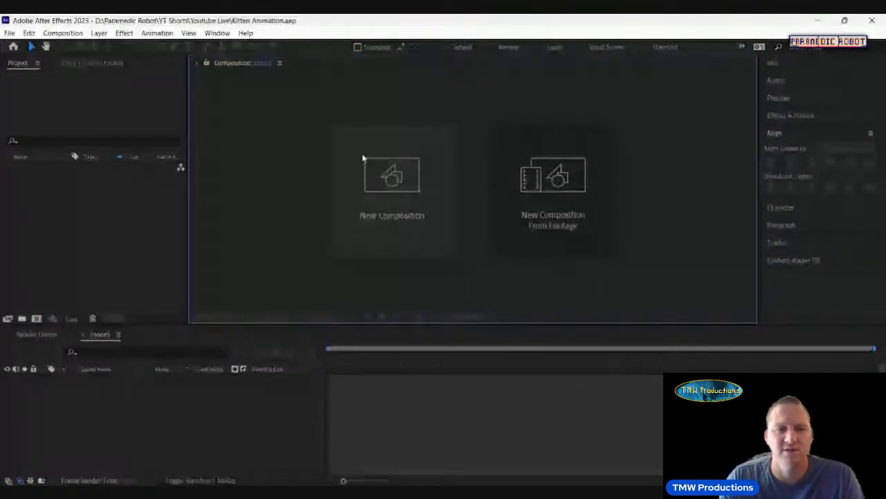
Start a new composition and name it "The Room"
left_click(365, 159)
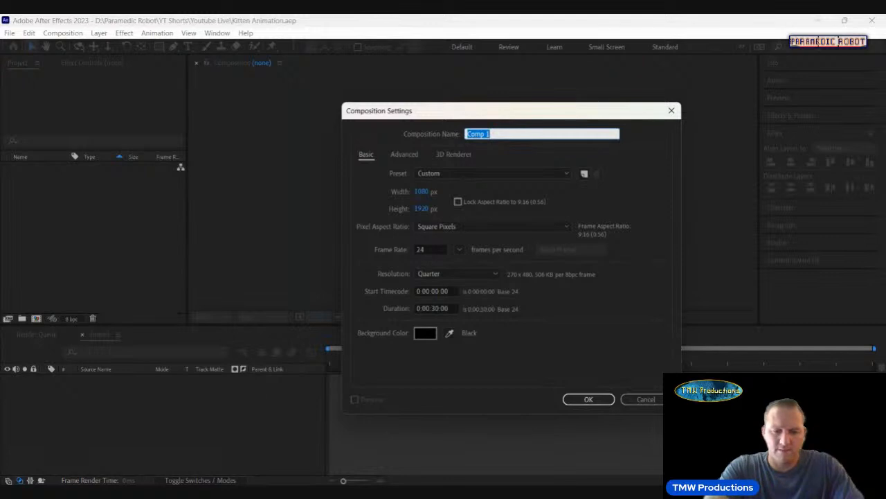
type("THe Kitt")
key("BackSpace")
key("BackSpace")
key("BackSpace")
key("BackSpace")
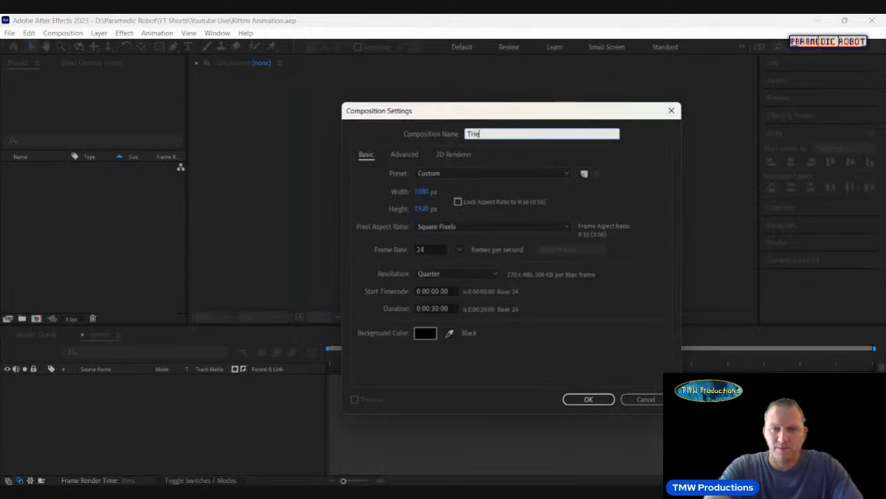
type("Room")
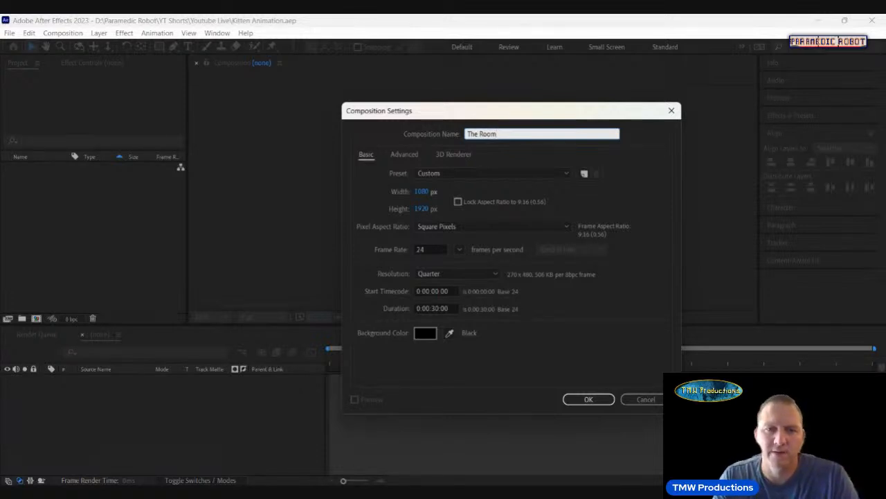
Set the composition size to 3840 x 2160 px with the aspect ratio locked to 16:9, and create it
left_click(458, 202)
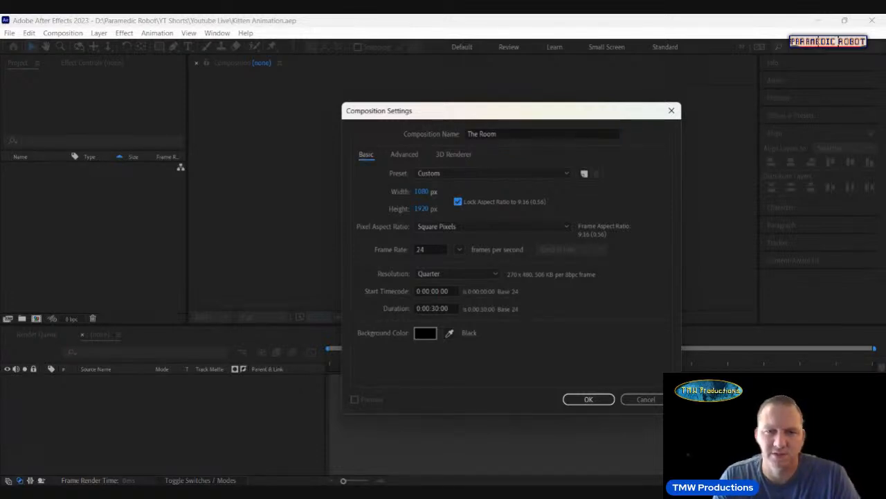
left_click(422, 192)
left_click(458, 202)
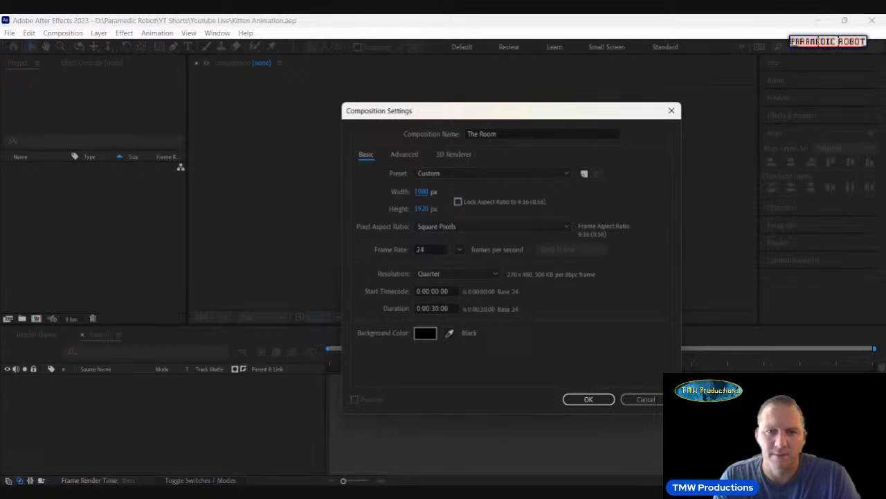
left_click(422, 191)
type("3840")
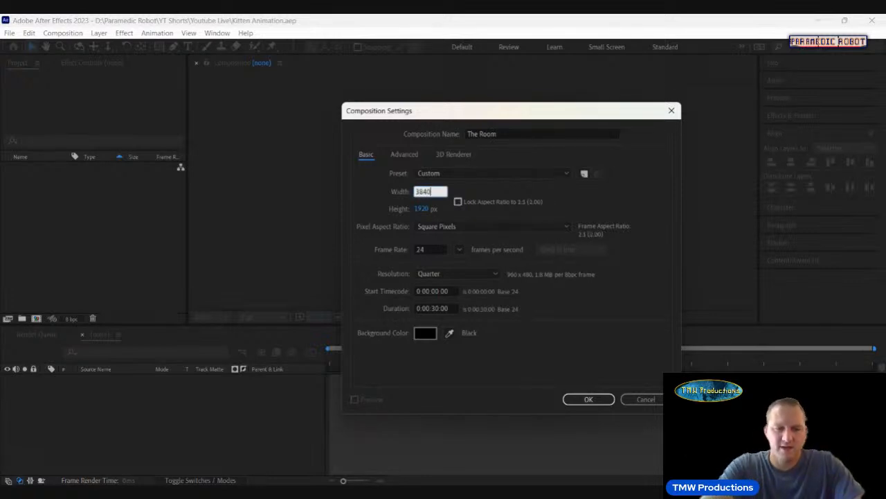
key("Tab")
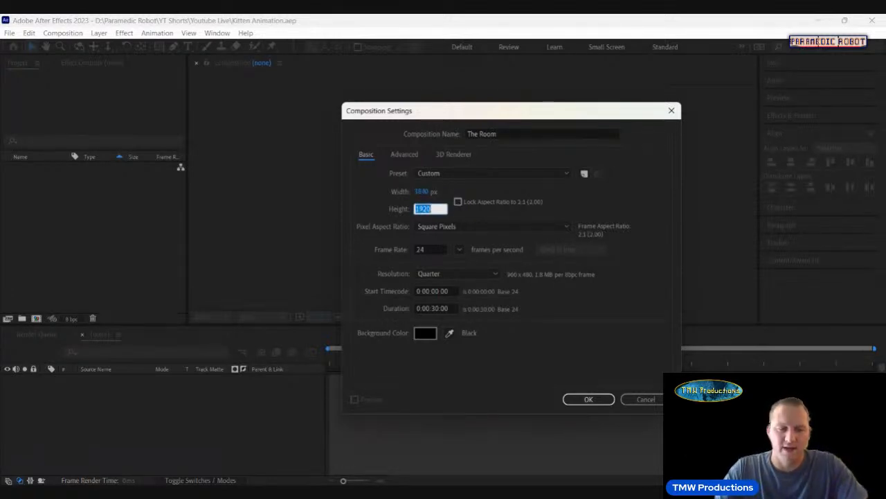
type("2160")
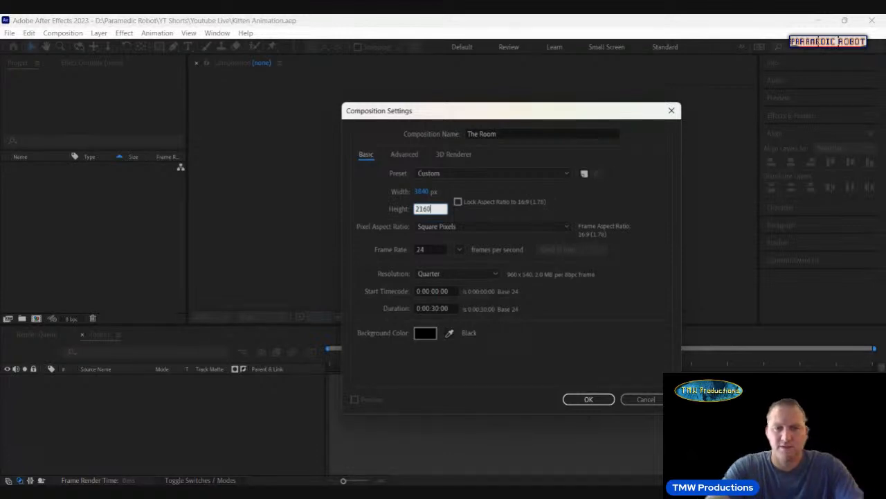
key("Tab")
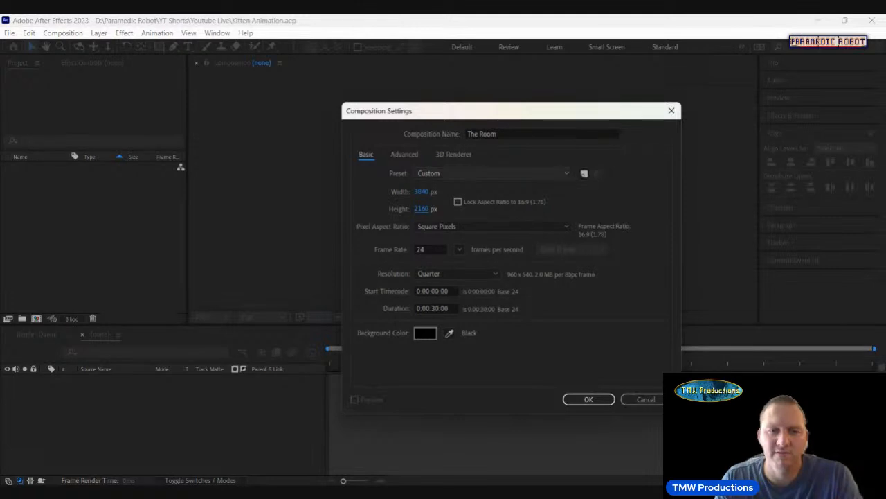
key("Tab")
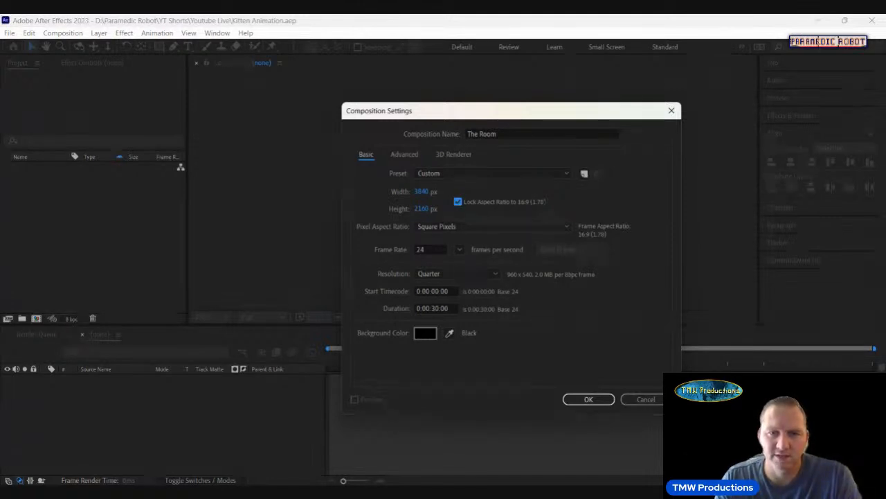
left_click(588, 399)
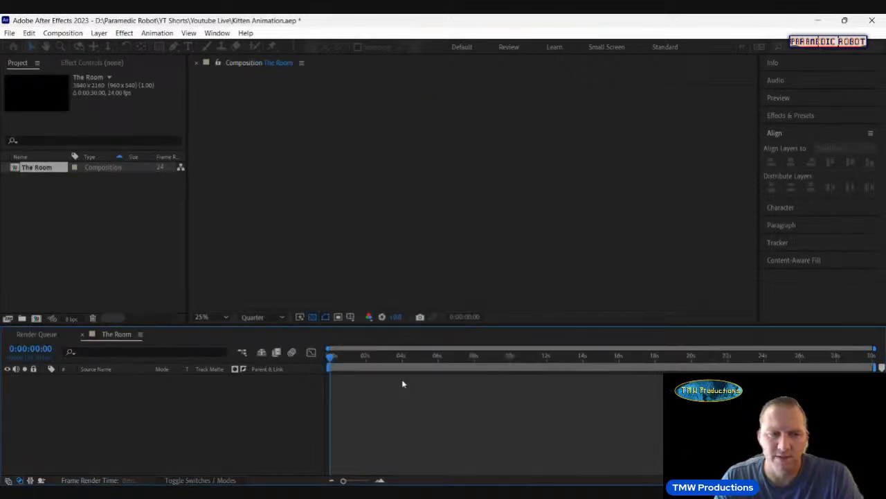
Create a project folder named "The Room Assets"
left_click(21, 318)
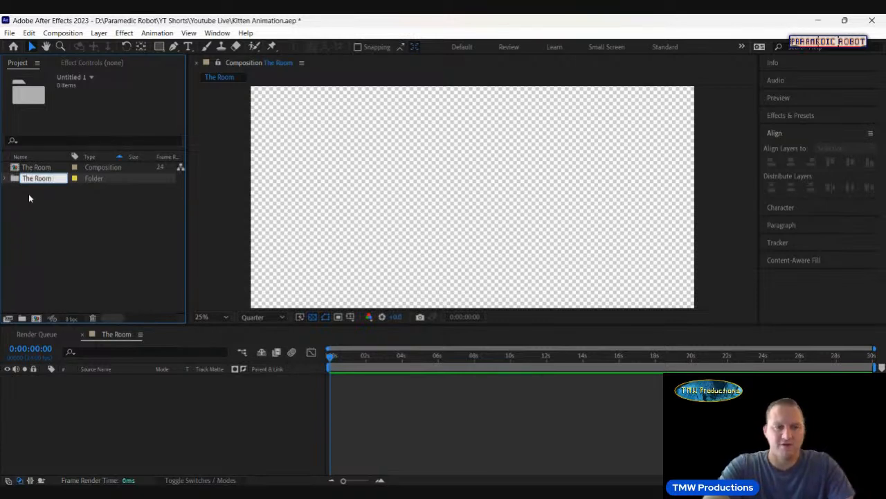
type("The Room Assets")
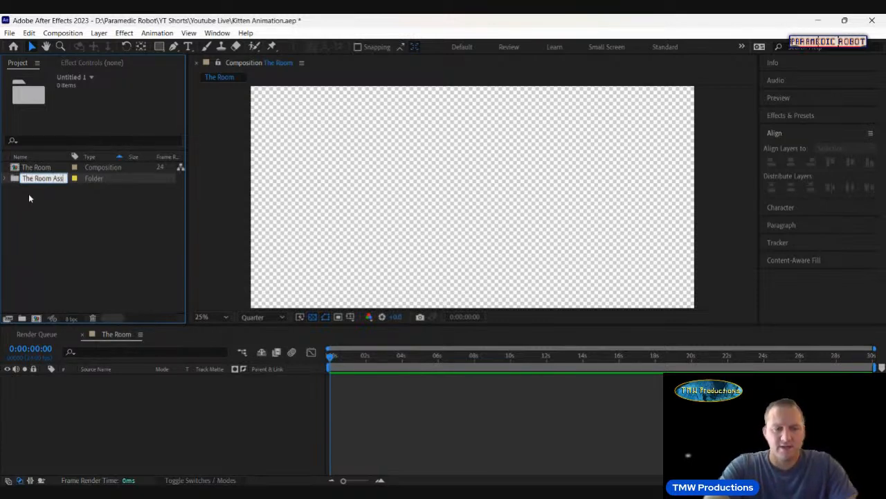
key("Return")
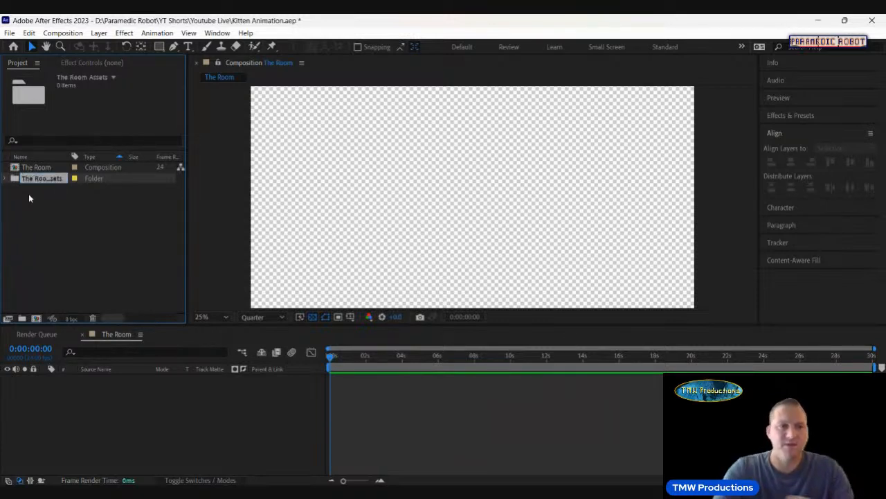
Import the bg wall_00000 and Ottoman_00000 images as footage into The Room Assets folder
left_click(10, 33)
mouse_move(69, 180)
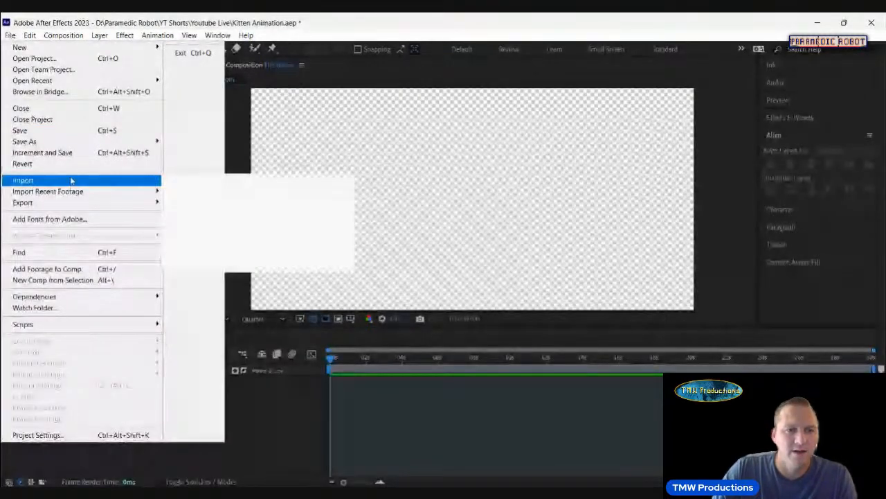
left_click(187, 180)
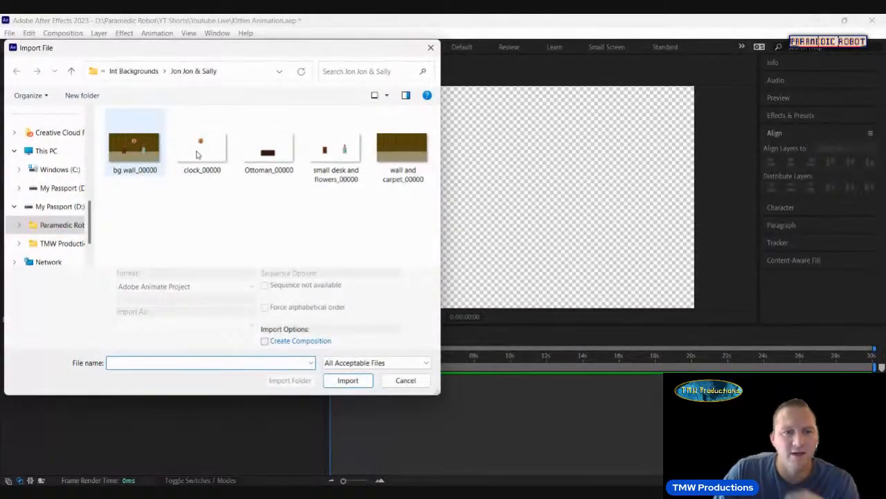
left_click(336, 149, "shift")
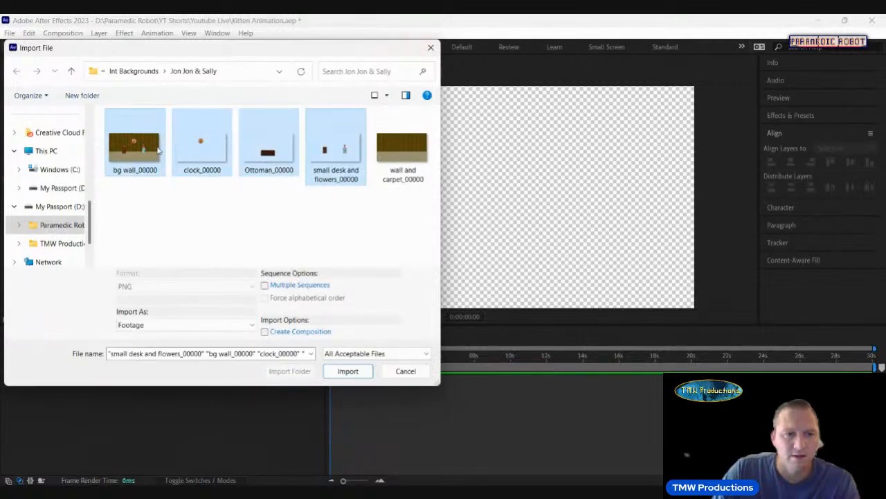
left_click(135, 147)
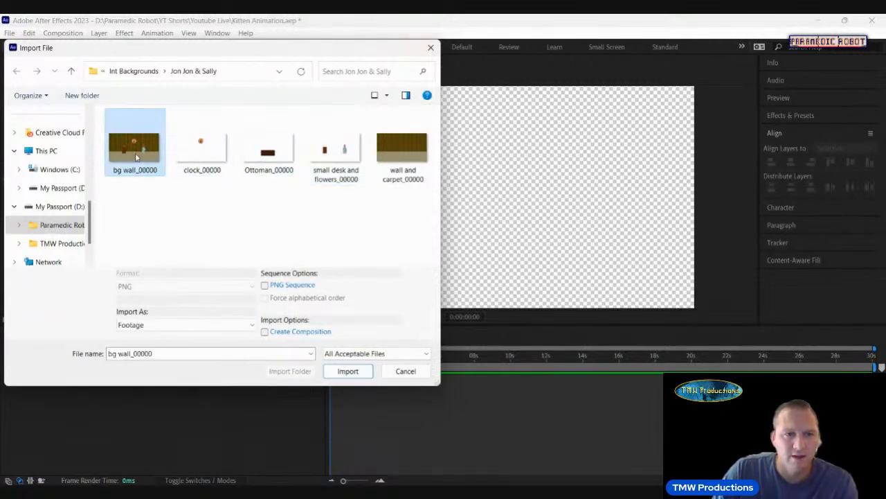
left_click(260, 159, "ctrl")
left_click(348, 370)
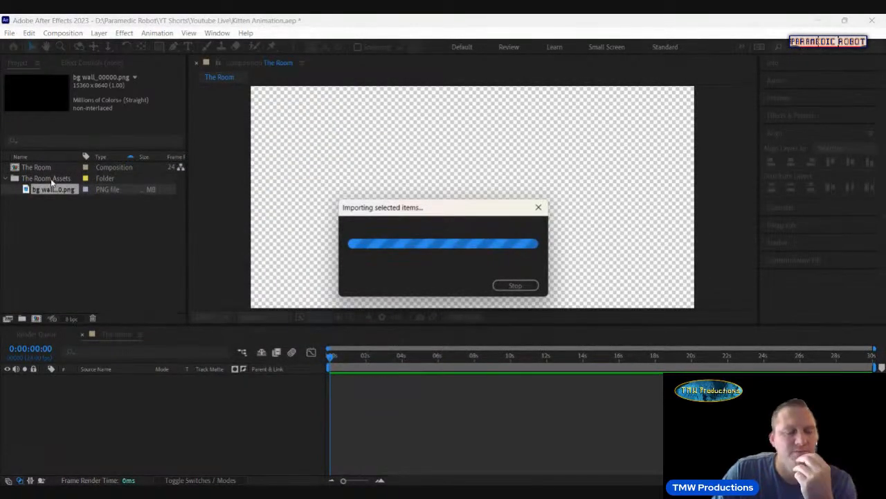
Start another file import and go to the Assets folder inside the Paramedic Robot folder
left_click(10, 33)
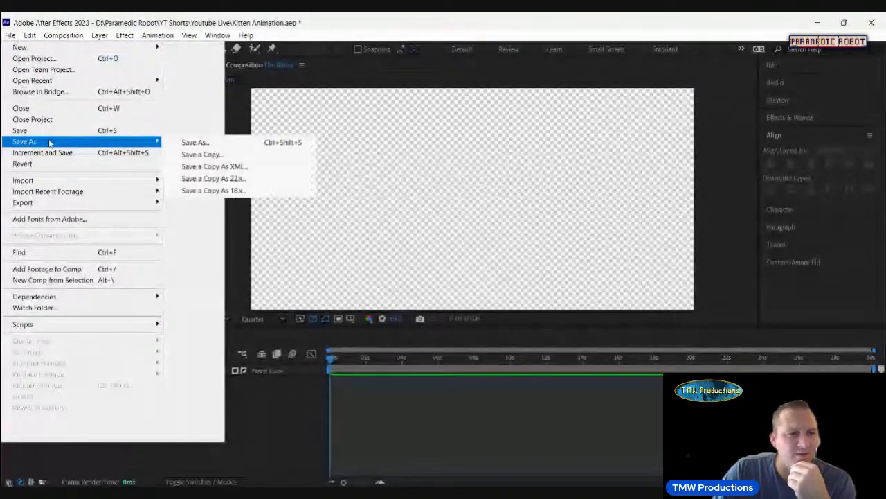
mouse_move(50, 182)
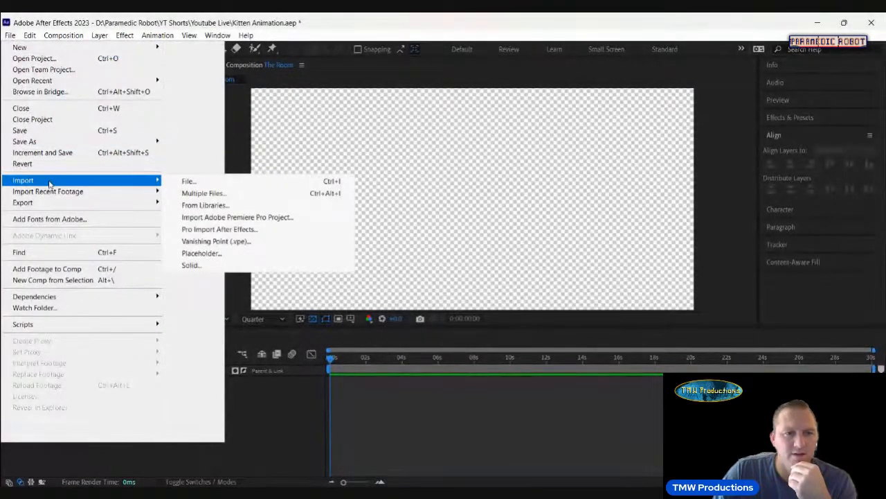
left_click(190, 182)
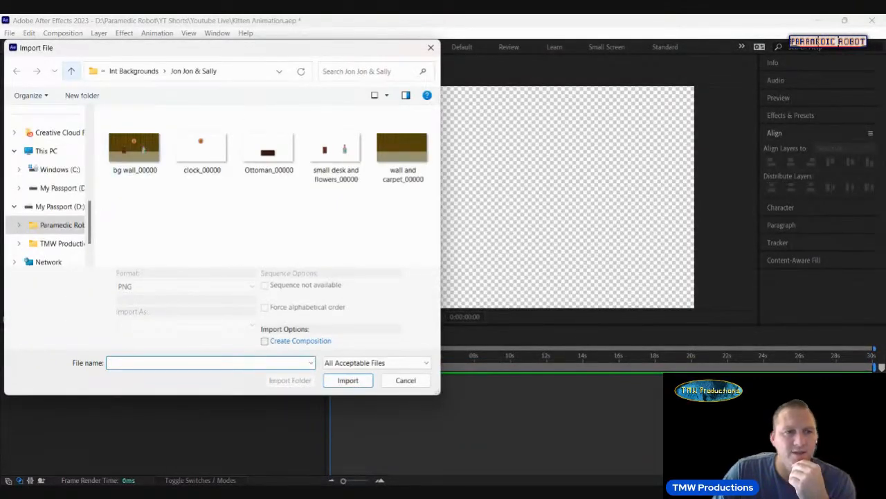
left_click(71, 70)
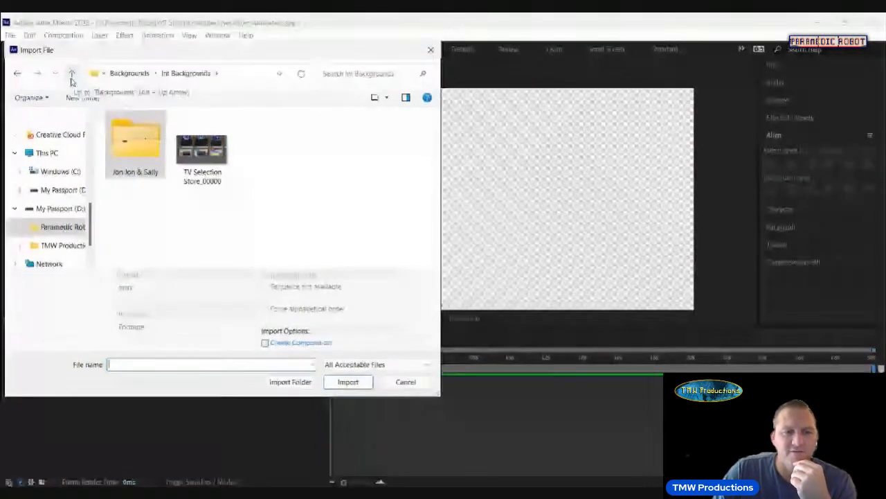
left_click(72, 75)
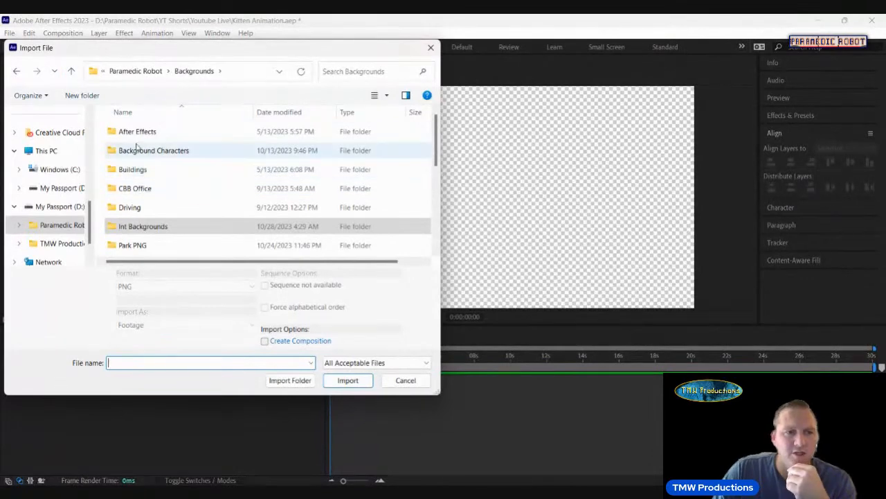
left_click(69, 75)
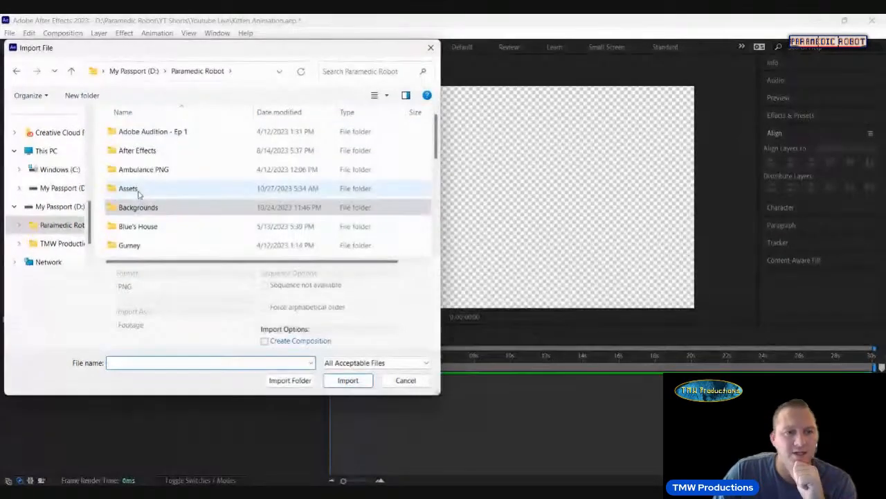
double_click(142, 191)
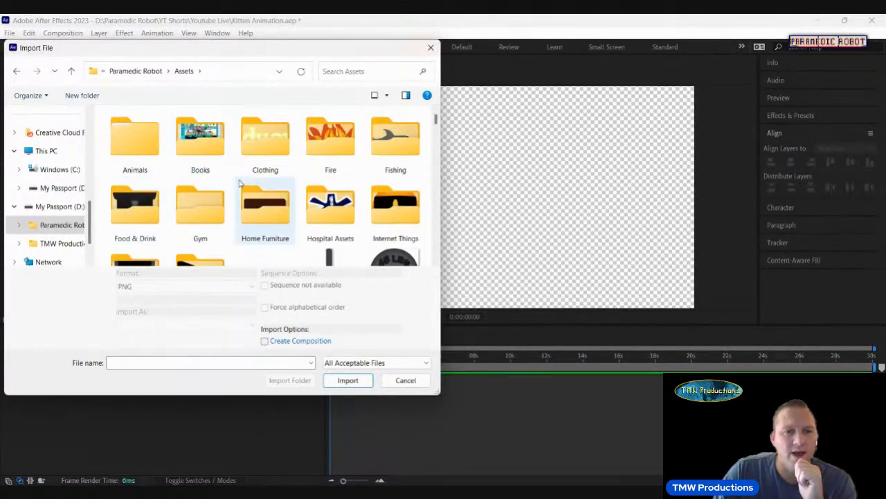
Find the hot dog couch_00000 image in the Home Furniture folder and import it as footage
scroll(235, 183, "down", 8)
scroll(241, 186, "down", 10)
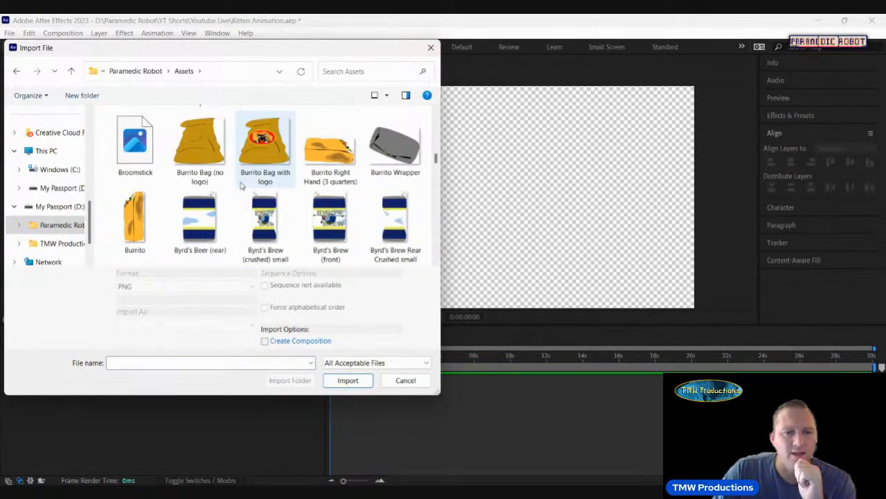
scroll(241, 186, "down", 12)
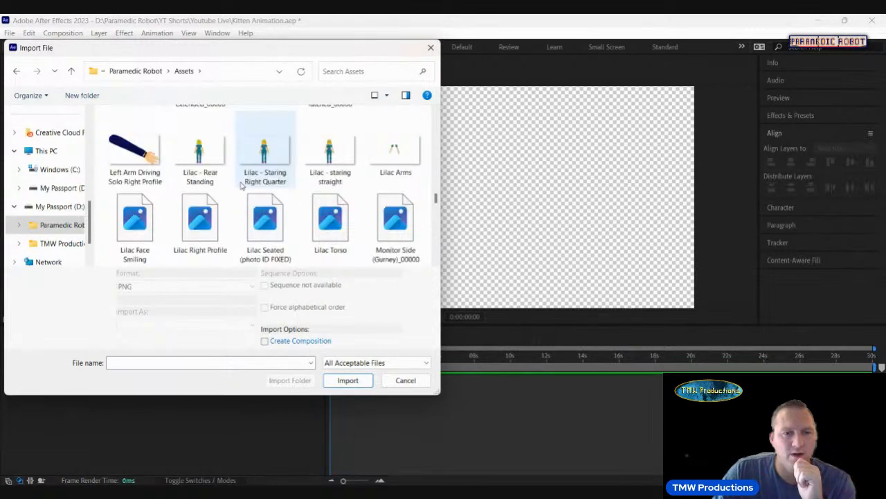
scroll(241, 185, "down", 10)
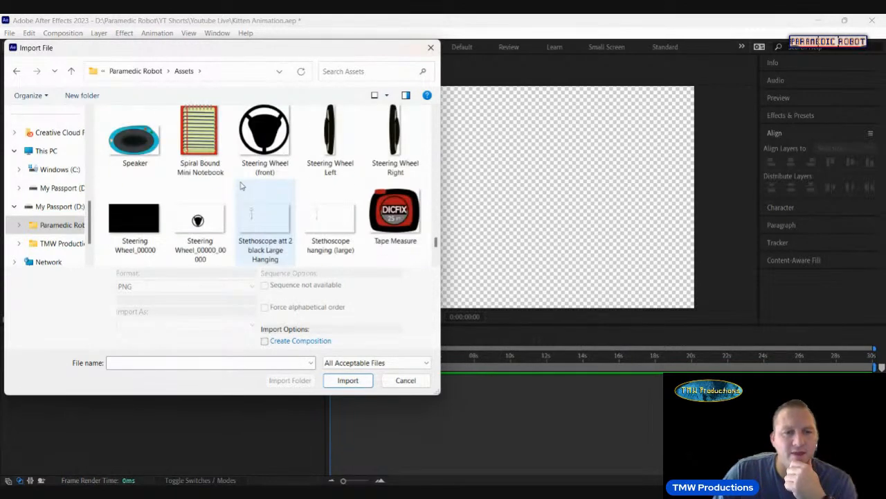
scroll(241, 186, "up", 10)
scroll(241, 185, "up", 20)
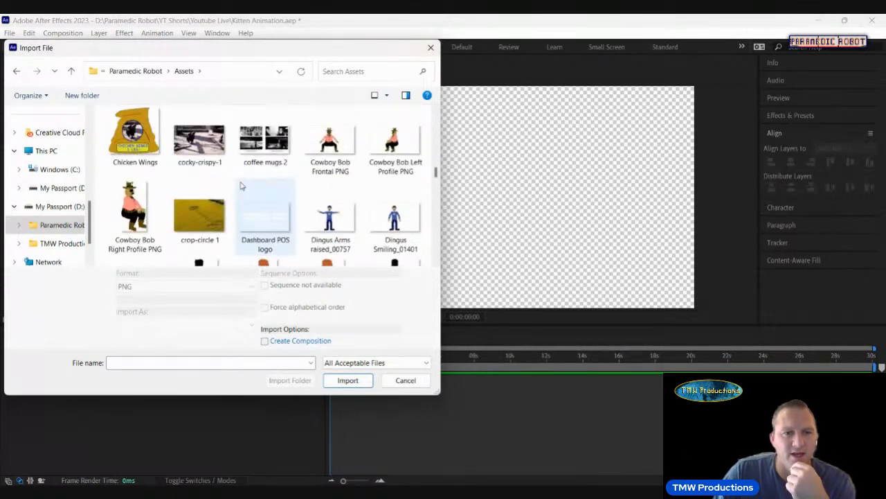
scroll(241, 185, "up", 8)
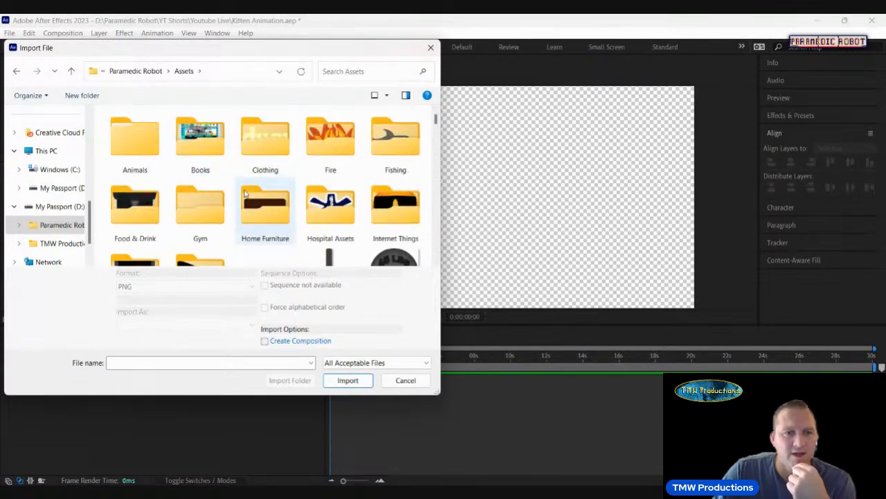
double_click(255, 203)
scroll(236, 194, "down", 5)
scroll(233, 188, "up", 4)
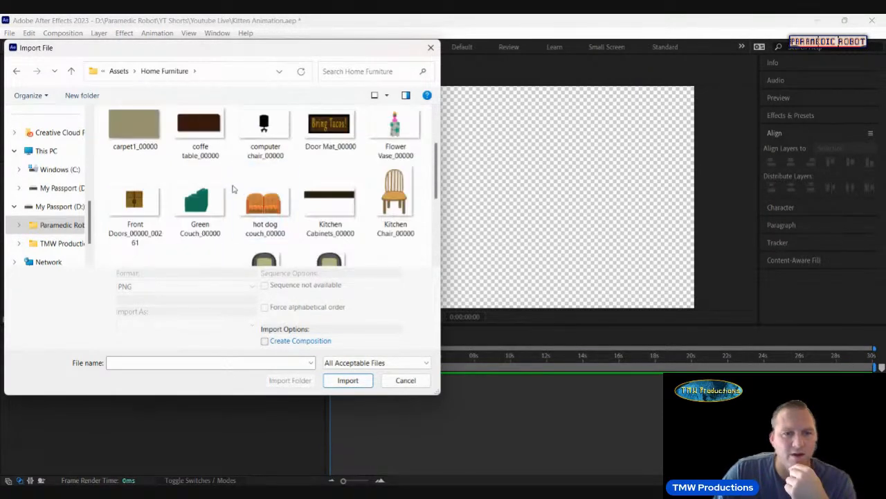
scroll(255, 194, "down", 1)
left_click(265, 144)
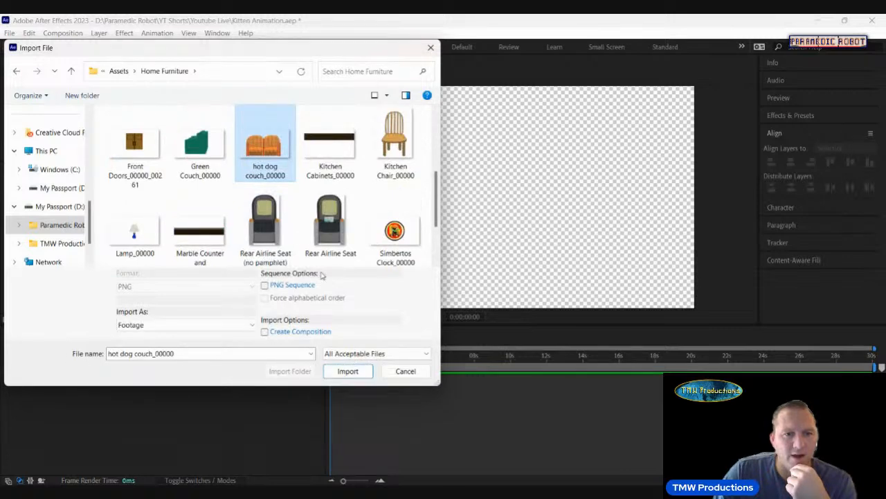
left_click(348, 372)
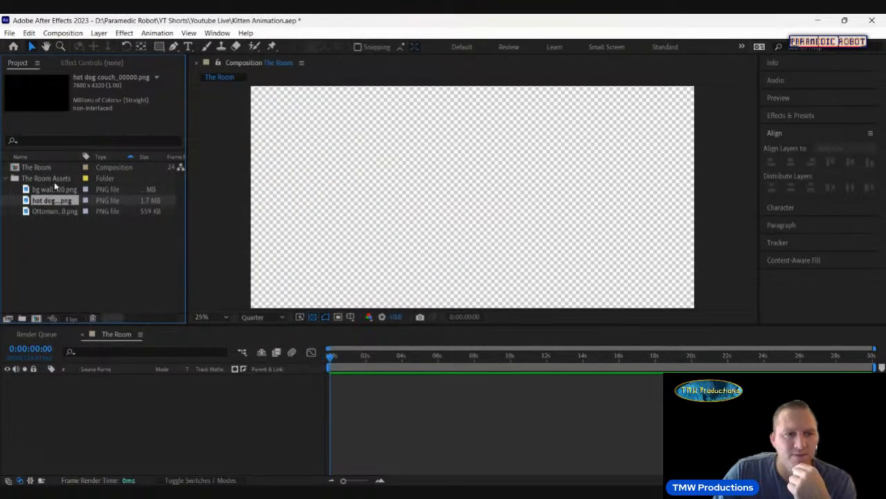
Start another footage import and go to the YT Shorts folder inside the Paramedic Robot folder
left_click(9, 33)
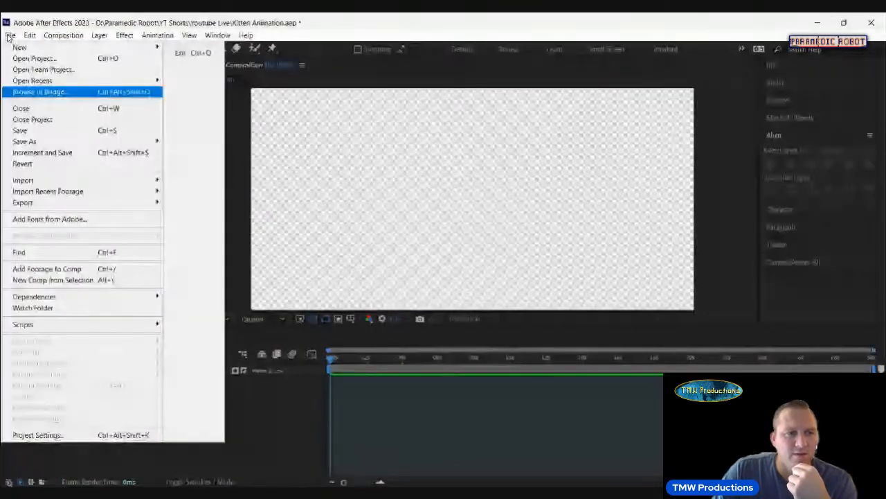
mouse_move(22, 180)
left_click(188, 178)
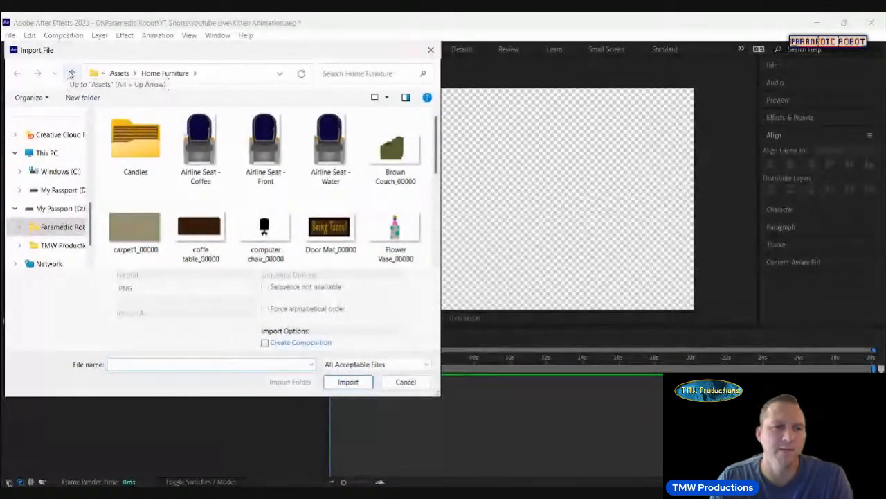
left_click(70, 74)
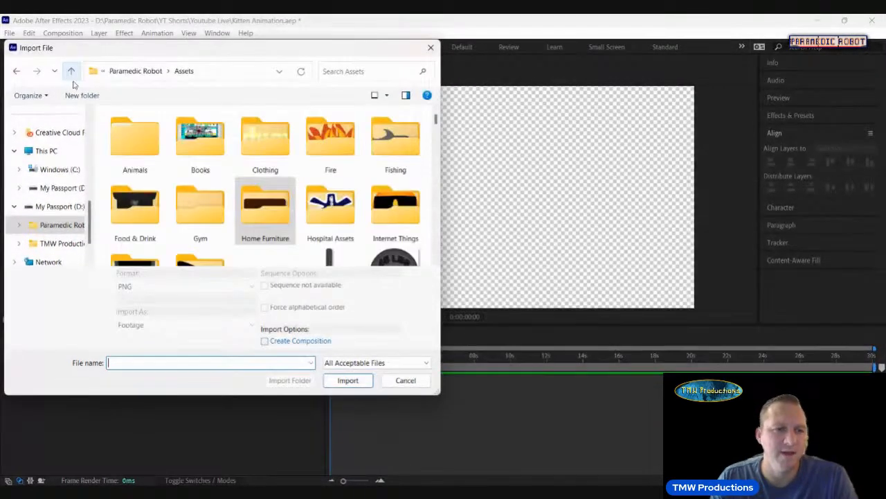
scroll(291, 196, "down", 3)
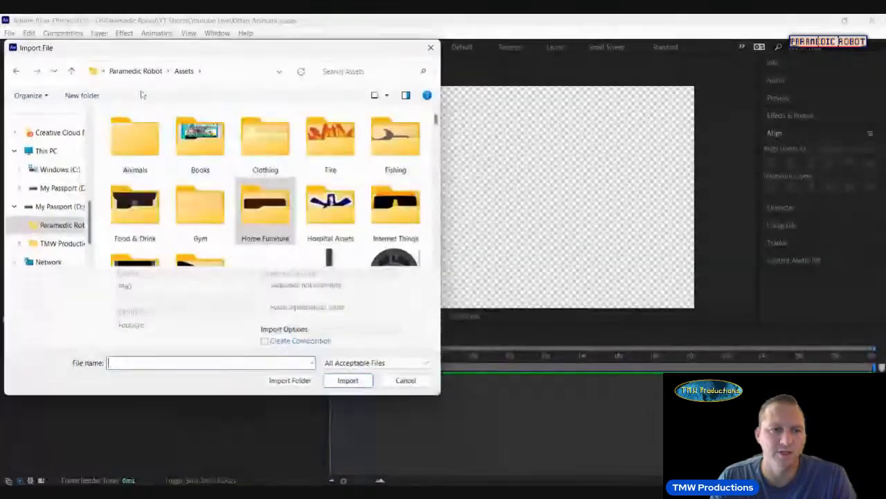
left_click(72, 73)
scroll(170, 202, "down", 6)
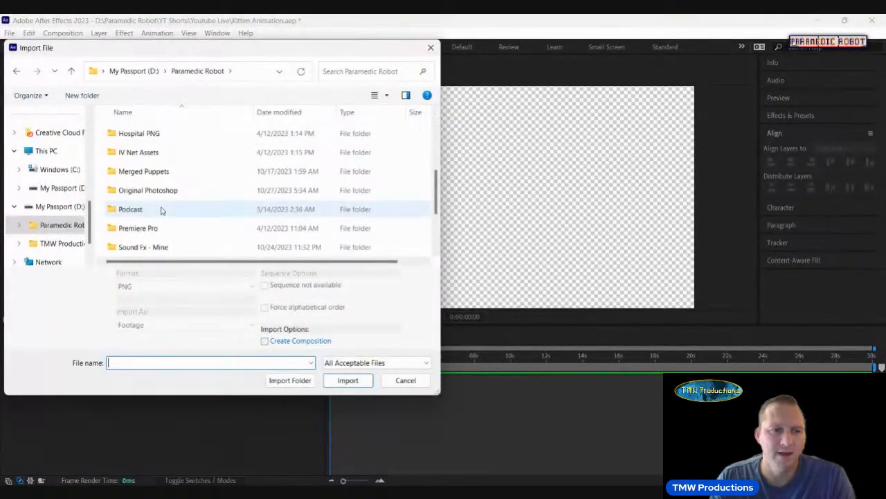
double_click(160, 211)
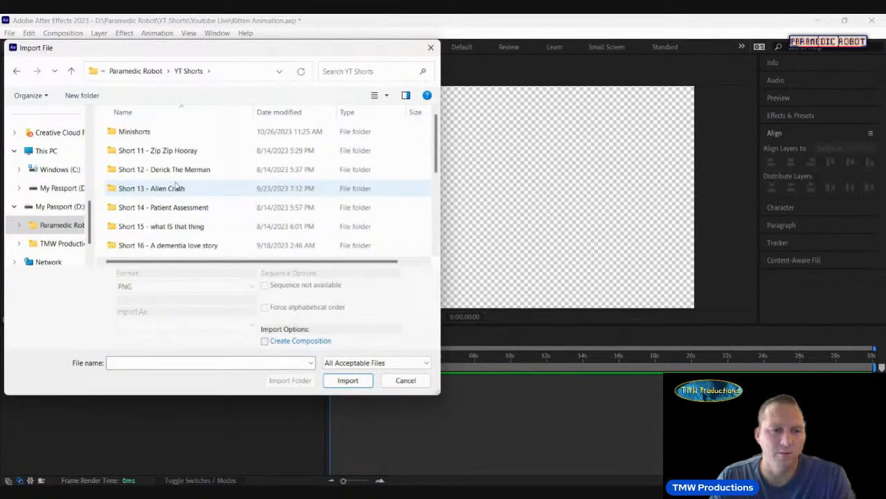
scroll(166, 207, "down", 3)
double_click(159, 193)
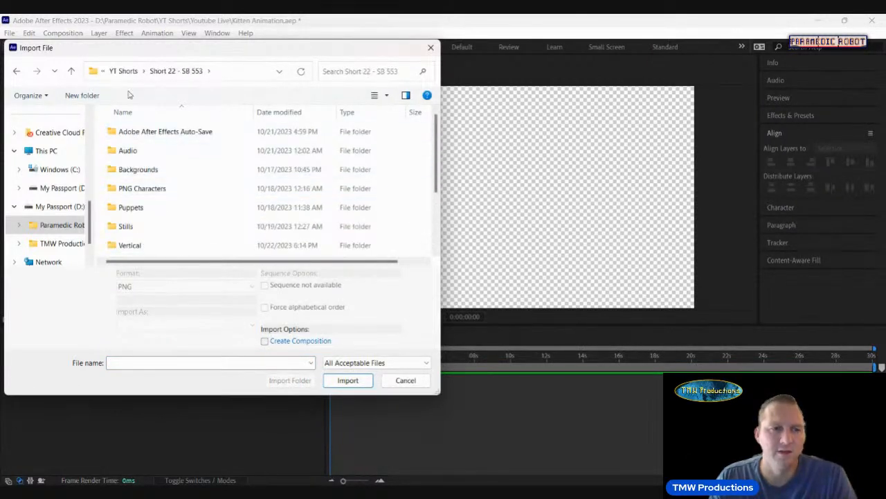
left_click(71, 71)
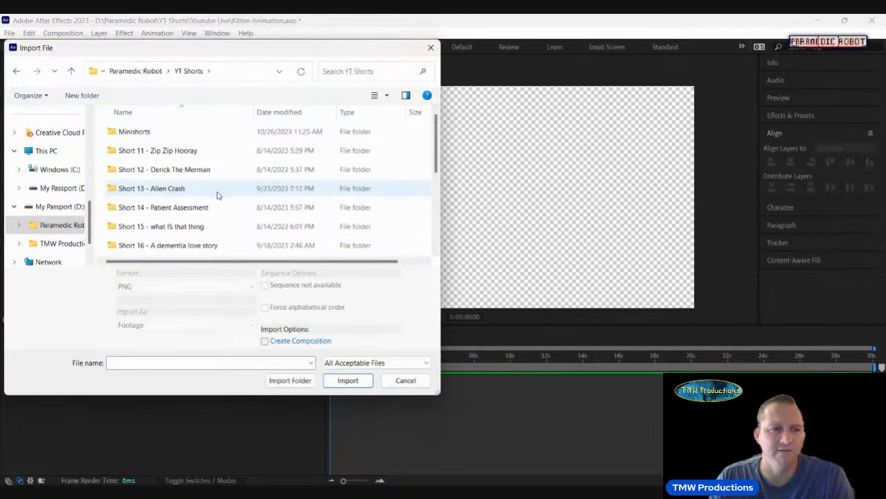
Find the Minishort 9 Frame 2 image in the Minishort 9 folder under Minishorts and import it
left_click(158, 136)
double_click(158, 133)
scroll(173, 162, "down", 1)
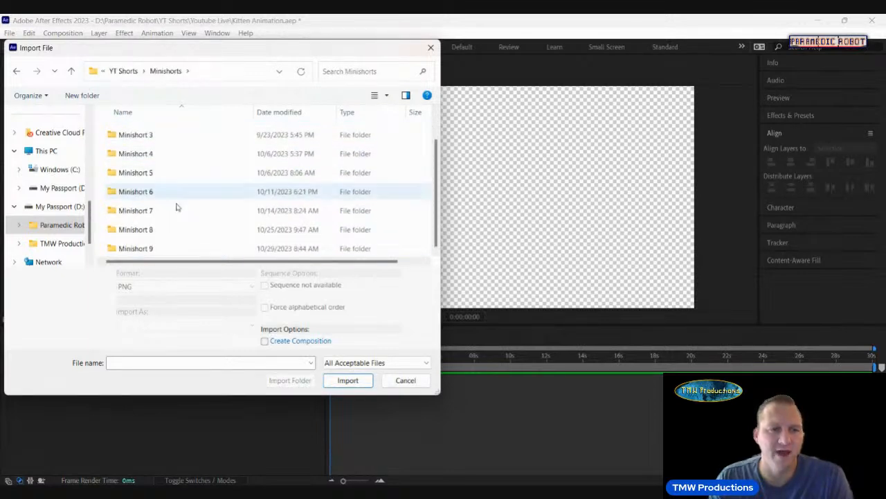
left_click(158, 249)
double_click(159, 249)
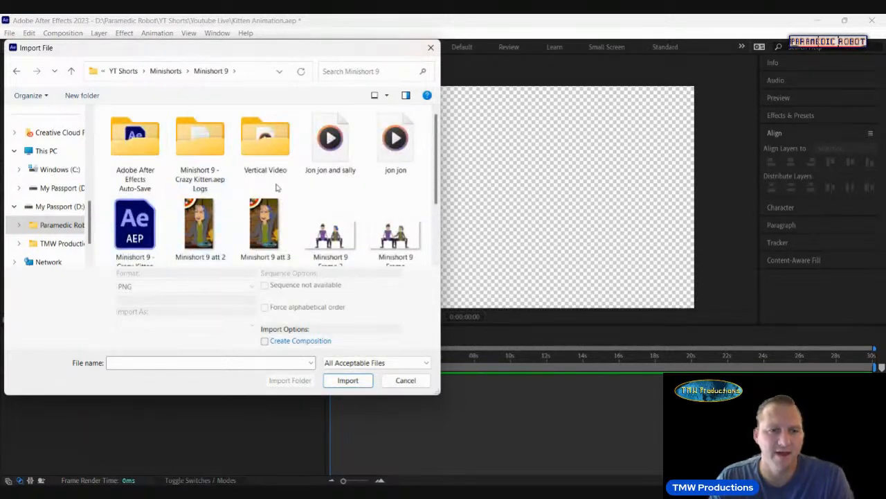
scroll(354, 213, "down", 1)
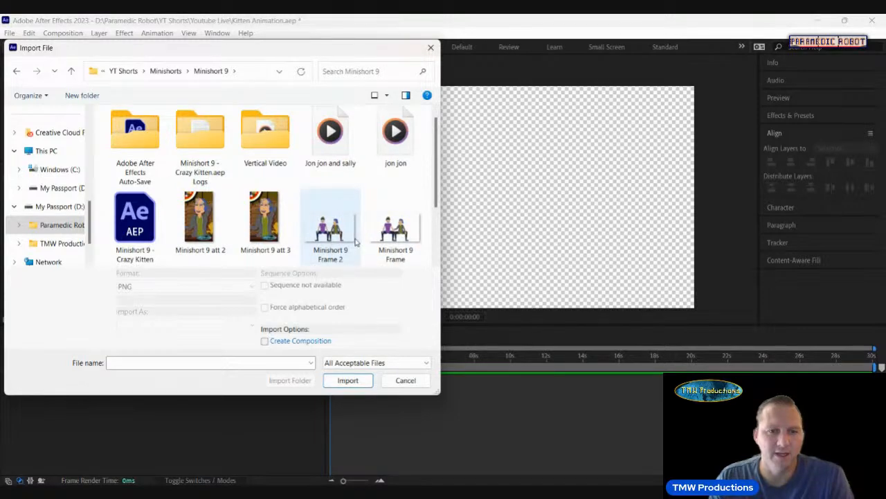
left_click(357, 242)
left_click(353, 372)
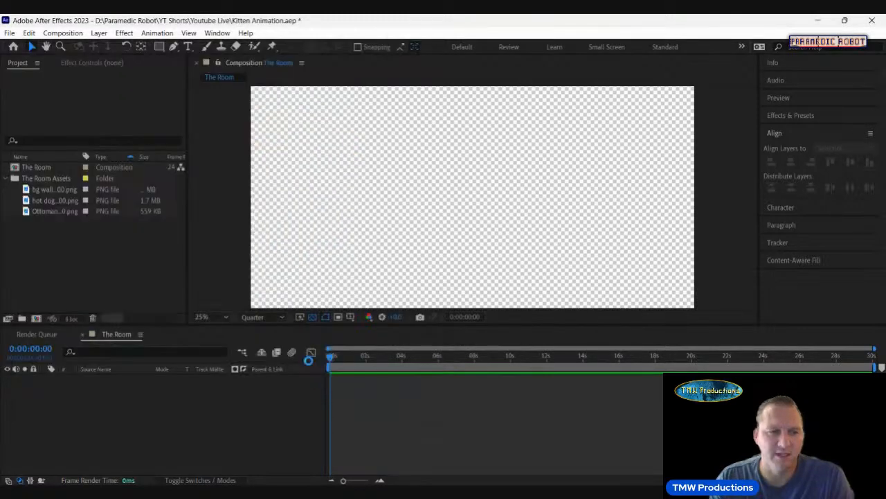
Add all four images from The Room Assets folder as layers to The Room composition
left_click(102, 188)
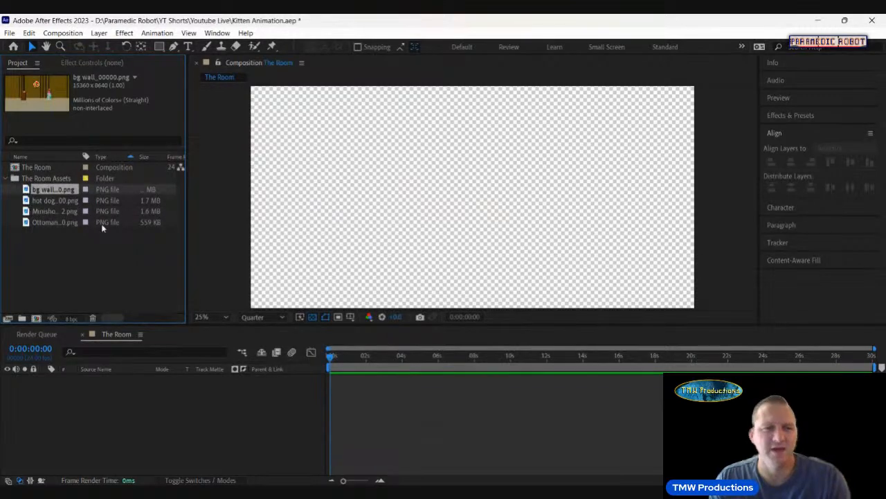
left_click(97, 222, "shift")
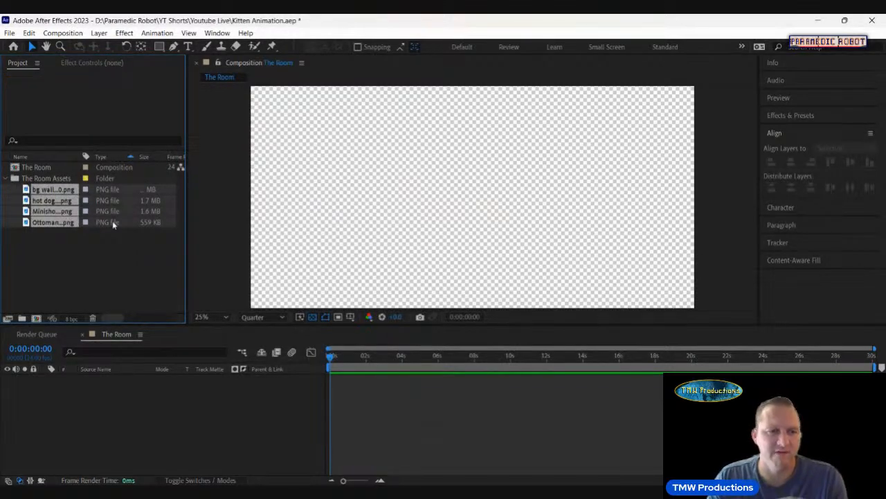
left_click_drag(113, 221, 143, 419)
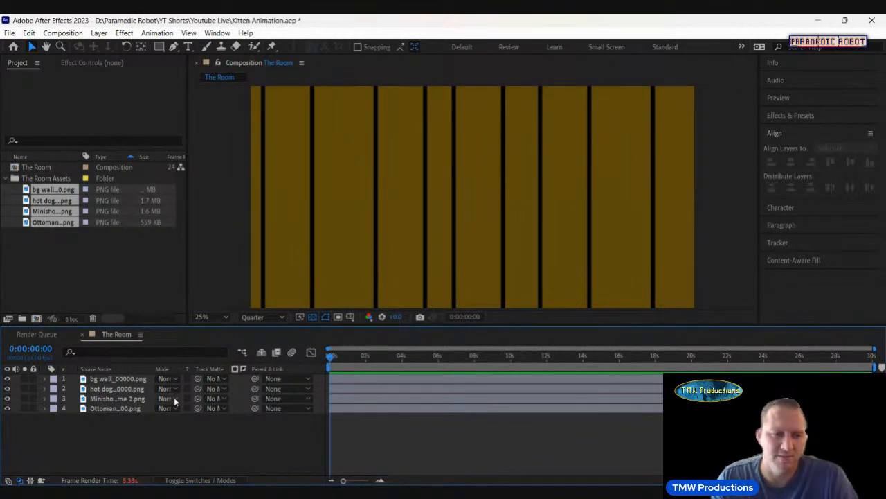
Set the scale of the bg wall_00000 layer to 50%
left_click(135, 380)
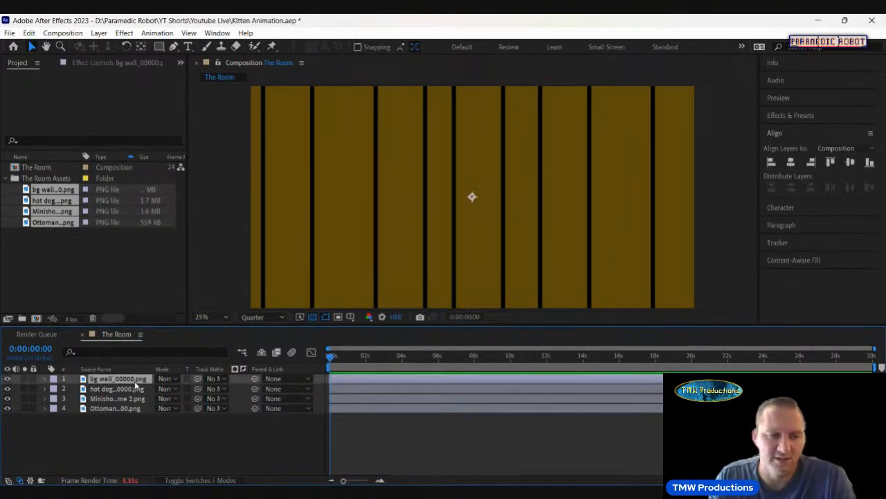
left_click(46, 379)
left_click(58, 389)
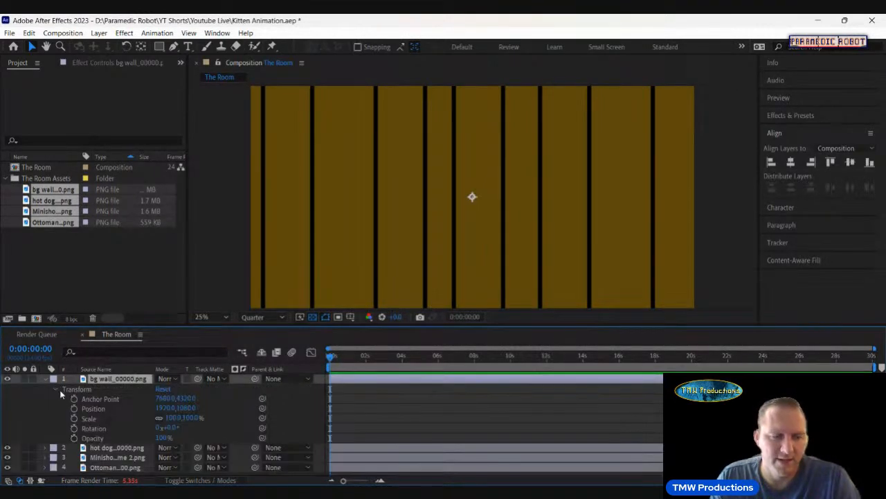
left_click(173, 418)
type("50")
key("Return")
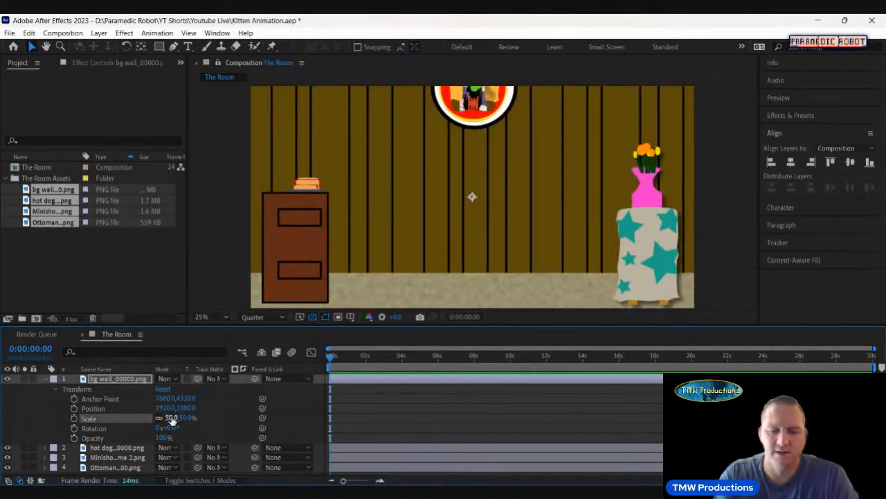
Draw a rectangular mask on the bg wall_00000 layer slightly larger than the composition frame and collapse the layer's properties
key("comma")
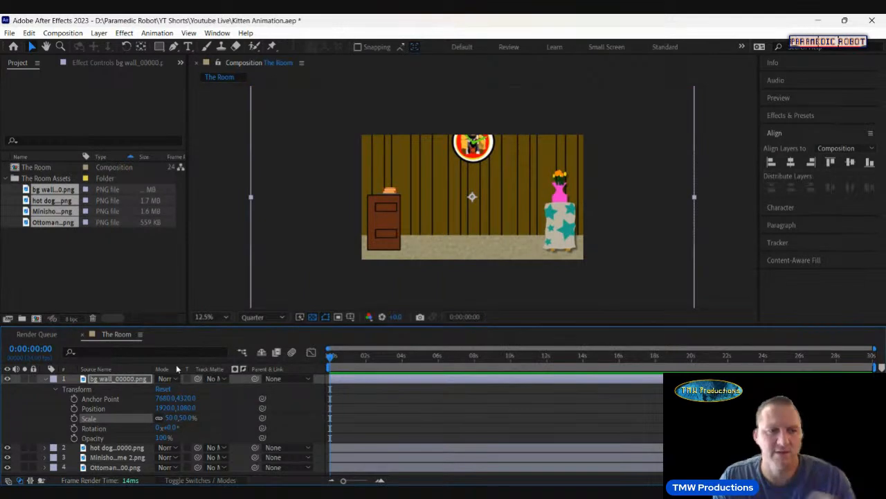
left_click(133, 380)
key("q")
left_click_drag(353, 129, 588, 264)
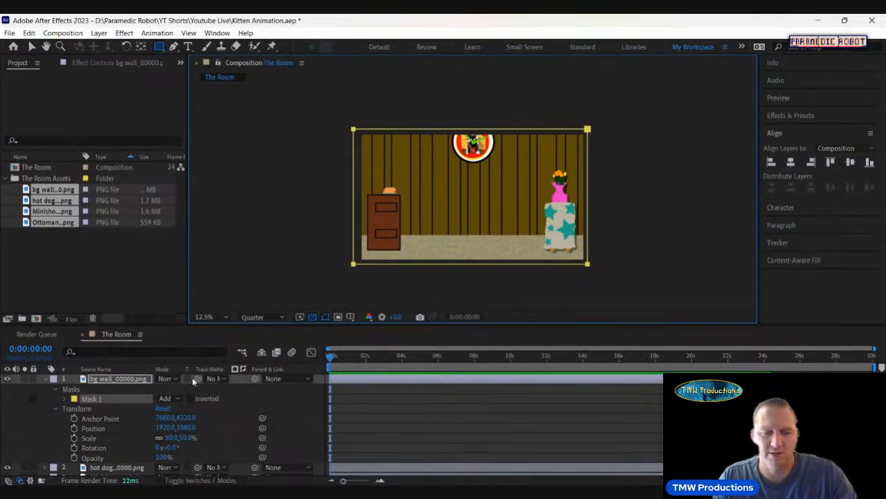
key("v")
left_click(46, 379)
Move the hot dog couch layer above the bg wall layer and set its scale to 50%
left_click(113, 392)
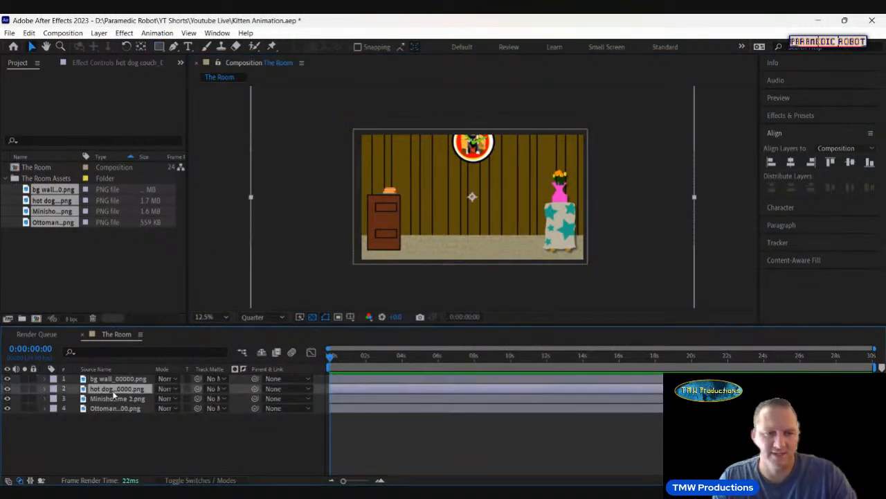
left_click(45, 389)
left_click_drag(102, 390, 87, 378)
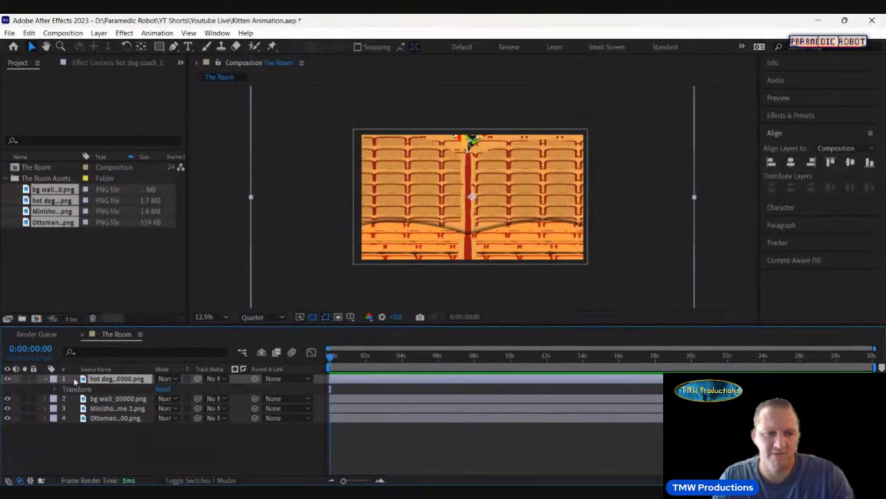
left_click(56, 389)
left_click(169, 418)
type("50")
key("Return")
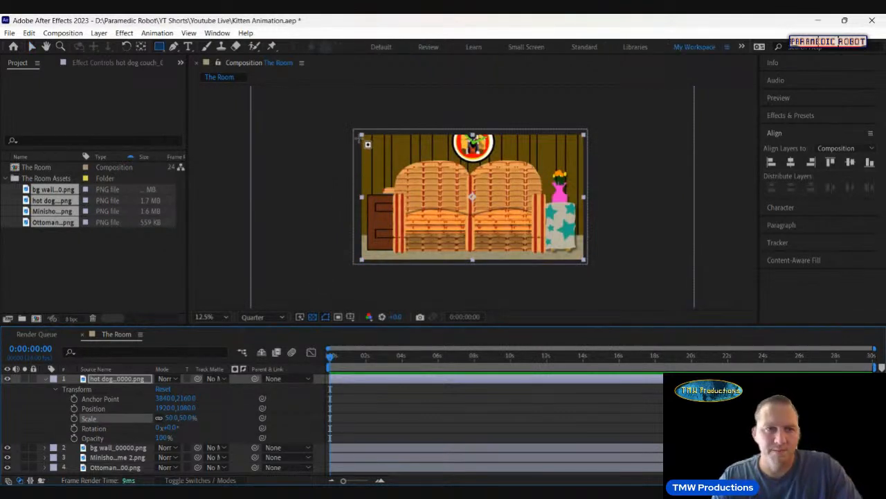
Draw a rectangular mask on the hot dog couch layer just around the composition frame and collapse the layer's properties
left_click_drag(359, 134, 590, 265)
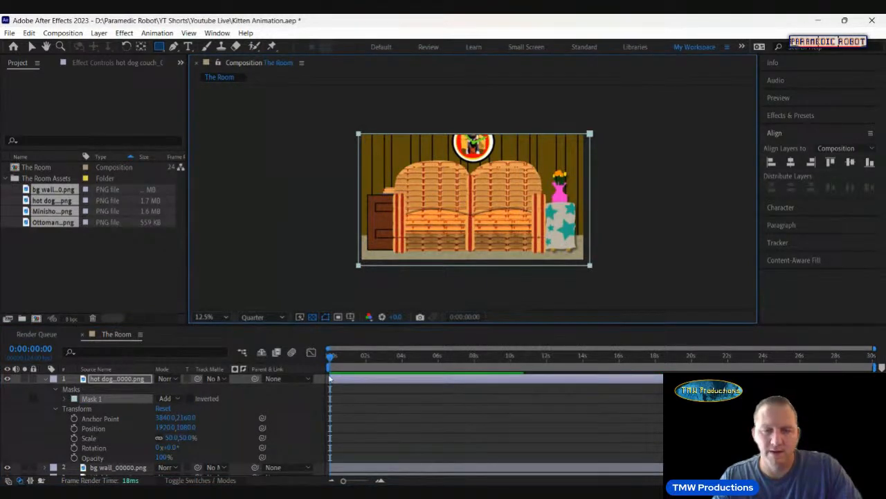
key("v")
left_click(47, 380)
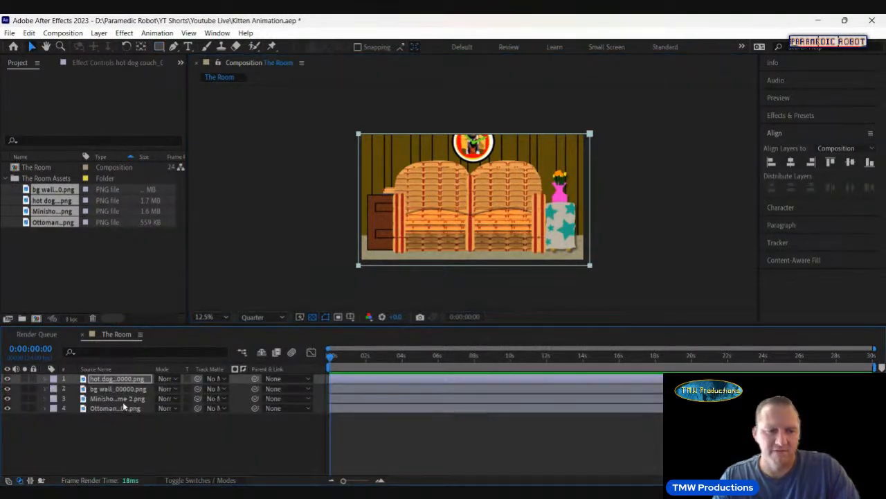
Move the Minishort 9 Frame 2 layer to the top of the layer stack and set its scale to 50%
left_click(119, 399)
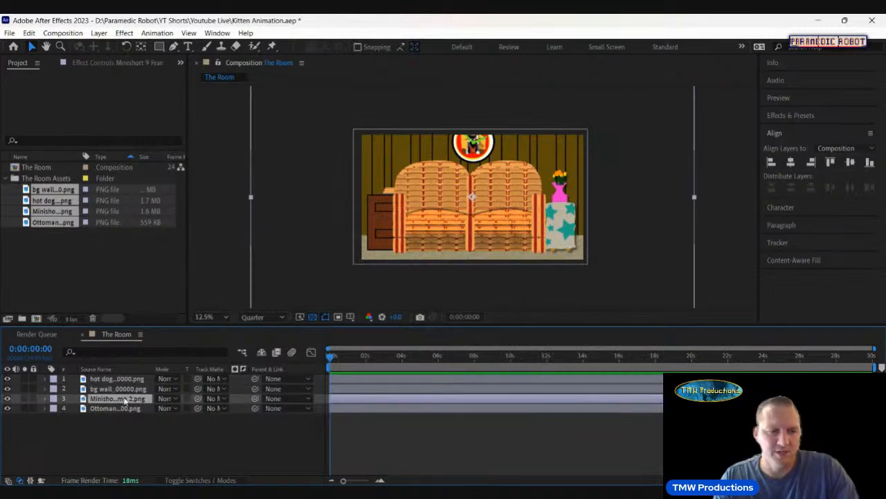
left_click_drag(123, 400, 124, 379)
left_click(45, 380)
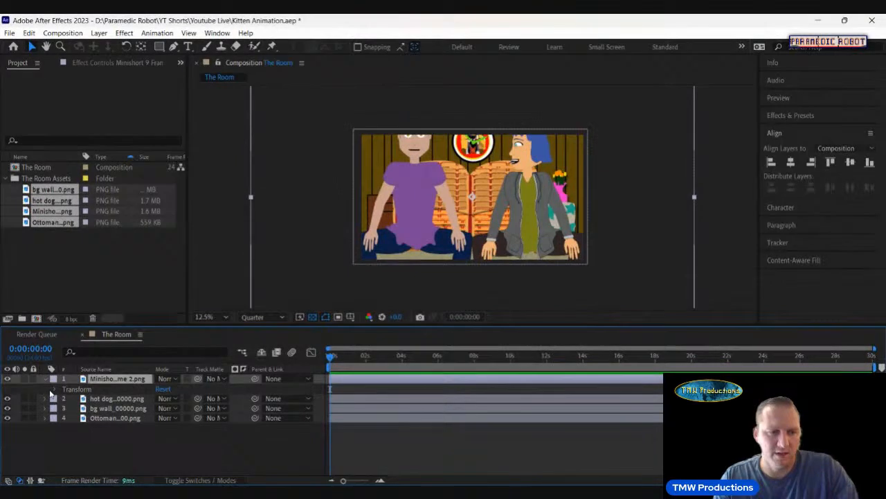
left_click(55, 390)
left_click(175, 418)
type("50")
key("Return")
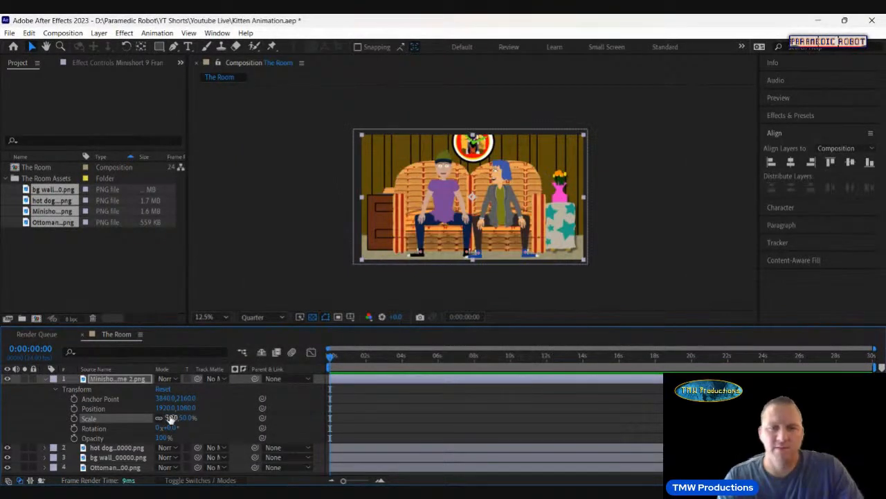
left_click(44, 380)
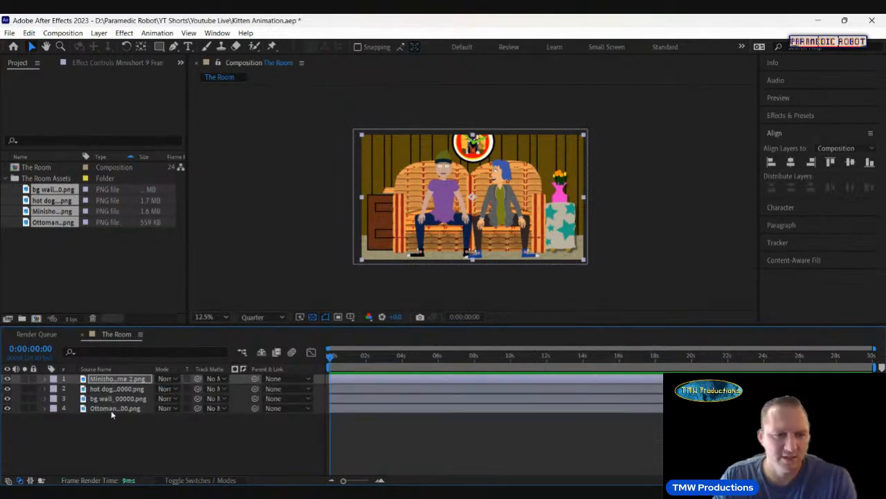
Move the Ottoman layer to the top of the layer stack and set its scale to 50%
left_click(111, 409)
left_click_drag(113, 411, 113, 378)
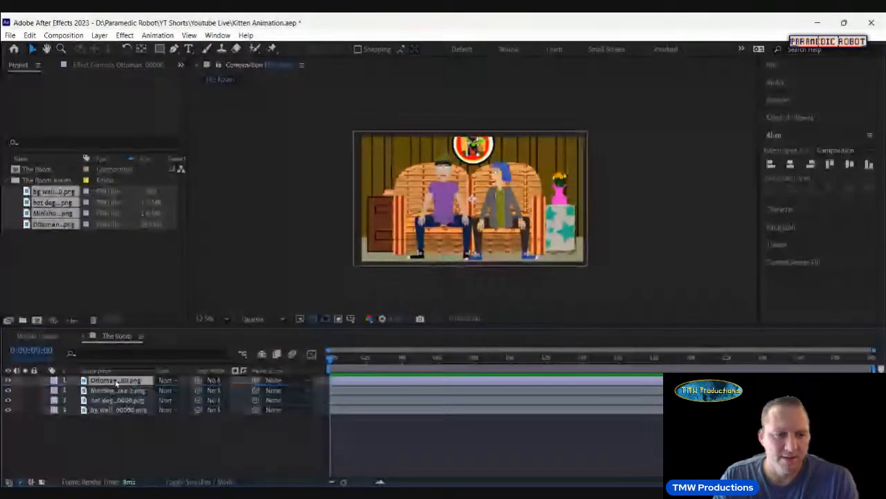
left_click(45, 380)
left_click(54, 389)
left_click(174, 417)
type("50")
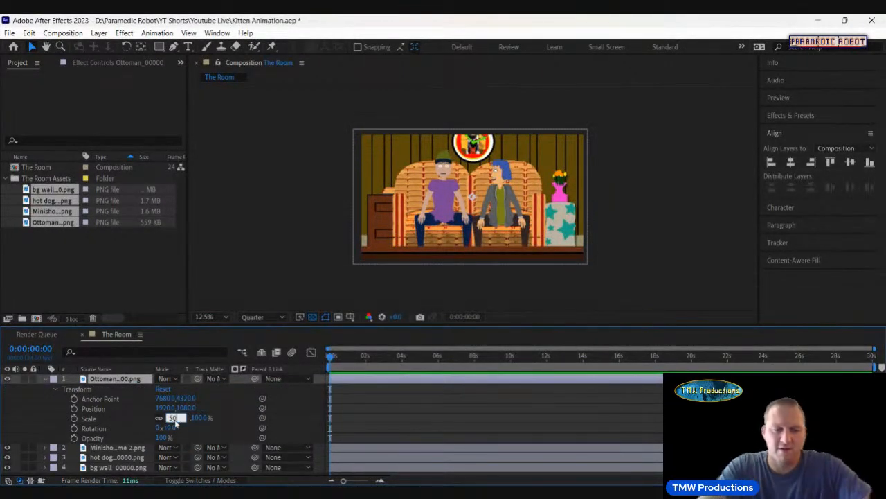
key("Return")
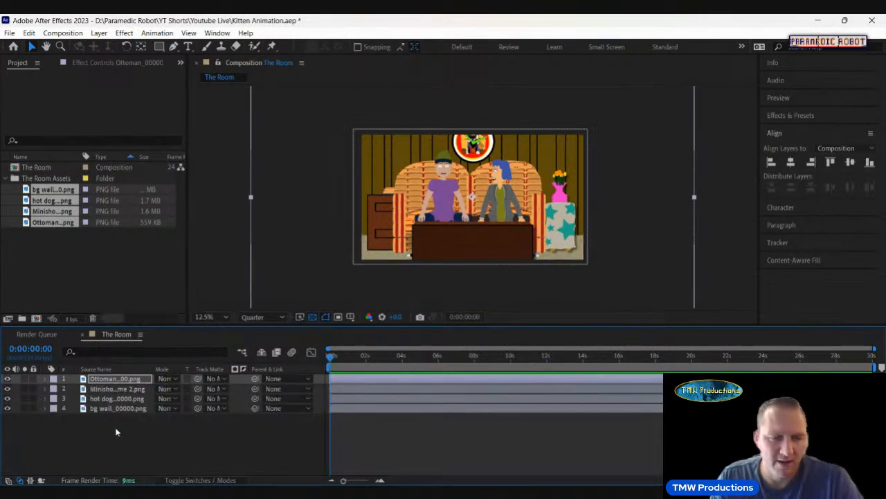
left_click(116, 417)
left_click(116, 411)
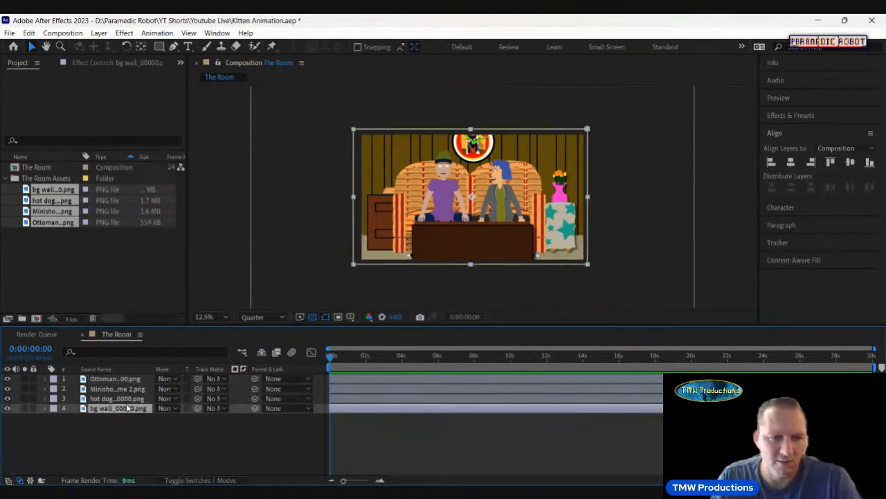
left_click(127, 400)
left_click(126, 389)
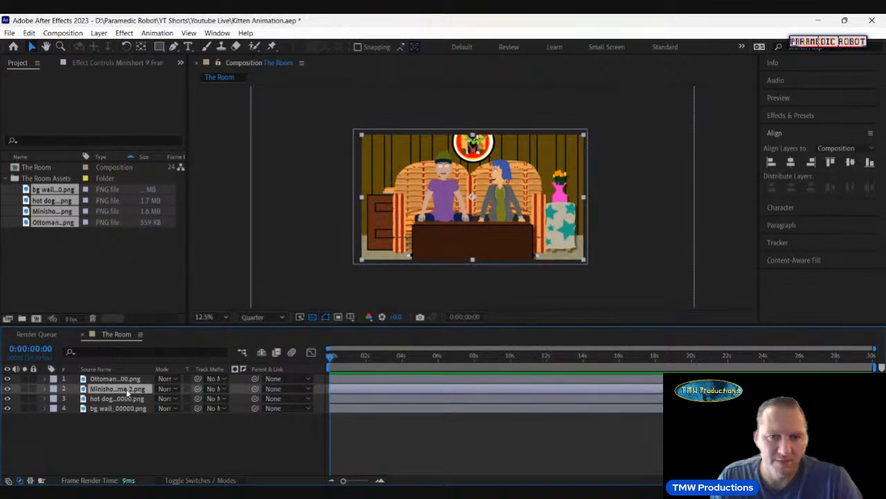
left_click(126, 381)
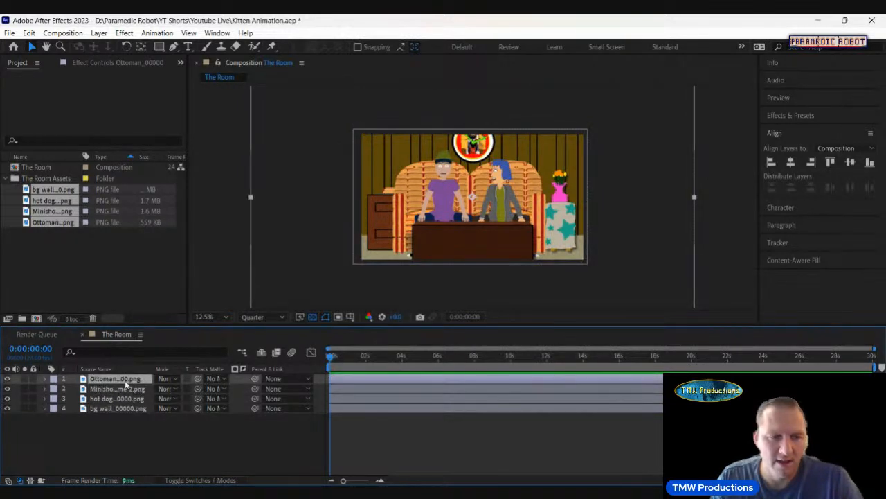
Draw a rectangular mask around the ottoman on the Ottoman layer, extending below the composition frame, and collapse the layer's properties
key("q")
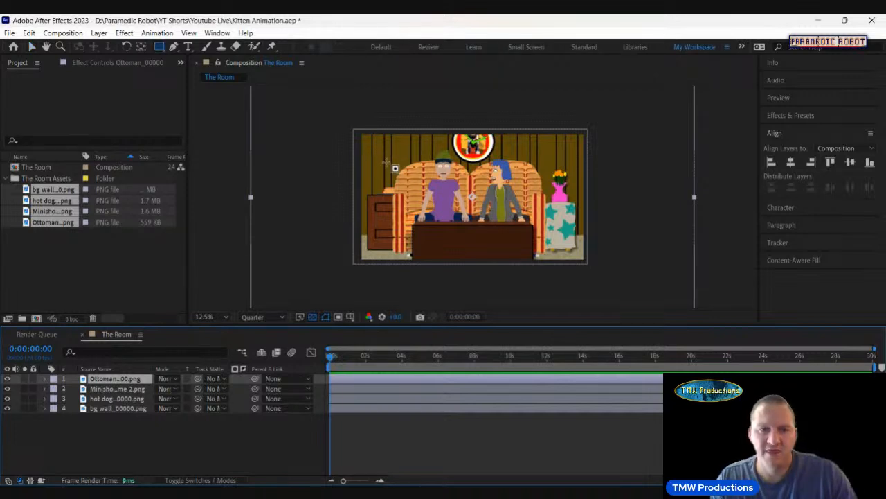
left_click_drag(401, 185, 540, 296)
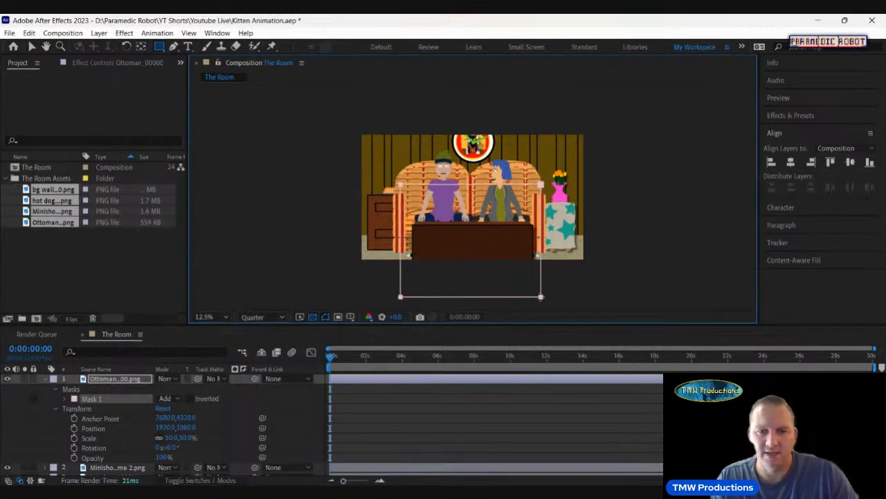
key("v")
left_click(46, 378)
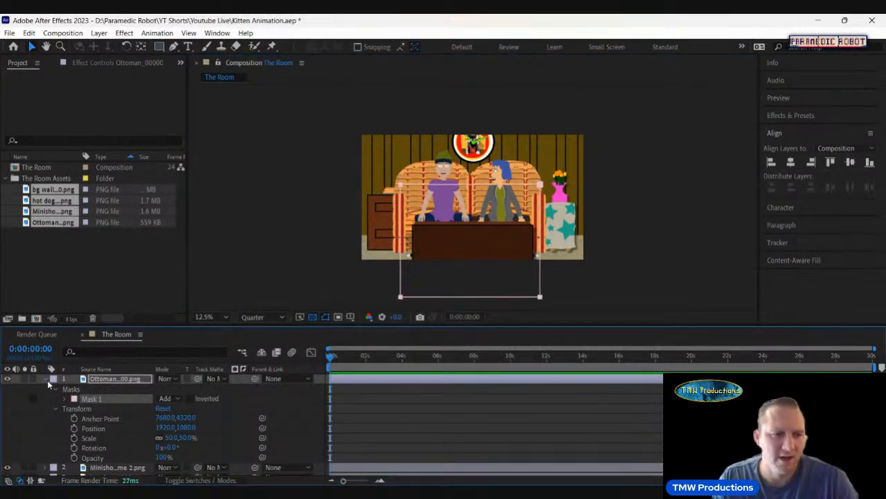
Draw a rectangular mask around the two seated characters on the Minishort 9 Frame 2 layer and collapse the layer's properties
left_click(109, 390)
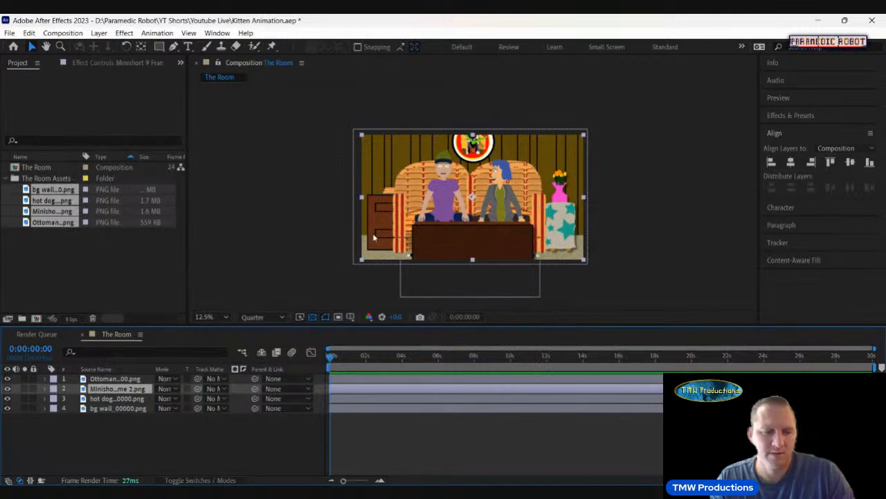
key("q")
left_click_drag(403, 147, 539, 261)
key("v")
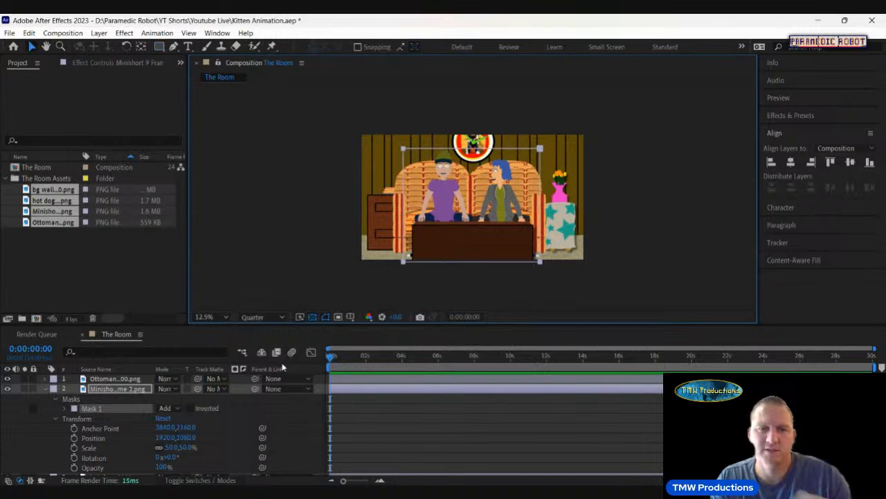
left_click(45, 389)
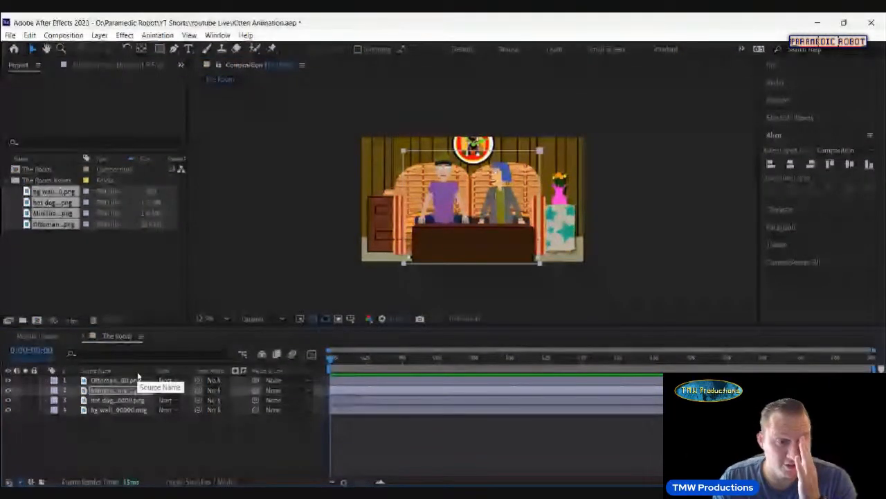
Target The Room Assets folder, start a file import and browse to the Assets folder inside Paramedic Robot
left_click(97, 265)
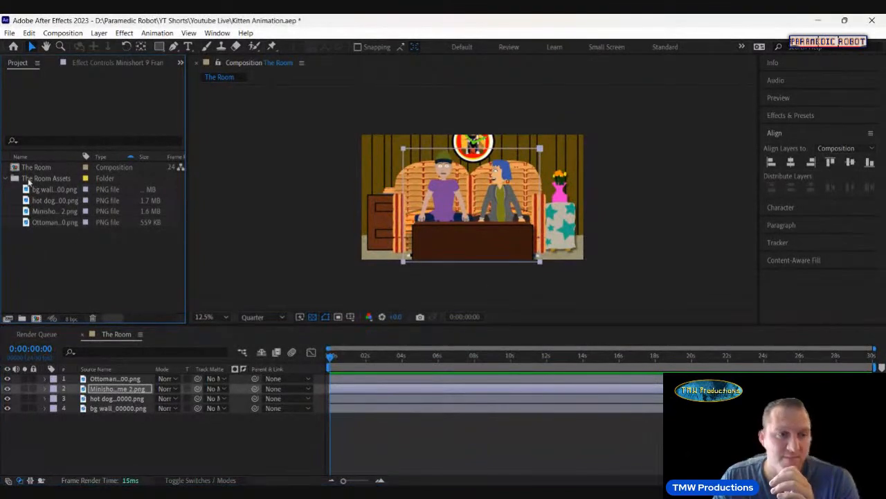
left_click(38, 178)
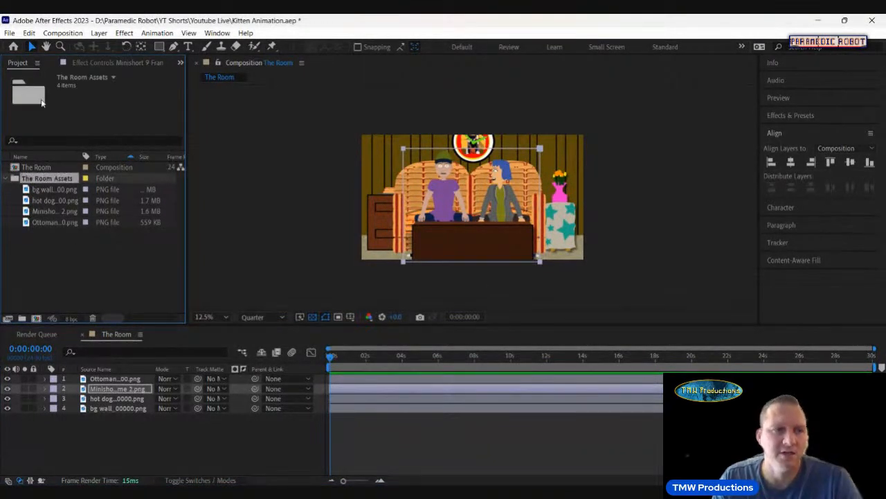
left_click(100, 415)
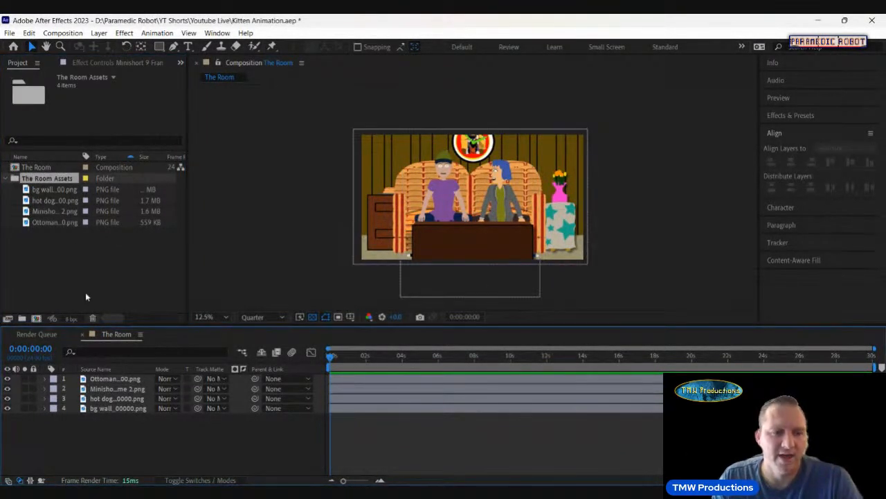
left_click(10, 34)
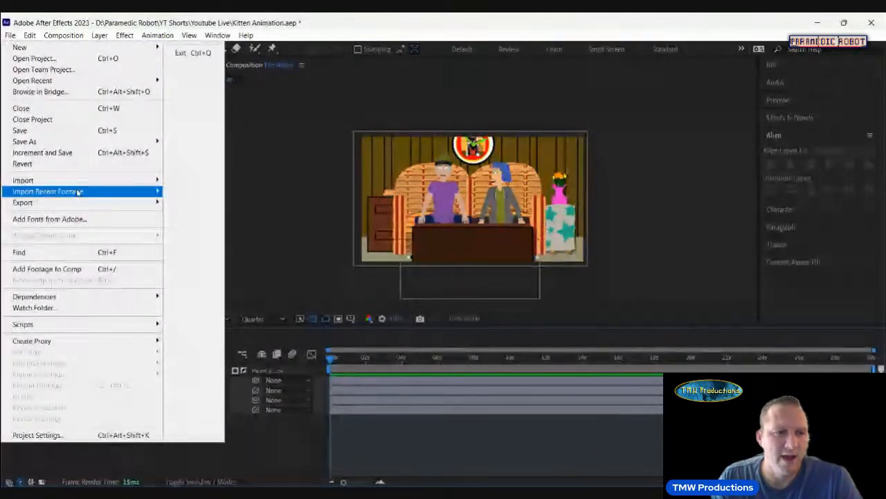
mouse_move(69, 180)
left_click(187, 181)
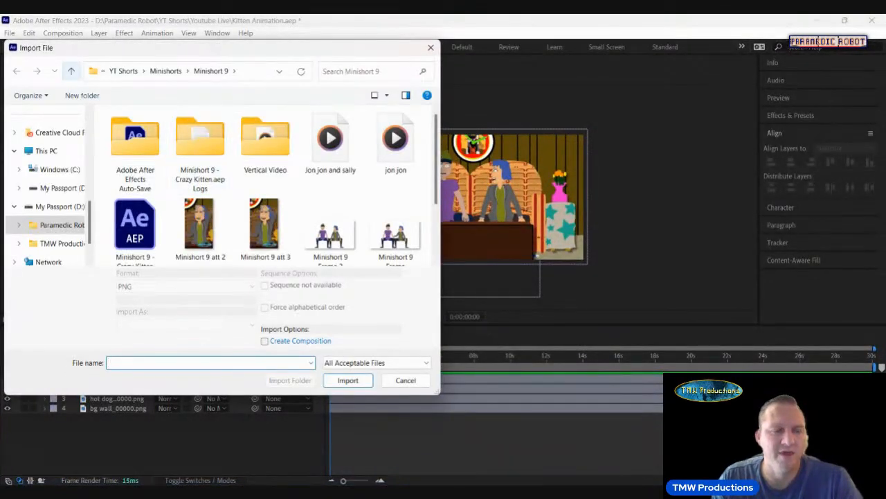
left_click(71, 70)
scroll(194, 206, "up", 1)
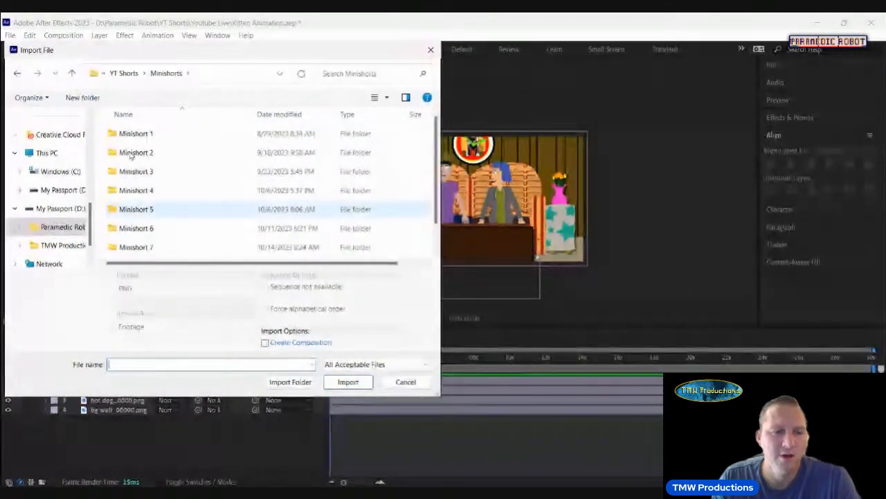
scroll(160, 218, "down", 1)
scroll(152, 213, "up", 1)
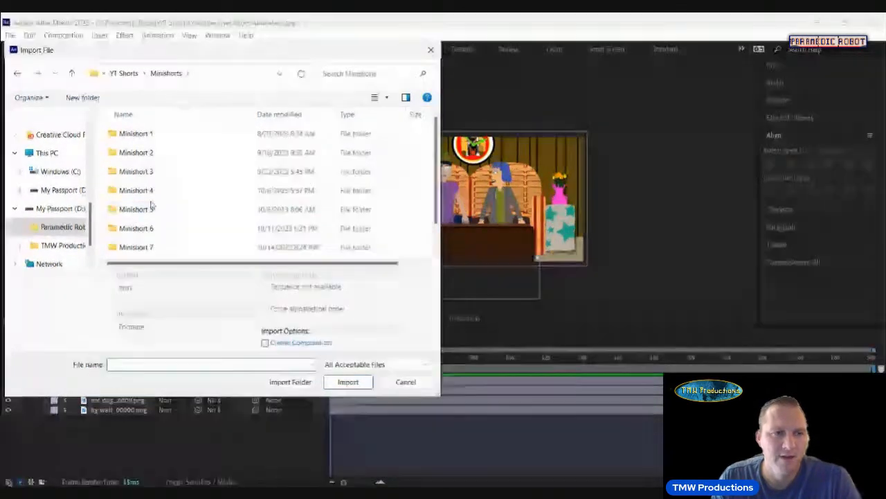
left_click(71, 74)
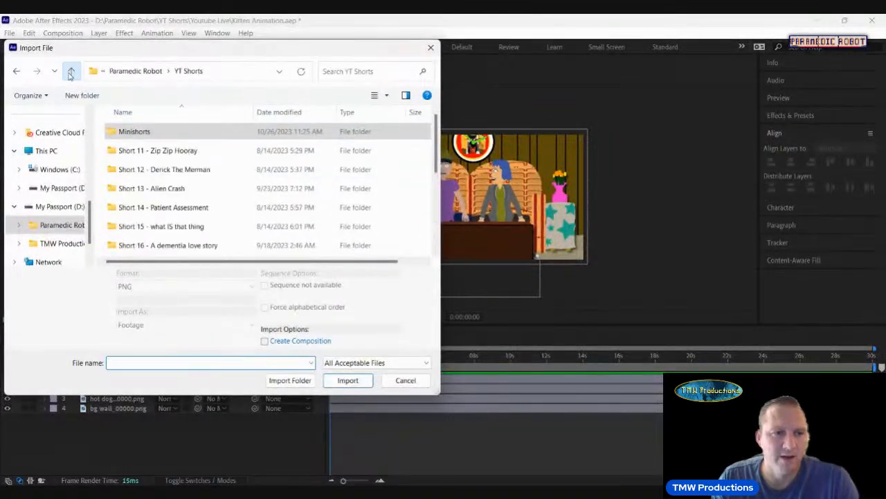
left_click(70, 73)
scroll(138, 173, "up", 5)
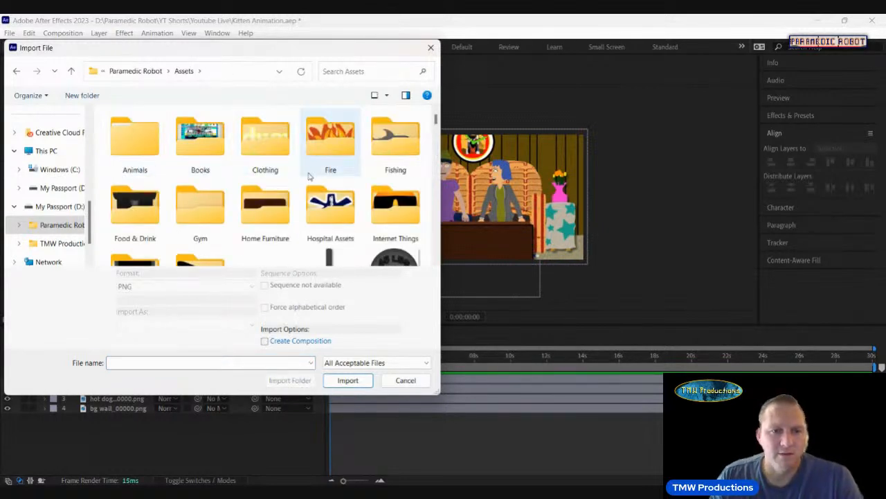
Import the wine glass image from the Food & Drink folder into The Room Assets
left_click(155, 202)
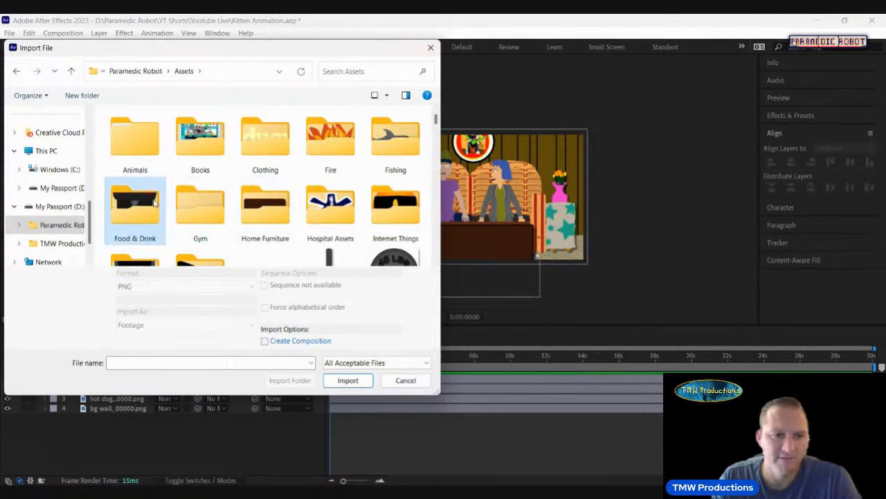
double_click(155, 202)
scroll(270, 194, "down", 2)
scroll(335, 220, "down", 10)
scroll(334, 221, "down", 8)
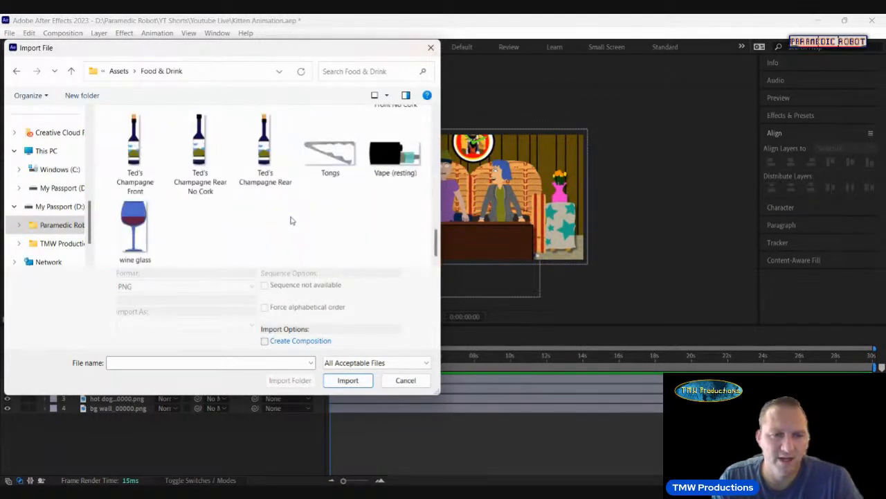
left_click(153, 228)
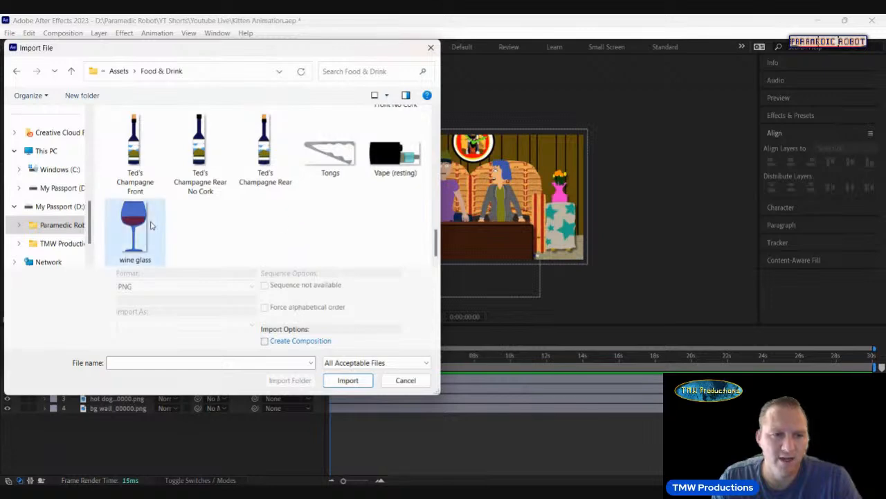
left_click(356, 376)
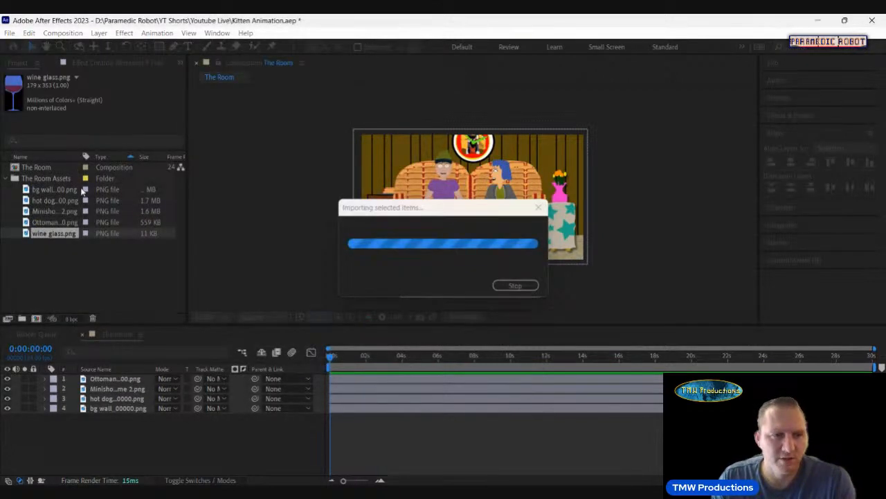
Add wine glass.png as the top layer of The Room and lower it onto the ottoman at position 1920, 1354
left_click_drag(100, 235, 97, 381)
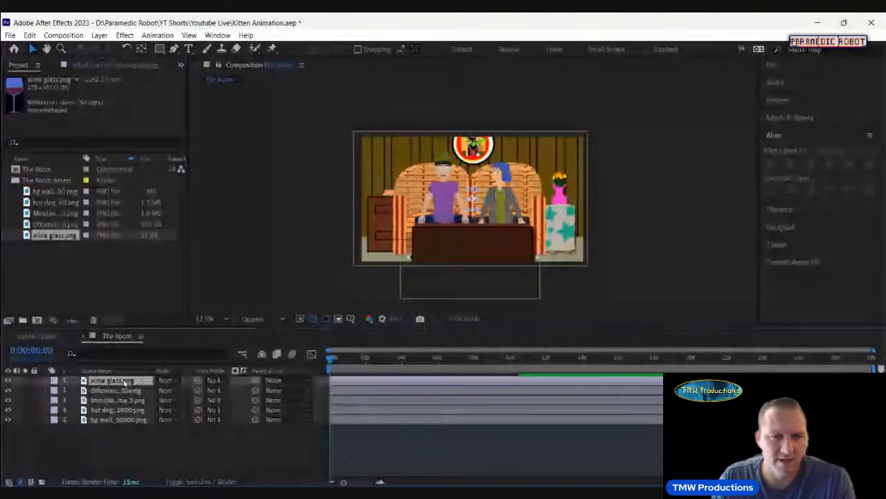
left_click(44, 380)
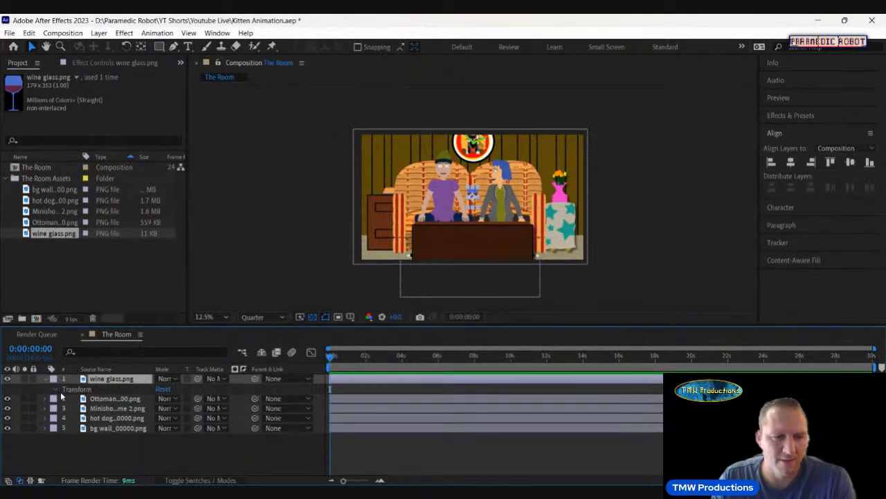
left_click(55, 390)
left_click_drag(186, 409, 310, 415)
left_click(367, 415)
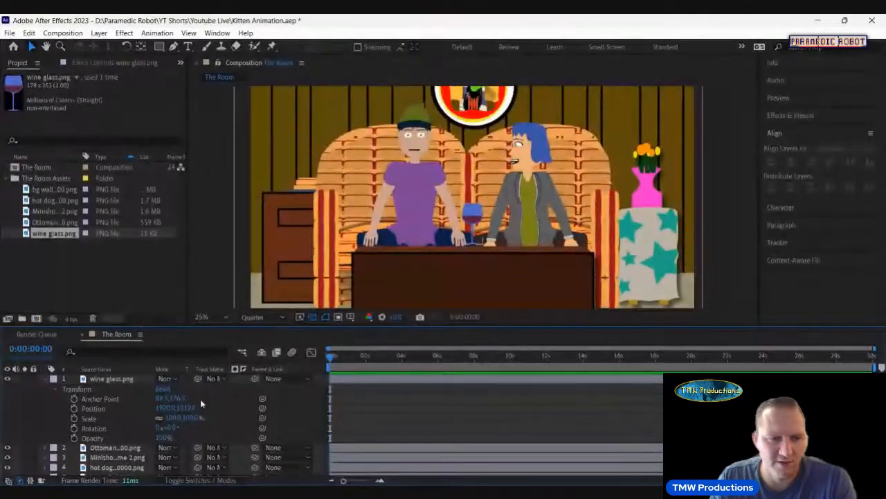
left_click_drag(187, 408, 212, 412)
left_click(341, 430)
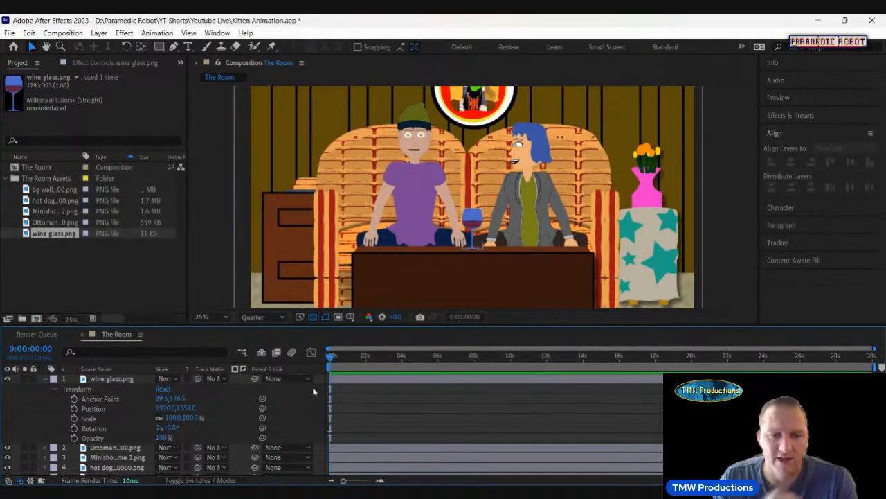
left_click(46, 379)
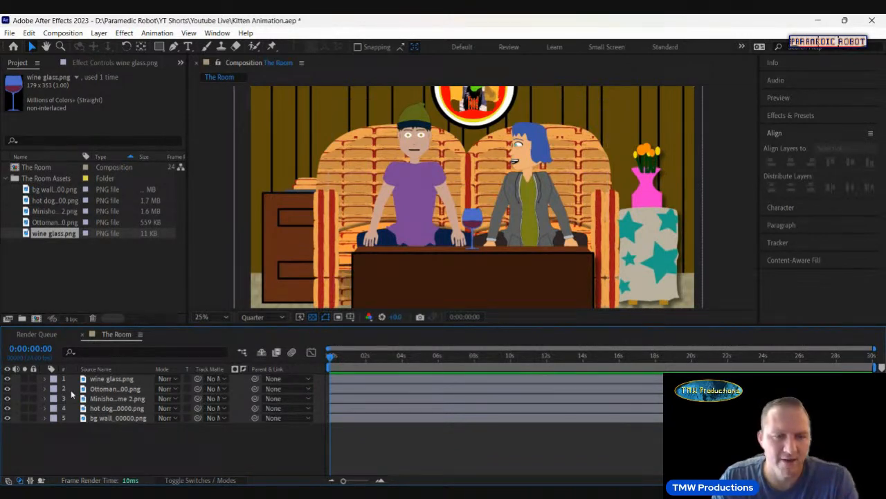
Solo the wine glass layer and add The Room composition to the render queue
left_click(24, 379)
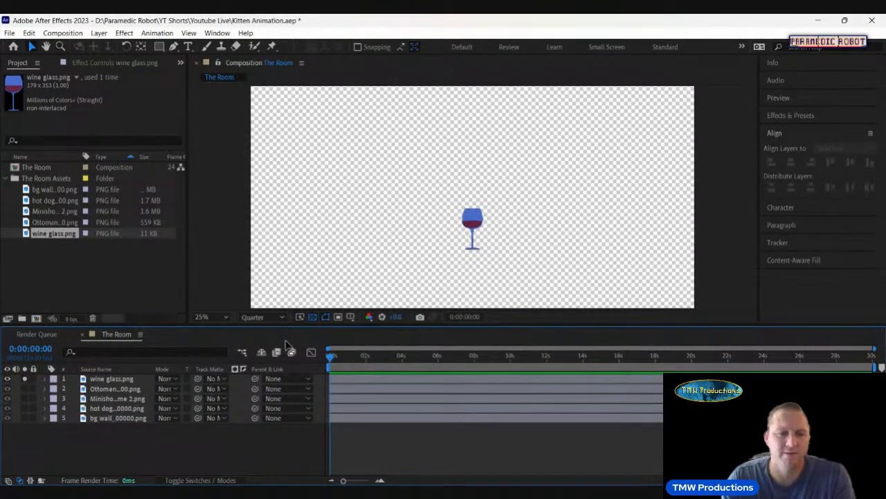
left_click(9, 32)
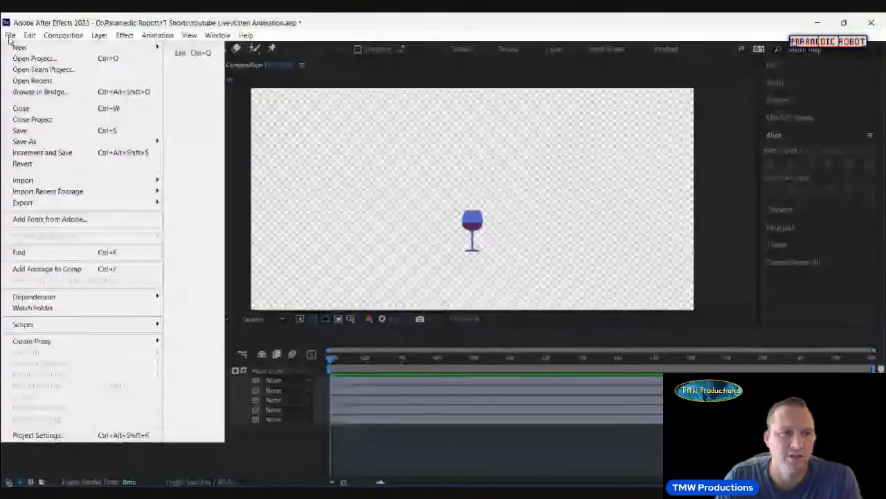
mouse_move(42, 205)
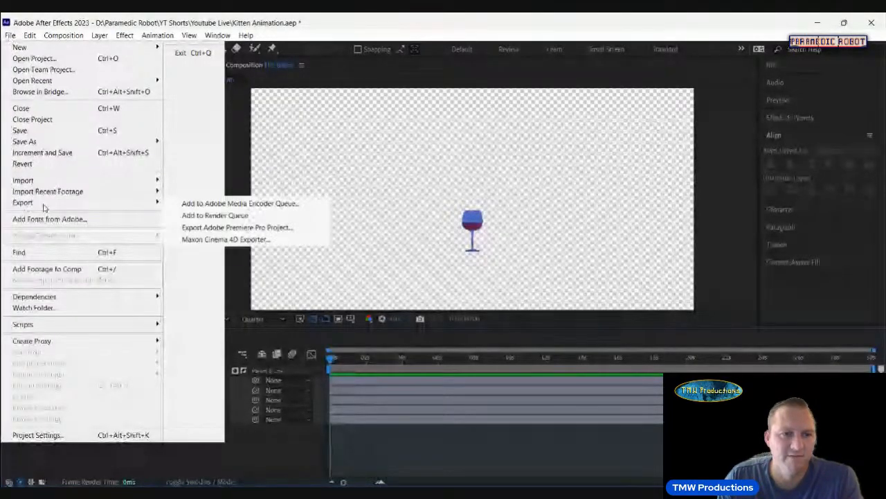
left_click(198, 216)
Limit the render settings to a single frame with a custom time span ending at 0:00:00:00
left_click(104, 395)
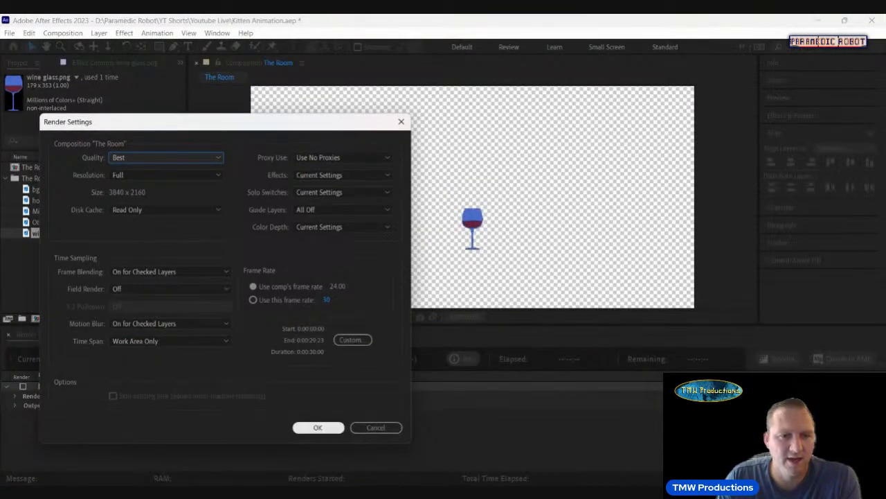
left_click(353, 339)
left_click(379, 247)
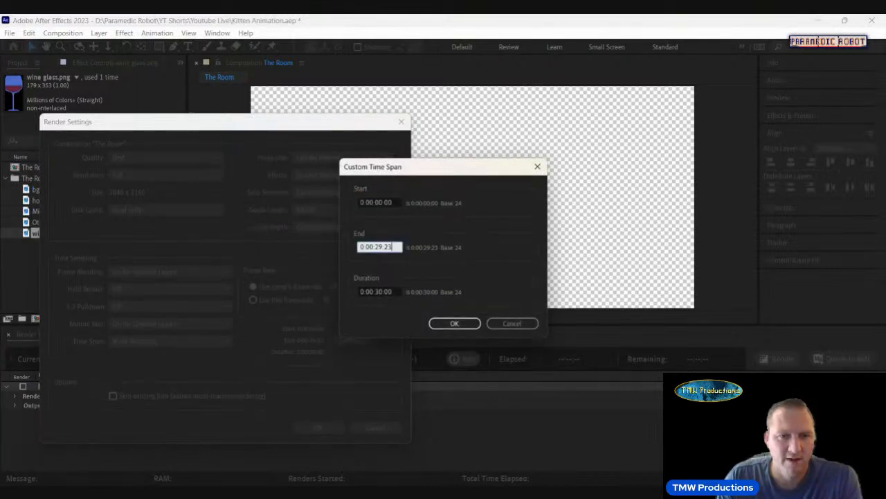
type("0:00:00:00")
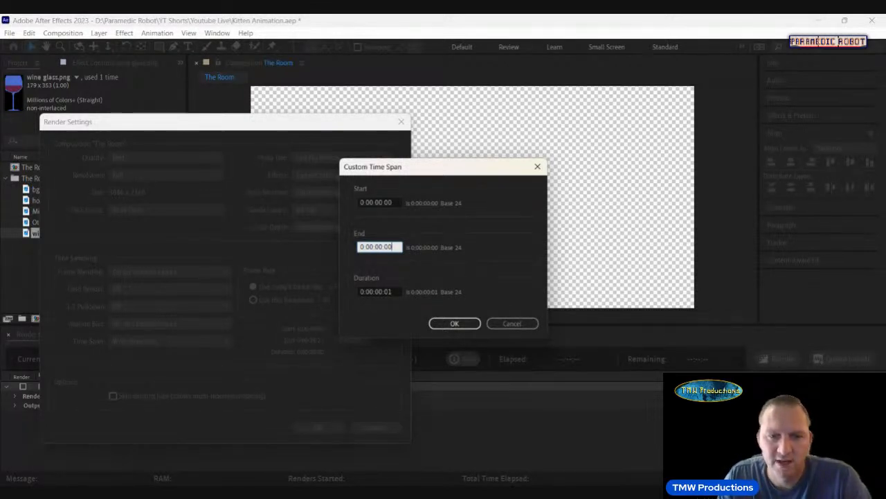
left_click(454, 324)
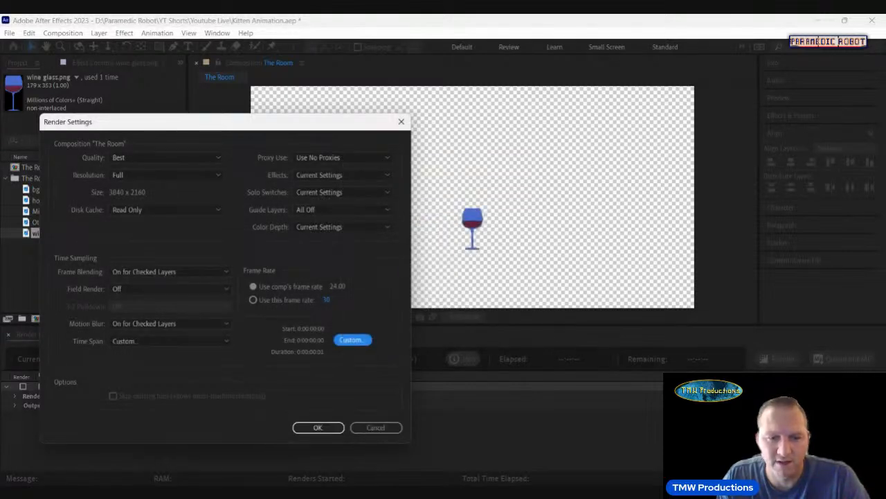
left_click(318, 425)
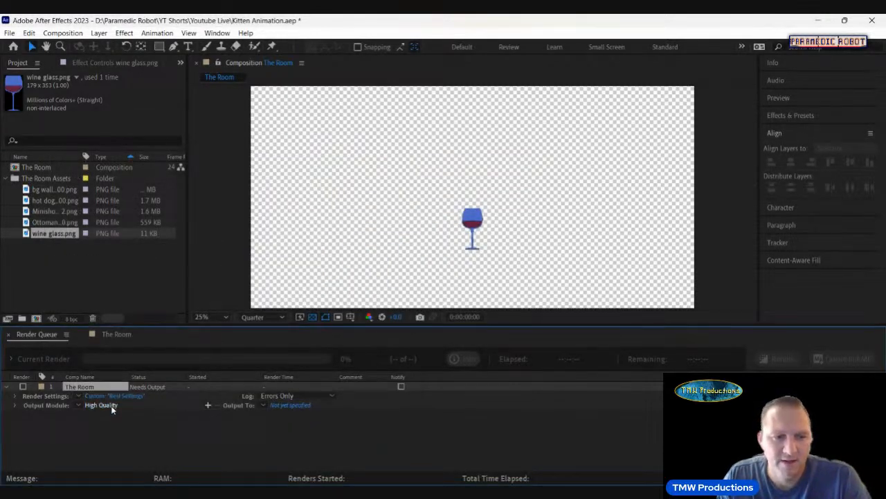
Set the render's output module to a PNG Sequence with RGB + Alpha channels and open its output destination
left_click(110, 405)
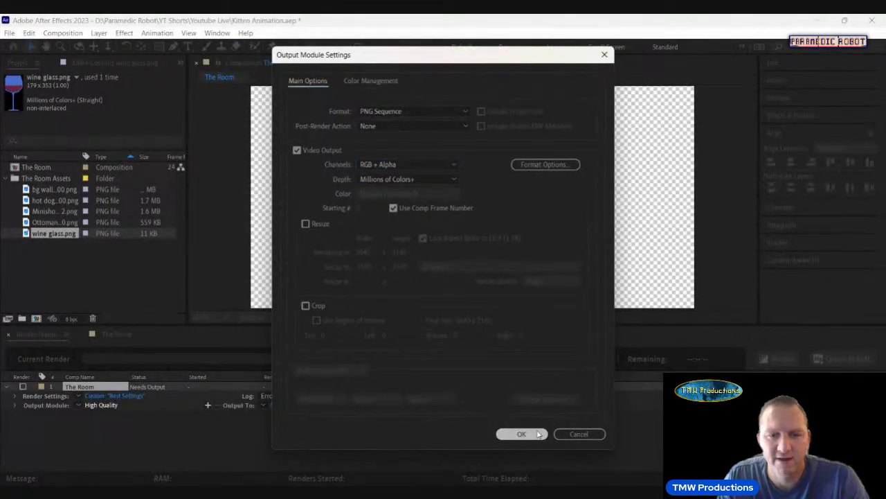
left_click(540, 431)
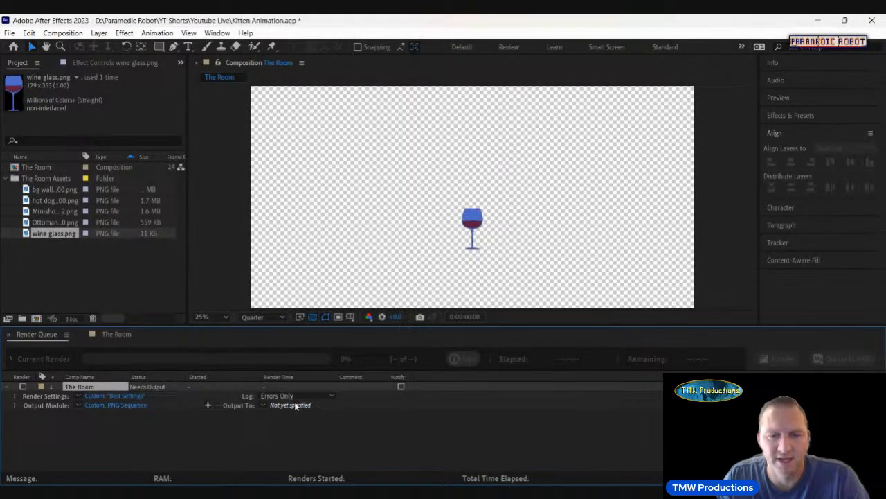
left_click(296, 406)
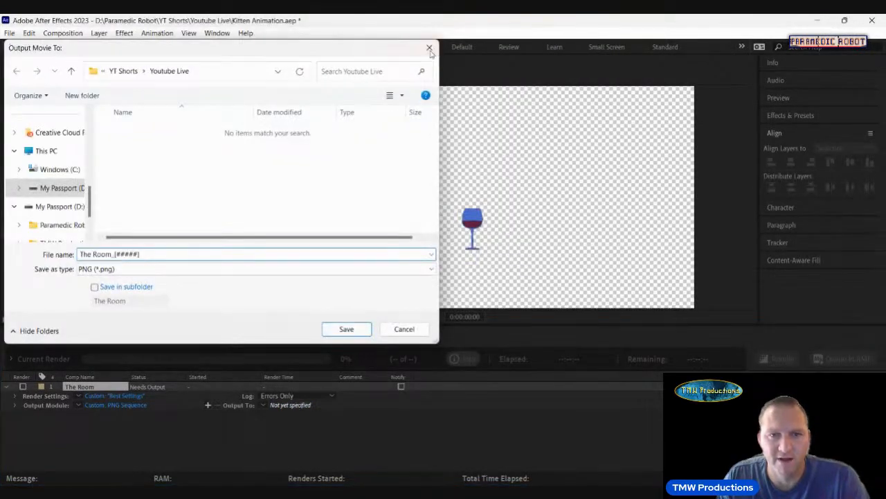
Remove The Room from the render queue and turn off the wine glass layer's solo in its timeline
key("Escape")
left_click(176, 421)
left_click(109, 385)
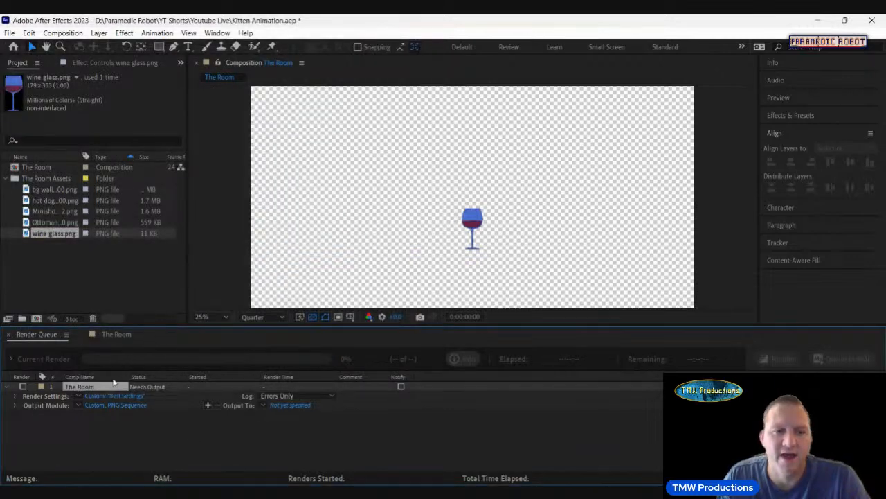
key("Delete")
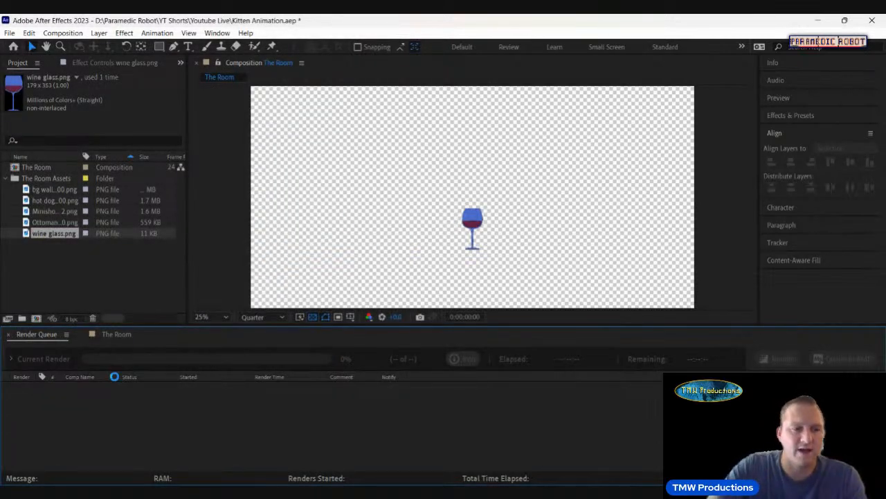
left_click(116, 335)
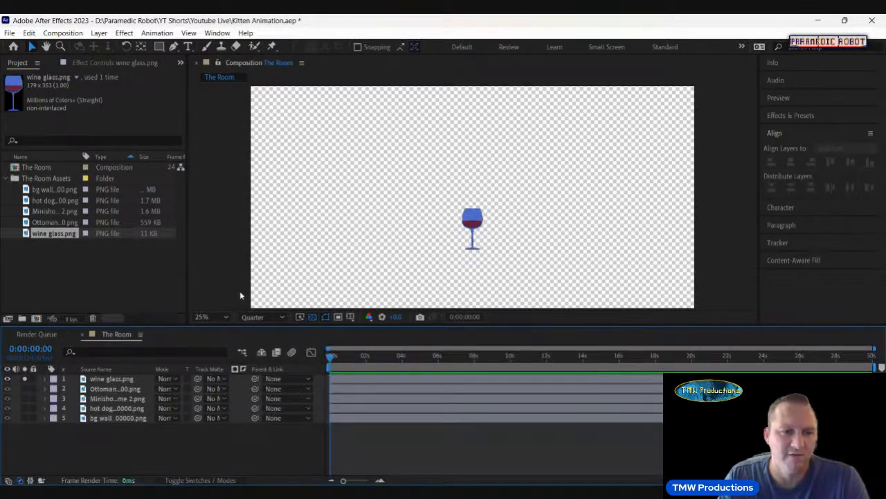
key("ctrl+s")
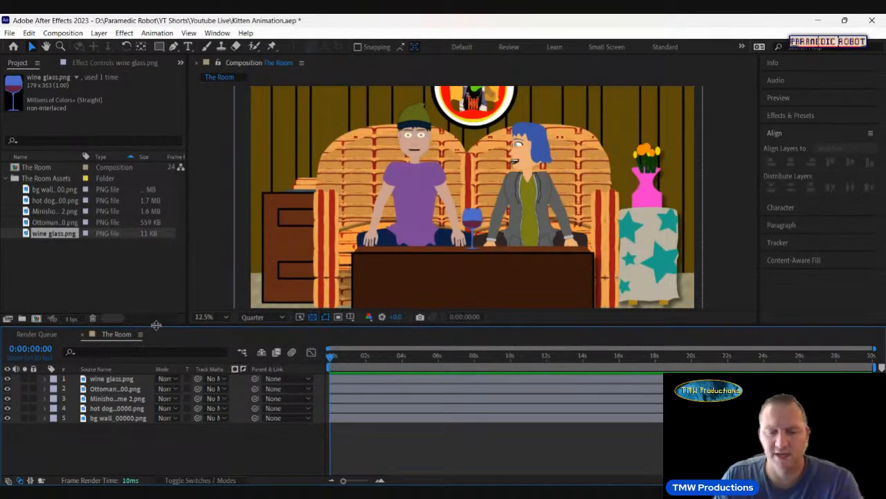
key("comma")
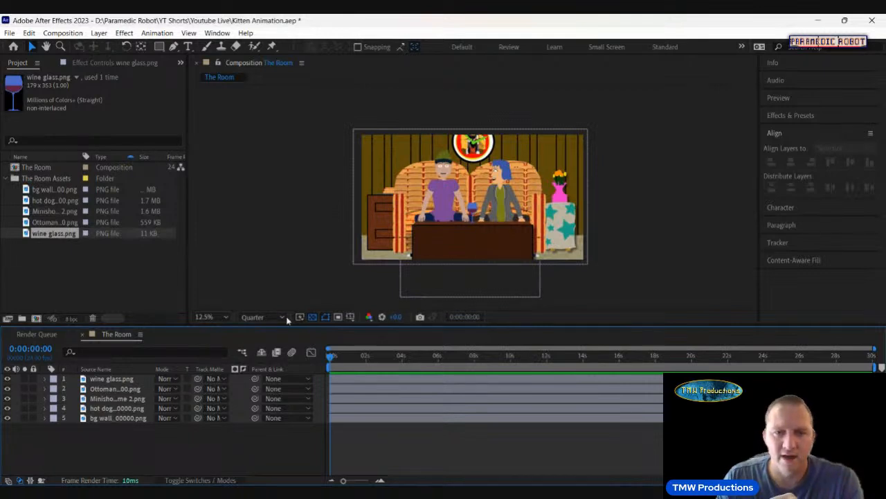
Collapse The Room Assets folder and create a new project folder named Cat
left_click(7, 178)
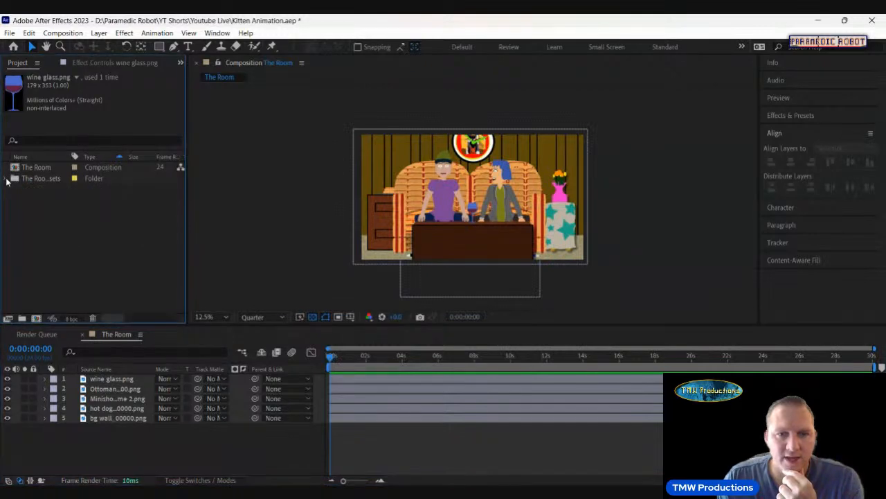
left_click(41, 202)
left_click(23, 318)
type("Cat")
key("Return")
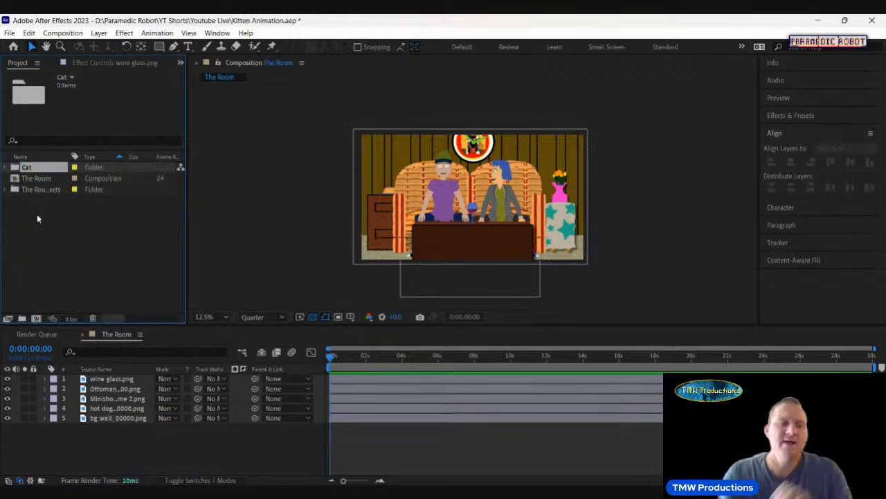
Start a file import and browse to the Cat folder inside Assets > Animals
left_click(9, 33)
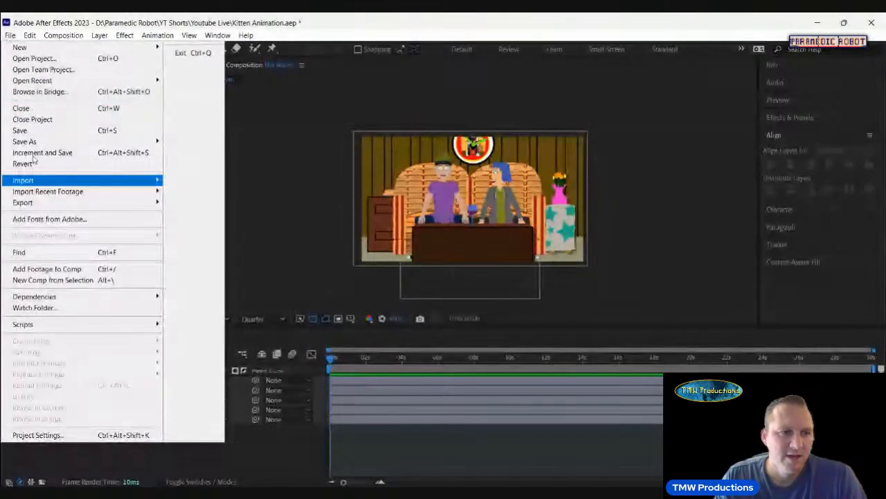
mouse_move(34, 180)
left_click(188, 181)
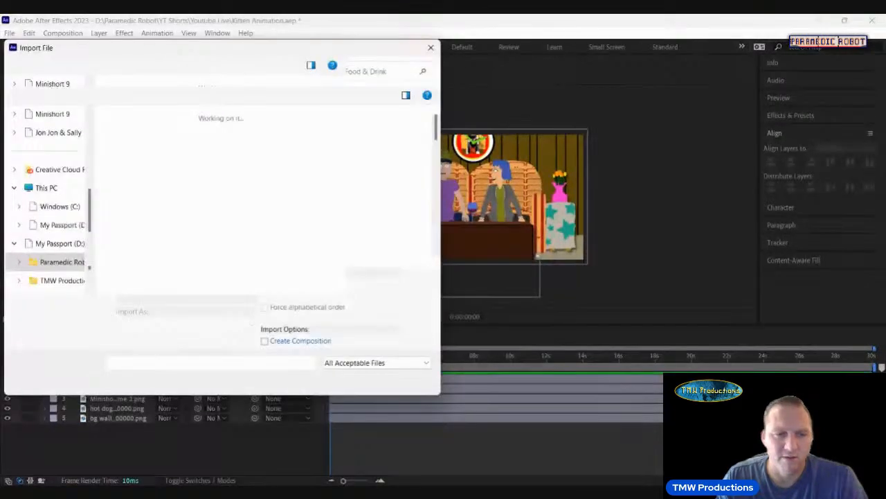
left_click(71, 70)
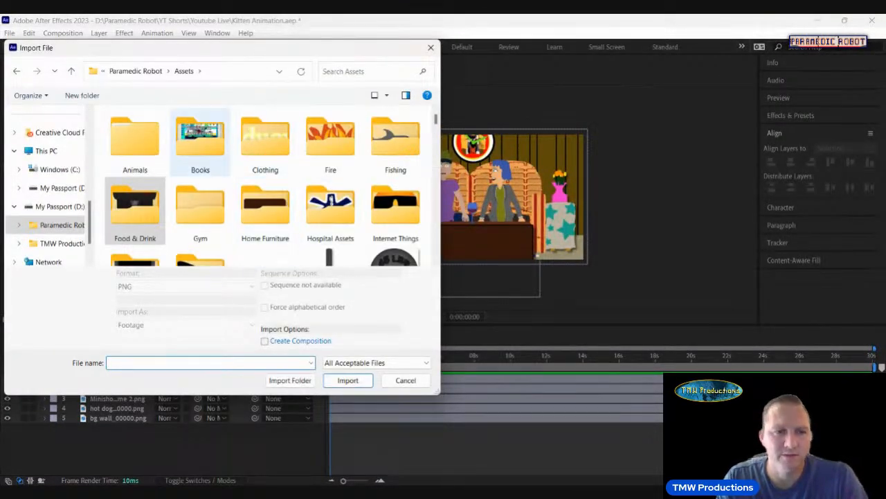
left_click(135, 142)
double_click(135, 142)
left_click(135, 132)
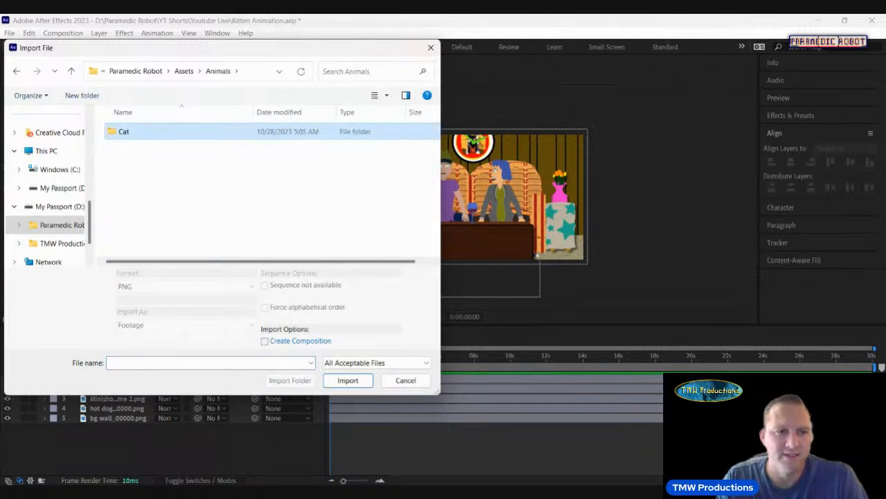
double_click(136, 132)
Import Body, Cat Head Closed Mouth, cat, Left Arm, Left Leg, Medal no shadow, both Mouth Fully Open images, pupil and Tail as footage
left_click(200, 142)
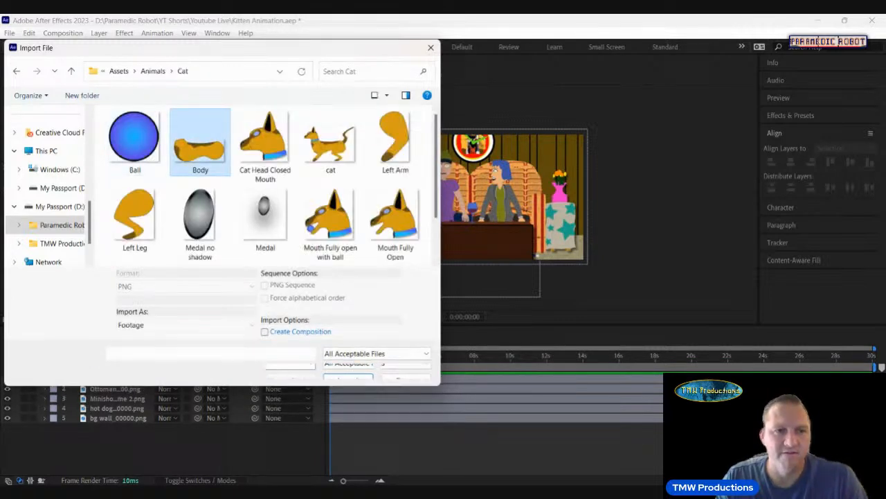
left_click(135, 218, "ctrl")
left_click(330, 221, "ctrl")
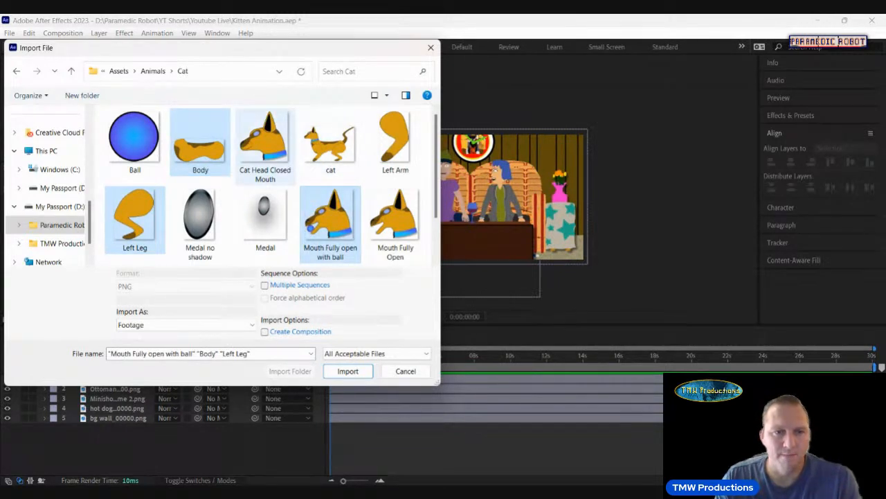
left_click(265, 142, "ctrl")
left_click(331, 142, "ctrl")
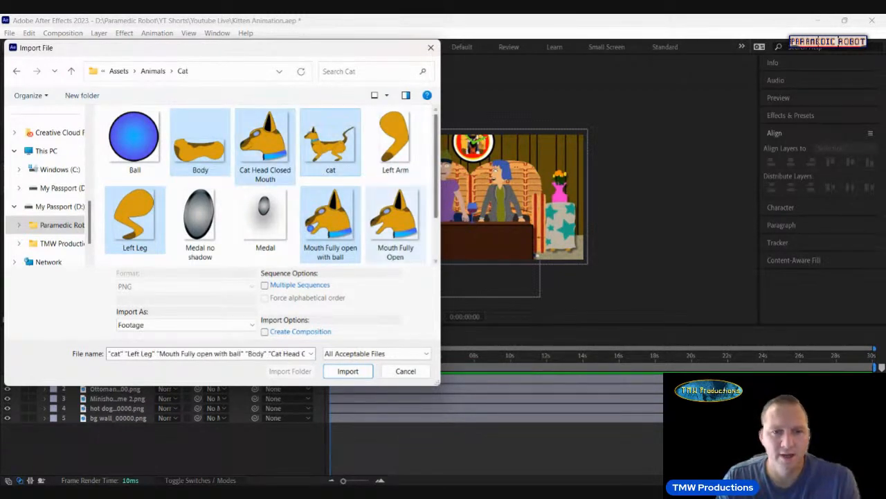
scroll(271, 185, "down", 1)
left_click(396, 219, "ctrl")
left_click(396, 142, "ctrl")
left_click_drag(436, 166, 436, 183)
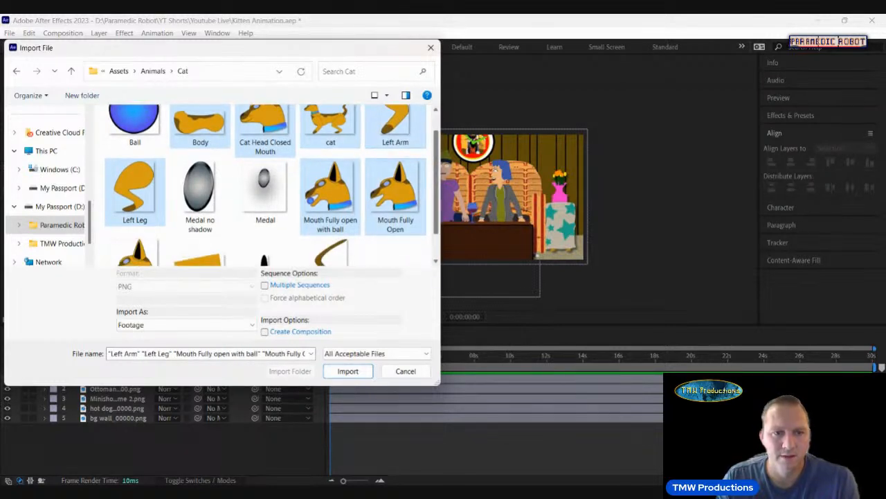
left_click(201, 193, "ctrl")
scroll(270, 187, "down", 1)
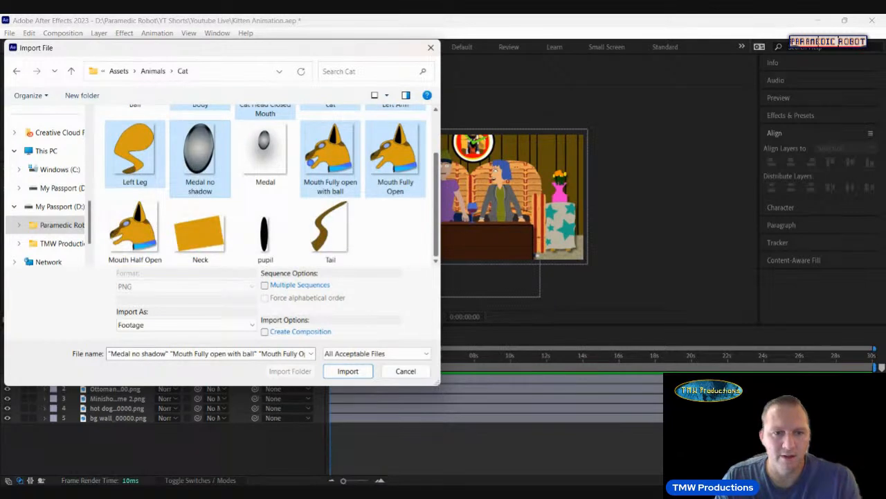
left_click(330, 232, "ctrl")
left_click(265, 232, "ctrl")
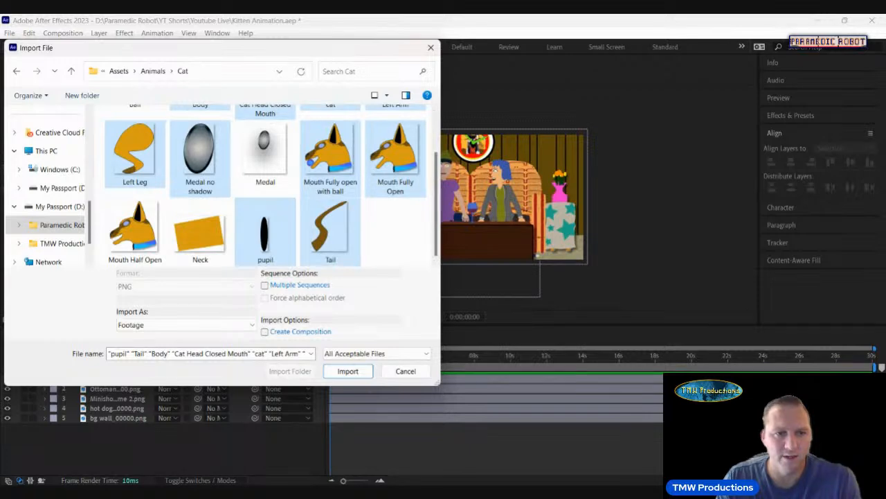
left_click(347, 371)
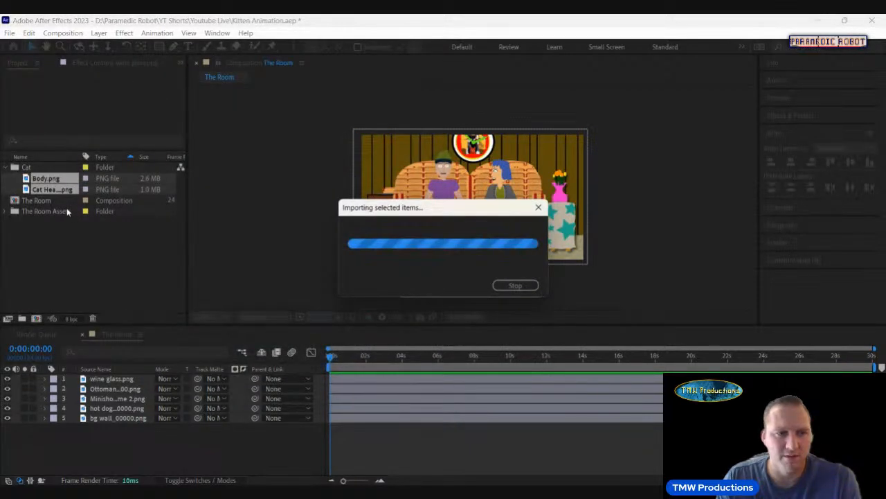
Create a 3840 × 2160 composition at 24 fps with a 30-second duration inside the Cat folder
left_click(36, 318)
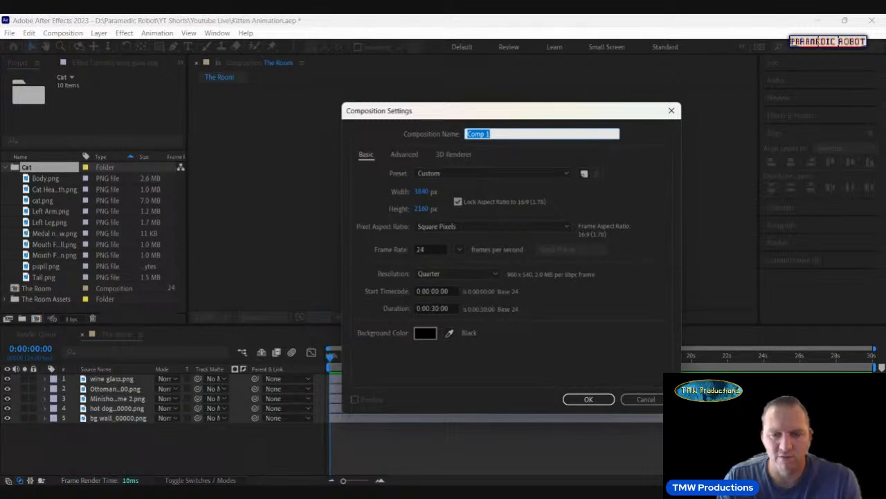
left_click(581, 399)
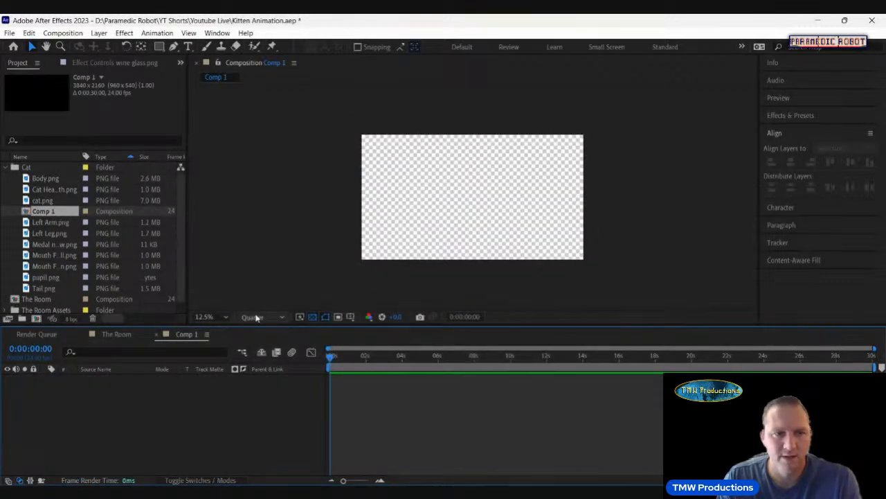
left_click_drag(344, 482, 368, 481)
left_click_drag(359, 365, 327, 361)
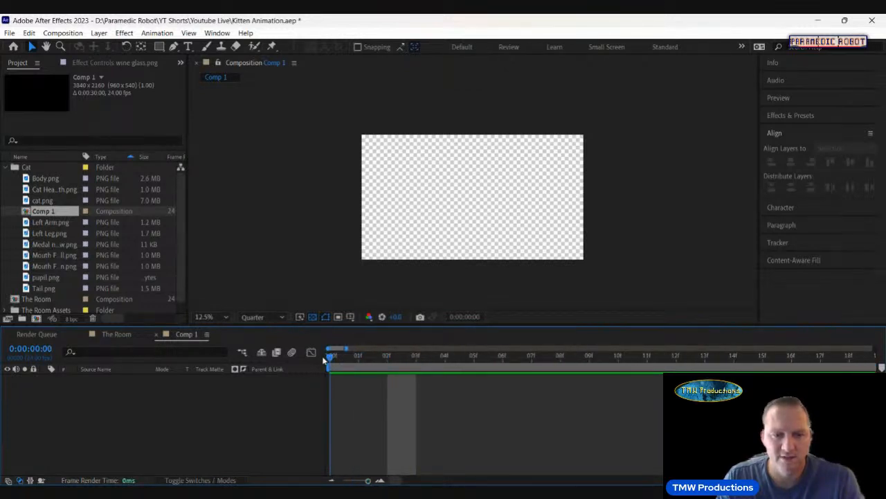
left_click_drag(368, 481, 358, 481)
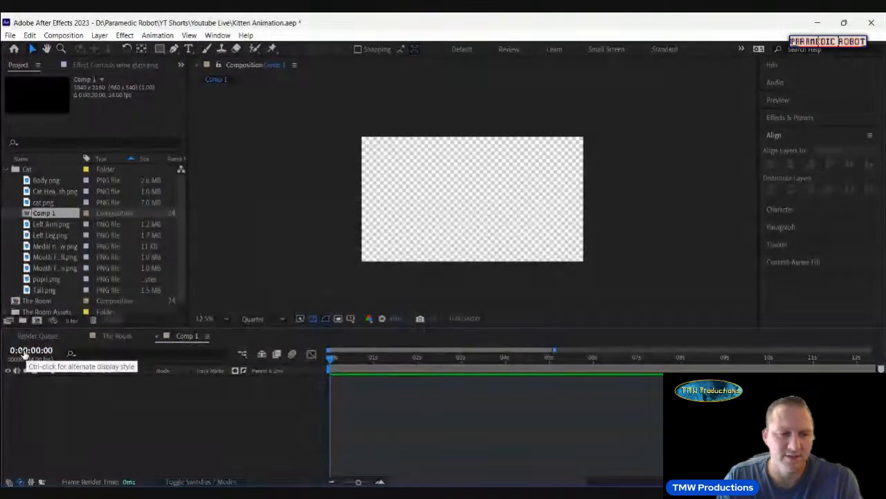
left_click_drag(34, 352, 215, 361)
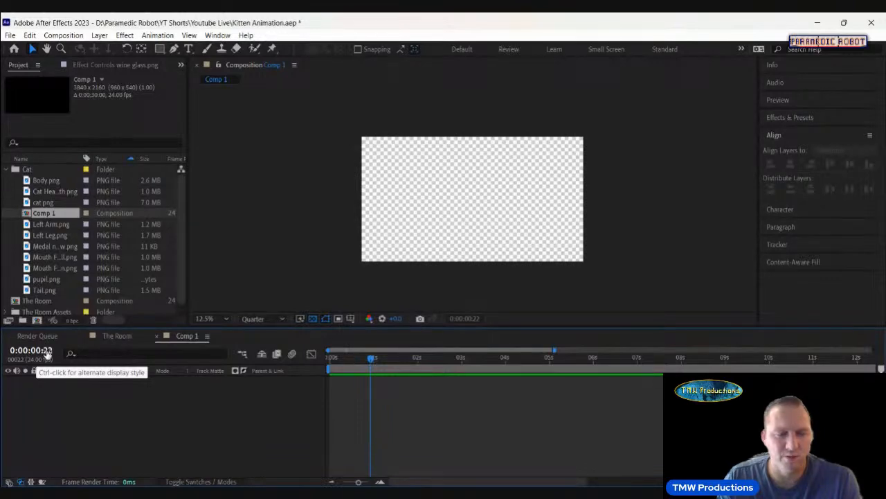
left_click(351, 360)
left_click_drag(351, 360, 262, 378)
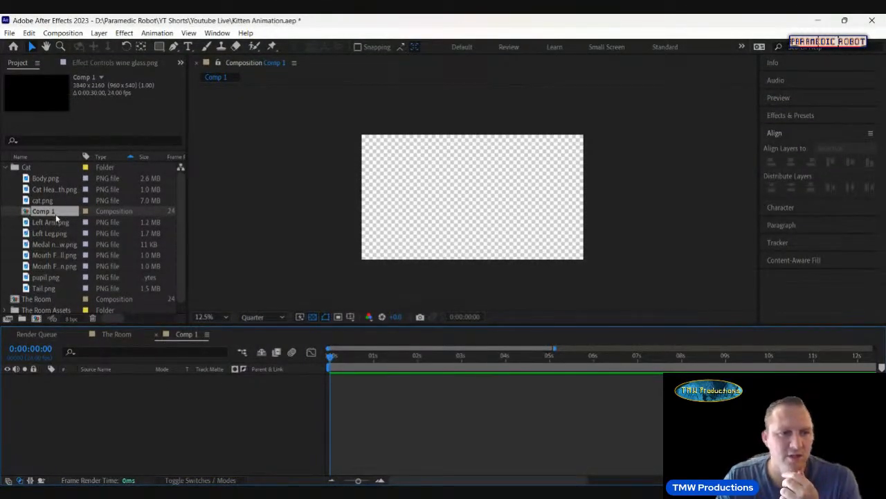
Rename the new composition in the Cat folder to Cat
key("Return")
type("Cat")
key("Return")
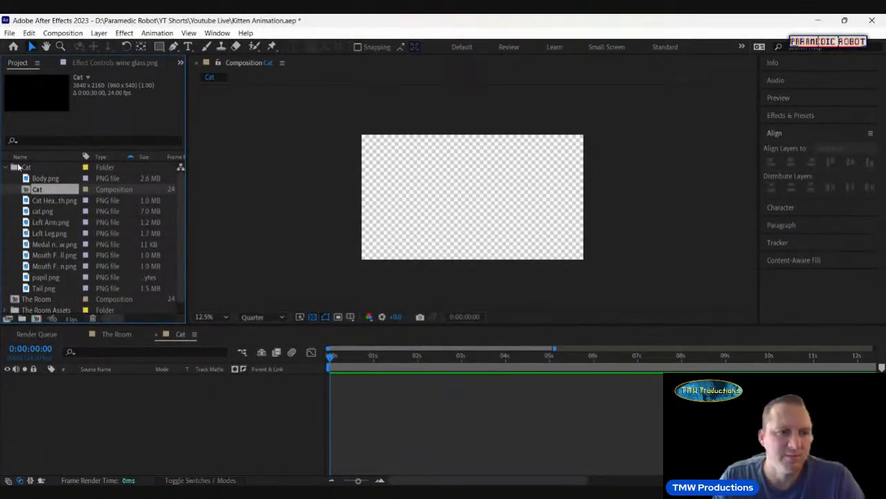
left_click(49, 179)
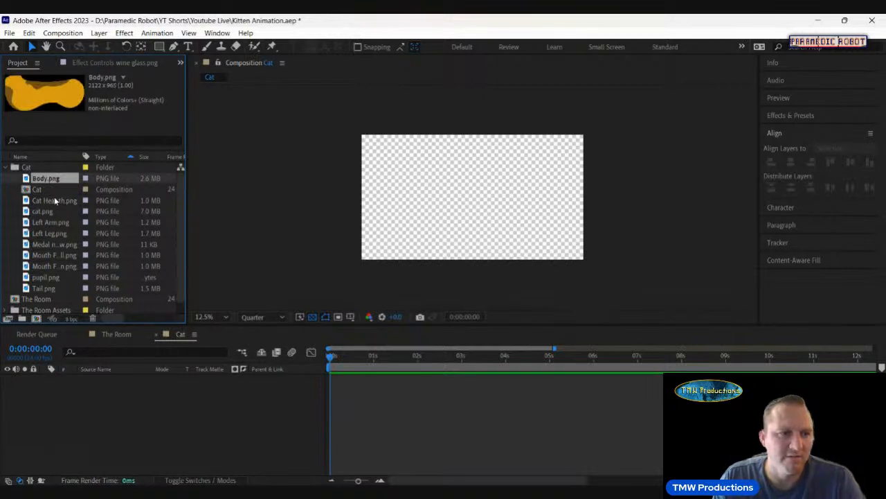
left_click(56, 201, "ctrl")
left_click(57, 212, "ctrl")
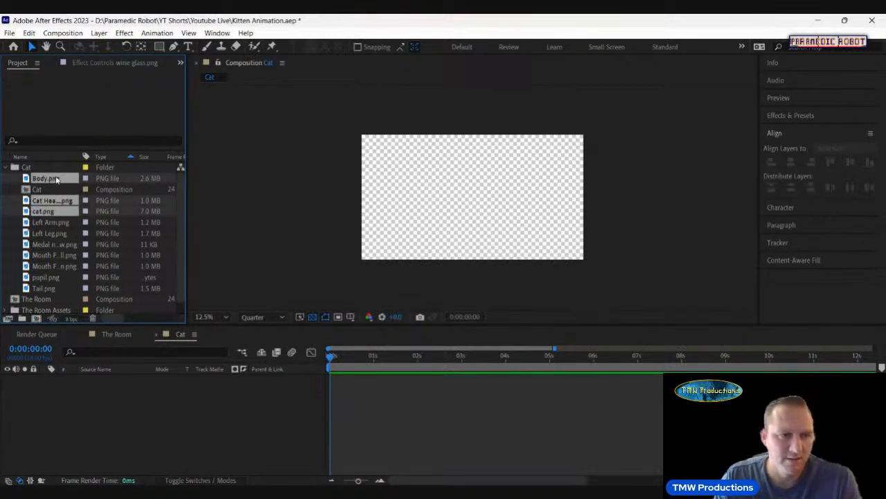
Add the mouth-with-ball, Body, closed-mouth head, Left Arm, Left Leg, medal, pupil and Tail images to the Cat composition, with the mouth-with-ball layer on top
left_click(50, 255)
left_click(54, 179, "ctrl")
left_click(54, 200, "ctrl")
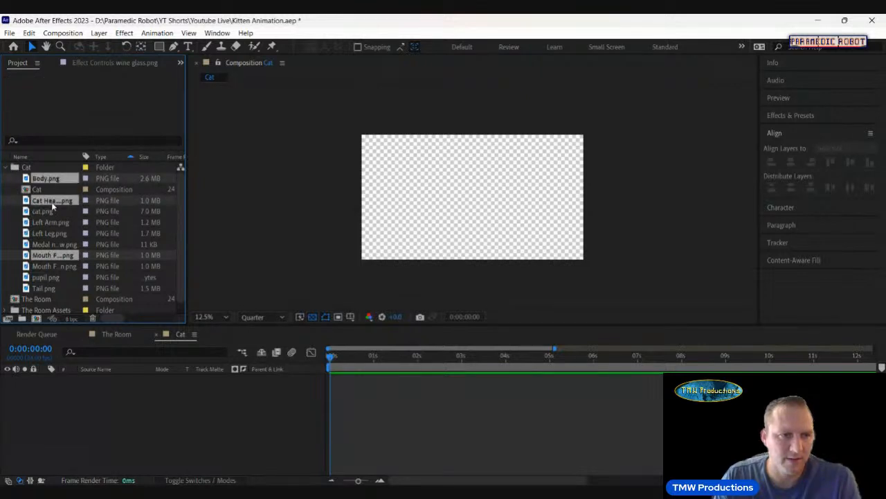
left_click(51, 221, "ctrl")
left_click(55, 234, "ctrl")
left_click(60, 246, "ctrl")
left_click(57, 278, "ctrl")
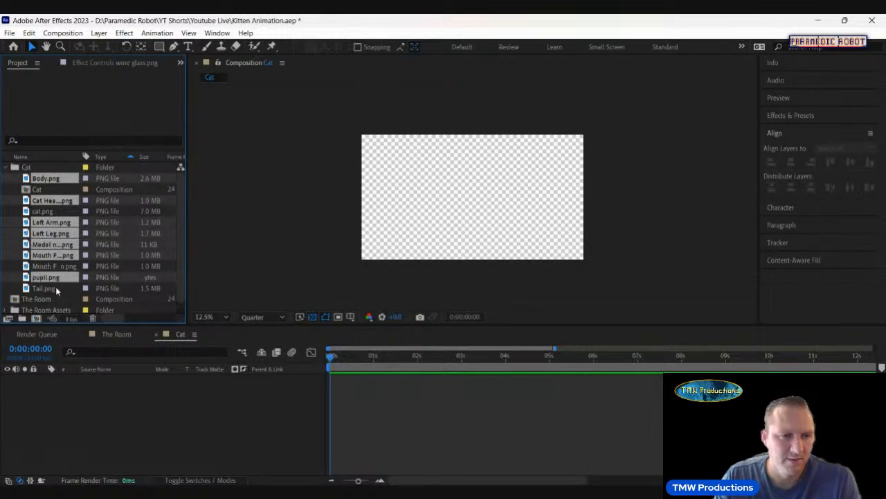
left_click(57, 287, "ctrl")
left_click_drag(66, 179, 178, 397)
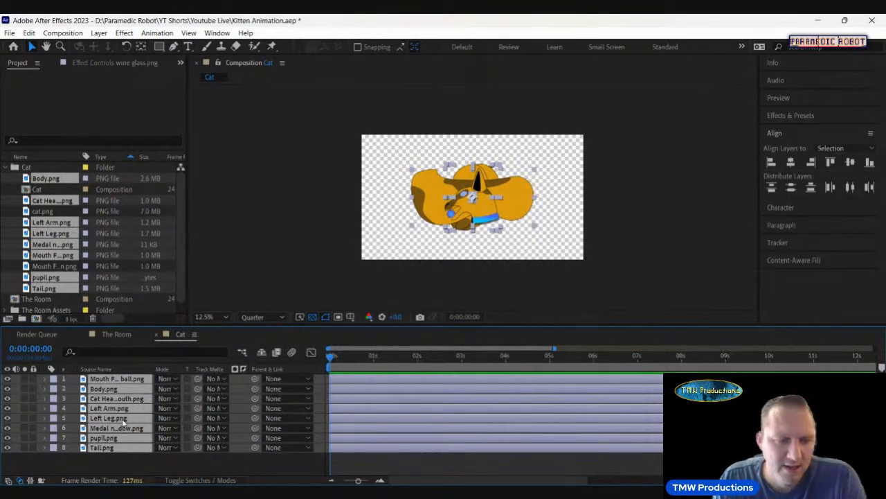
Set the scale of all eight cat part layers to 50%
left_click(46, 388)
left_click(56, 391)
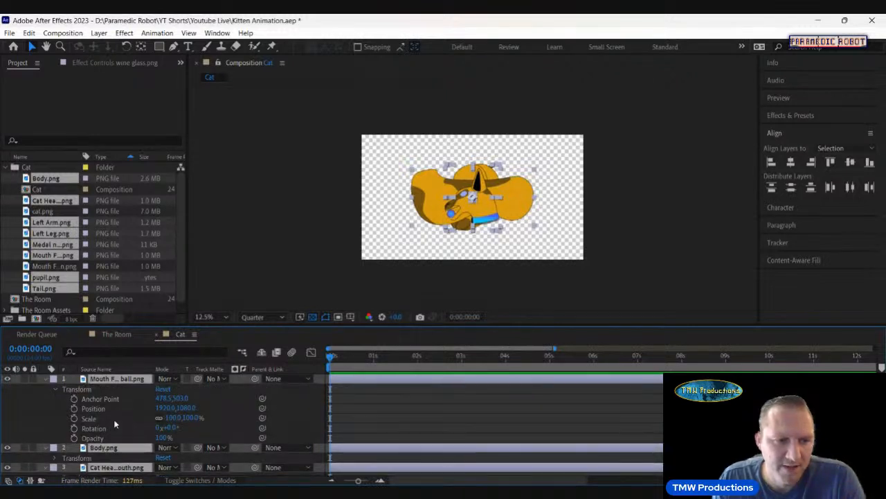
left_click(174, 417)
type("50")
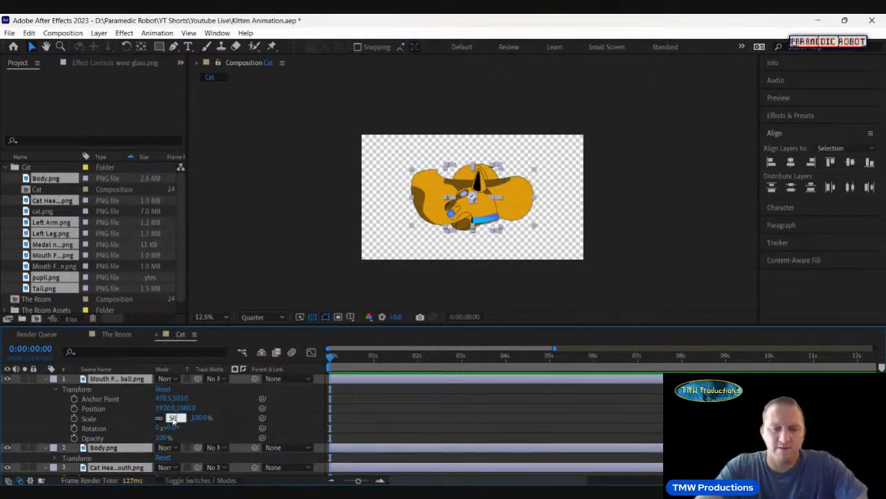
key("Return")
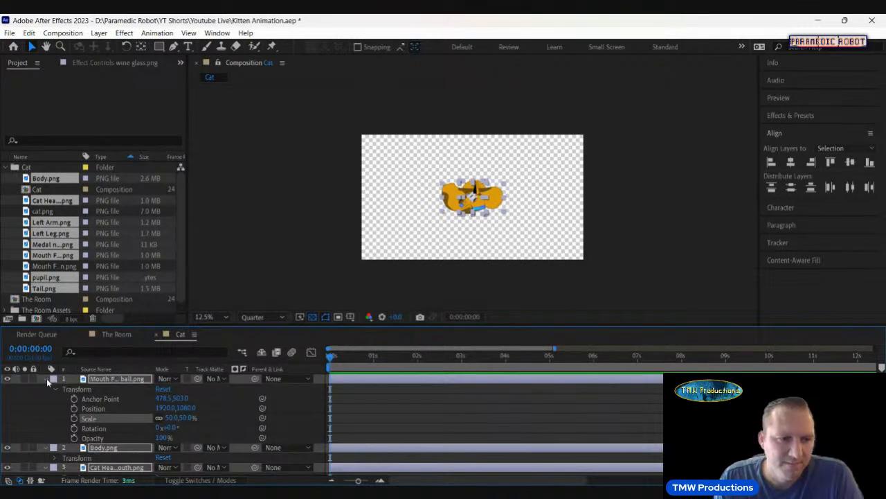
left_click(49, 379)
left_click(277, 468)
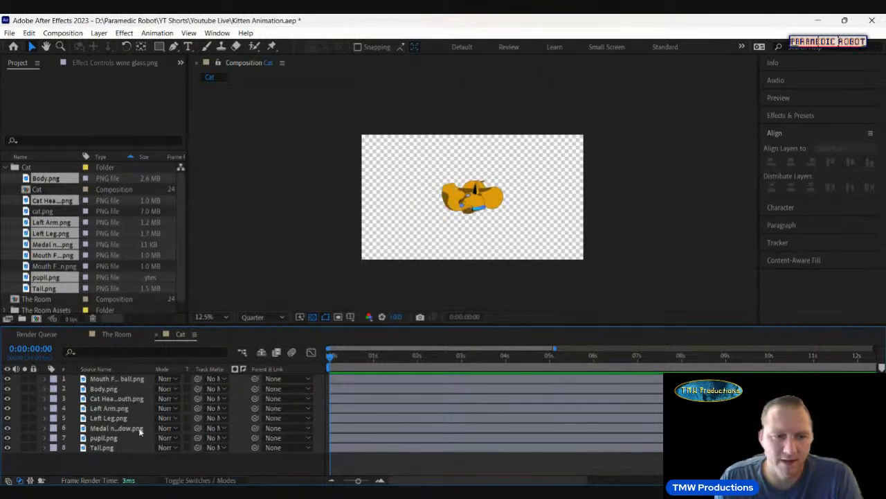
Hide the mouth-with-ball layer and move the closed-mouth head layer above the Body layer
left_click(118, 379)
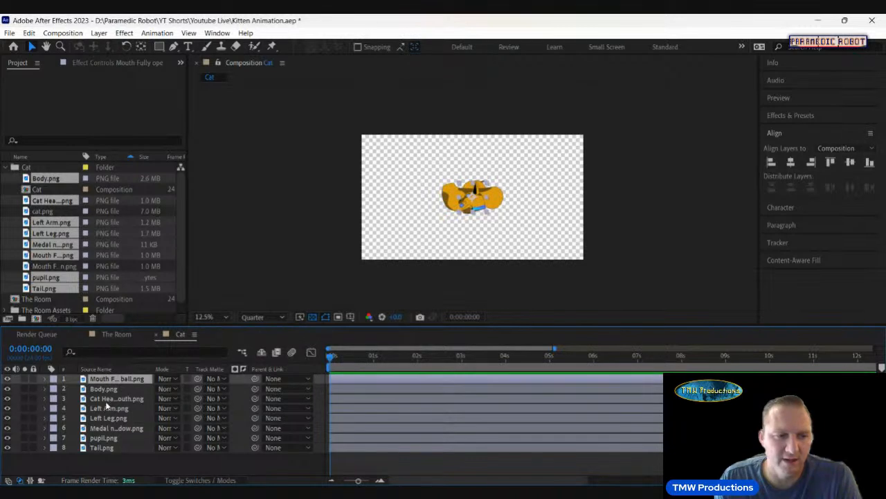
left_click(11, 380)
left_click(10, 381)
left_click(11, 390)
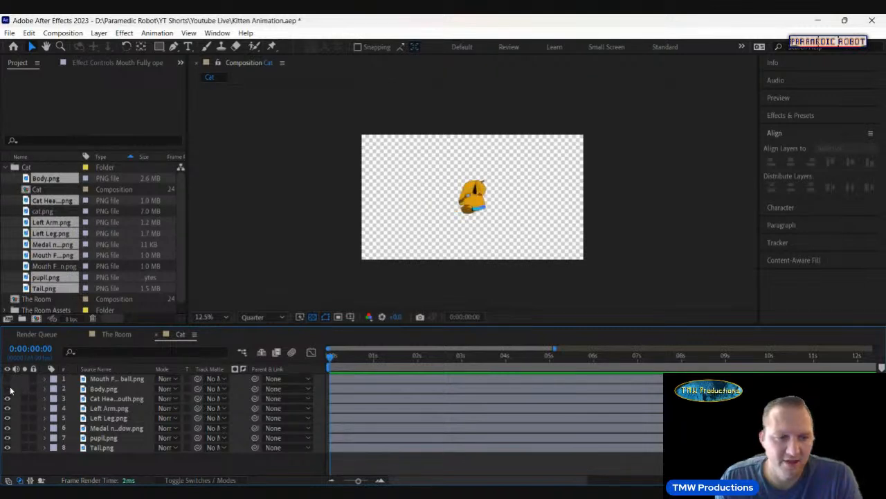
left_click(9, 389)
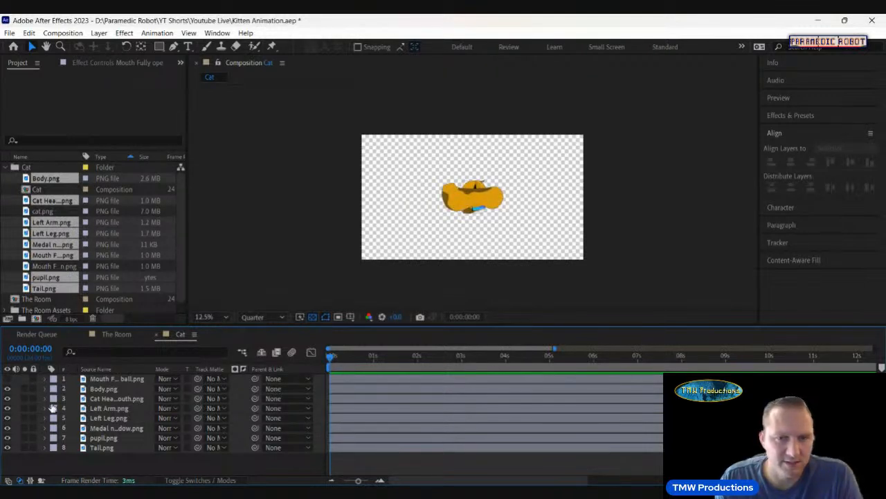
left_click_drag(97, 401, 100, 389)
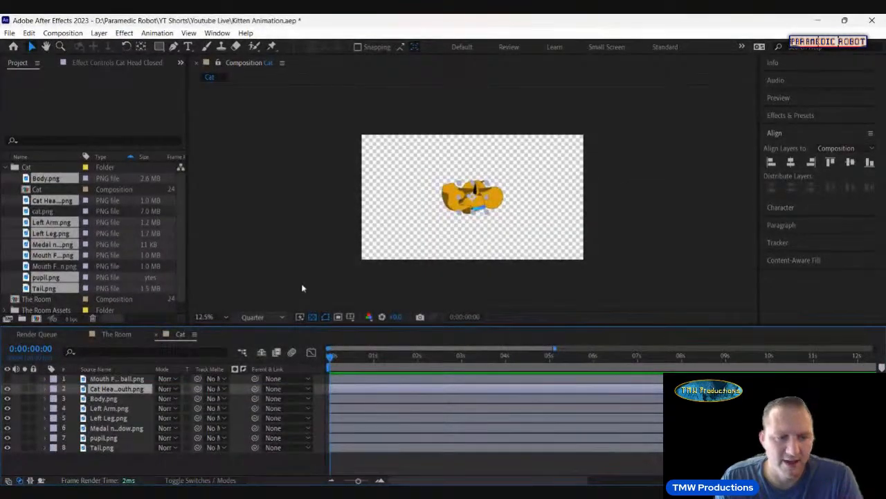
Isolate the closed-mouth head layer to inspect it up close, and bring the other layers back into view
left_click(24, 388)
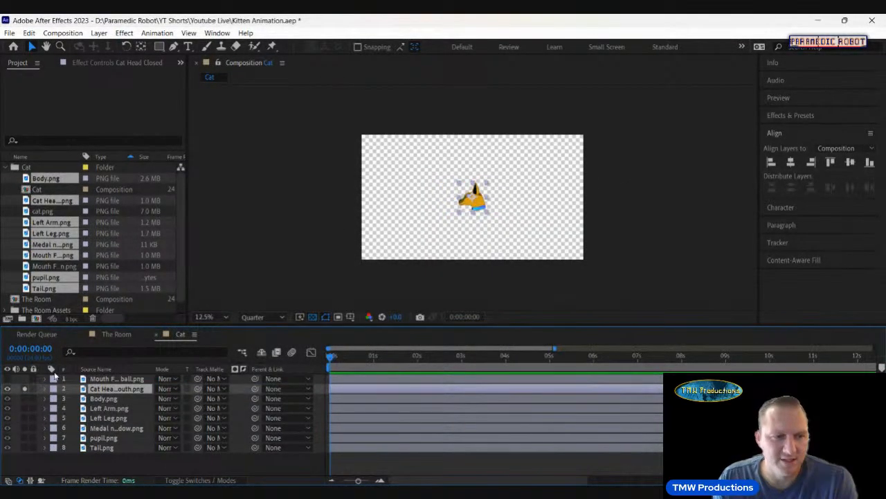
key("shift+slash")
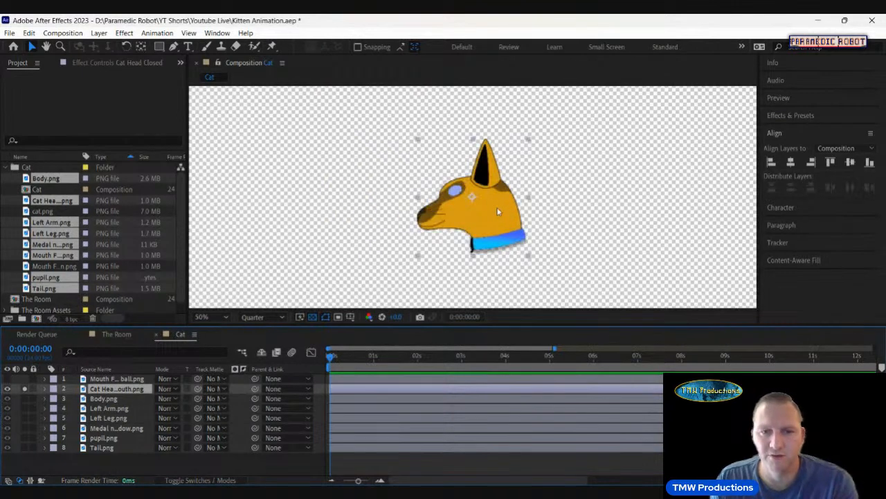
key("comma")
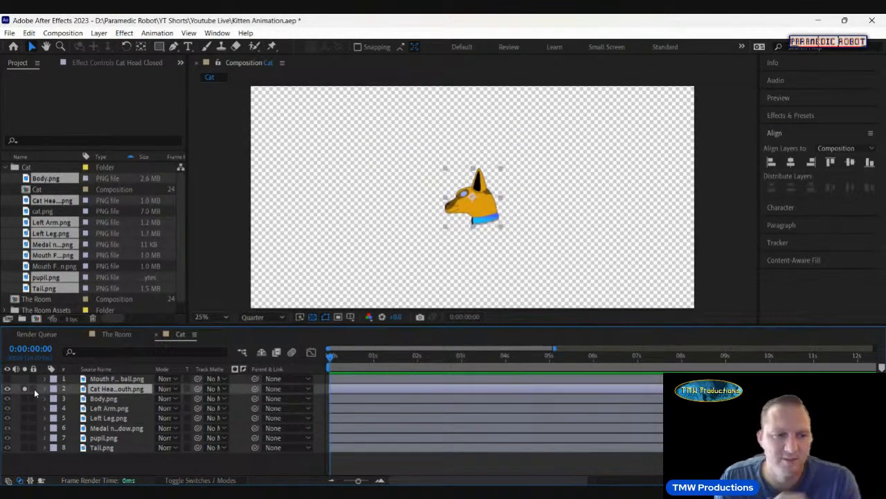
left_click(27, 390)
Place the closed-mouth head on the neck of the body, at a position of about 1395, 690
left_click(45, 388)
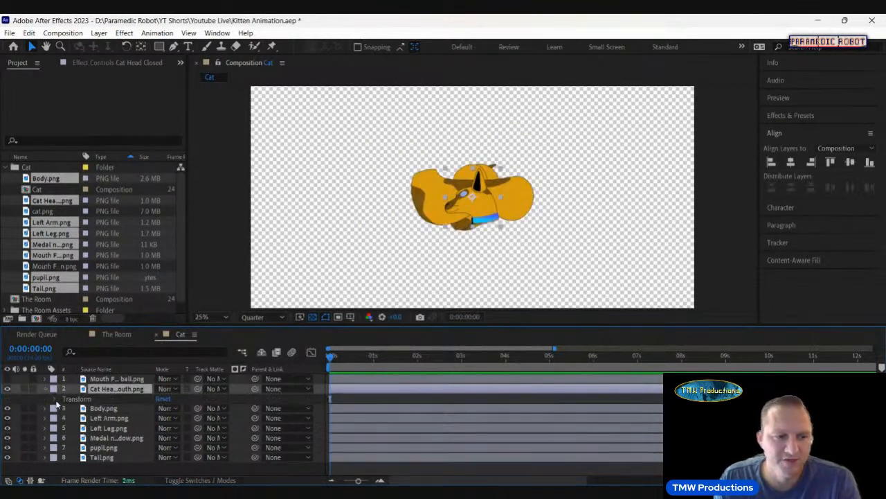
left_click(54, 399)
left_click_drag(164, 419, 41, 418)
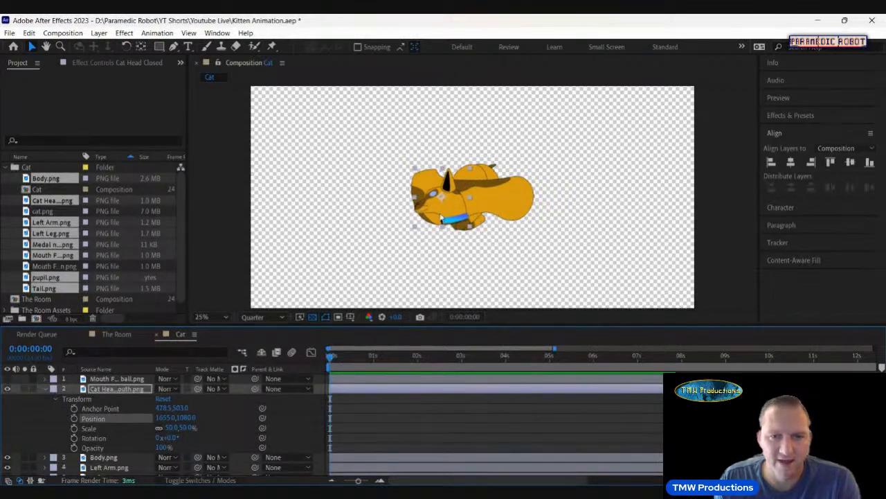
left_click_drag(462, 214, 430, 165)
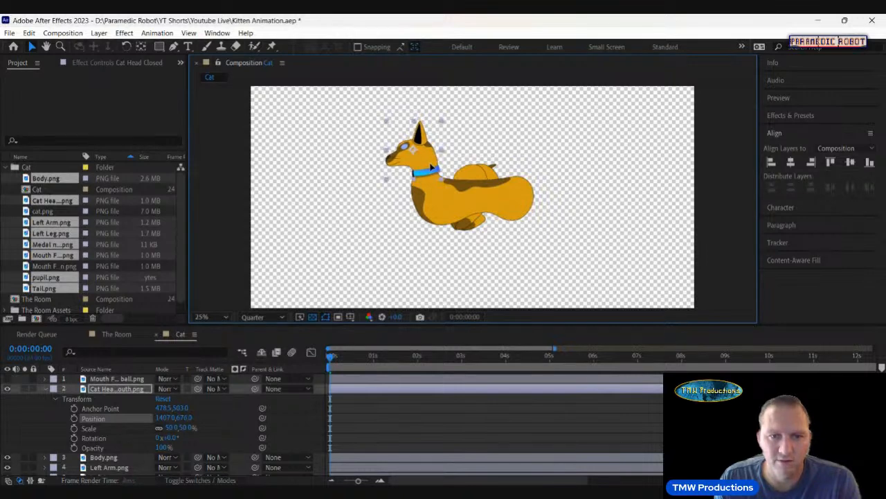
scroll(432, 163, "up", 1)
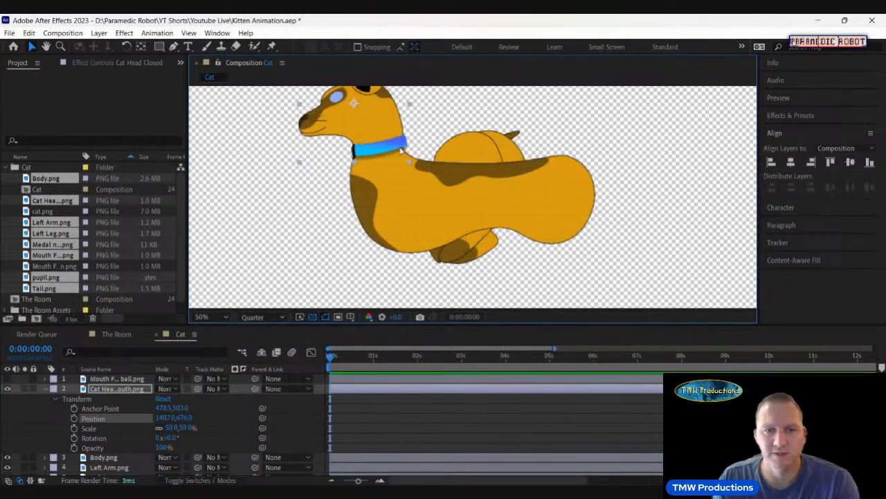
left_click_drag(380, 114, 378, 120)
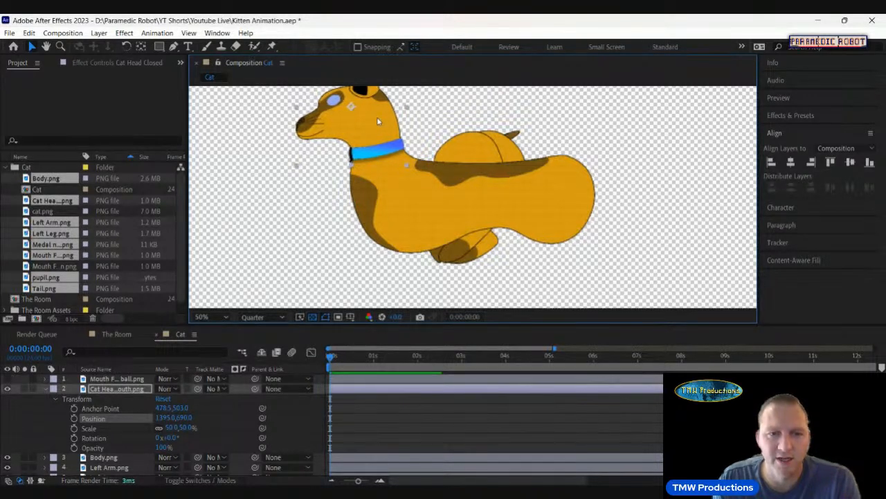
left_click(54, 393)
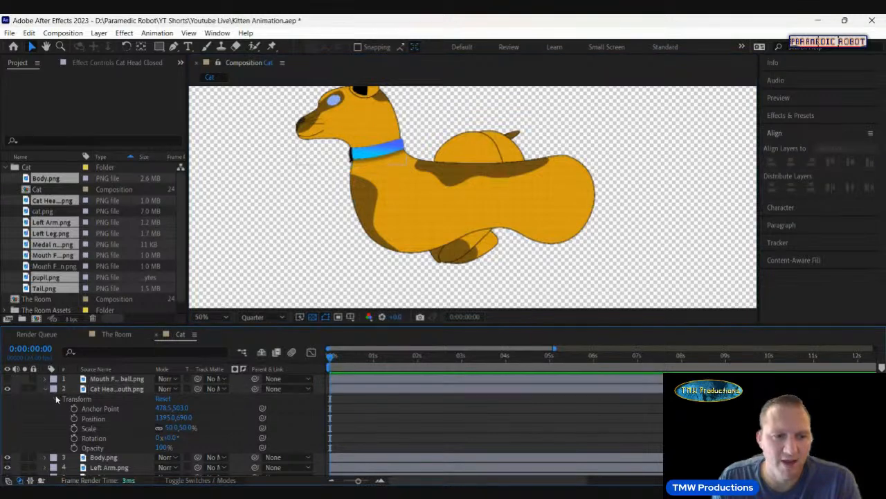
left_click(47, 390)
Move the Left Arm layer above Body and place the arm at the shoulder, at about 1642, 1304
left_click(105, 399)
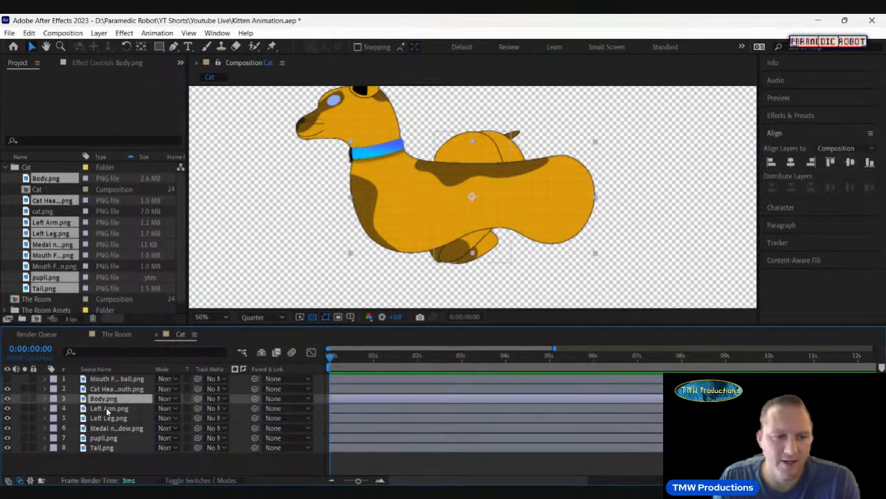
left_click(109, 410)
left_click(45, 418)
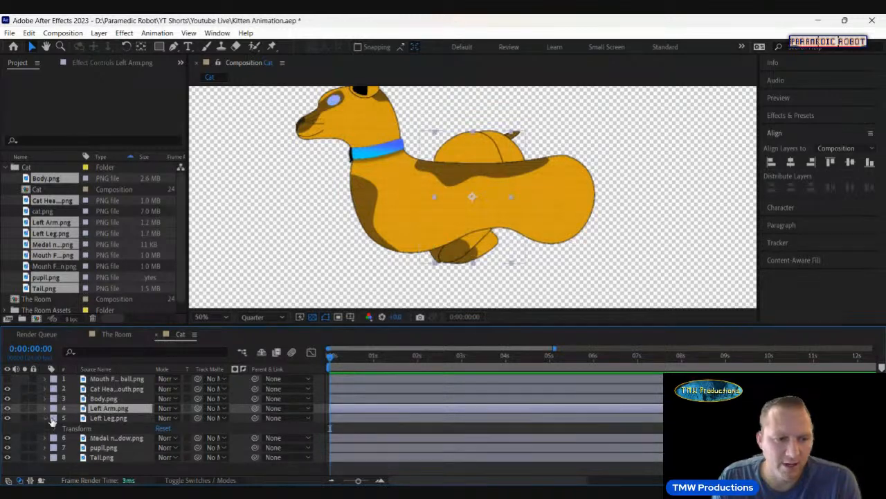
left_click(46, 409)
left_click(55, 418)
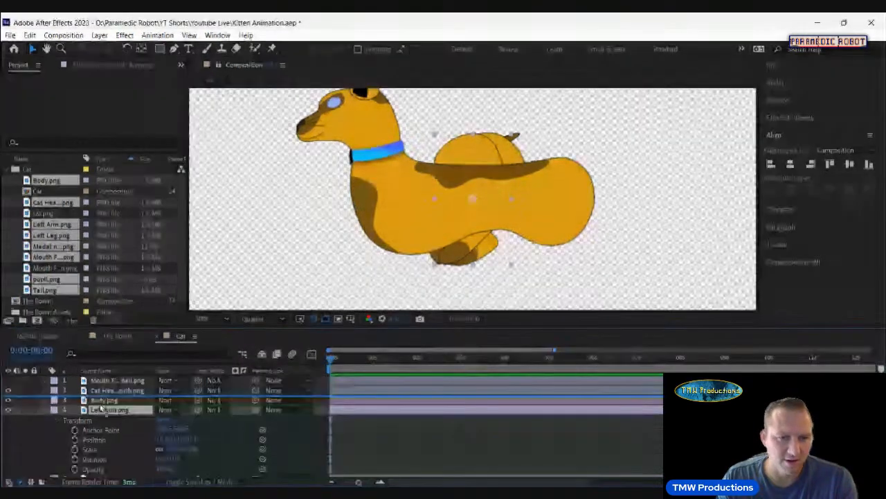
left_click_drag(99, 409, 99, 394)
left_click_drag(468, 176, 415, 214)
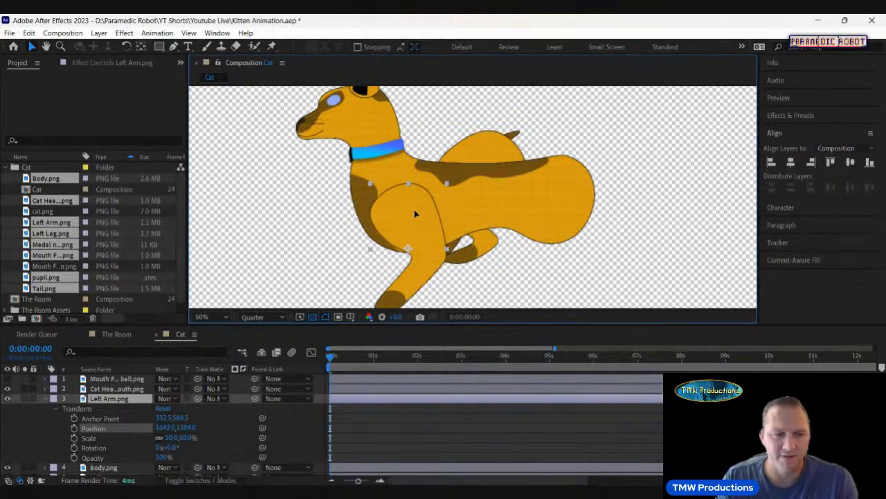
key("Return")
left_click(46, 399)
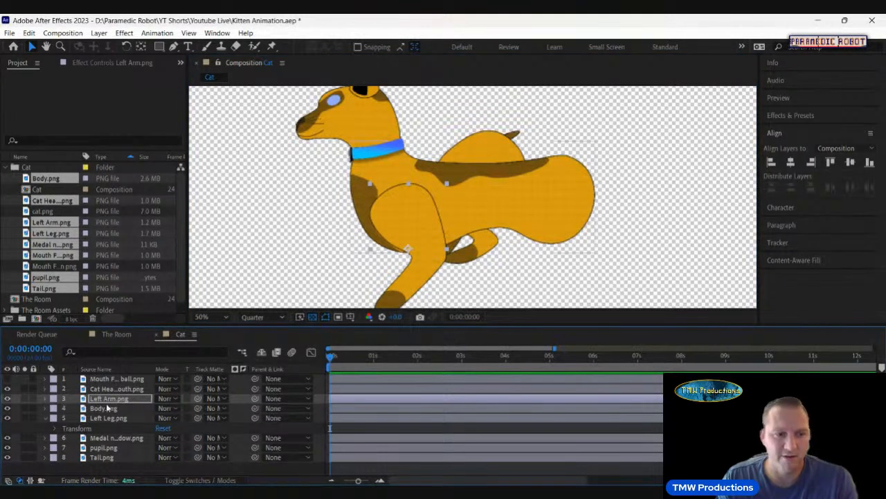
Move the Left Leg layer above Body and place the leg on the hindquarters, at about 2182, 1288
left_click_drag(106, 420, 102, 406)
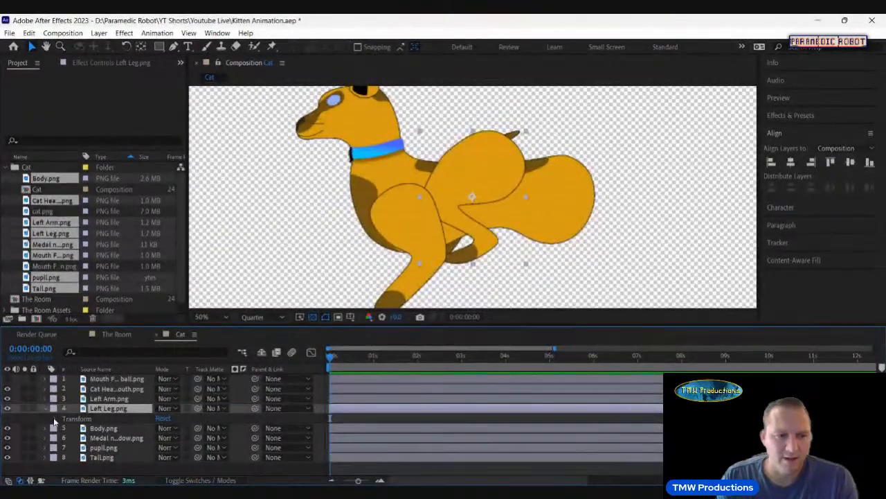
left_click(55, 418)
left_click_drag(508, 172, 568, 215)
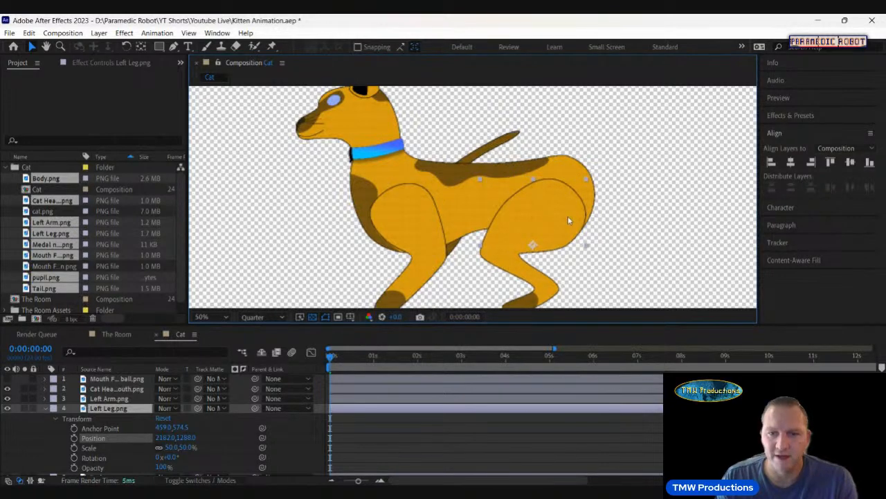
left_click(44, 408)
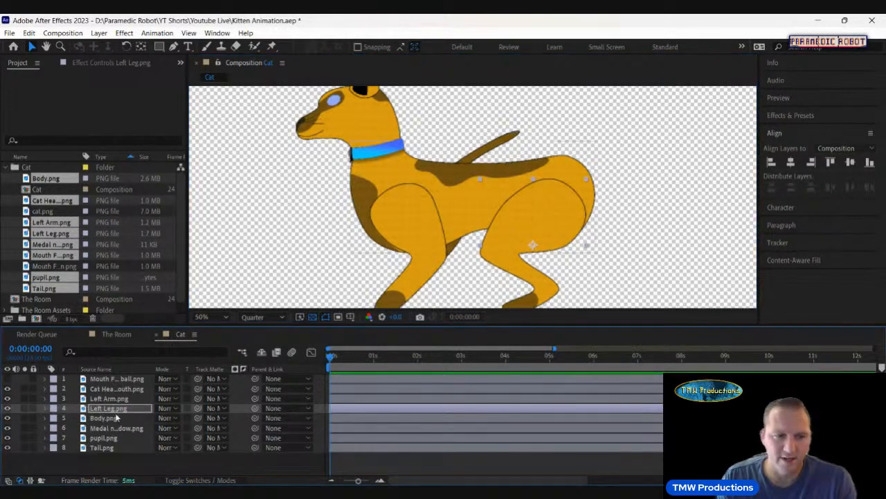
left_click(102, 418)
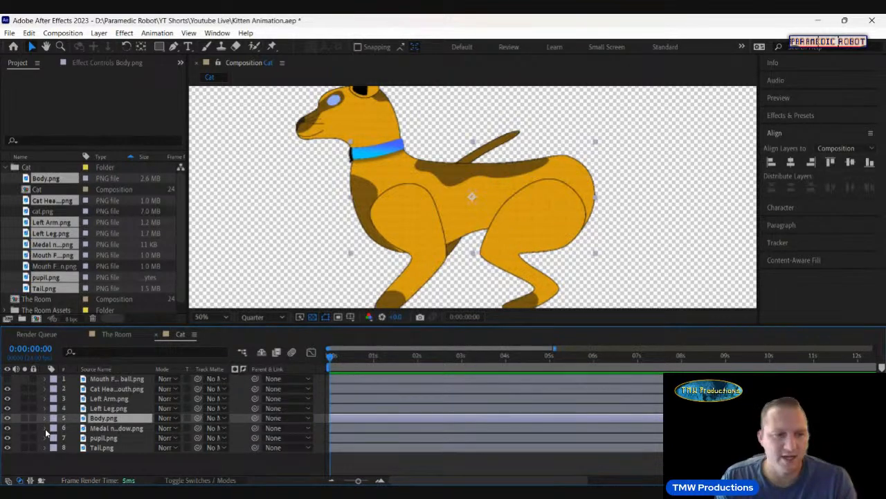
Place the tail at the rear end of the body, at a position of about 2492, 735
left_click(45, 447)
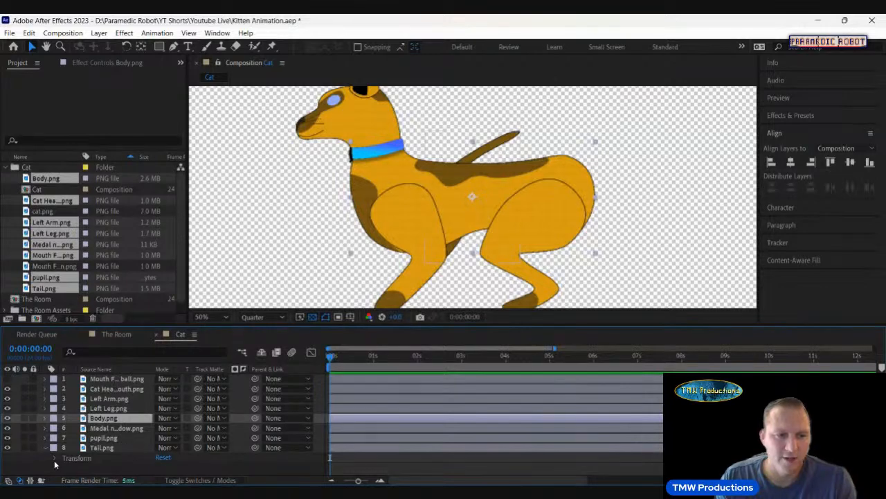
left_click(55, 458)
left_click(95, 440)
left_click_drag(216, 429, 461, 428)
left_click_drag(186, 441, 223, 435)
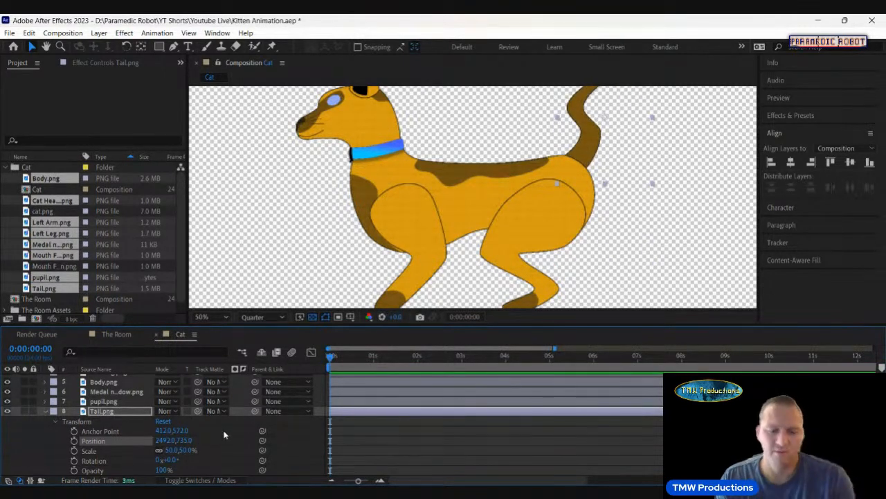
left_click(46, 411)
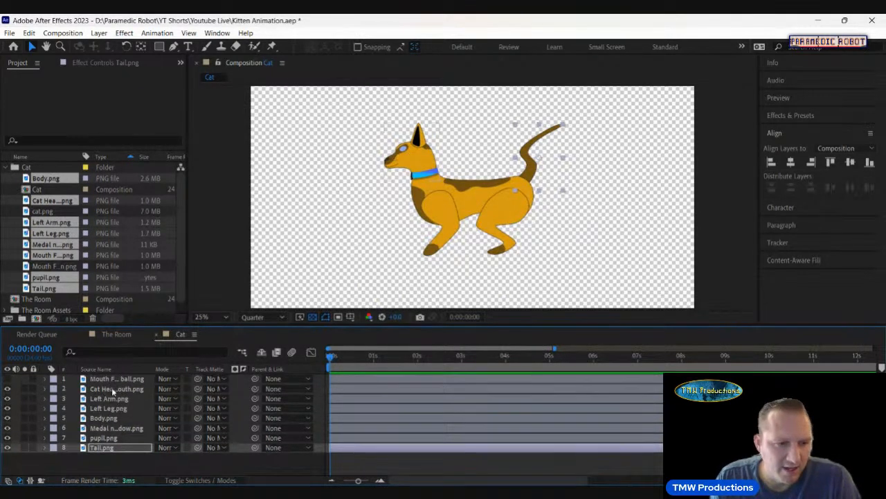
Make the mouth-with-ball layer visible again alongside the other cat parts
left_click(7, 378)
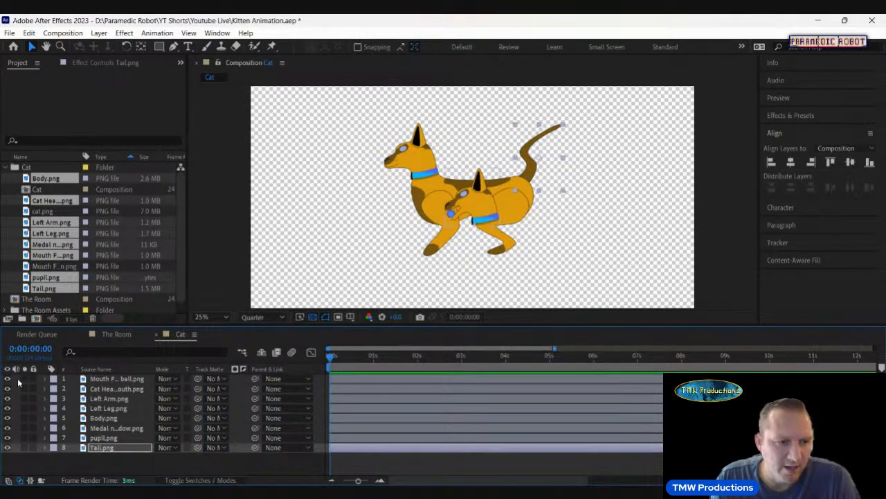
left_click(25, 382)
left_click(25, 379)
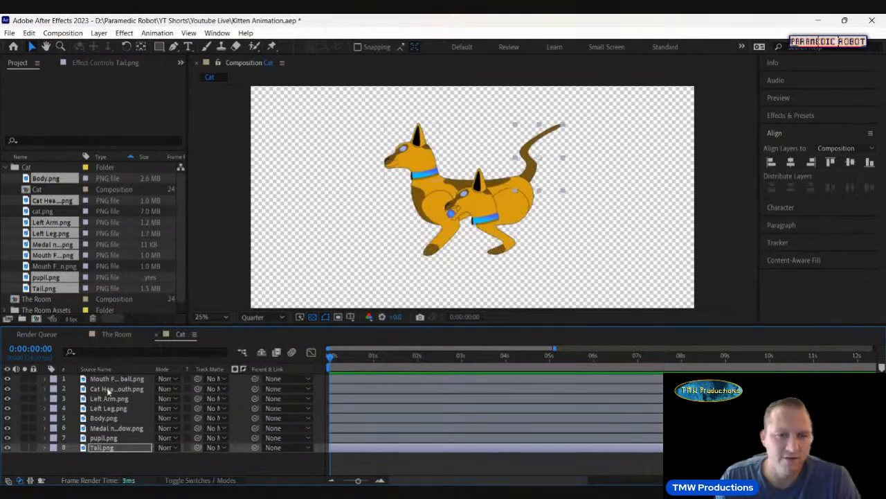
Move the Medal no shadow layer to the top of the Cat composition's layer stack
left_click(132, 390)
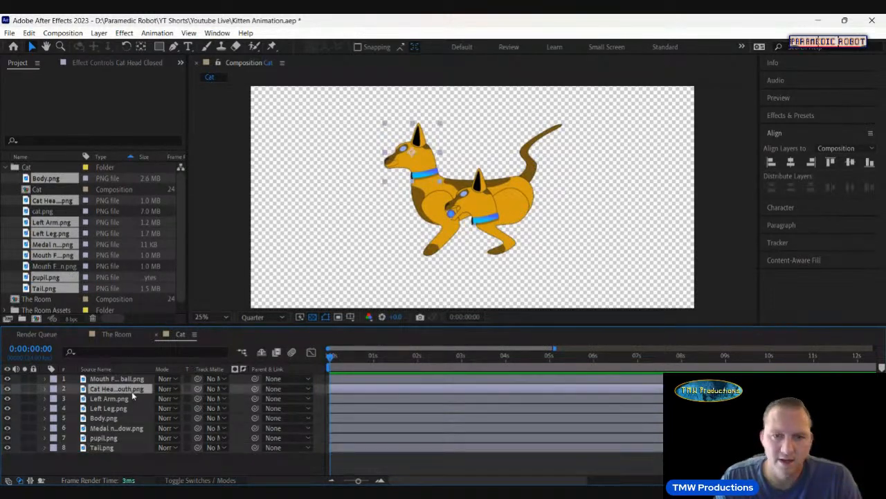
left_click(132, 398)
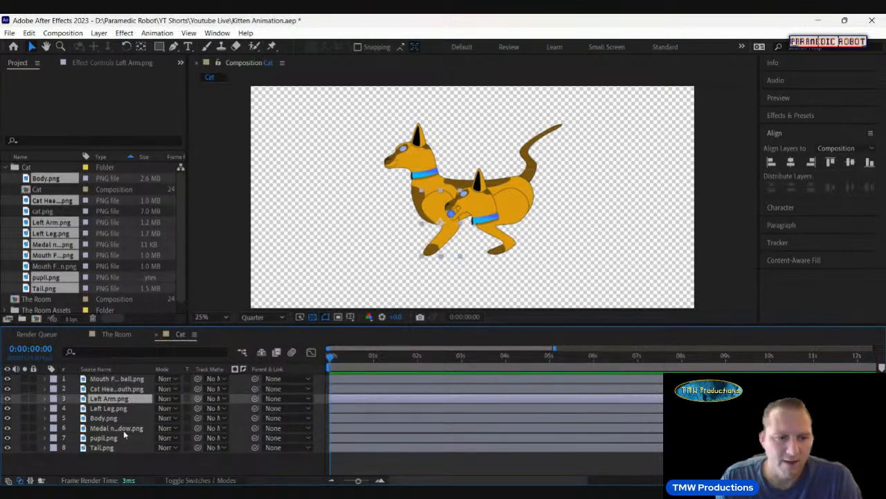
left_click(123, 429)
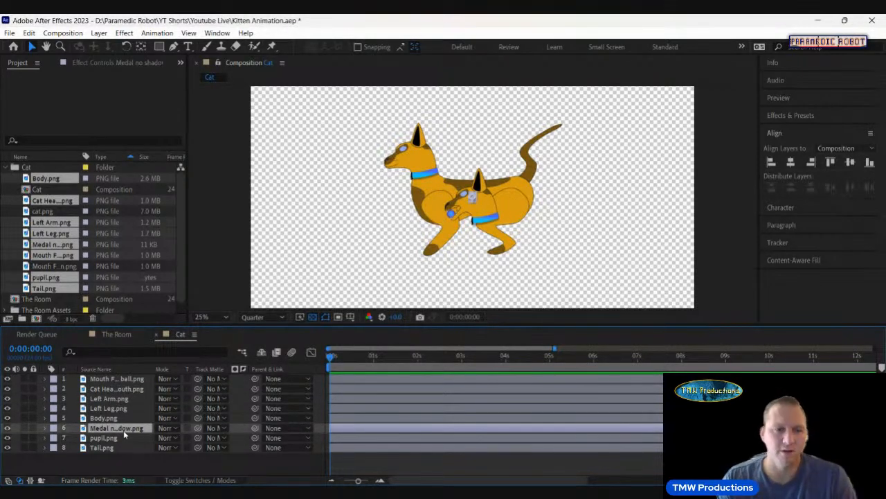
left_click_drag(109, 431, 110, 393)
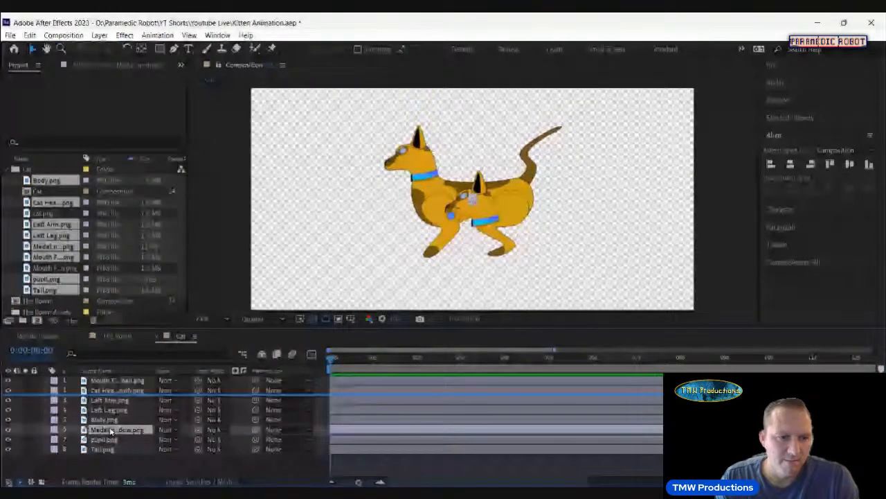
left_click_drag(110, 430, 50, 378)
left_click(46, 380)
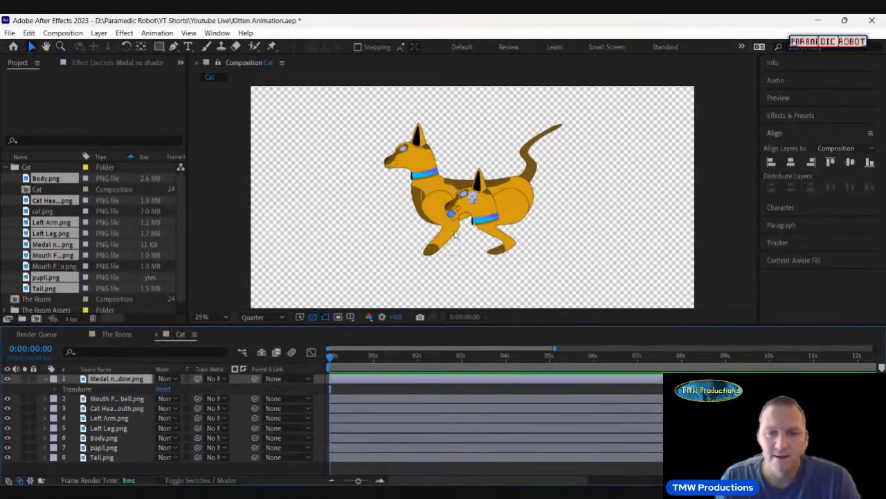
Place the mouth-with-ball head directly over the closed-mouth head, and hide the mouth-with-ball layer
left_click_drag(481, 213, 420, 166)
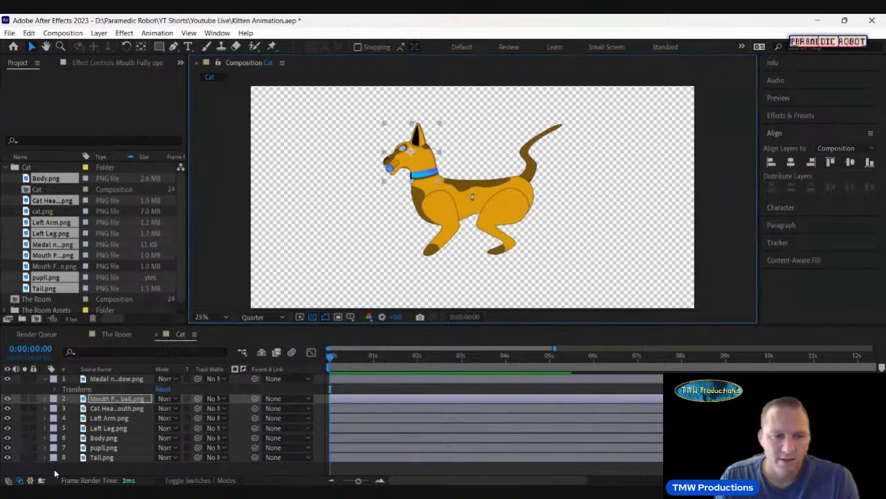
left_click(45, 380)
left_click(7, 389)
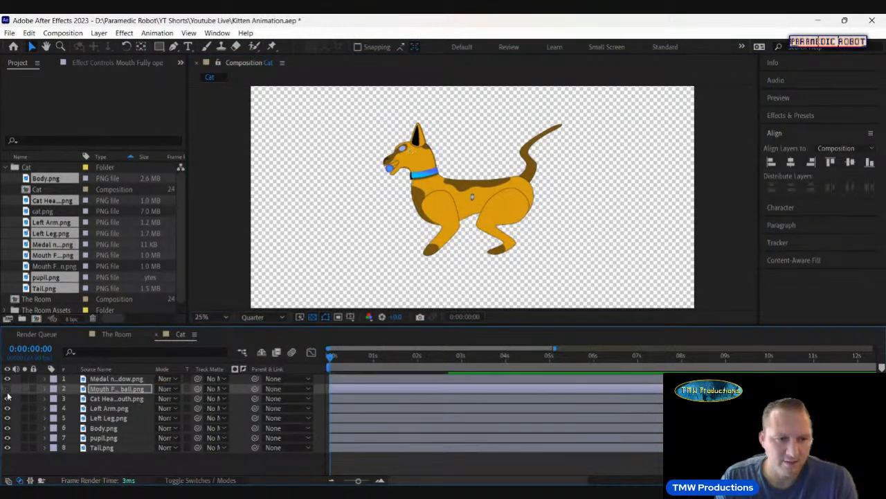
Isolate the medal briefly to identify it, and place it at the front of the cat's blue collar
left_click(108, 399)
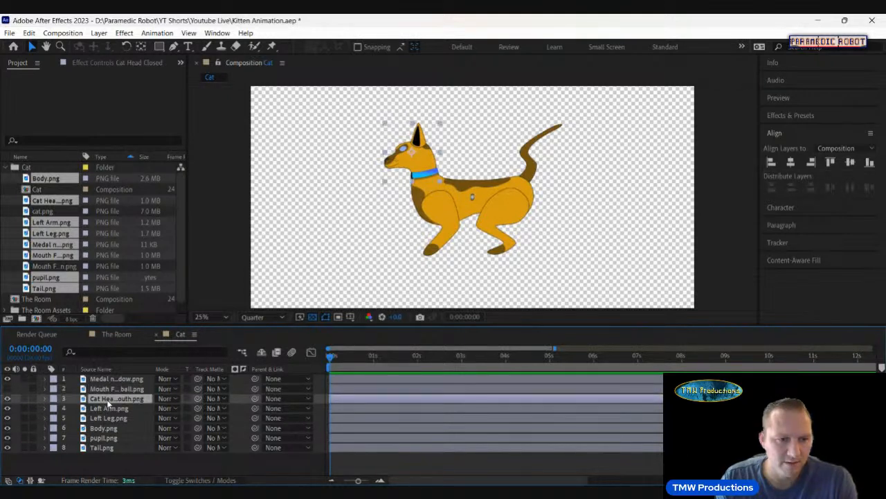
left_click(24, 379)
key("period")
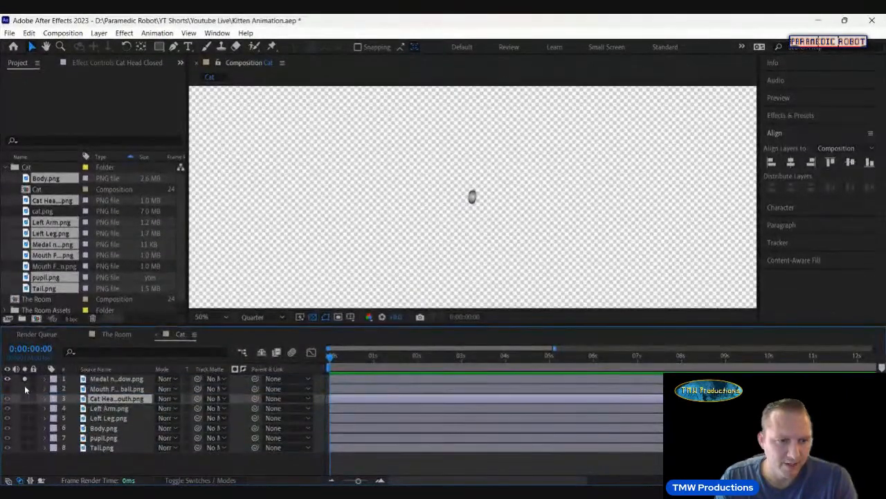
left_click(25, 380)
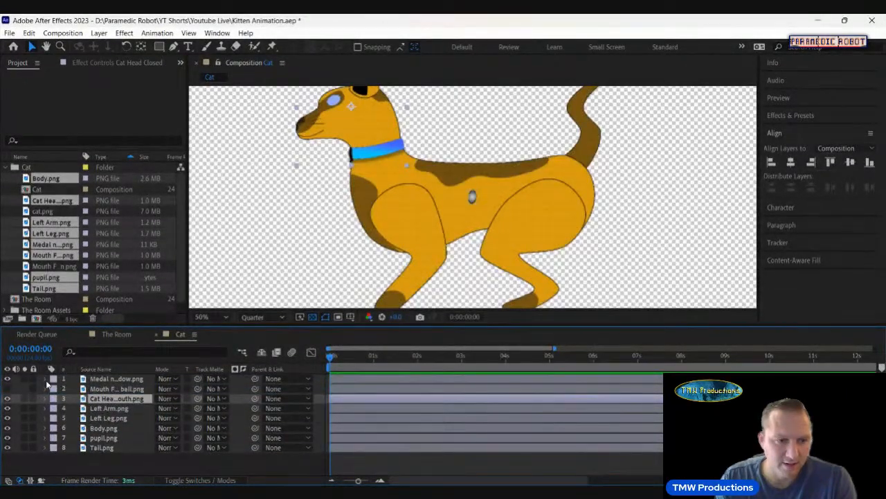
left_click(471, 199)
left_click_drag(472, 202, 351, 163)
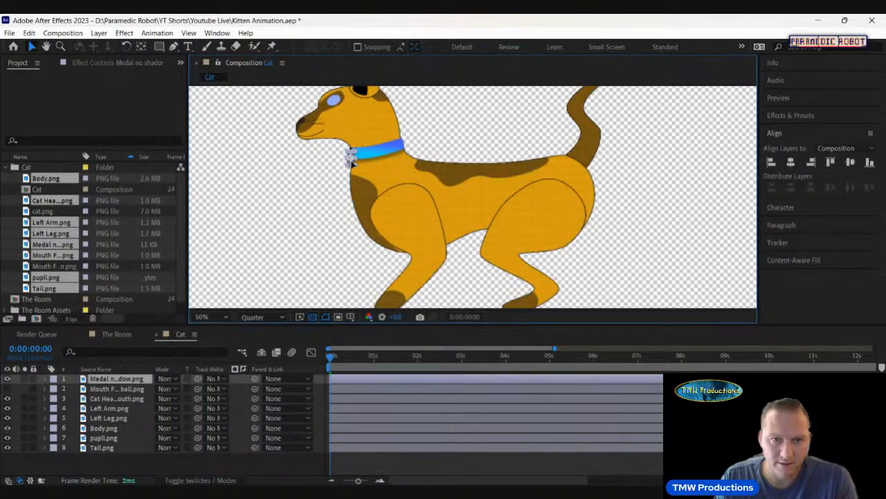
Move the pupil layer to the top of the layer stack and solo it briefly to check it
left_click_drag(114, 439, 116, 376)
left_click(25, 379)
left_click(26, 378)
Position the pupil inside the cat's eye at 1322, 661
left_click(45, 378)
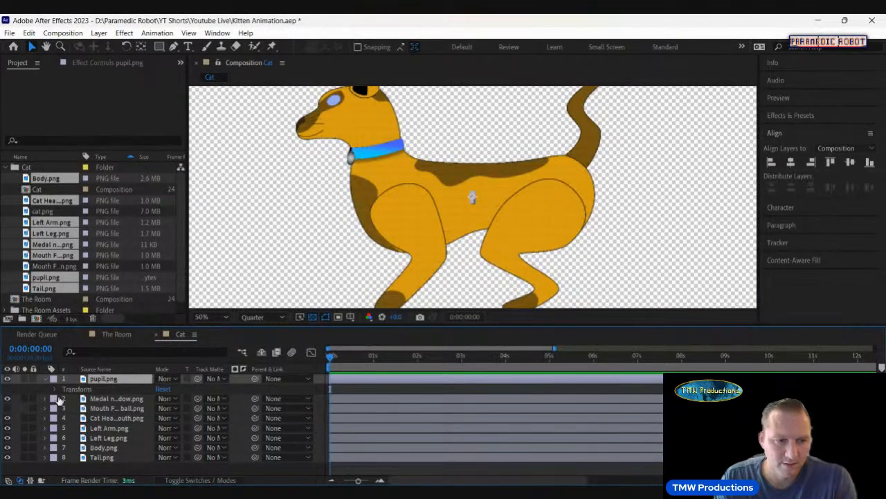
left_click(56, 389)
left_click_drag(166, 410, 2, 397)
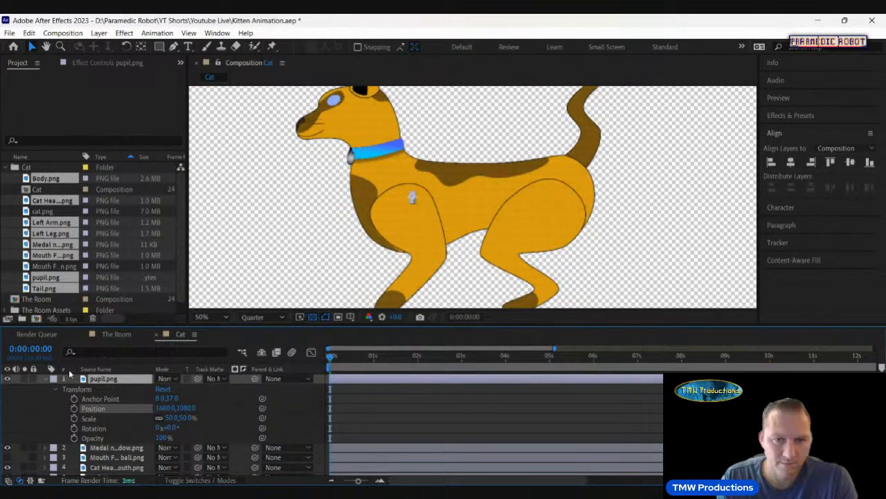
left_click_drag(166, 410, 3, 402)
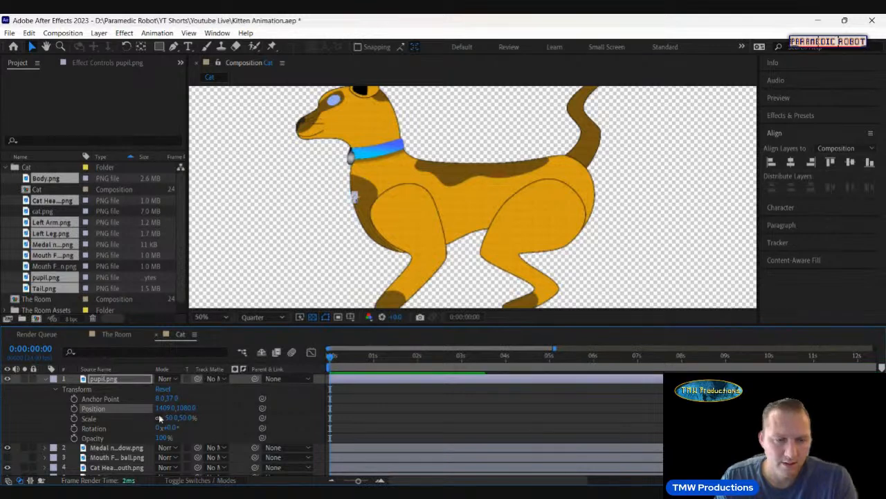
left_click_drag(163, 410, 110, 411)
left_click_drag(181, 408, 73, 413)
mouse_move(182, 409)
left_mouse_down()
mouse_move(154, 412)
mouse_move(184, 414)
left_mouse_up()
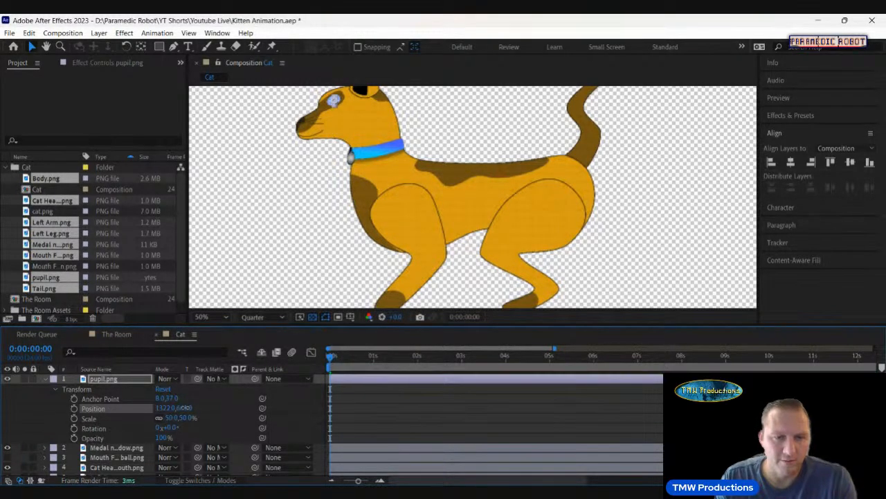
left_click(398, 421)
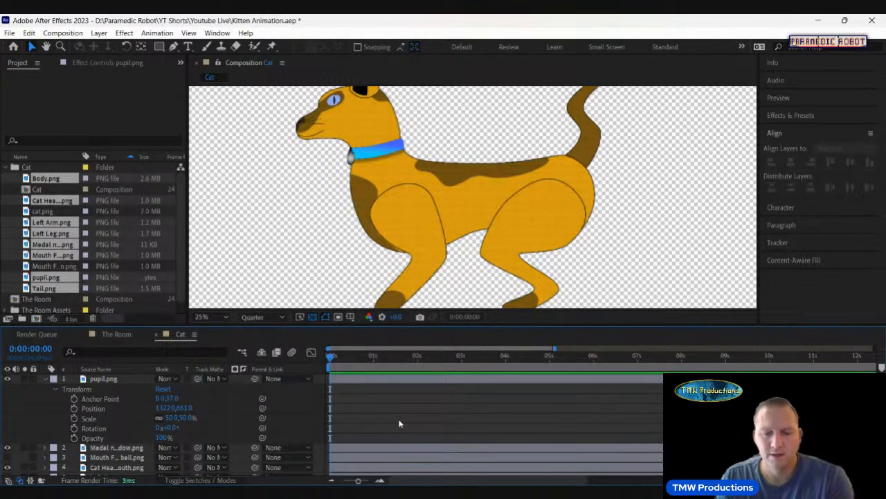
key("comma")
key("comma")
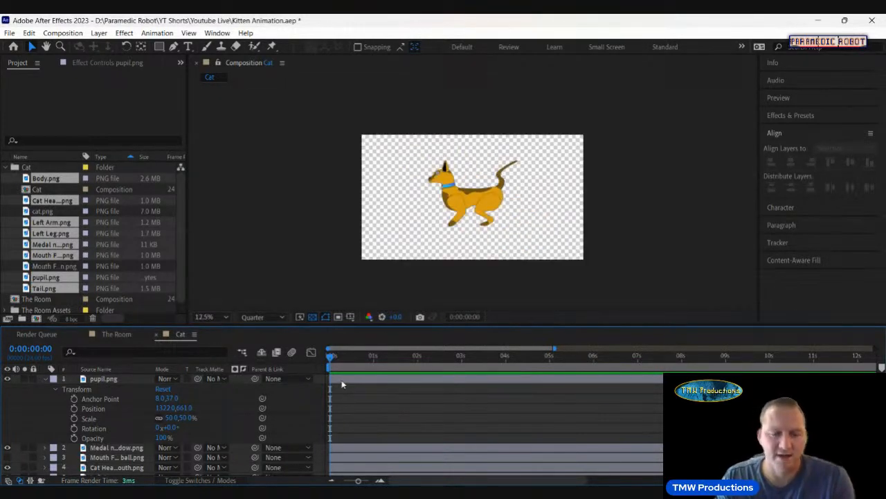
left_click(376, 370)
left_click_drag(376, 358, 320, 360)
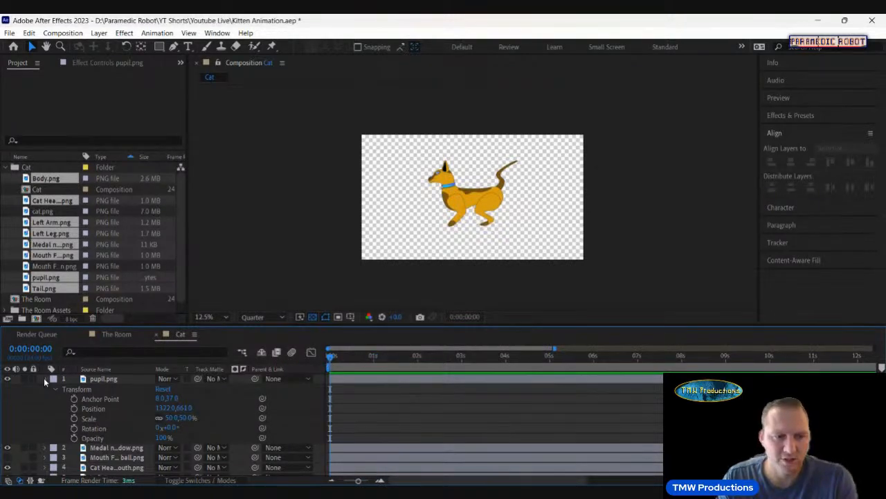
left_click(44, 377)
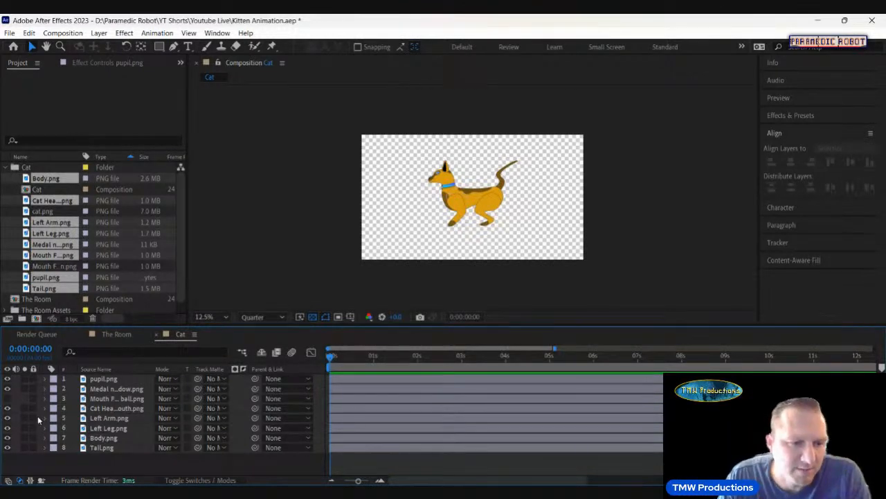
Show the mouth-with-ball layer again and pre-compose the pupil, medal and both head layers as "Cat Head"
left_click(8, 400)
left_click(100, 380)
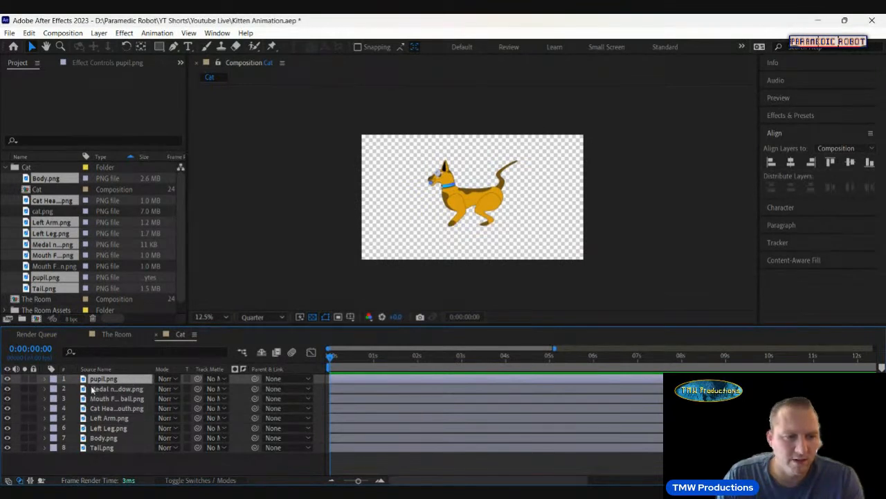
left_click(115, 409, "shift")
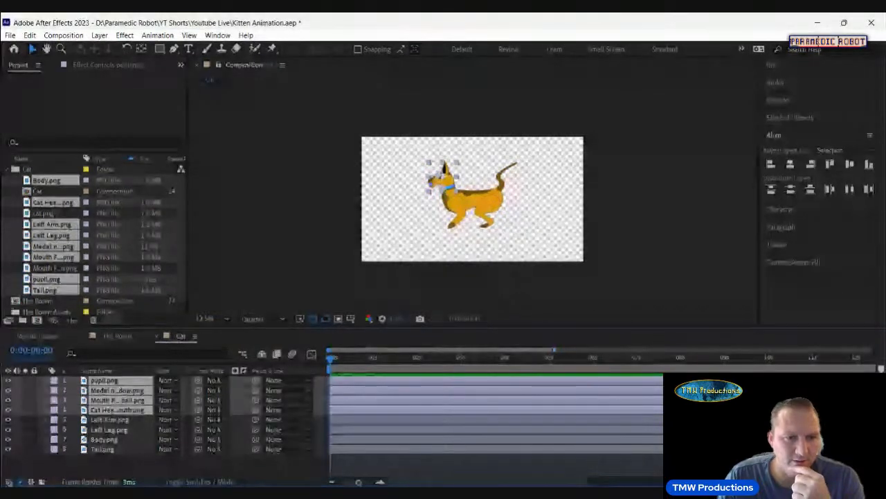
key("ctrl+shift+c")
type("Cat Head")
key("Return")
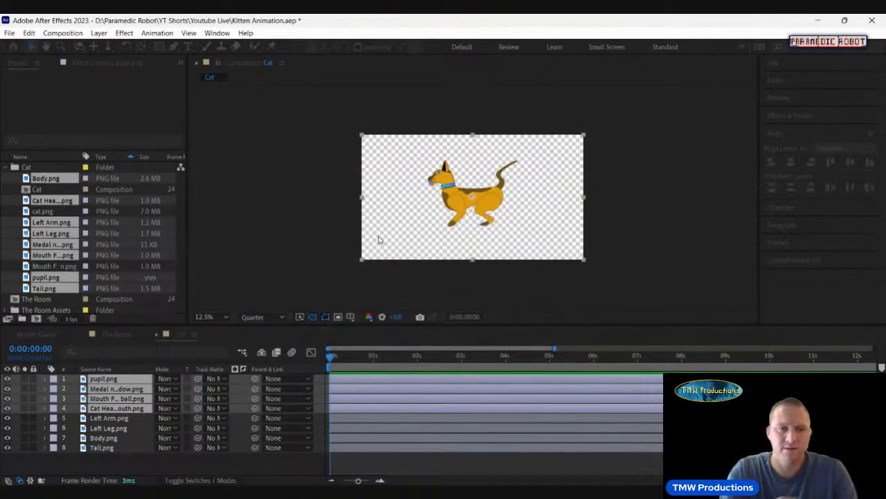
Open the Cat Head composition to work on its layers
double_click(121, 379)
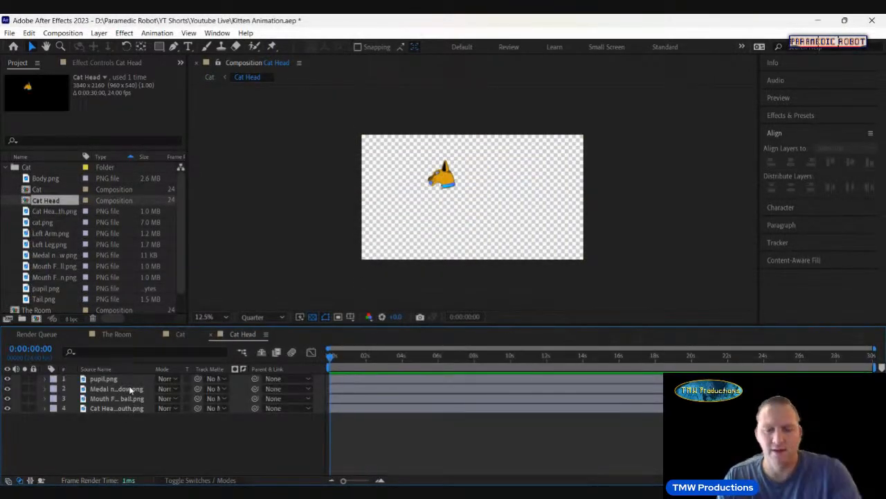
key("period")
key("period")
key("space")
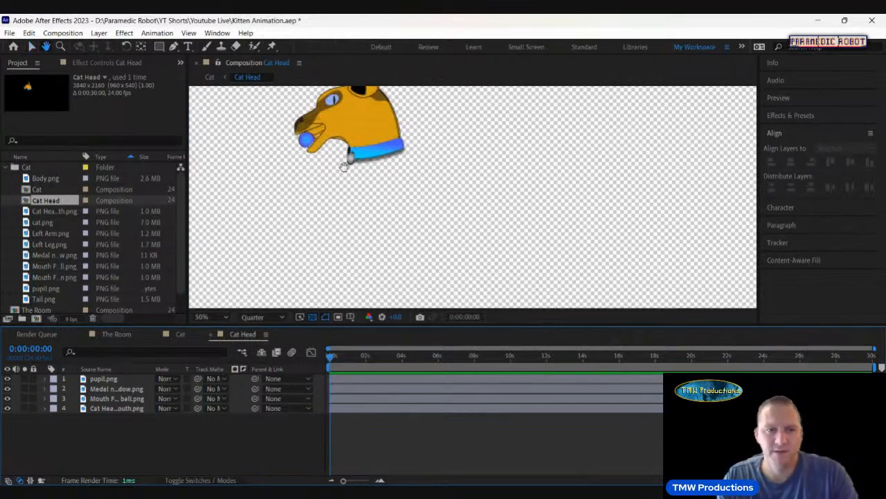
left_click_drag(345, 161, 441, 239)
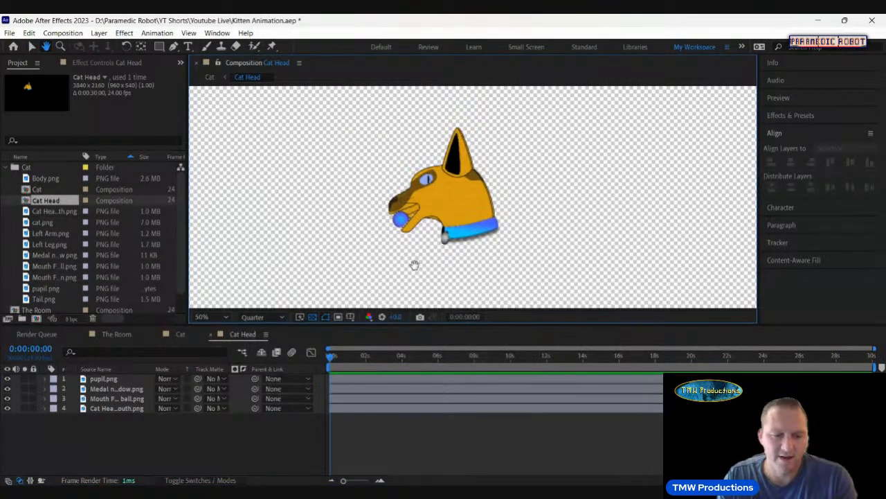
key("comma")
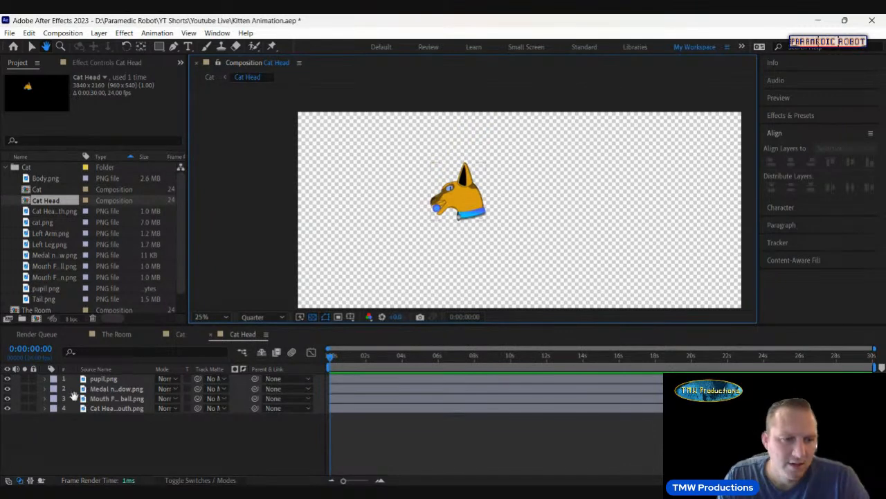
key("v")
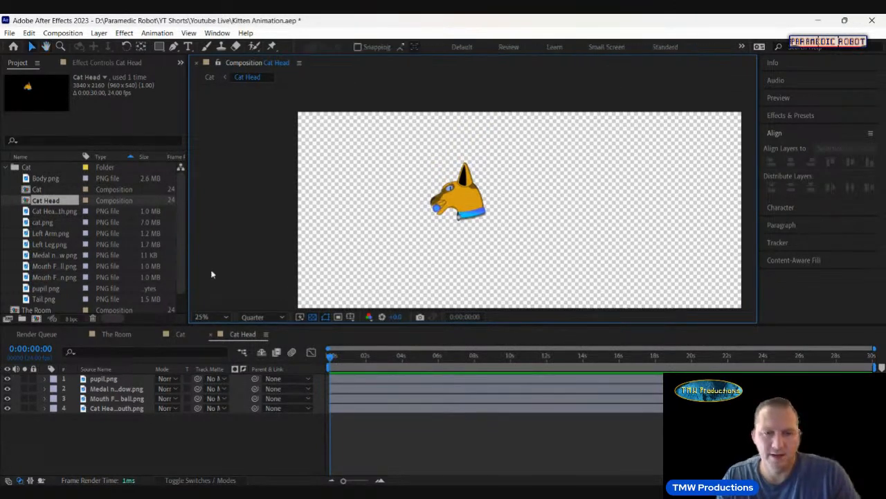
Hide the mouth-with-ball layer and move the closed-mouth head layer above it
left_click(7, 398)
left_click(121, 408)
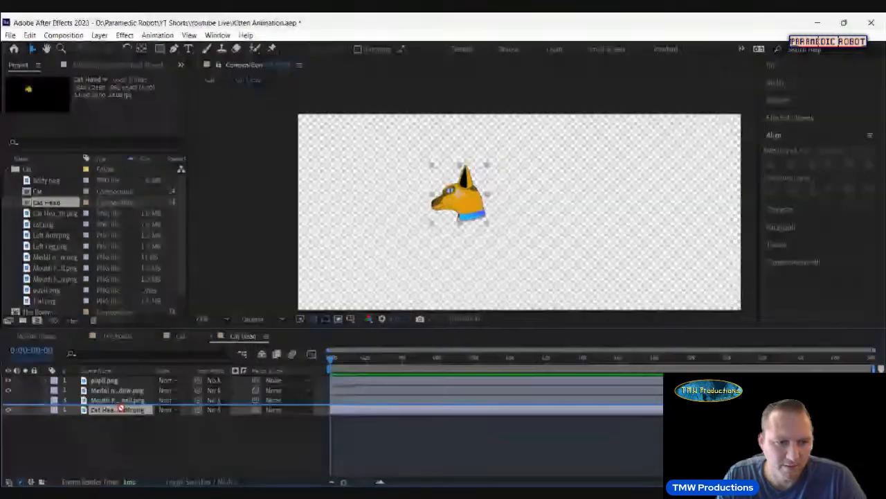
left_click_drag(122, 408, 121, 397)
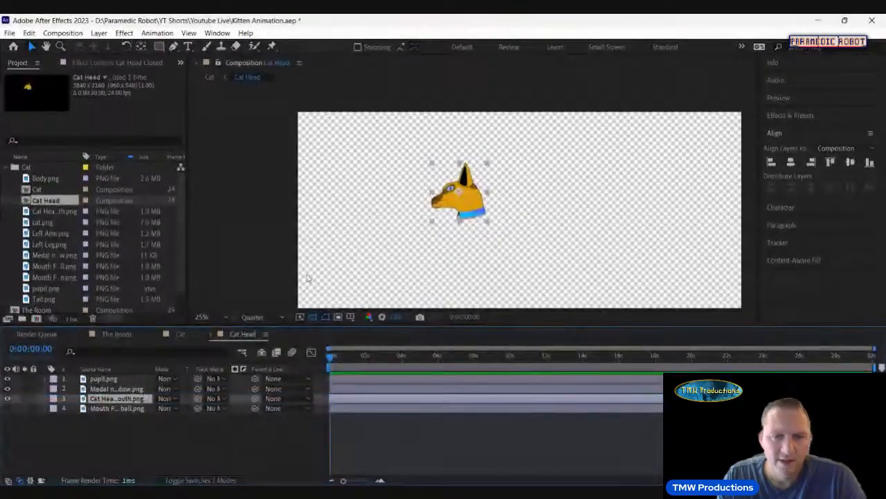
Lower the medal below the collar by setting its position to 1389, 932
key("period")
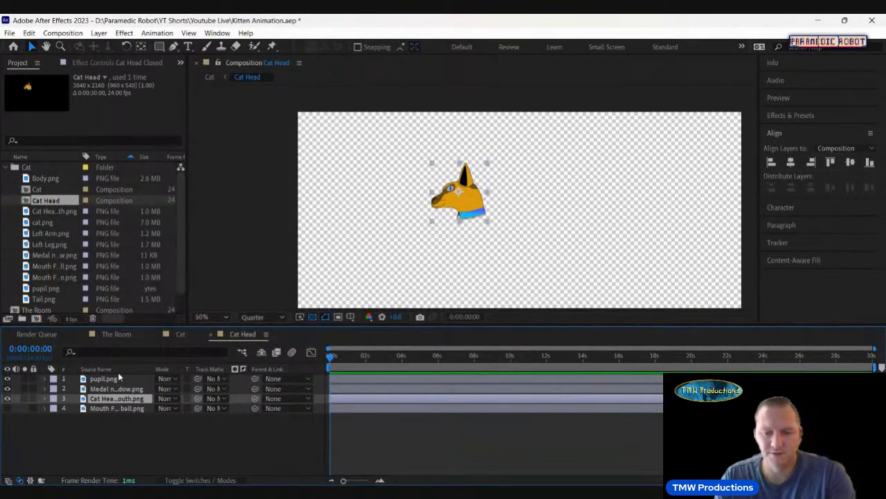
left_click(101, 389)
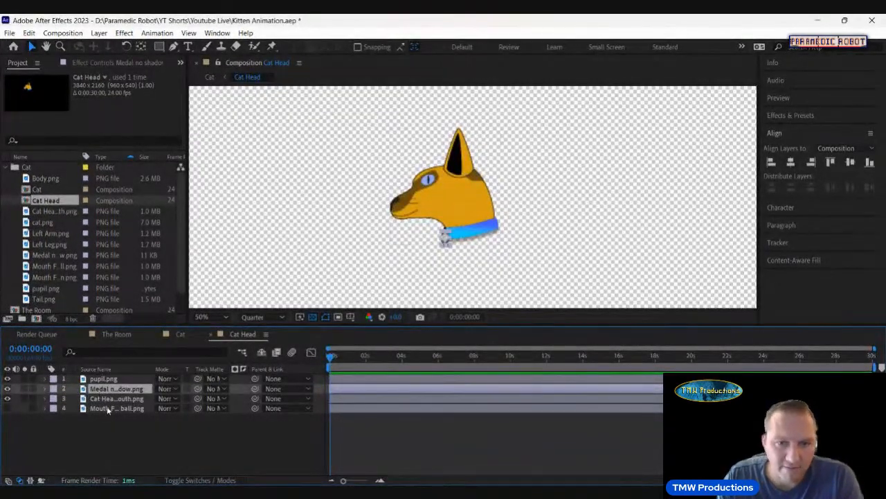
left_click(106, 419)
key("period")
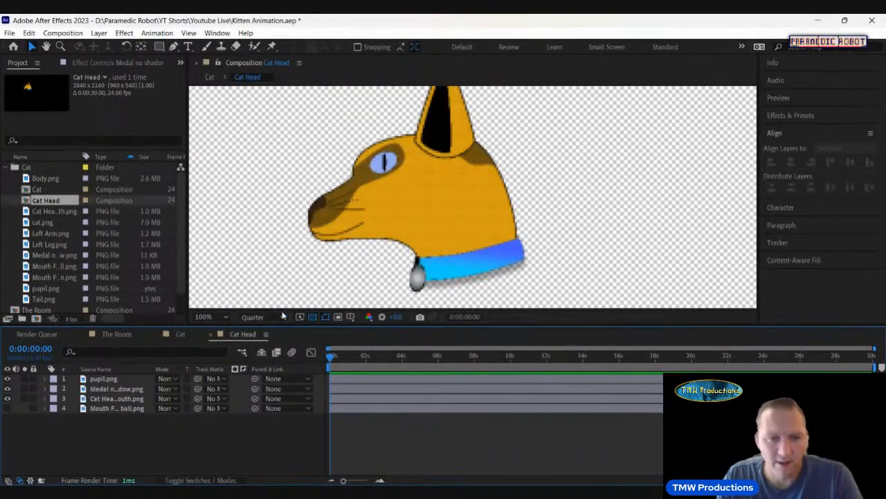
left_click(46, 388)
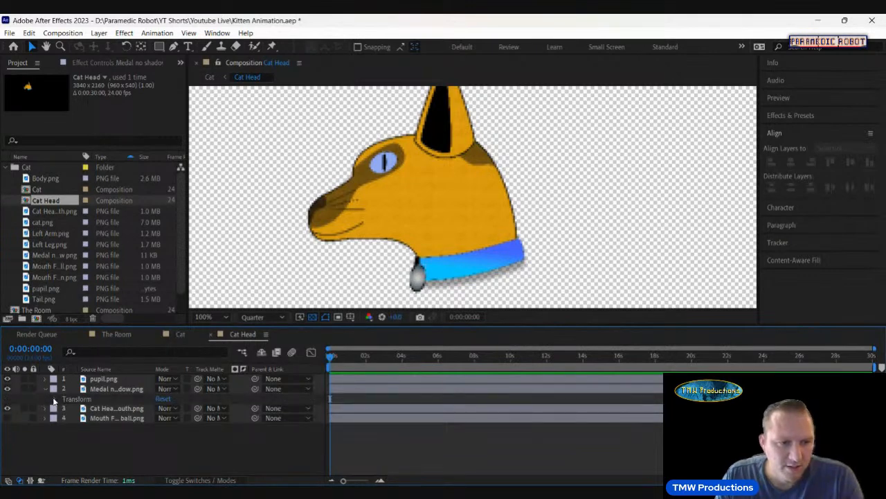
left_click(55, 398)
mouse_move(182, 418)
left_mouse_down()
mouse_move(164, 420)
mouse_move(183, 418)
left_mouse_up()
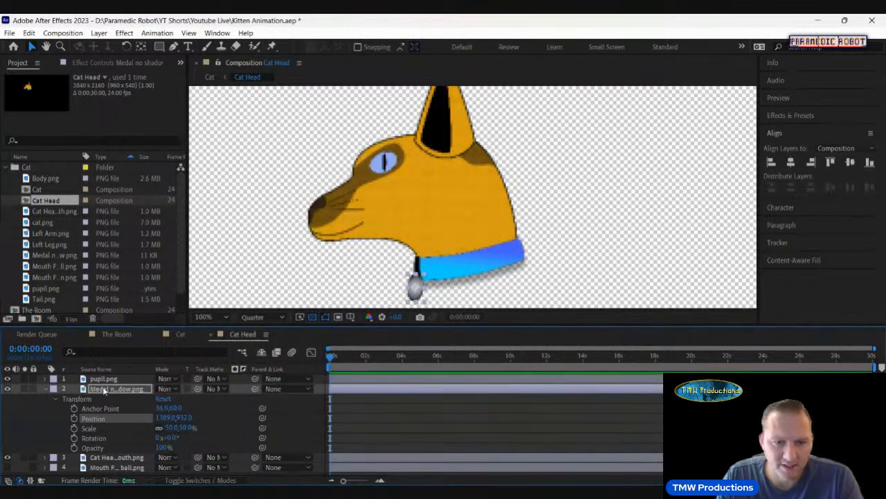
left_click(45, 388)
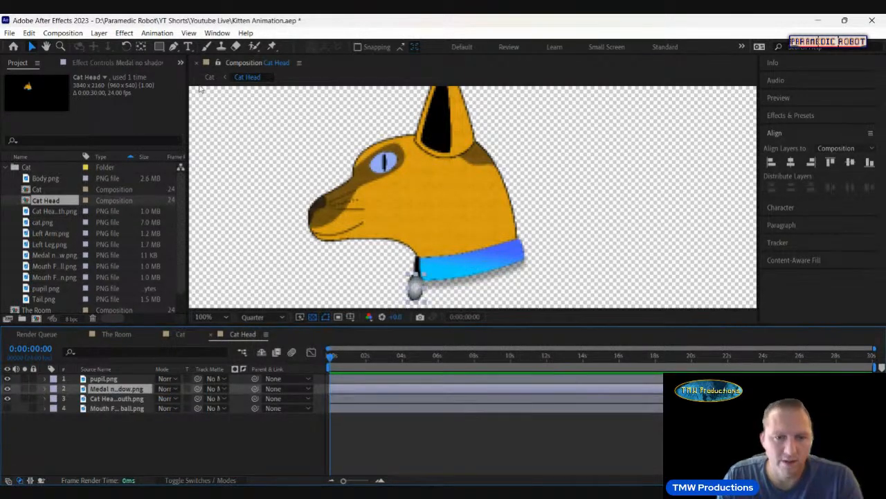
Move the medal's anchor point up to where it hangs from the collar, using the Pan Behind tool
left_click(141, 47)
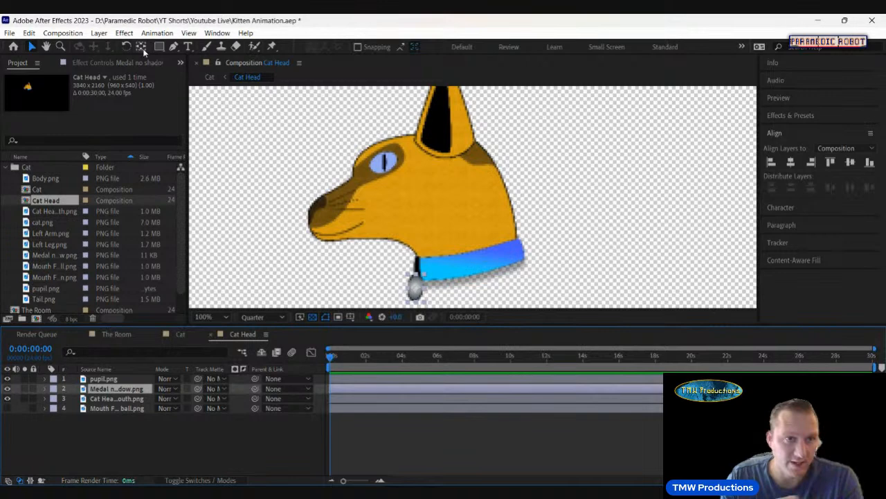
left_click(417, 288)
left_click_drag(418, 281, 416, 277)
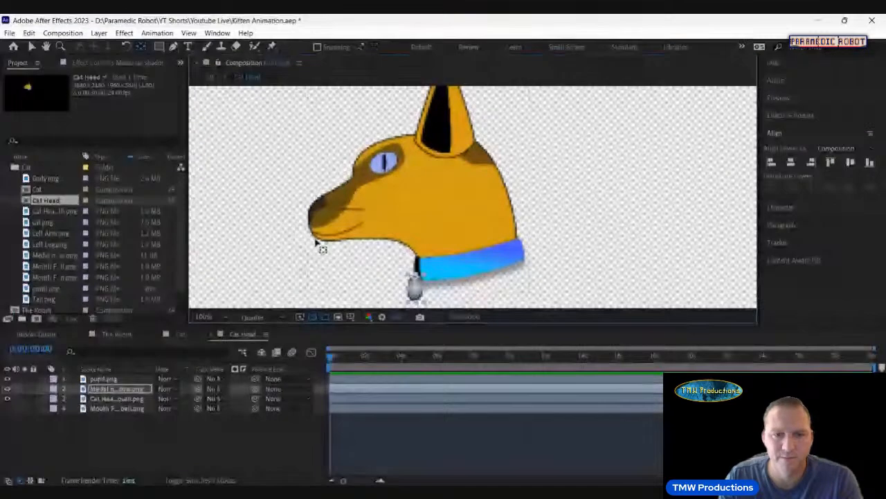
key("v")
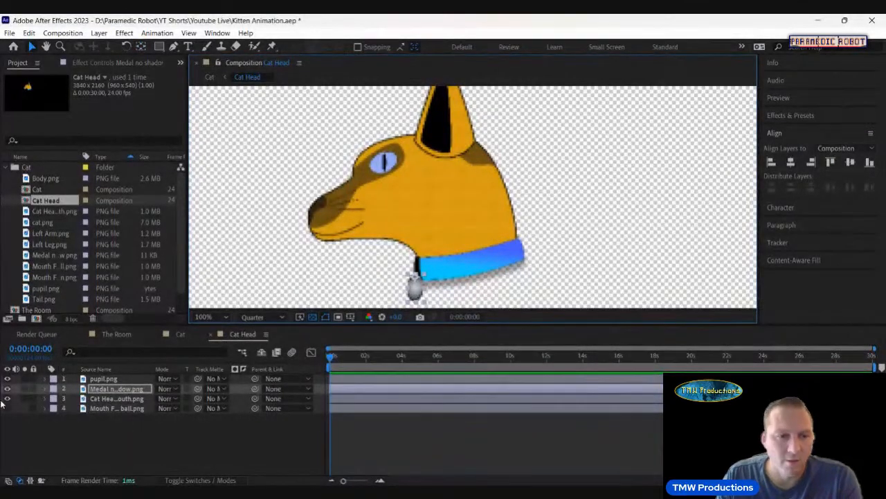
Start position and rotation keyframes on the medal at frame 0 and set its rotation to 31° at frame 4
left_click(44, 389)
left_click(212, 423)
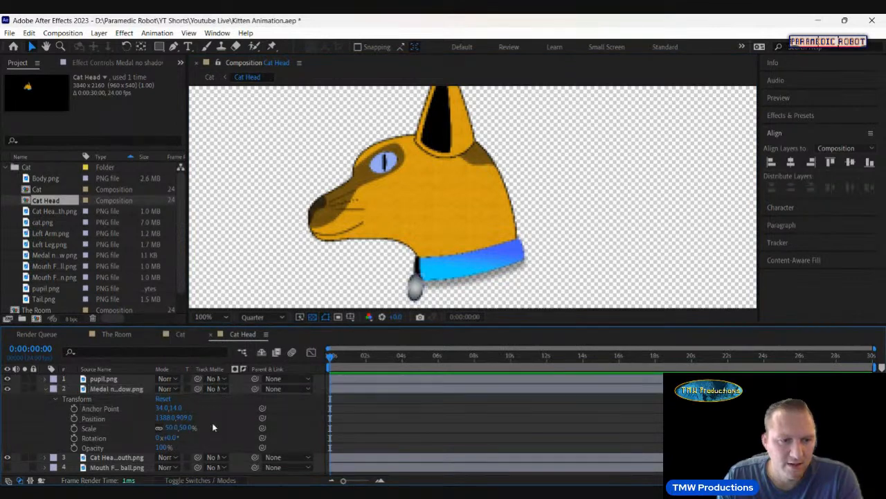
left_click(75, 418)
left_click(74, 438)
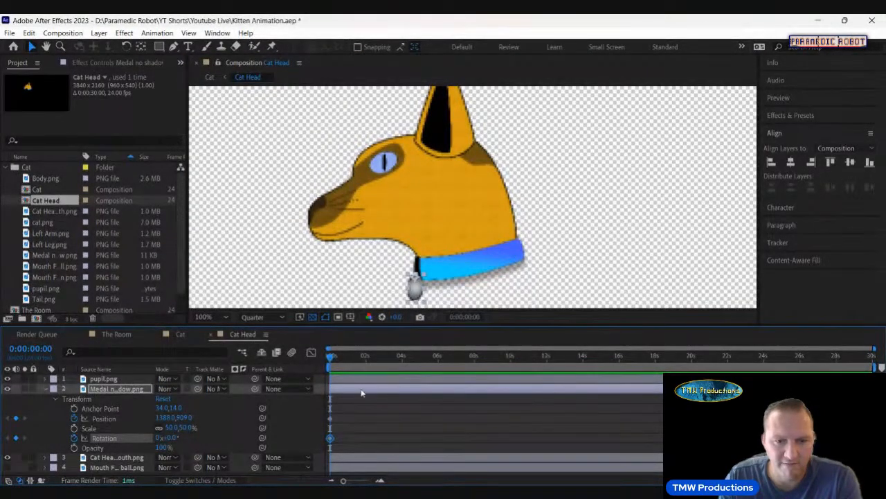
left_click_drag(344, 481, 367, 481)
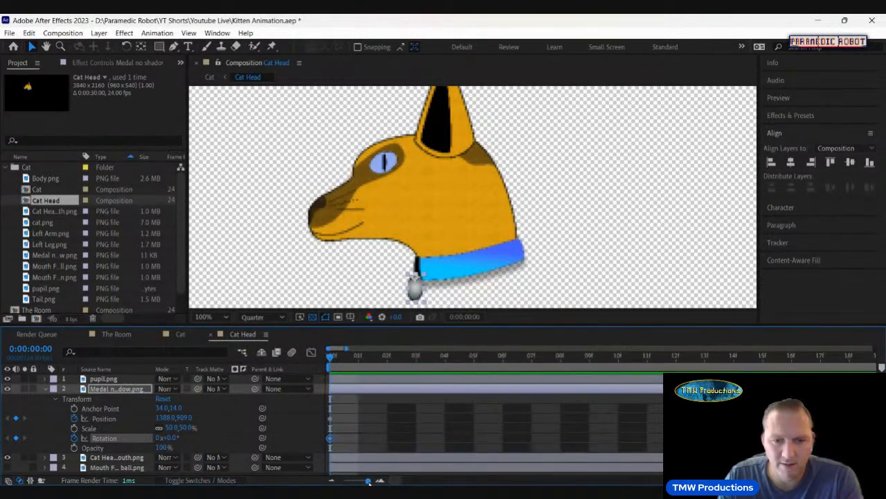
left_click(445, 357)
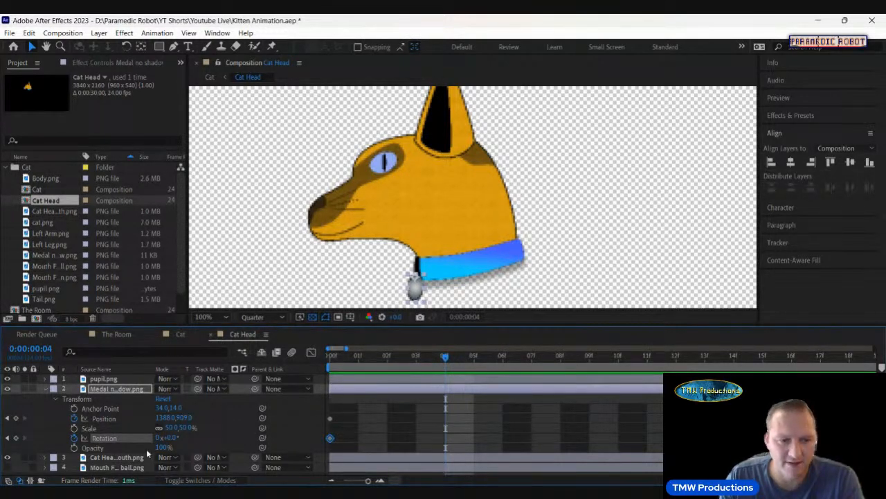
left_click_drag(170, 437, 186, 437)
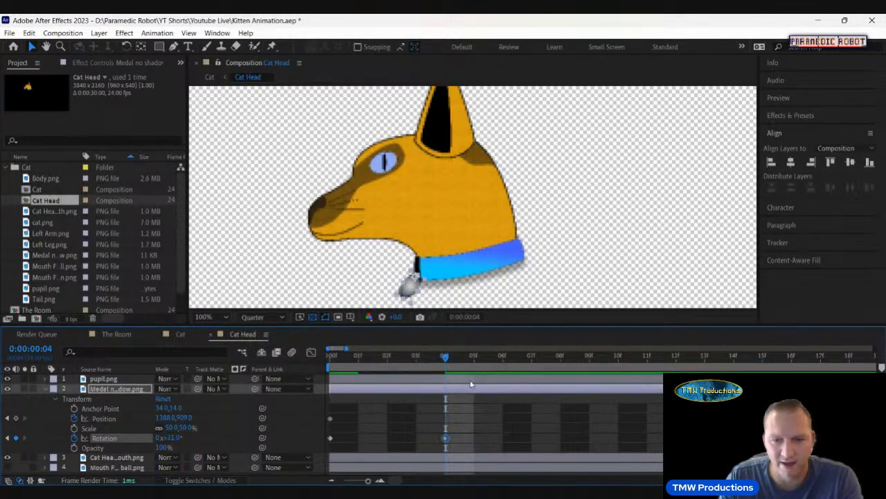
Add a rotation keyframe of 0° to the medal at frame 8
left_click(332, 359)
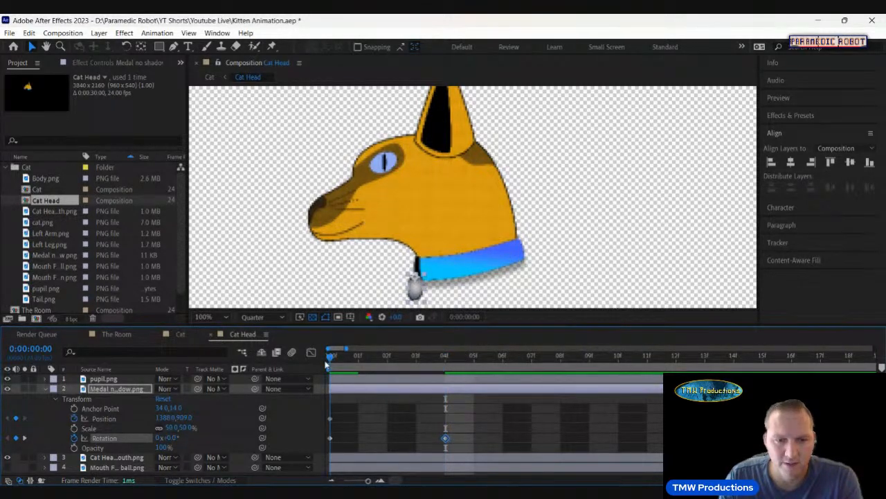
left_click(561, 358)
left_click(16, 437)
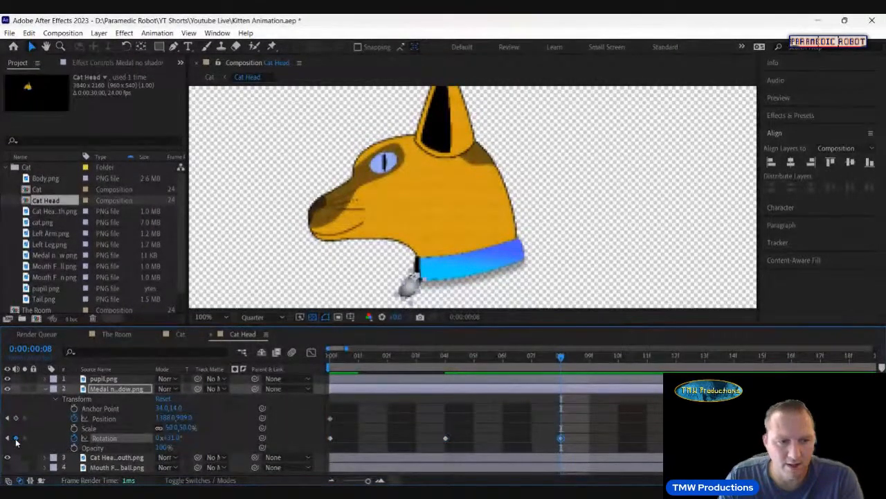
left_click(172, 437)
type("0")
key("Return")
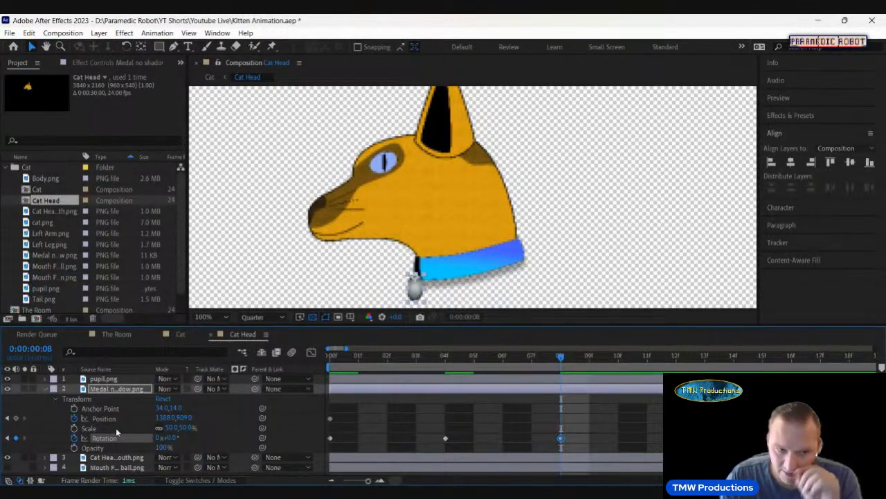
Remove the medal's position keyframing, play the swing and save the project
left_click(74, 419)
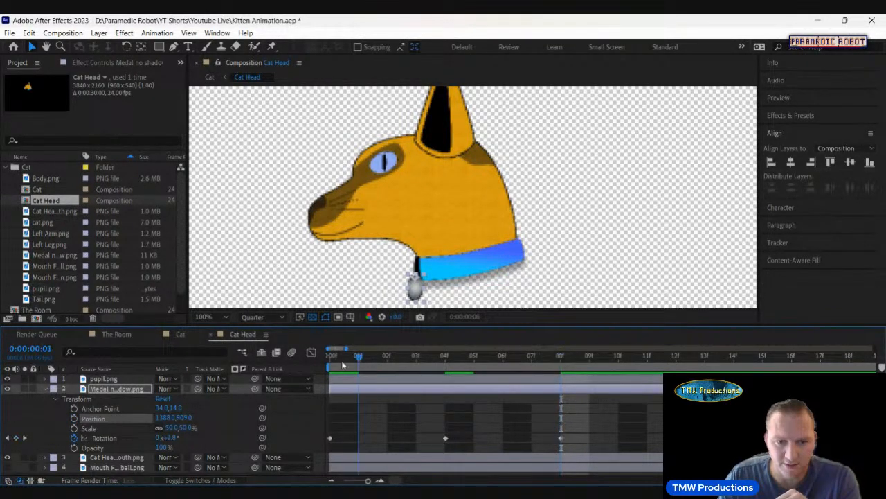
key("space")
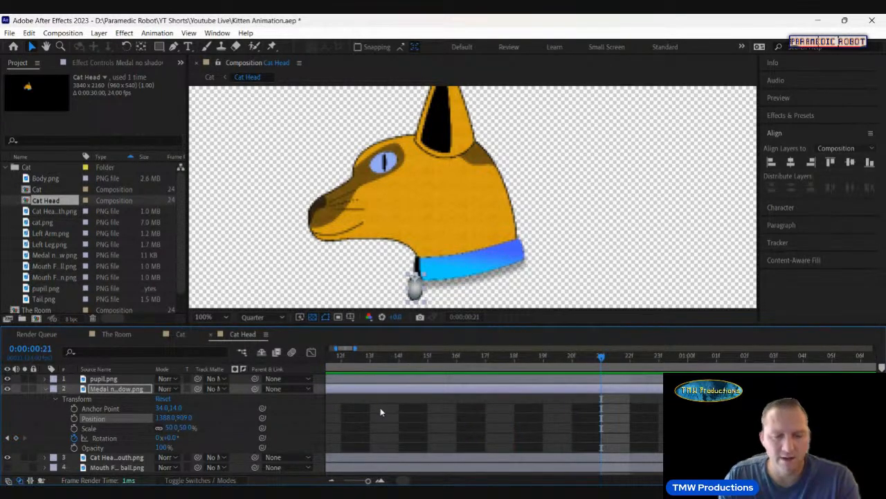
key("ctrl+s")
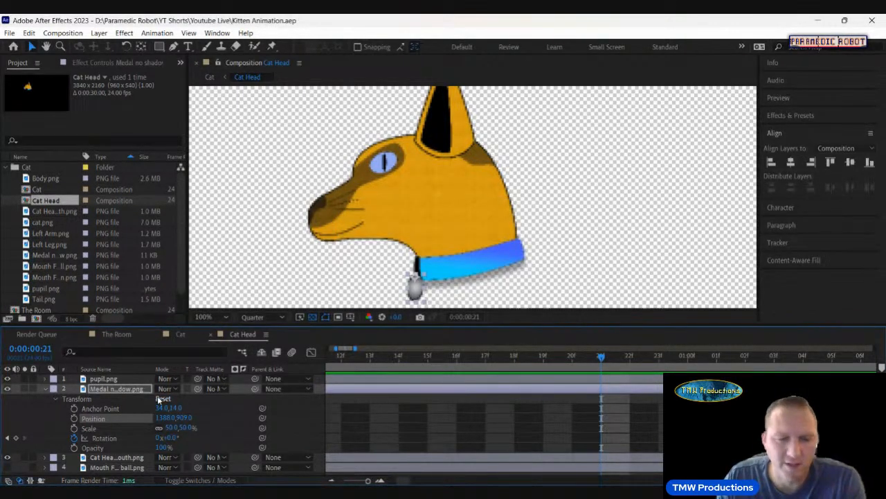
Add a loopOut() expression to the medal's rotation so that its swing repeats
left_click(47, 390)
left_click_drag(368, 480, 351, 479)
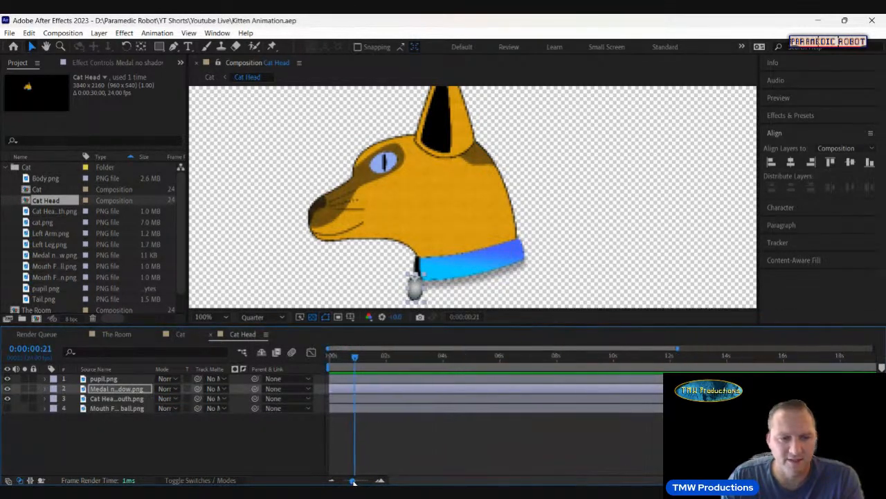
left_click(45, 389)
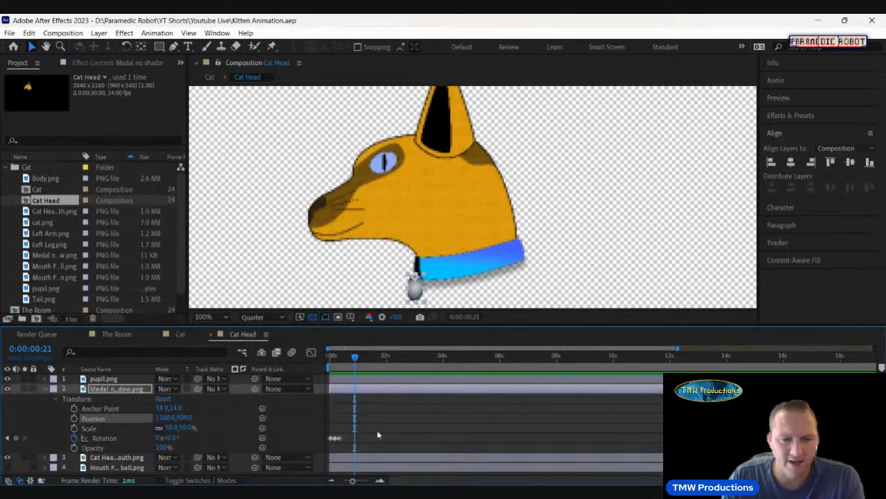
left_click_drag(354, 480, 362, 479)
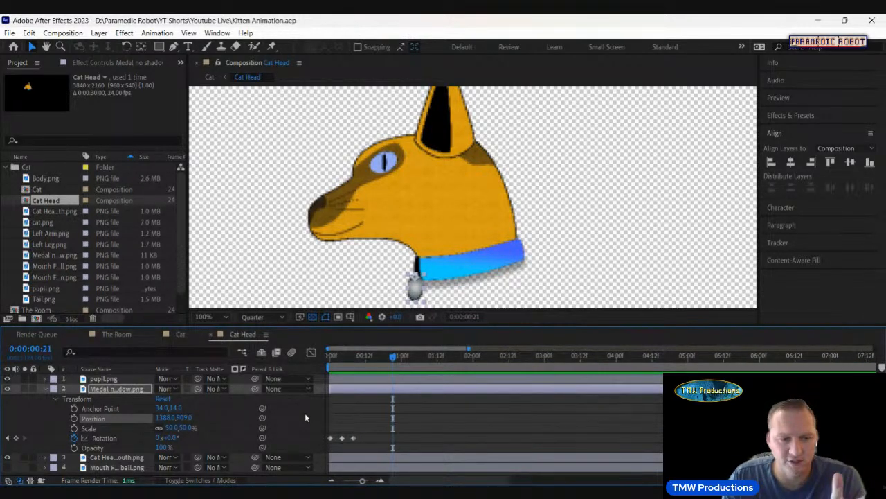
left_click(74, 438, "alt")
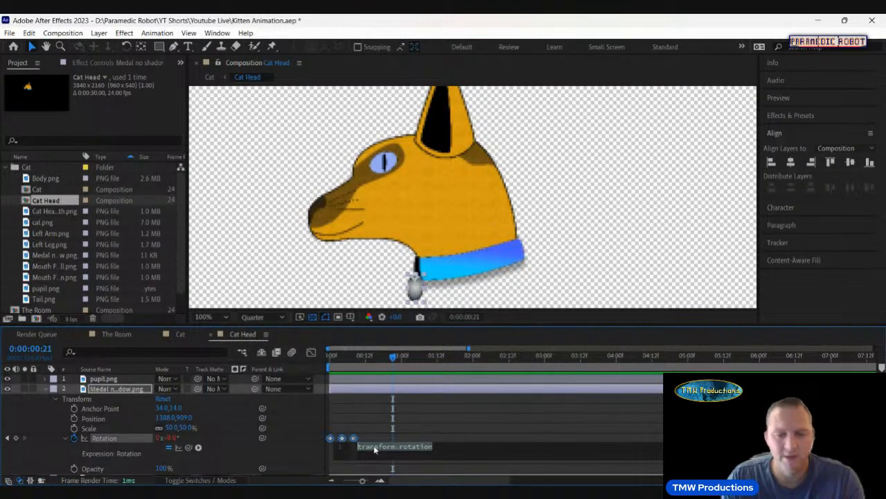
type("loop")
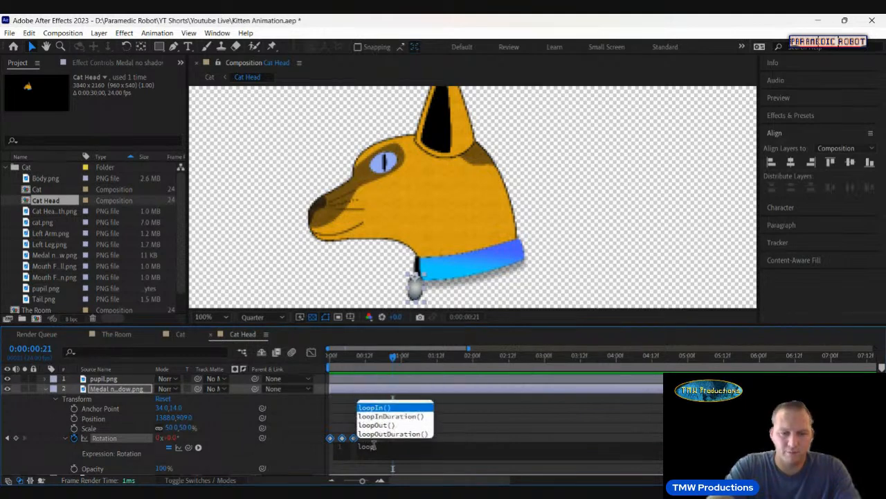
type("Out")
key("Return")
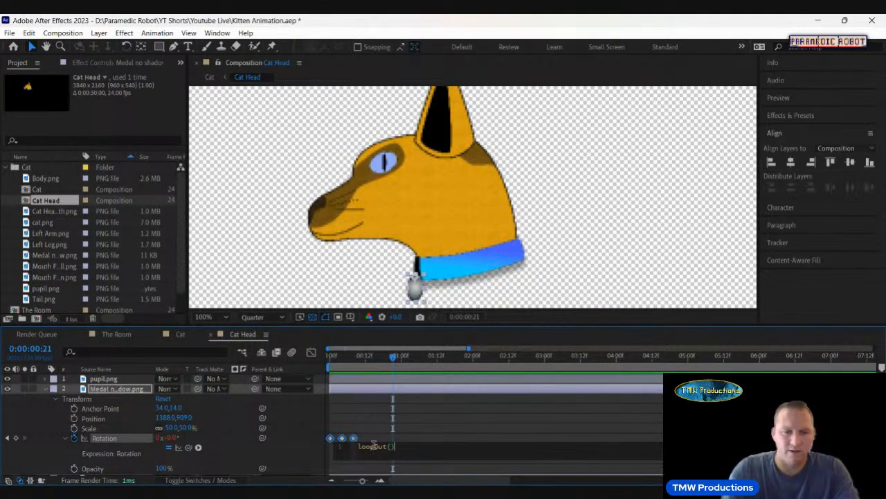
left_click(315, 420)
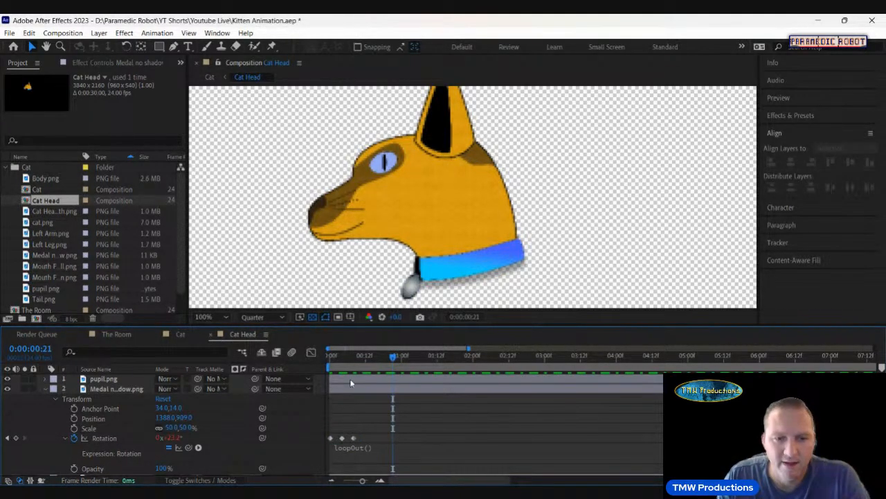
Play back the looping medal swing from the start of the composition
left_click(328, 361)
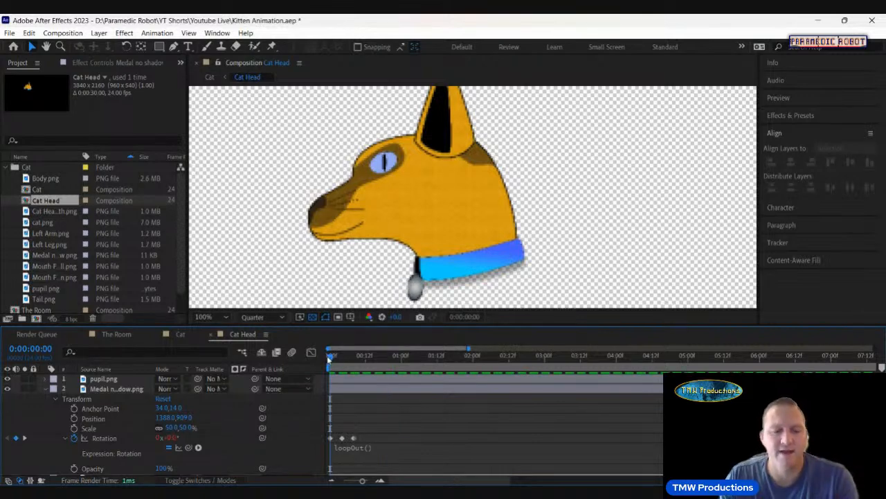
key("space")
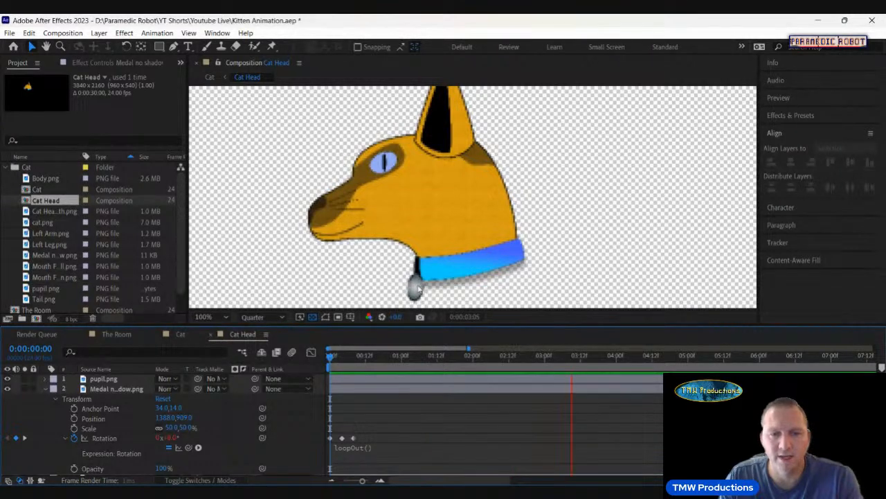
key("space")
key("Home")
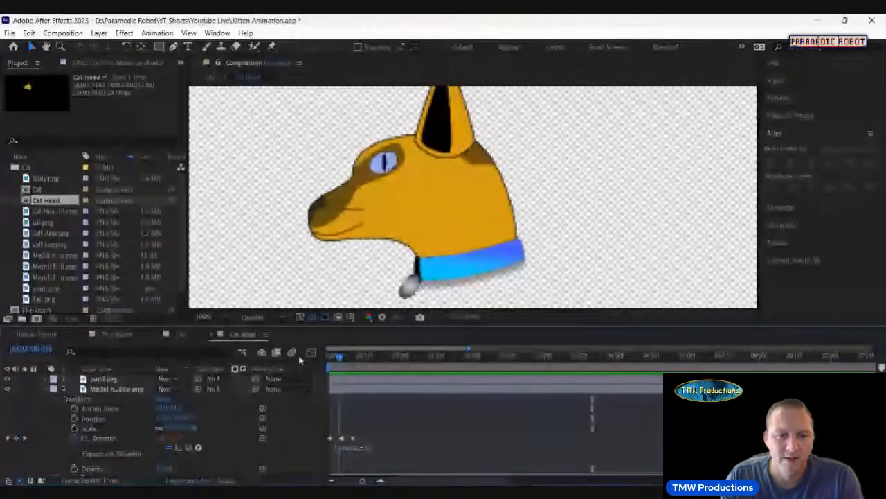
Show the transform properties of the pupil layer
left_click(44, 380)
left_click(56, 390)
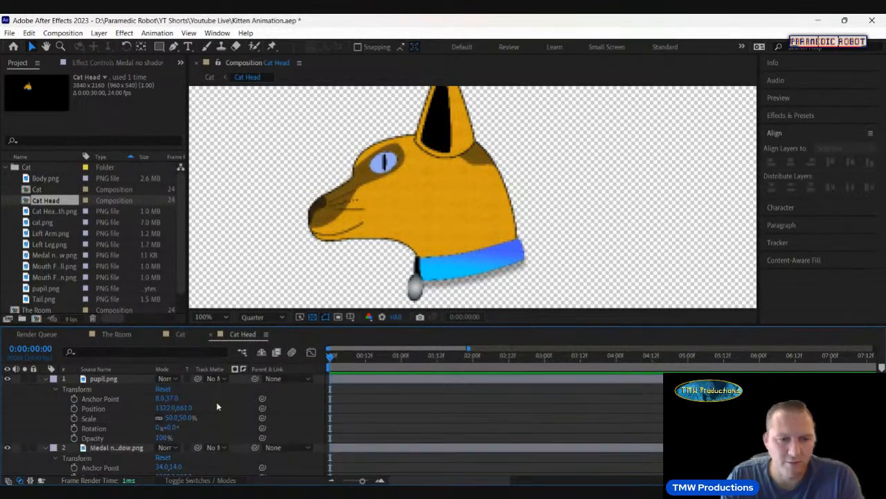
left_click(74, 429)
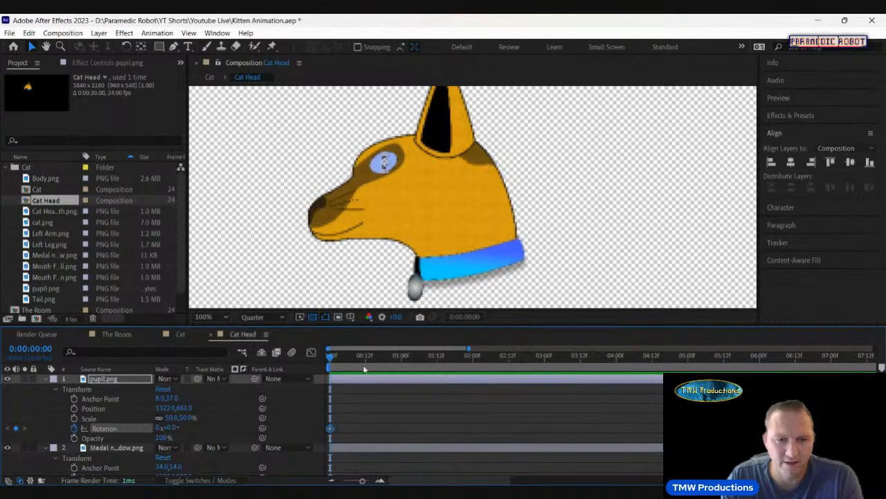
left_click_drag(361, 480, 372, 482)
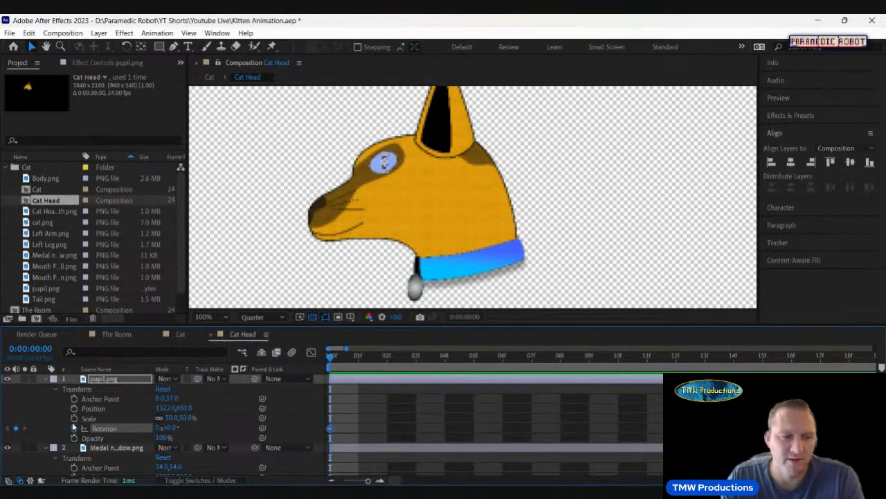
left_click(75, 428)
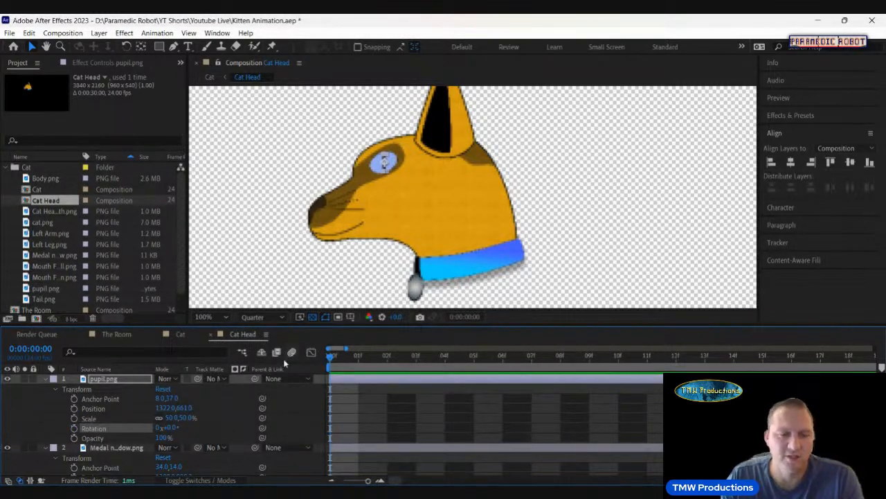
left_click(234, 417)
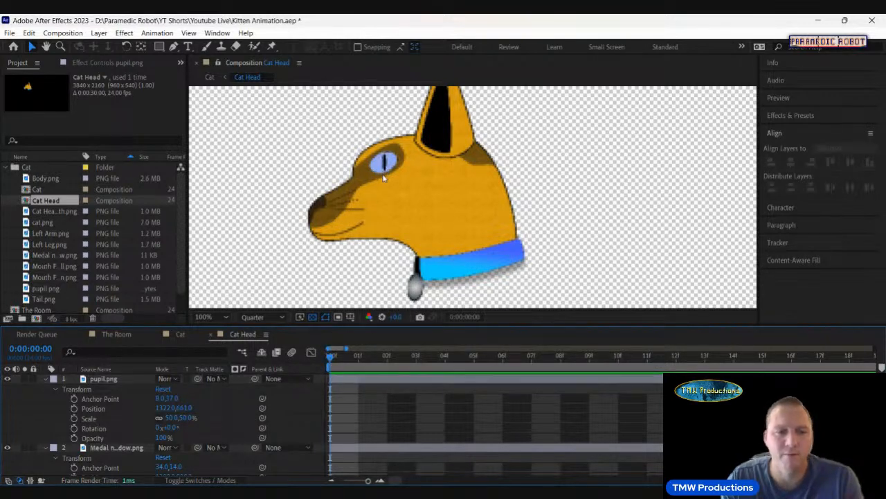
Try horizontal positions of 1306 and 0 for the pupil, and undo the last one
mouse_move(168, 408)
left_mouse_down()
mouse_move(142, 409)
mouse_move(162, 409)
left_mouse_up()
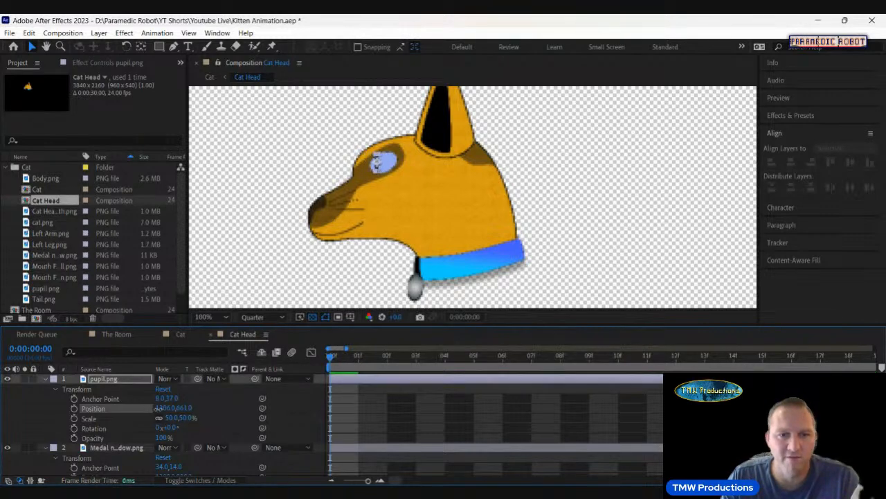
left_click(411, 421)
left_click(164, 408)
type("0")
left_click(395, 431)
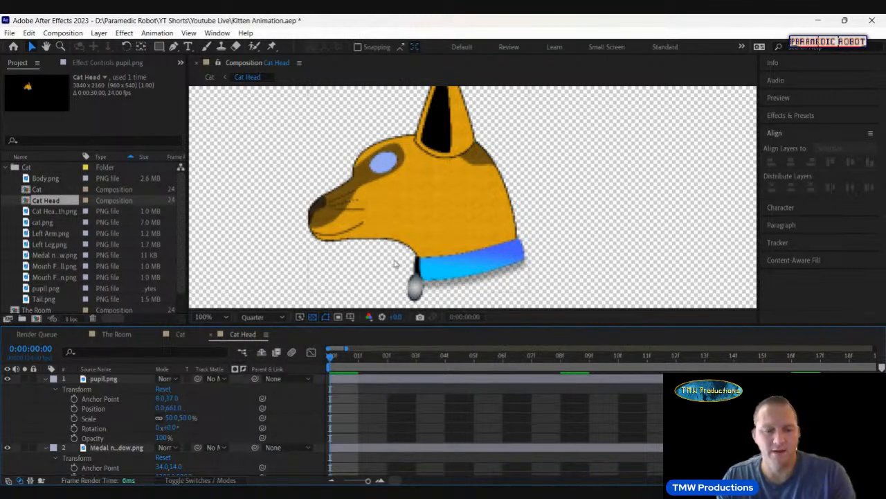
key("ctrl+z")
Move the pupil to the back of the eye, then to its front edge at position 1293, 661
key("period")
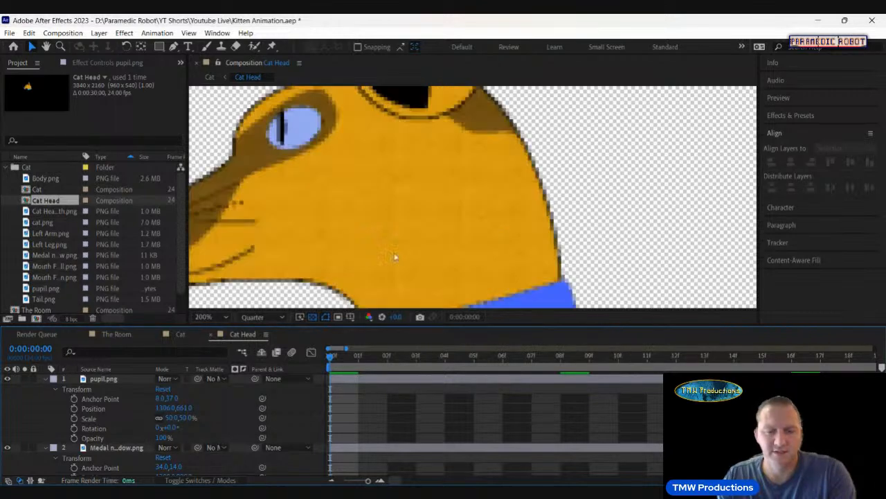
left_click_drag(346, 203, 447, 246)
key("v")
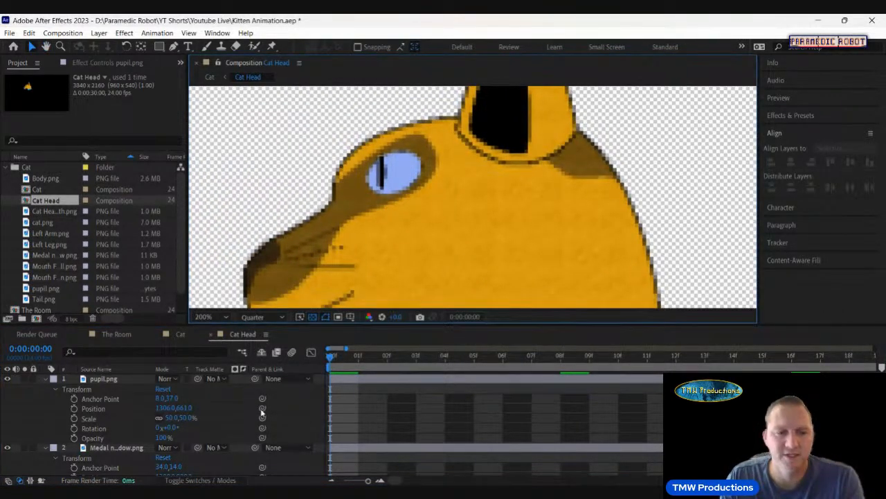
left_click_drag(164, 409, 185, 409)
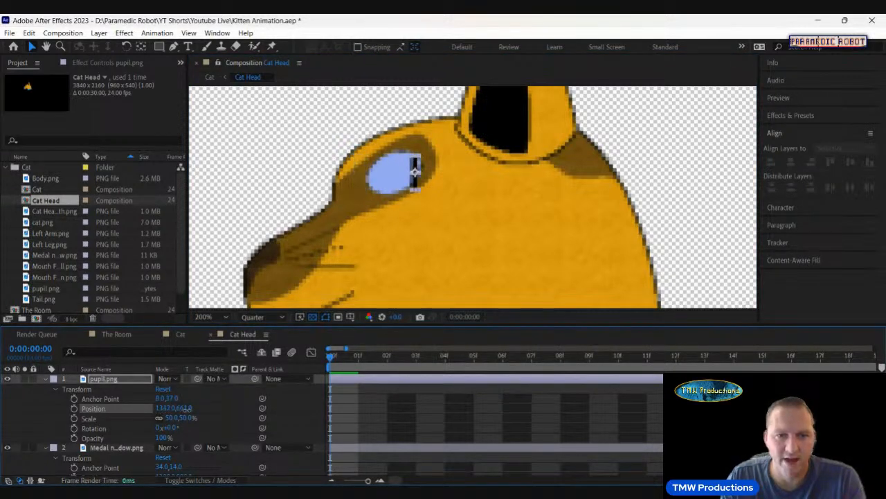
left_click(355, 419)
left_click_drag(164, 408, 135, 410)
left_click(349, 409)
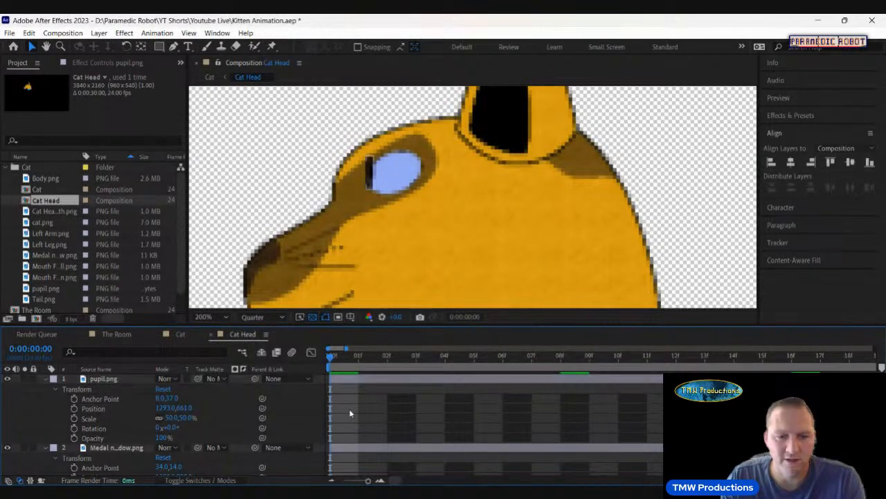
Move the pupil horizontally back to the middle of the eye and collapse its layer properties
left_click_drag(164, 409, 171, 408)
left_click(340, 400)
left_click(47, 379)
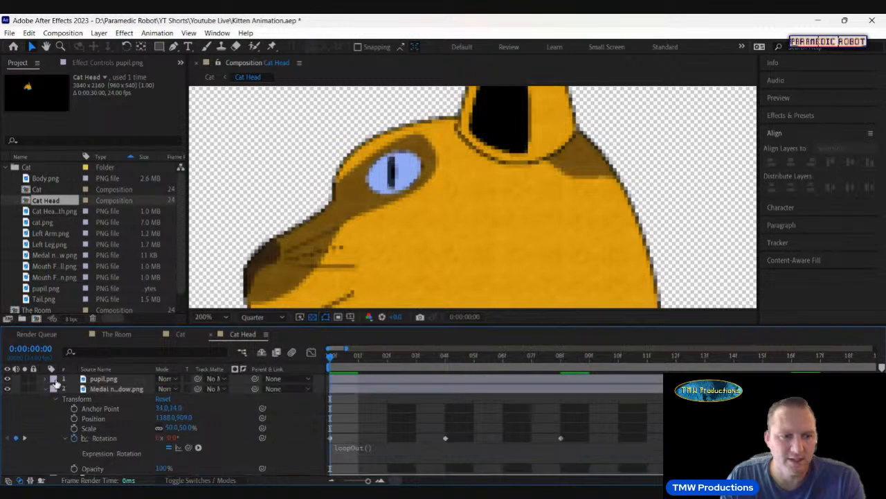
Create a composition-sized solid layer in pure red, FF0000
left_click(99, 32)
mouse_move(114, 46)
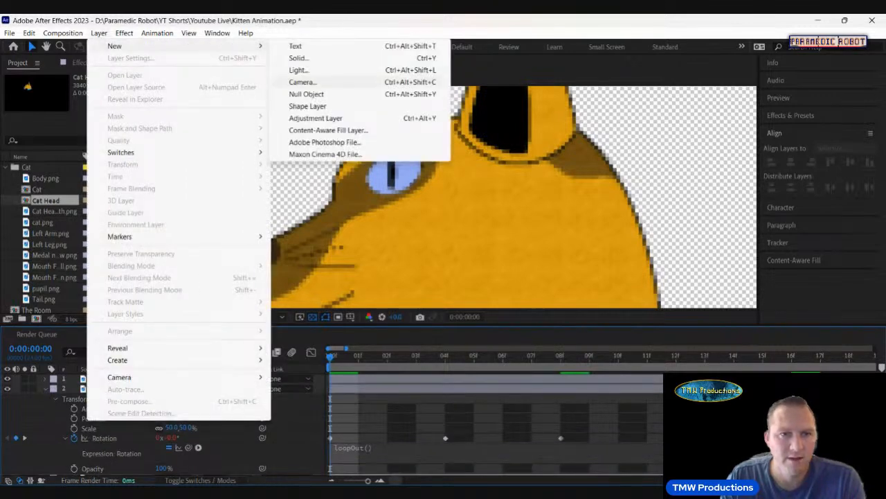
left_click(294, 57)
left_click(113, 332)
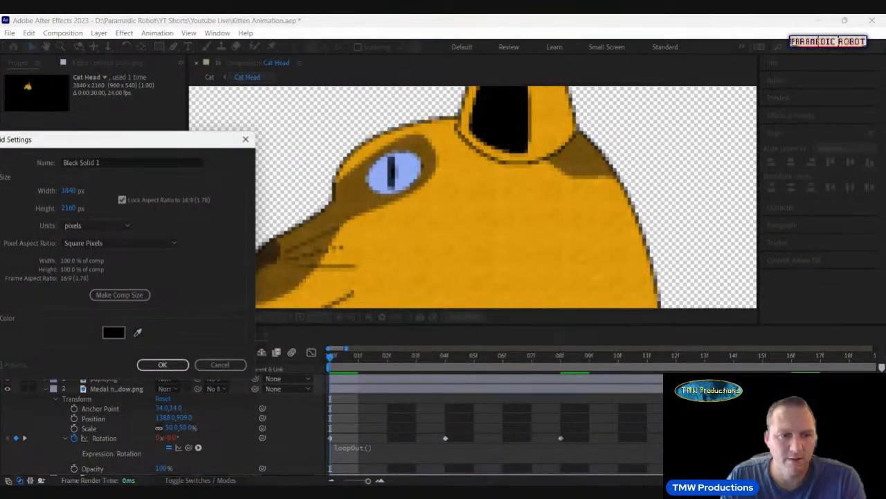
mouse_move(141, 331)
left_mouse_down()
mouse_move(204, 296)
mouse_move(249, 254)
left_mouse_up()
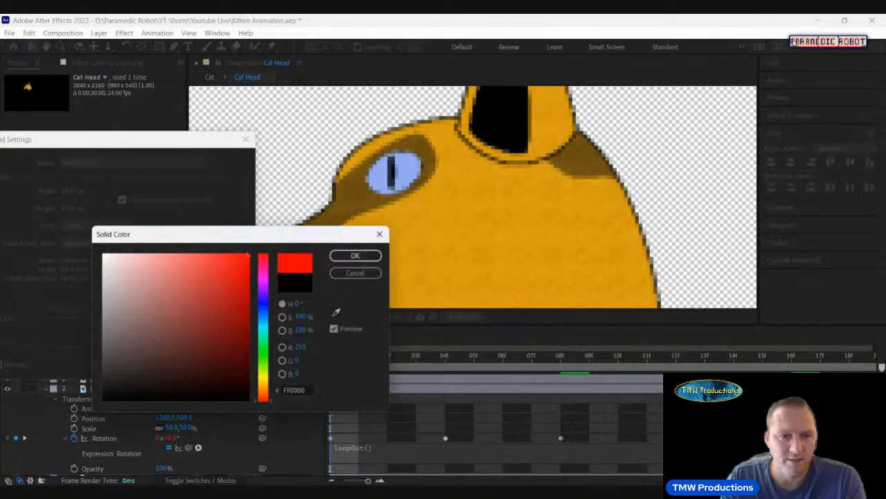
left_click(355, 256)
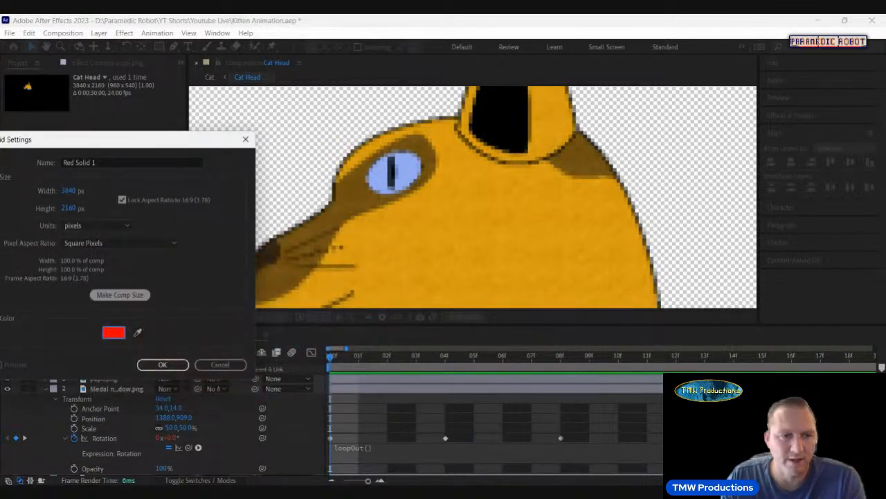
left_click(162, 365)
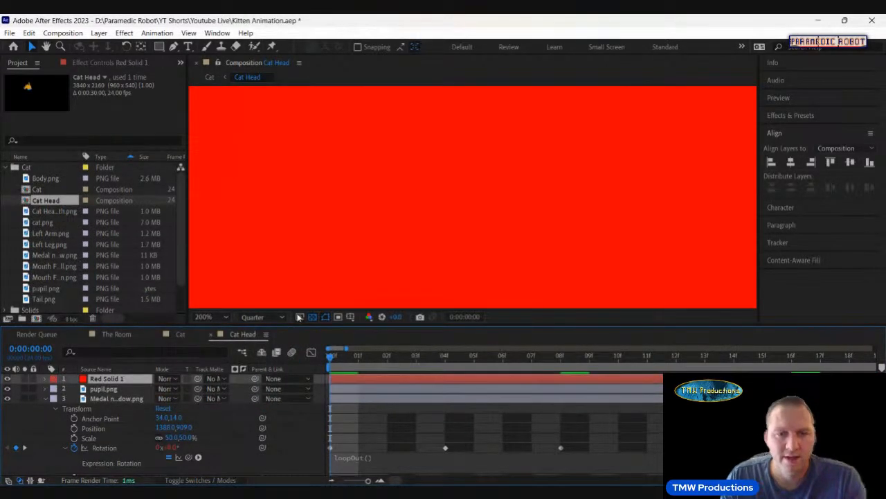
Draw an elliptical mask on the red solid, then move and rotate it over the eye to match the eye's tilt
key("q")
key("q")
key("q")
mouse_move(327, 137)
left_mouse_down()
mouse_move(446, 193)
mouse_move(409, 182)
left_mouse_up()
key("v")
double_click(367, 138)
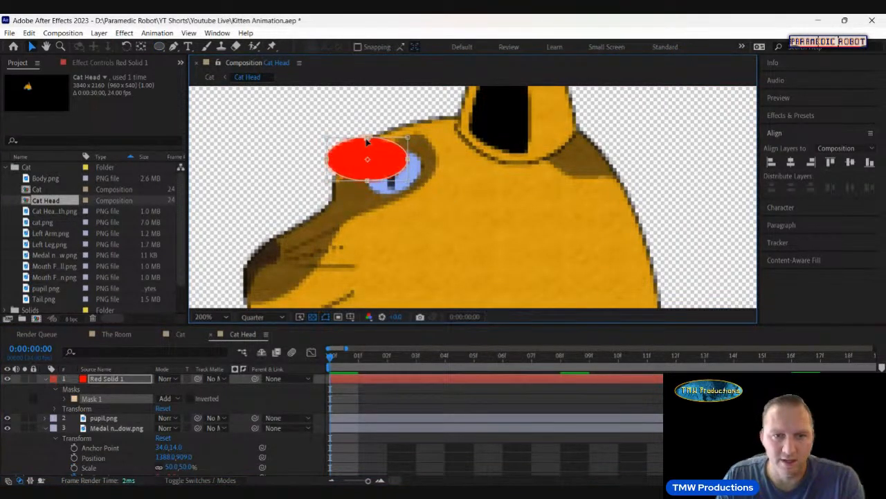
left_click_drag(426, 140, 416, 158)
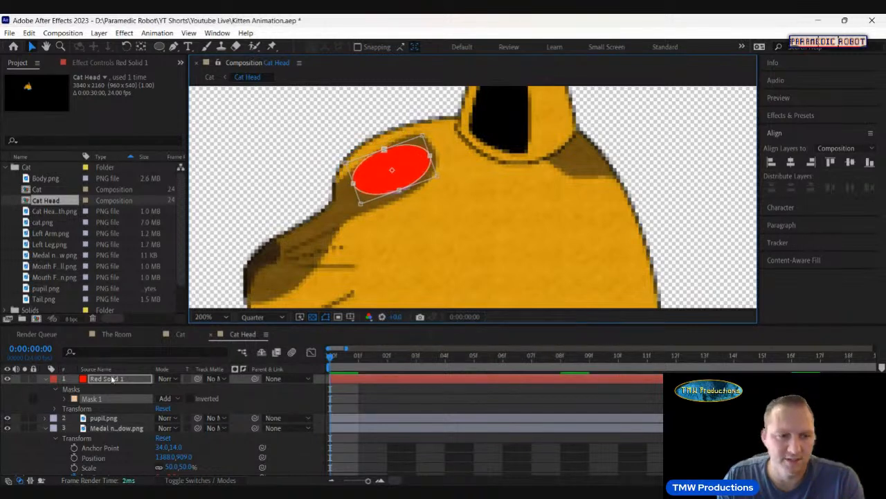
Set the red solid's mask mode to None and hide the solid layer
left_click(91, 399)
left_click(66, 399)
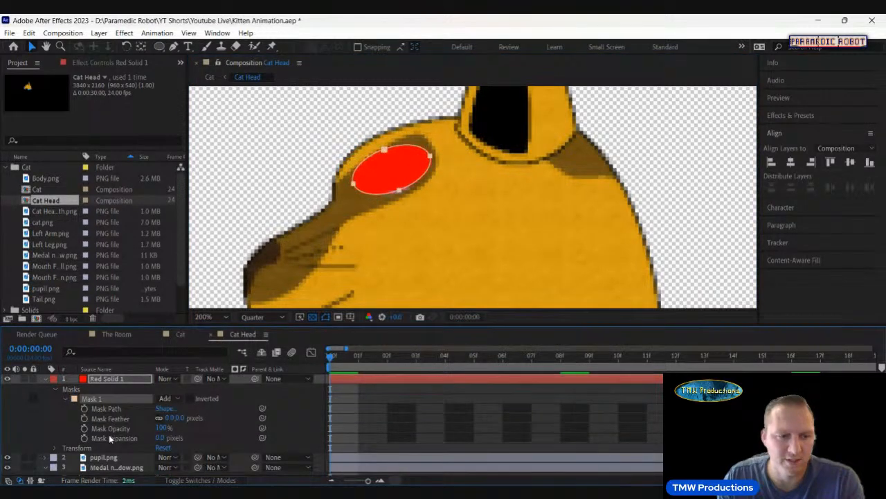
left_click(168, 399)
left_click(172, 389)
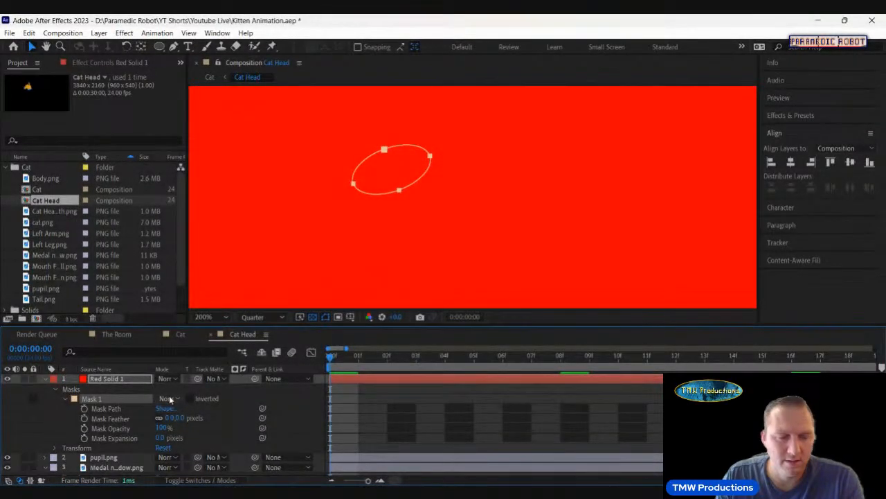
left_click(8, 378)
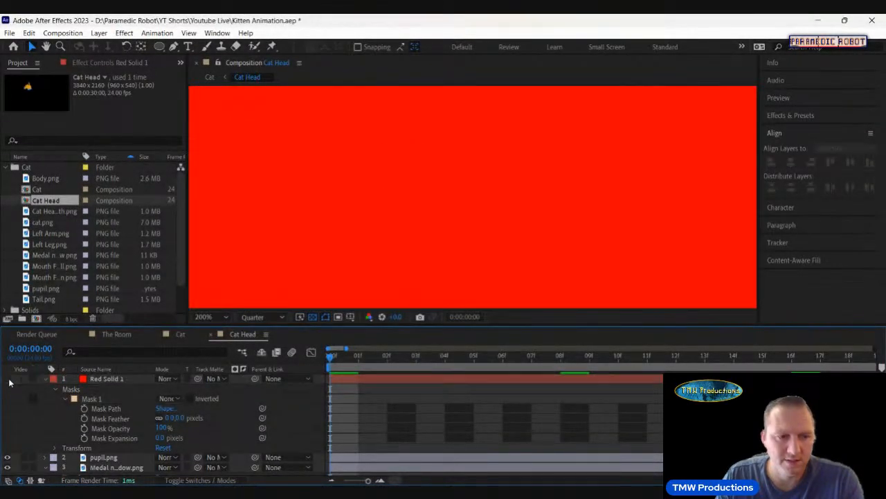
Reshape the mask by moving its four points and adjusting its curves so the path follows the blue eye's outline
left_click(109, 398)
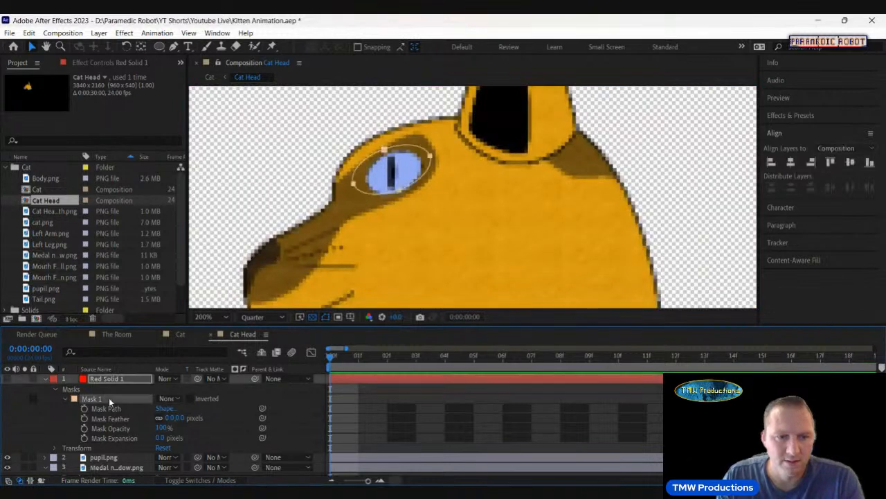
left_click(383, 149)
key("period")
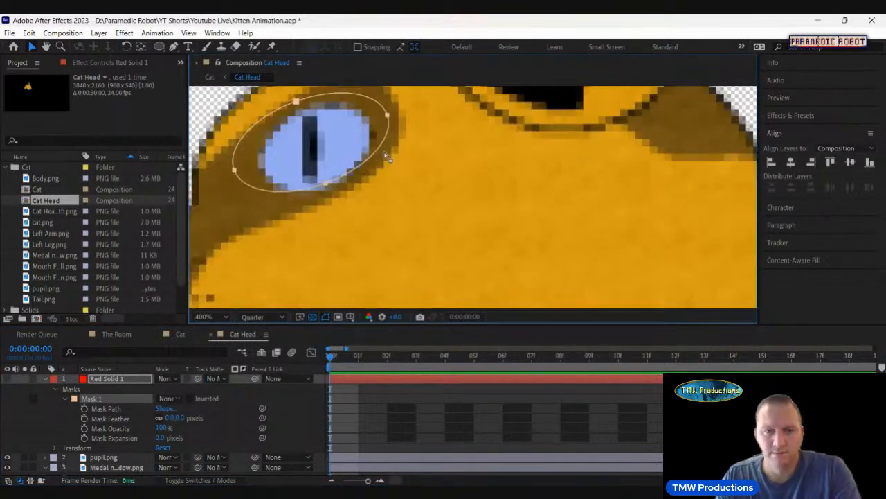
double_click(295, 101)
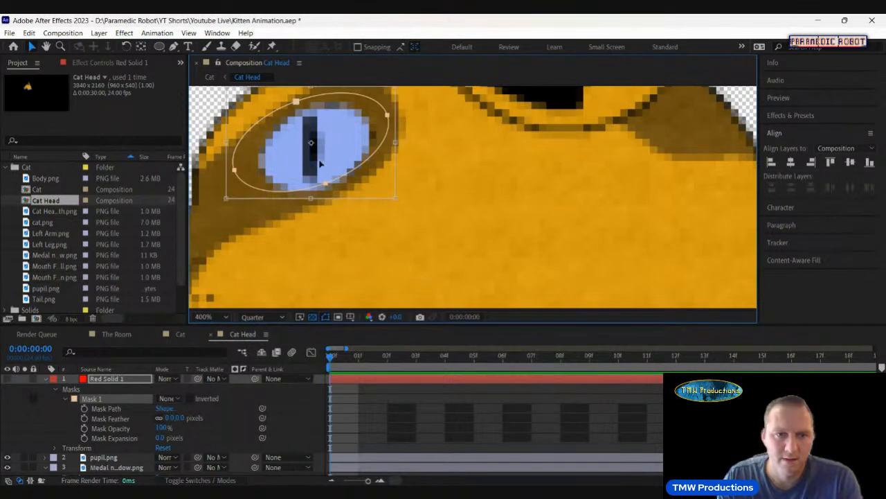
left_click(94, 438)
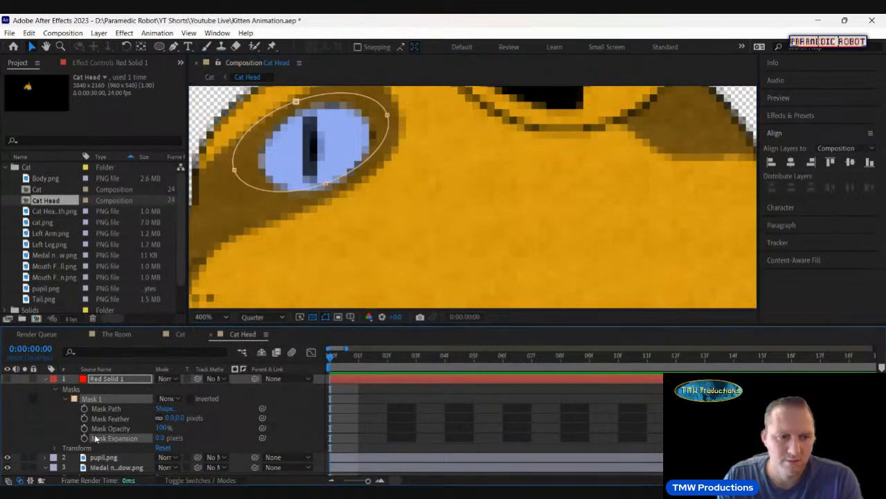
left_click_drag(234, 171, 264, 176)
left_click_drag(325, 184, 333, 186)
left_click_drag(387, 115, 368, 121)
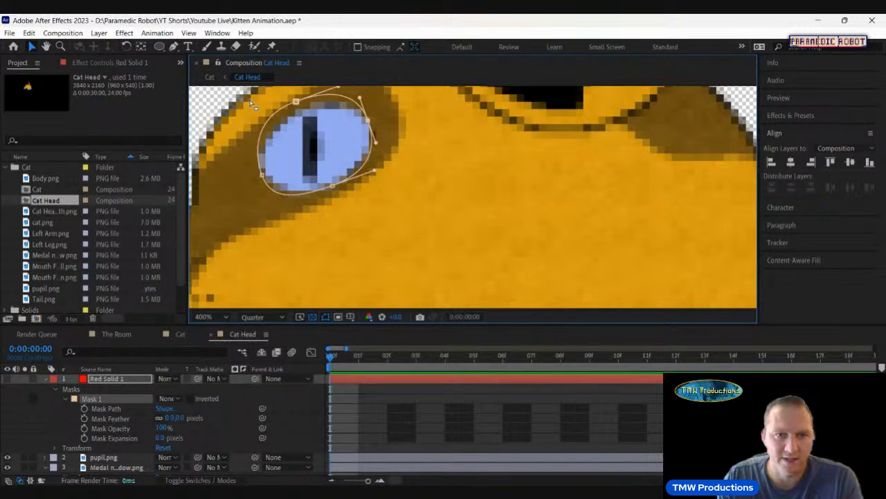
left_click_drag(296, 103, 300, 111)
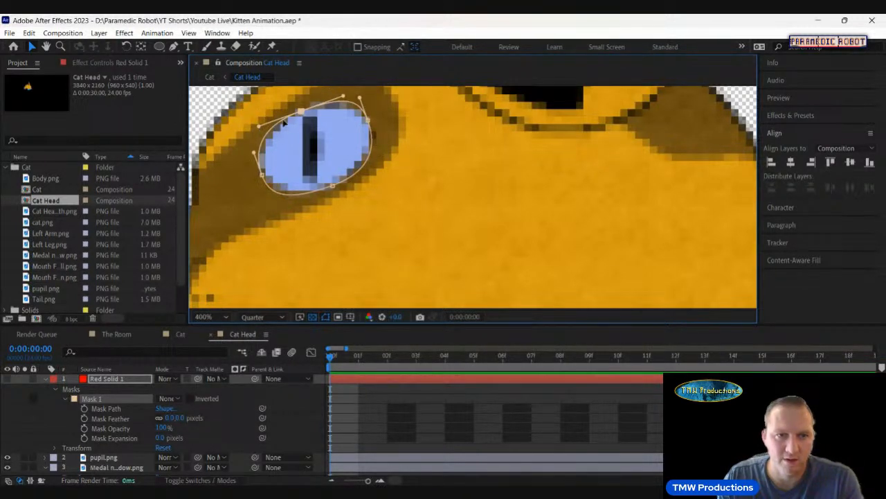
left_click(268, 175)
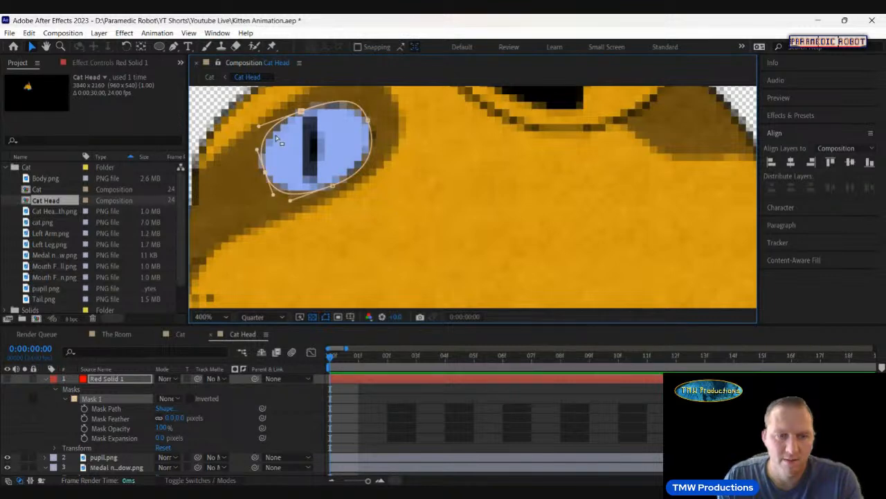
left_click_drag(301, 113, 265, 134)
key("ctrl+z")
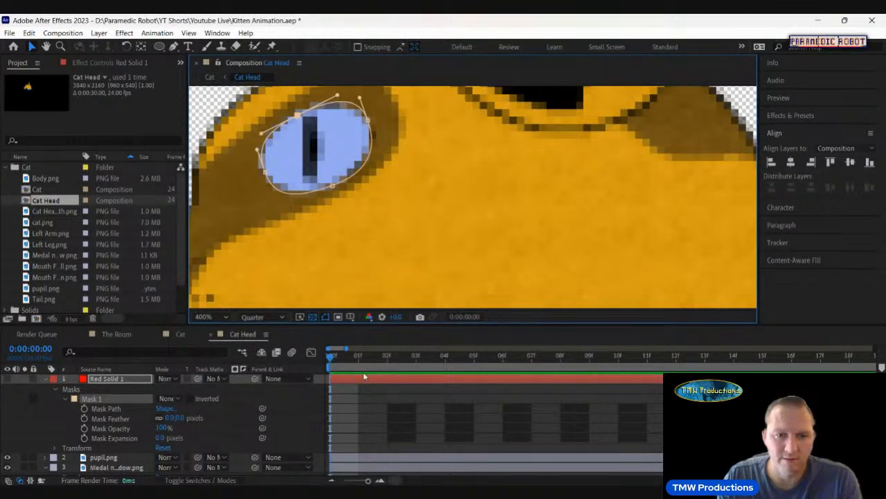
left_click(380, 411)
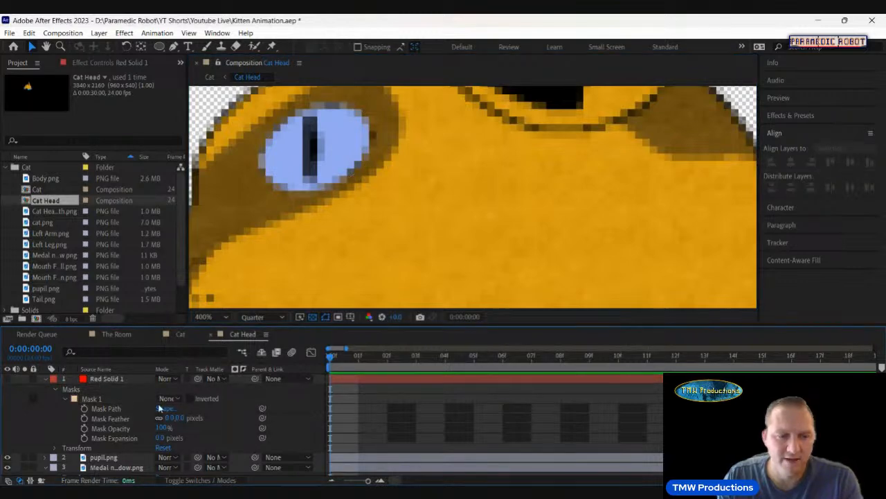
Set the mask mode back to Add, make the red solid visible and collapse its properties
left_click(177, 396)
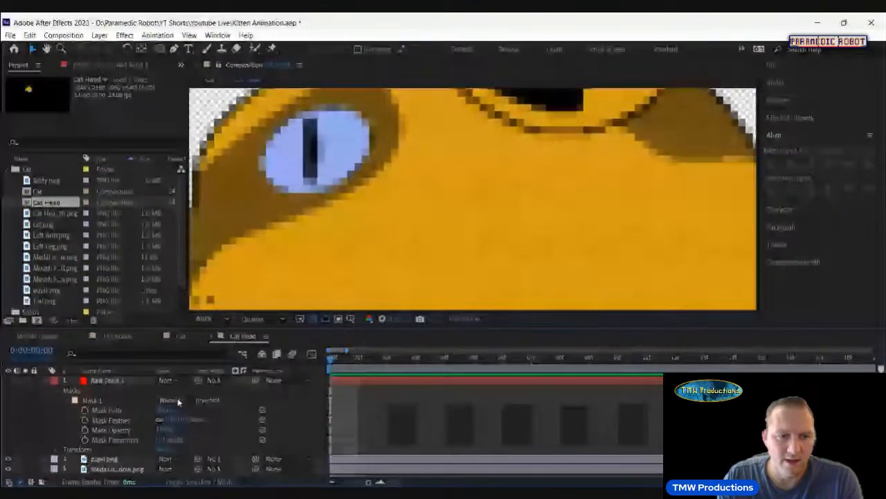
left_click(164, 387)
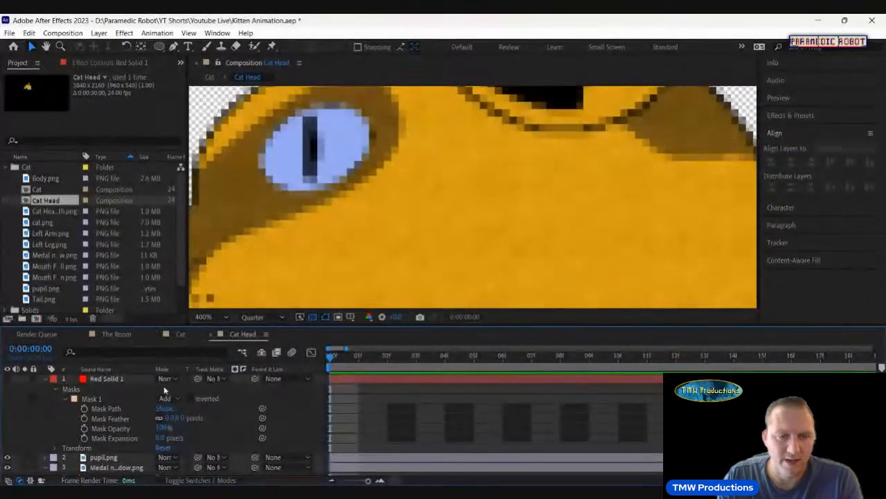
left_click(100, 380)
left_click(9, 380)
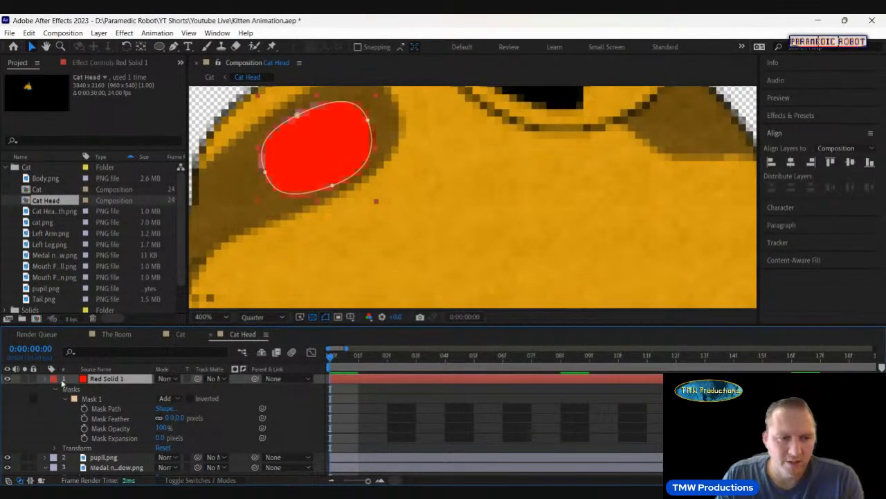
left_click(45, 379)
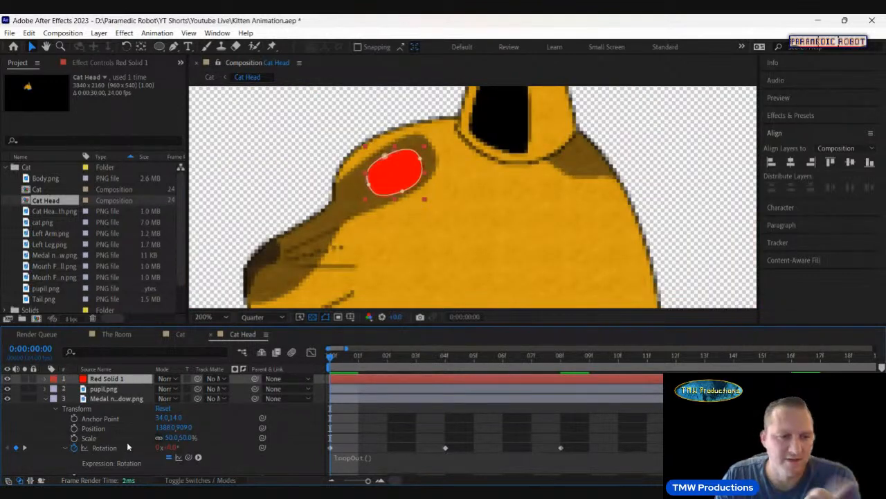
Rename the red solid layer as "eye outline"
left_click(115, 387)
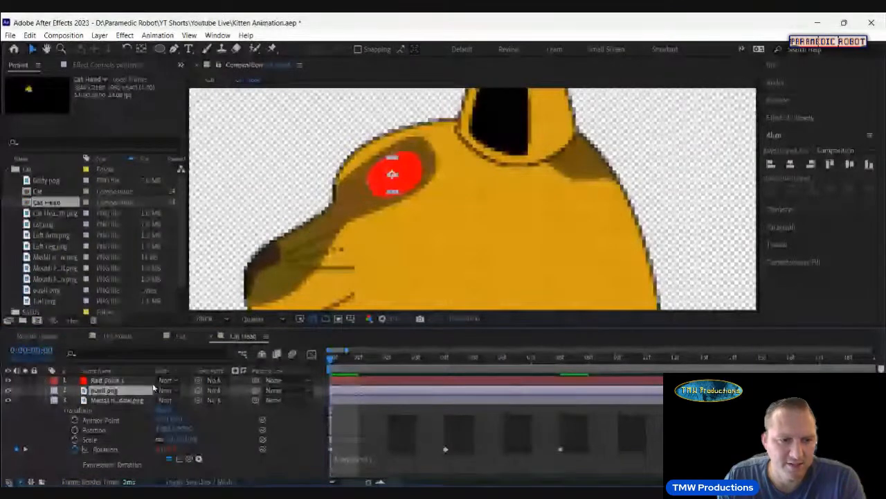
left_click(119, 379)
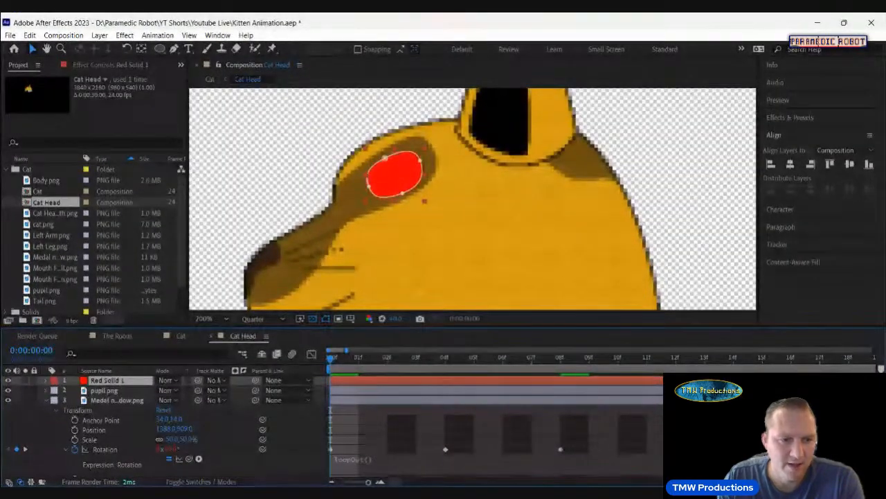
key("Return")
type("eye outline")
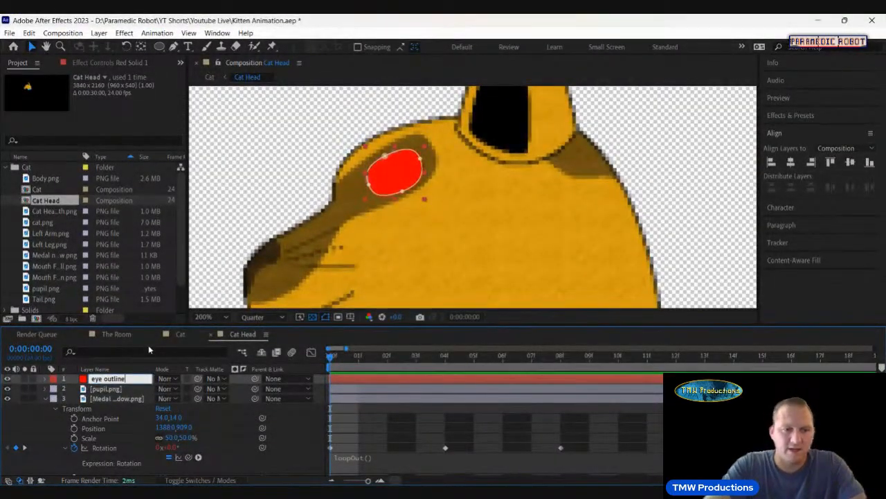
key("Return")
Set the eye outline layer as the pupil layer's track matte, and briefly show the matte layer before hiding it again
left_click(133, 396)
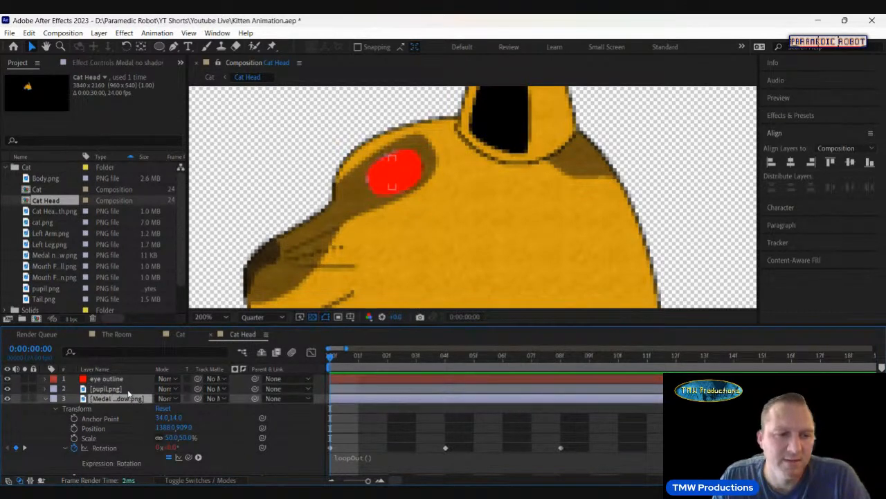
left_click(132, 388)
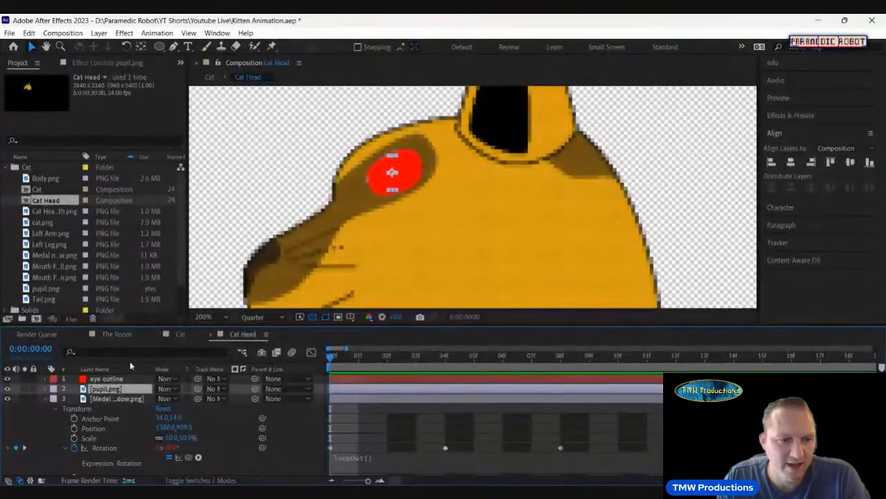
left_click(201, 480)
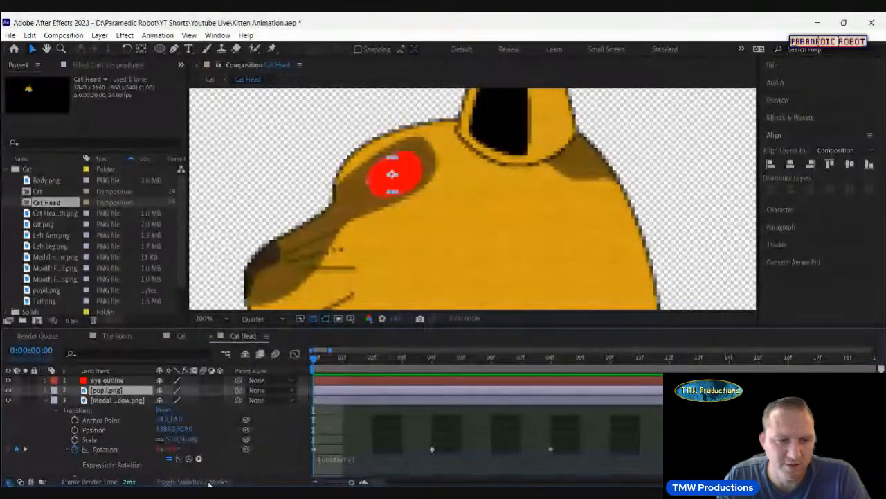
left_click(208, 480)
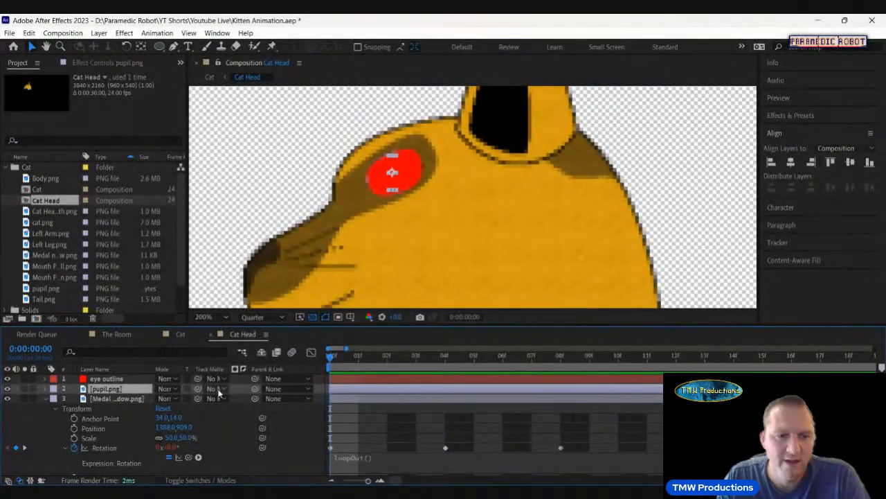
left_click(218, 390)
left_click(268, 311)
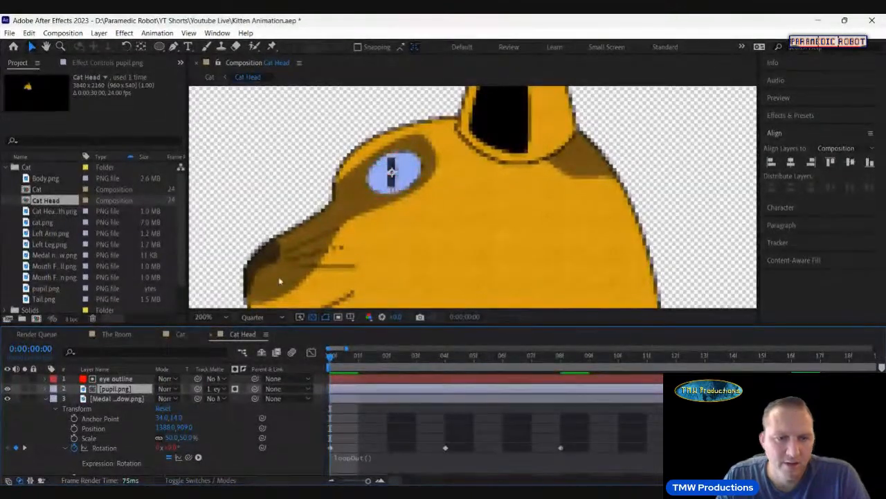
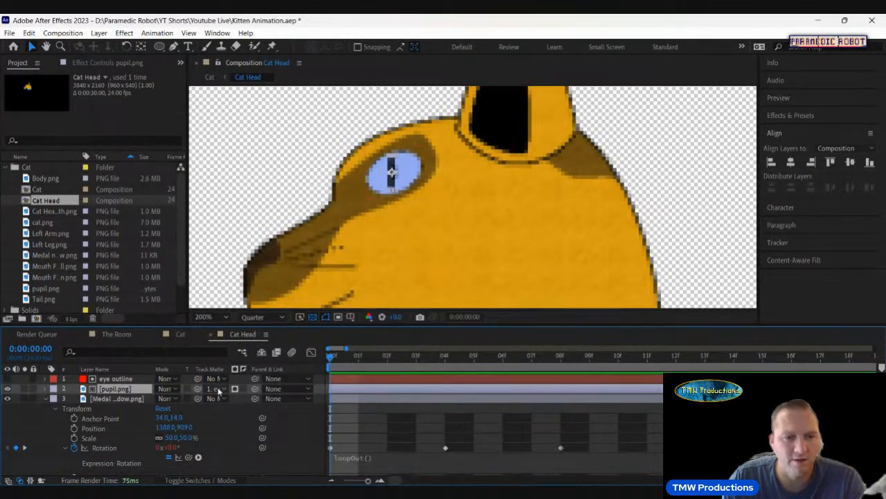
left_click(8, 379)
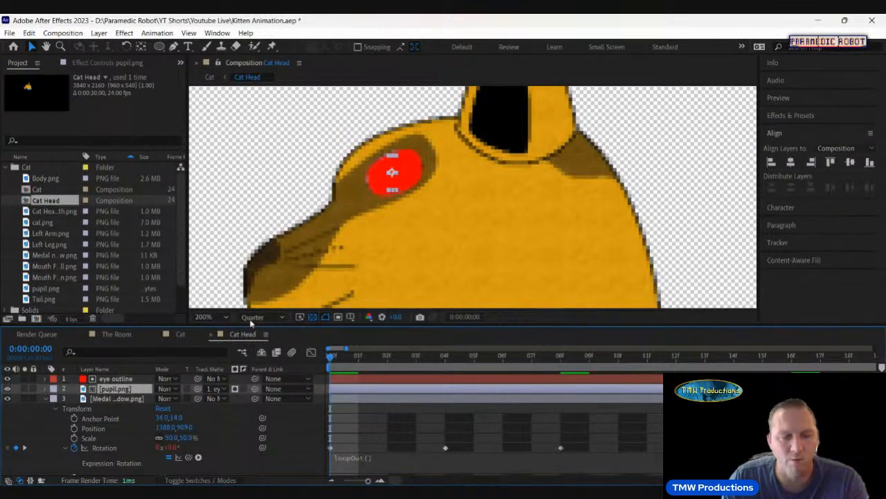
left_click(7, 379)
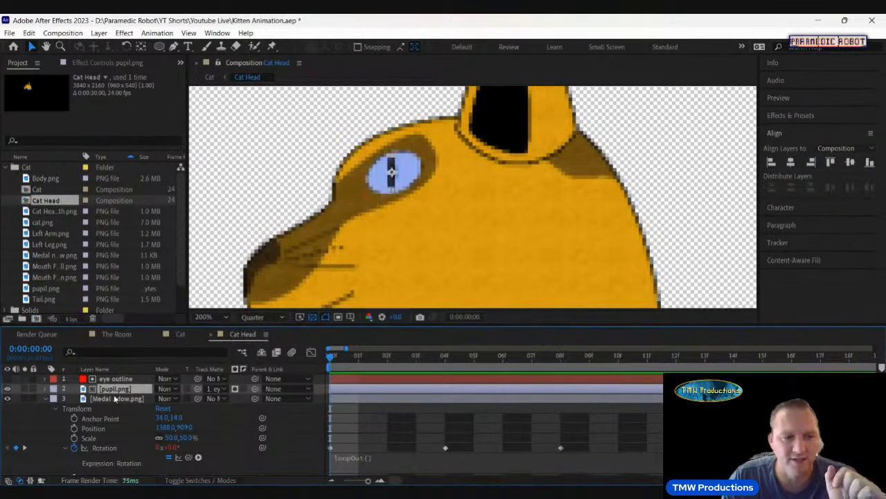
Set the pupil layer's position to 1318, 661 and start keyframing its position at frame 0
left_click(44, 388)
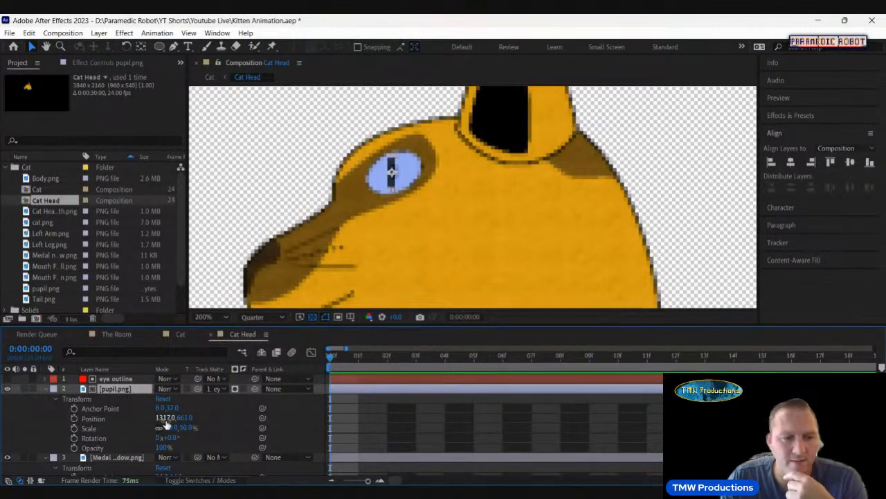
mouse_move(165, 423)
left_mouse_down()
mouse_move(146, 420)
mouse_move(180, 418)
left_mouse_up()
mouse_move(388, 172)
left_mouse_down()
mouse_move(356, 173)
mouse_move(404, 172)
mouse_move(393, 172)
left_mouse_up()
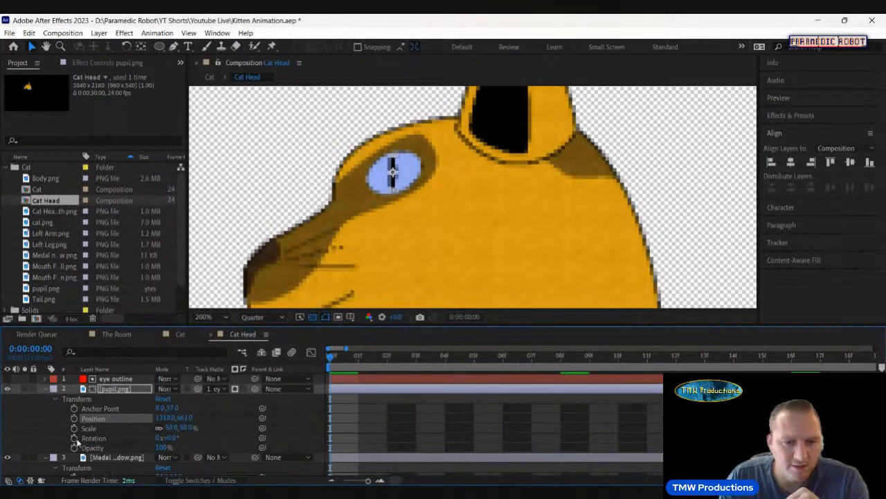
left_click(74, 419)
At frame 4, shift the pupil toward the front of the eye by setting its position to 1304, 665
key("period")
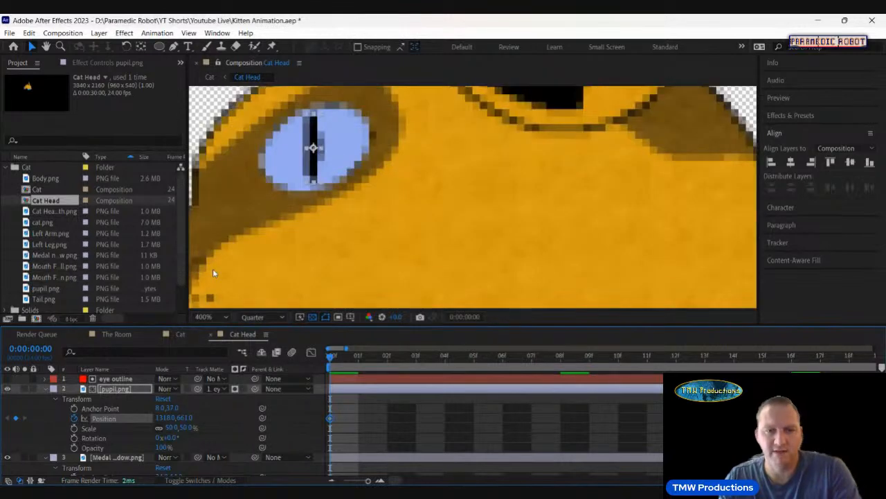
left_click(445, 363)
left_click_drag(160, 421, 191, 419)
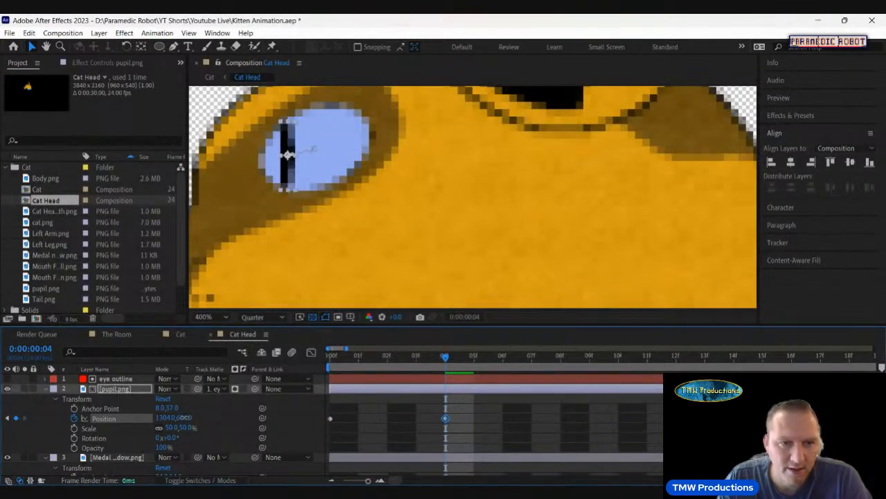
Copy the pupil's frame 0 position keyframe to frame 8 and preview the eye movement from the start
left_click(559, 369)
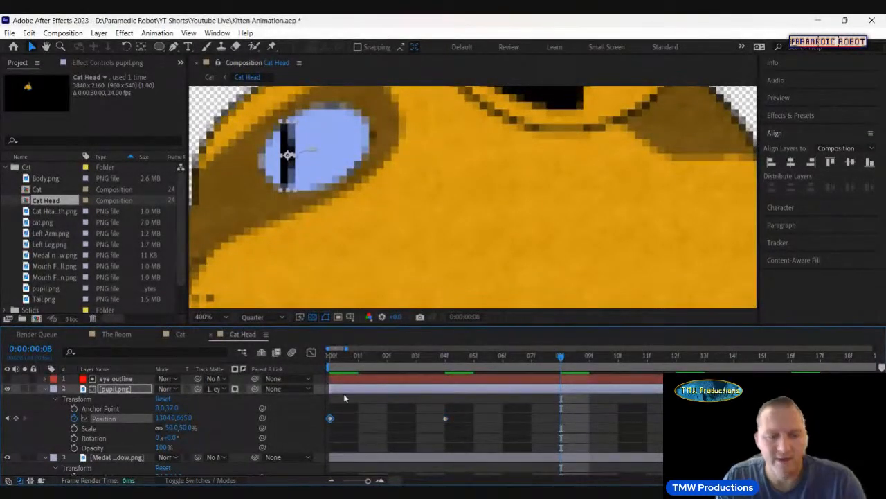
key("ctrl+v")
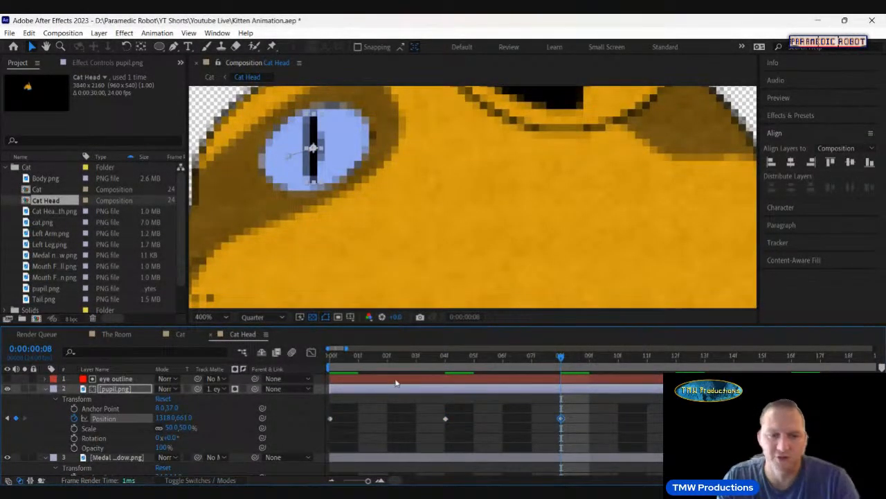
key("Home")
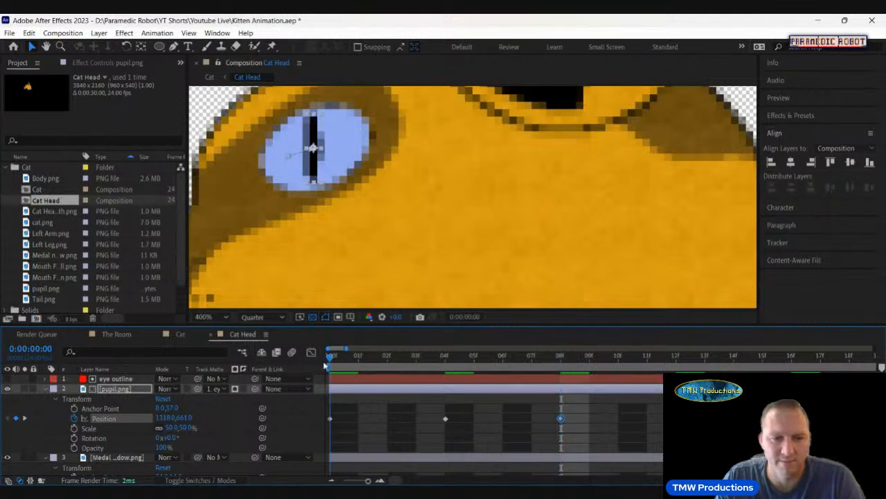
key("space")
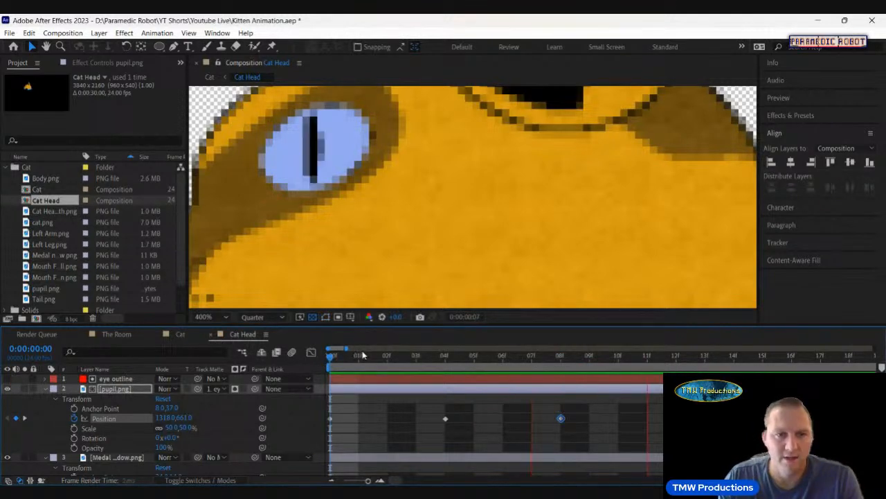
Paste the copied pupil position keyframe at frame 16
left_click(444, 367)
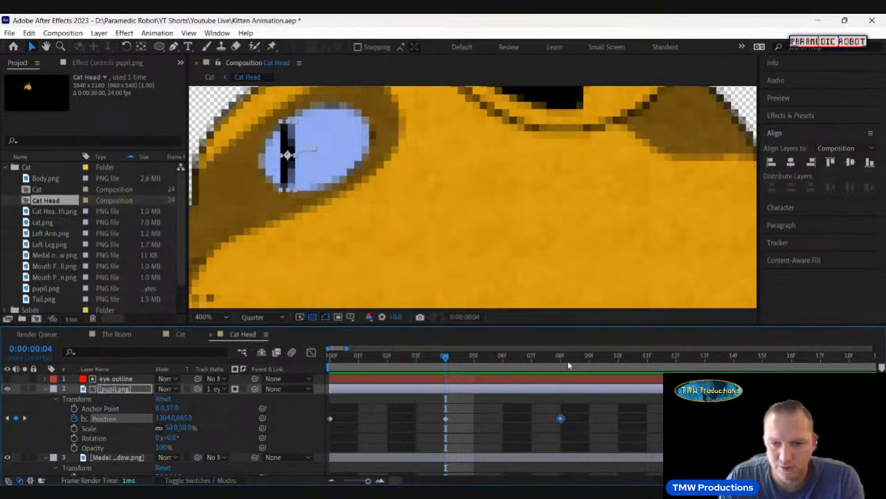
left_click(676, 361)
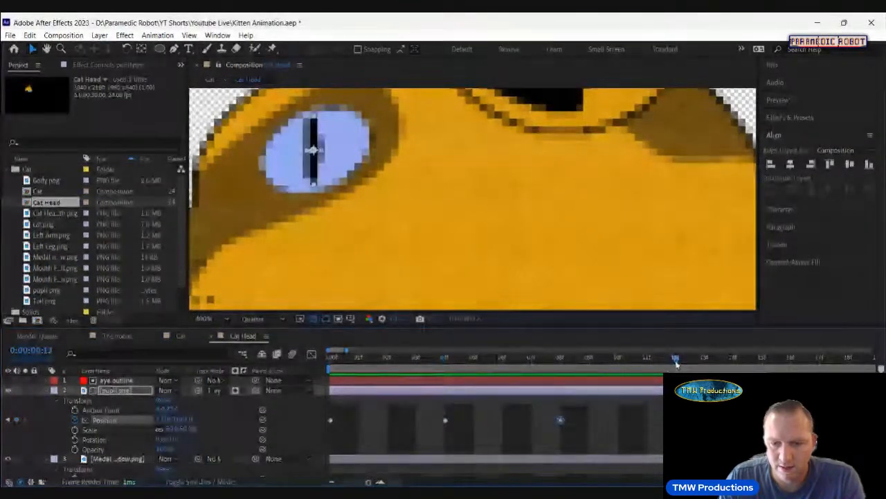
left_click(791, 360)
key("ctrl+v")
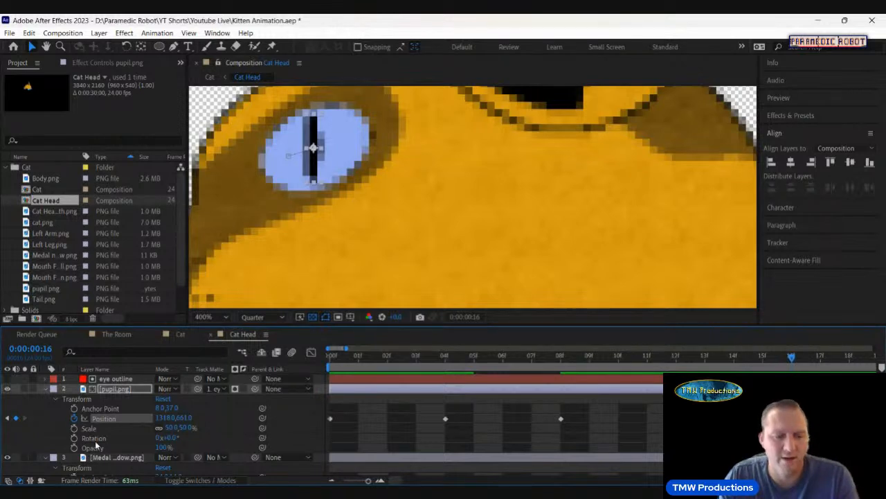
Add the expression loopOut() to the pupil layer's Position property
left_click(74, 418, "alt")
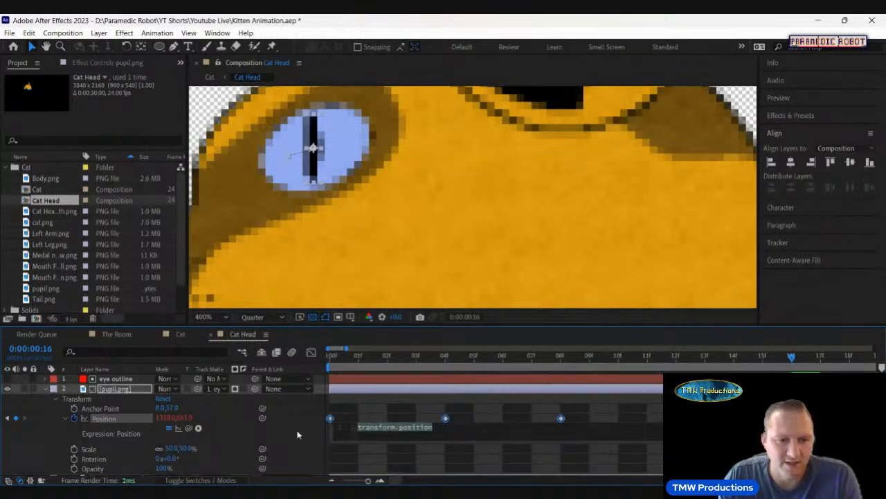
type("loop")
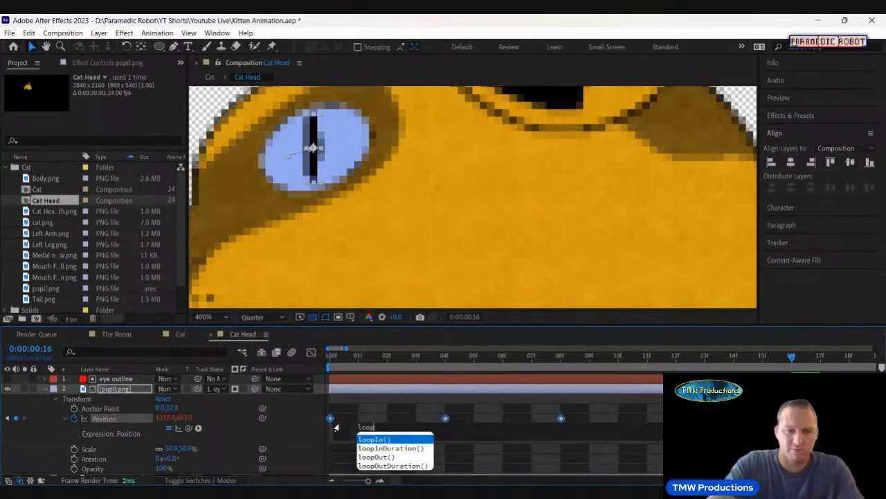
type("Out")
key("Return")
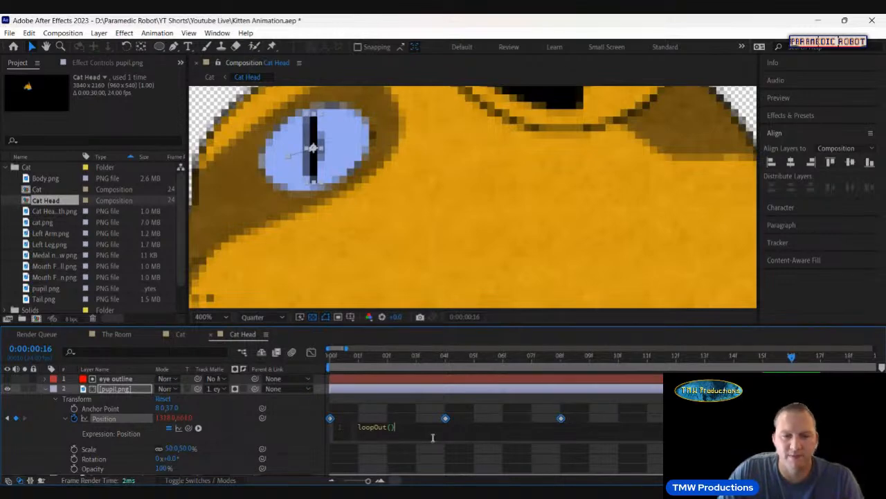
left_click(311, 439)
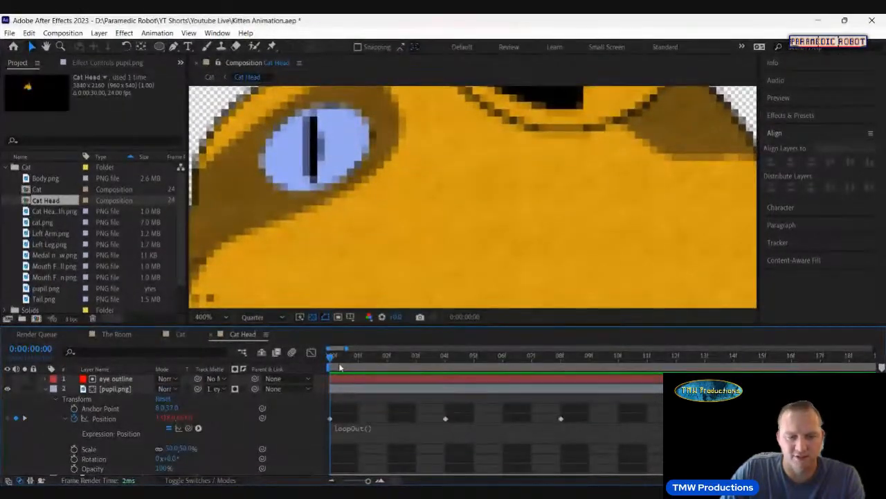
Preview the looping pupil movement from the start, both close up and with the whole head in view
left_click(338, 363)
key("space")
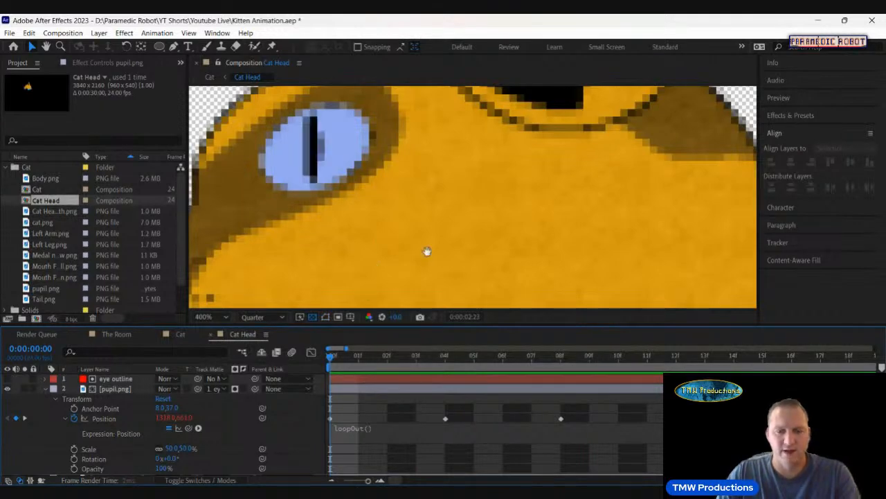
key("space")
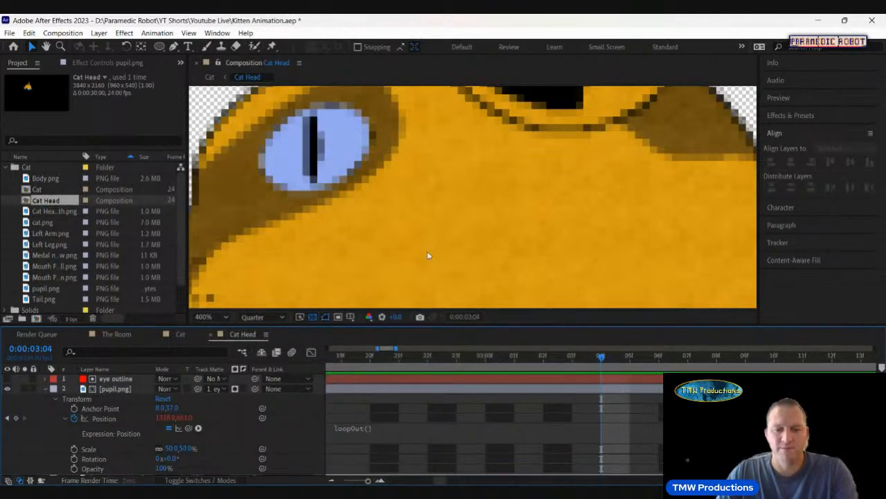
scroll(428, 256, "down", 4)
key("space")
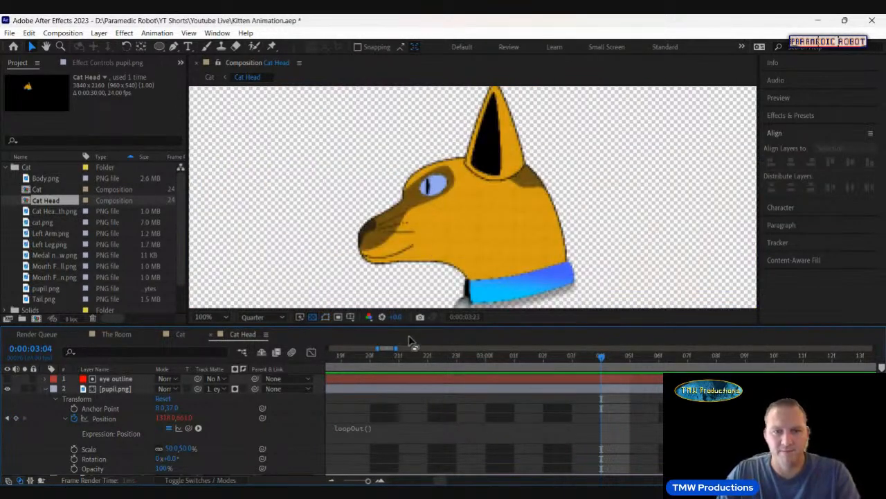
Delete the pupil's position keyframe at frame 8, move the frame 4 keyframe there and preview the slower movement
mouse_move(367, 480)
left_mouse_down()
mouse_move(359, 480)
mouse_move(369, 483)
left_mouse_up()
left_click(339, 363)
left_click(561, 419)
key("Delete")
left_click_drag(446, 418, 547, 423)
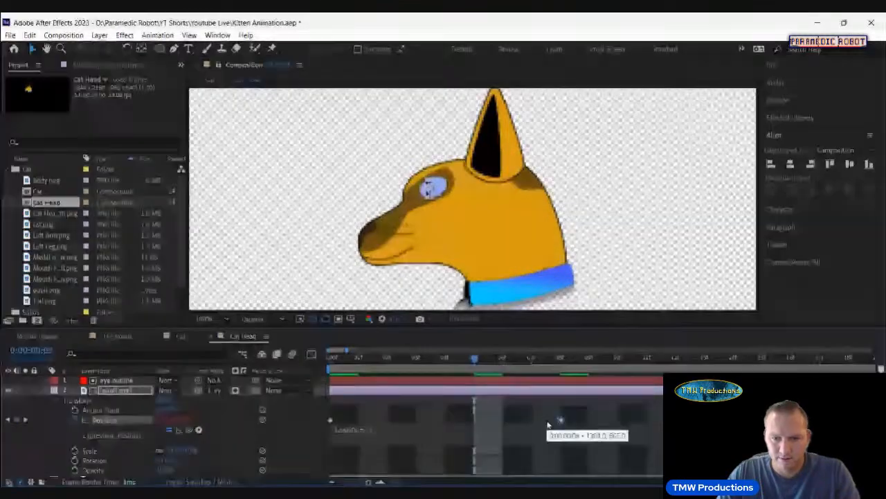
left_click(447, 359)
left_click(332, 358)
key("space")
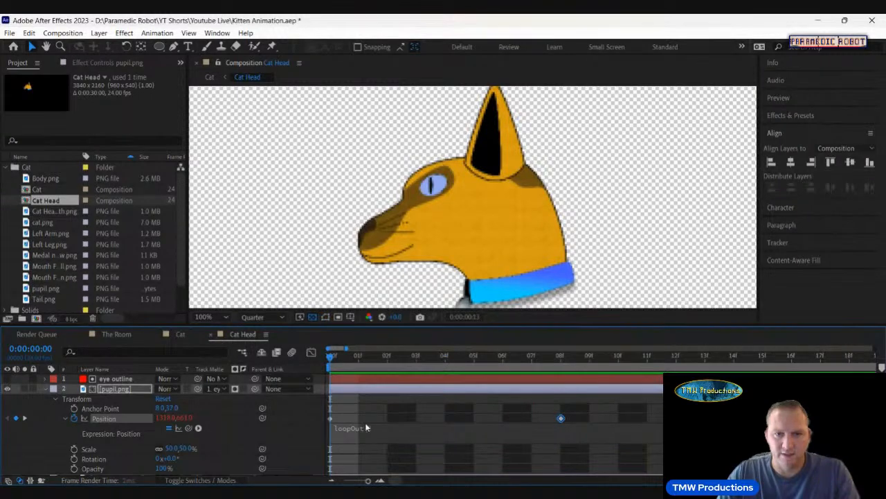
type("()")
key("space")
Move the pupil's last position keyframe to about frame 21 and preview the loop from the start
left_click_drag(368, 481, 361, 481)
left_click(389, 360)
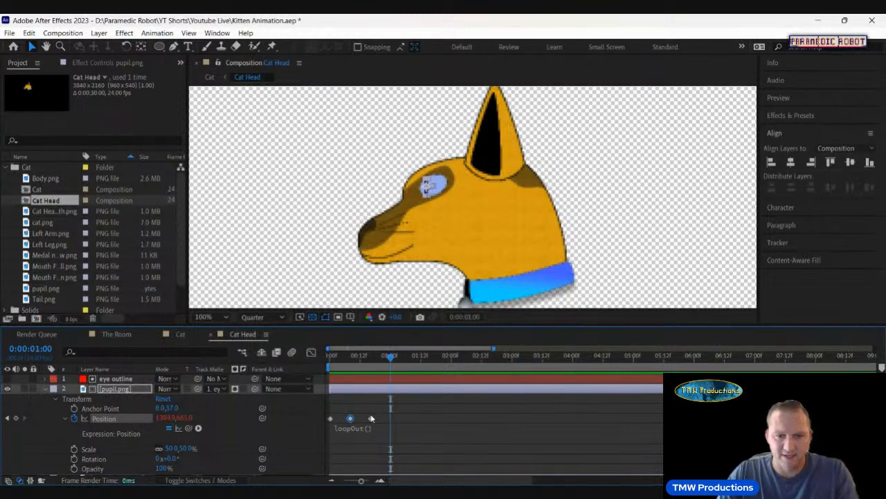
left_click_drag(370, 418, 383, 421)
left_click(331, 360)
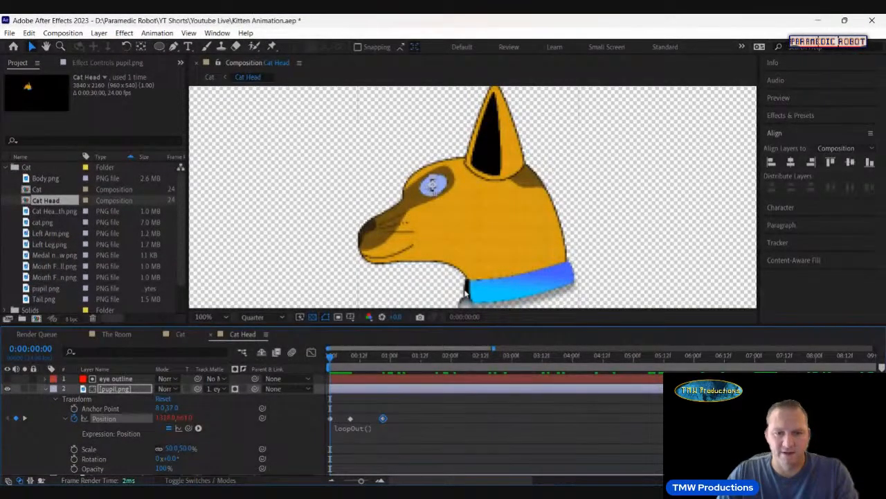
key("space")
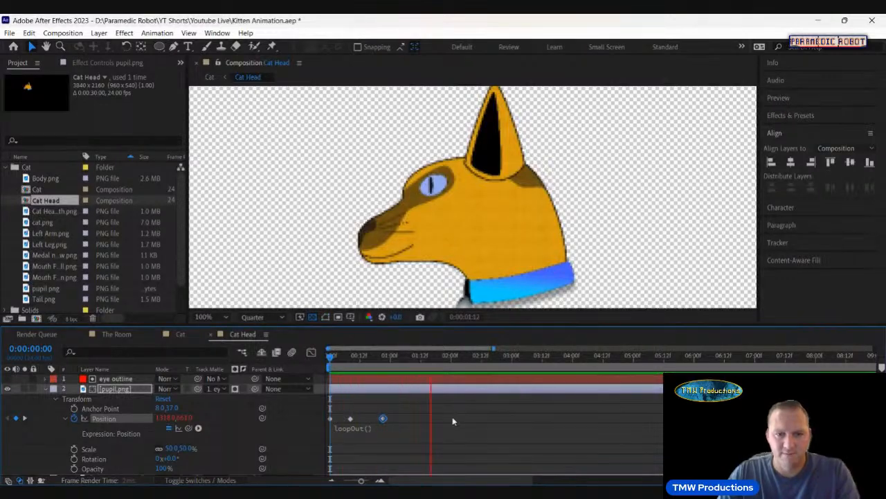
Copy the pupil's first position keyframe to frame 12 and preview the movement from the start
left_click(360, 372)
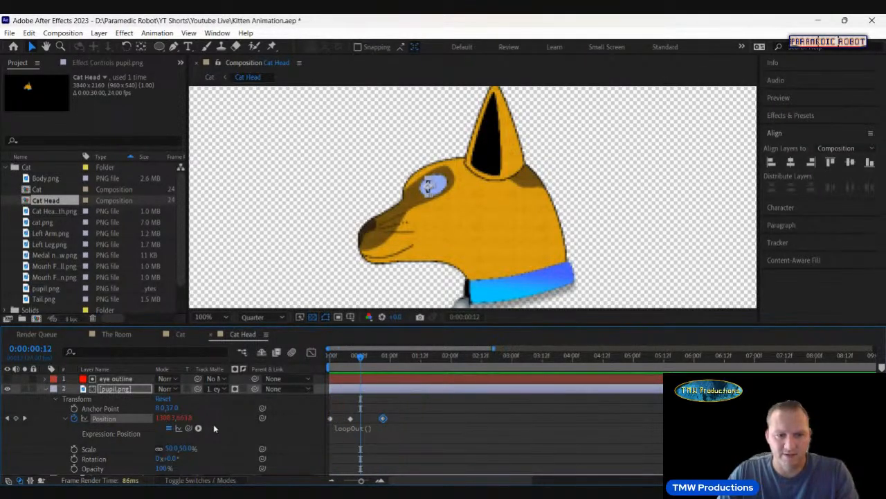
left_click(331, 419)
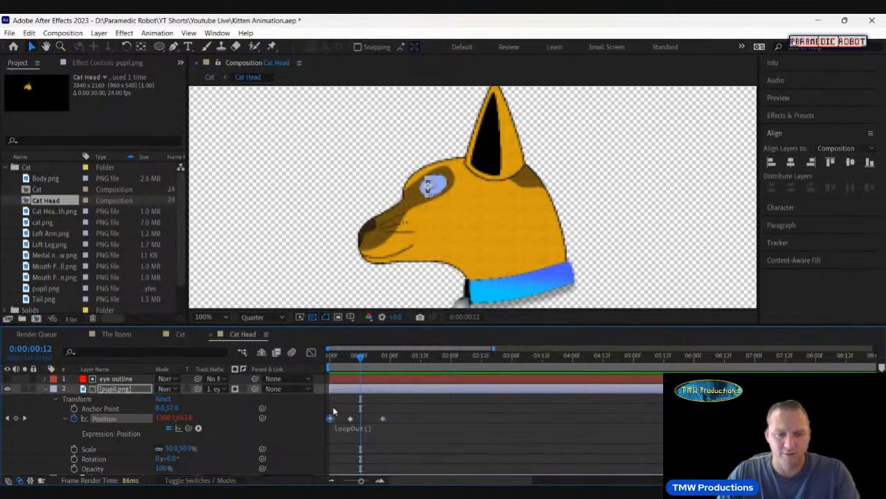
key("ctrl+v")
left_click_drag(347, 358, 329, 357)
key("space")
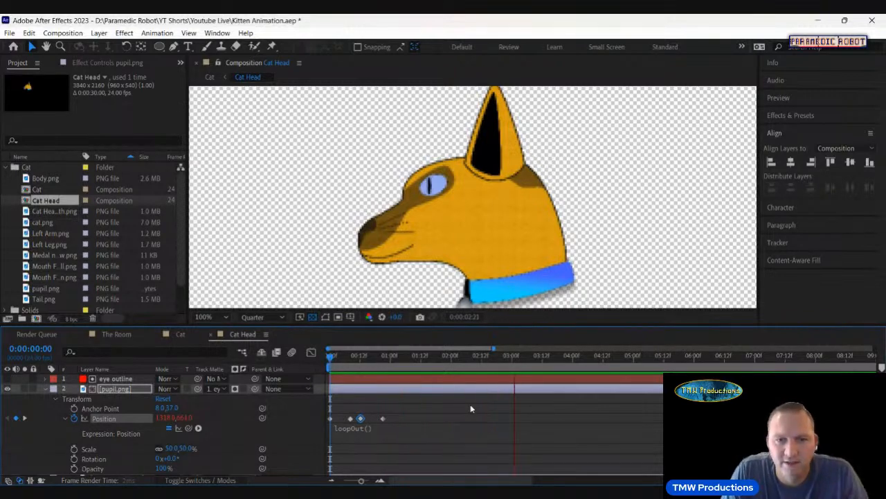
key("space")
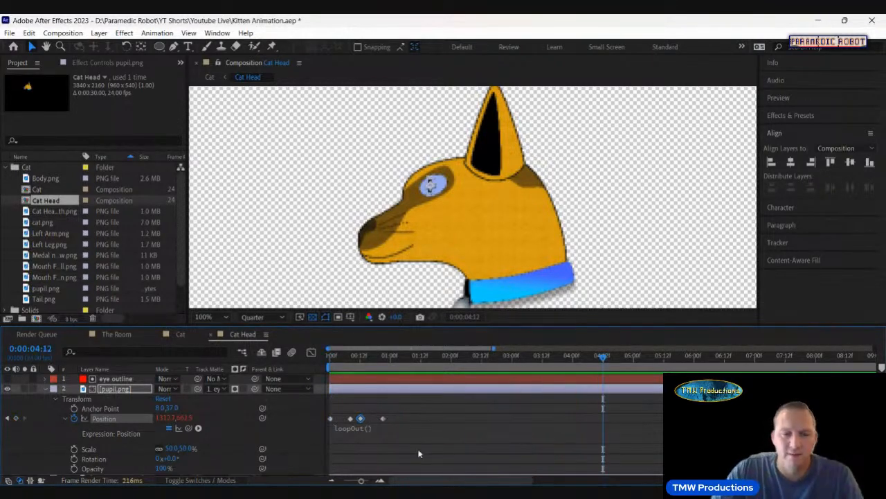
Try the pupil loop without its last two position keyframes by deleting them, preview it and undo the deletion
left_click_drag(361, 480, 358, 482)
left_click_drag(347, 406, 372, 429)
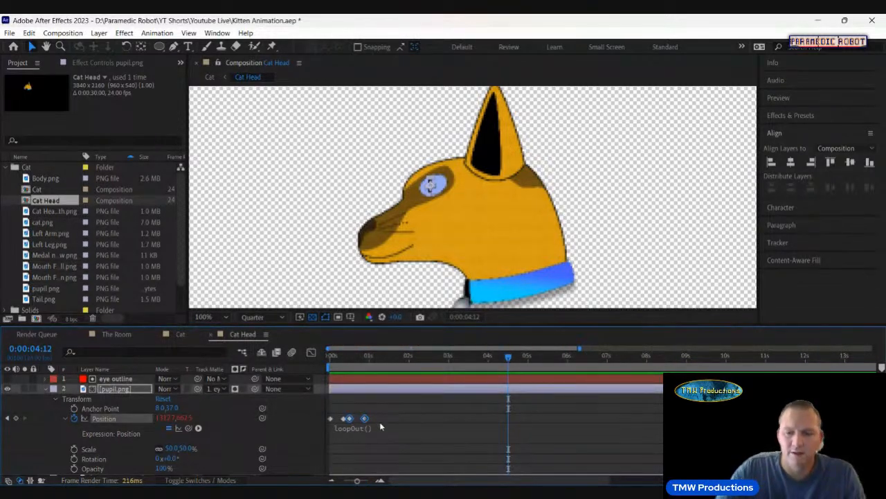
key("Delete")
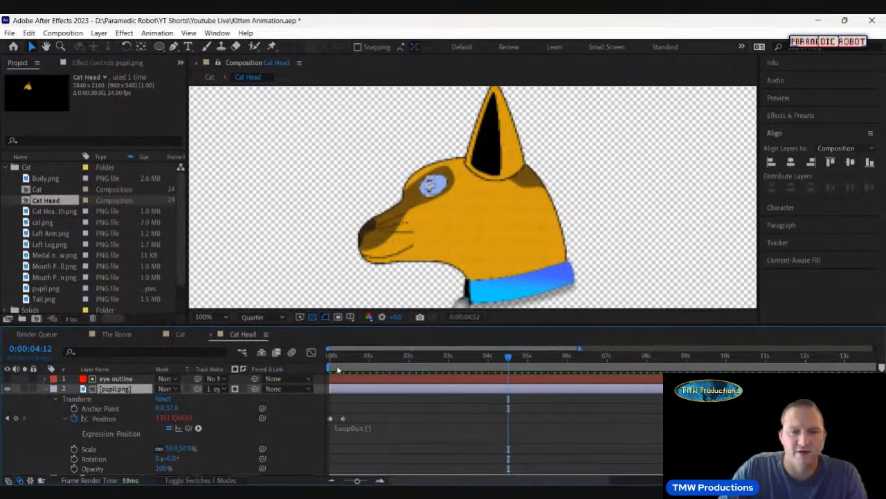
key("Home")
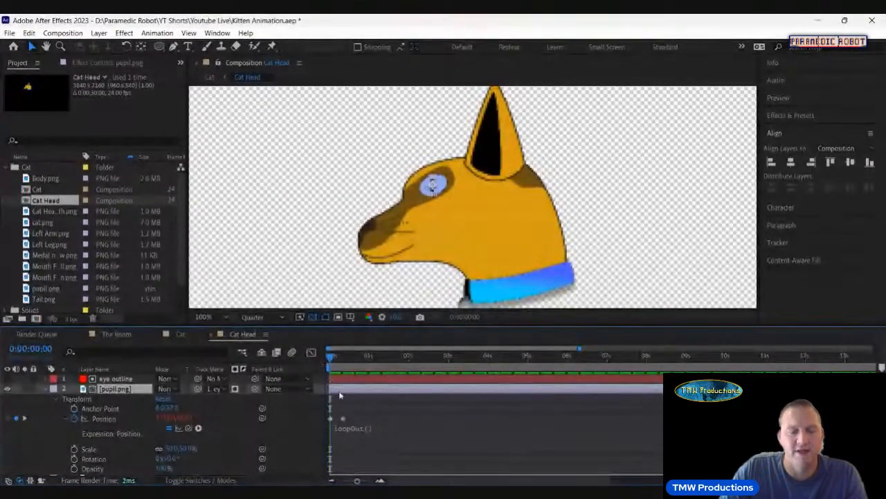
key("space")
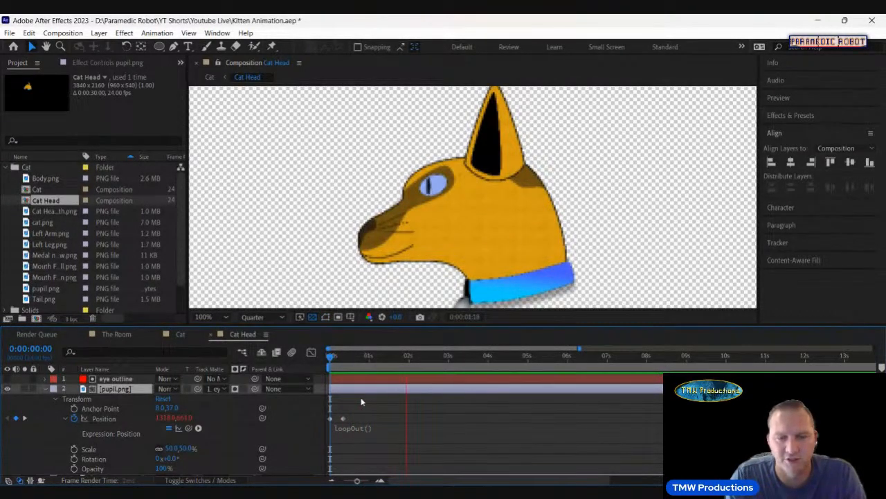
key("space")
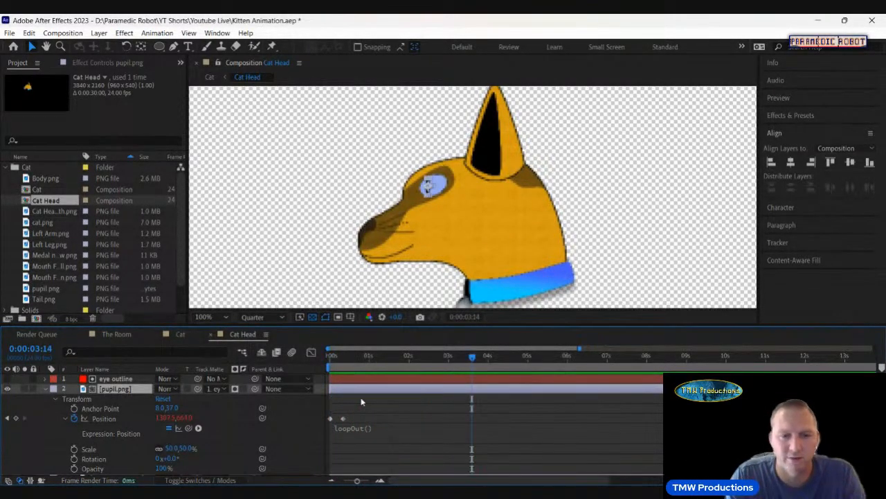
key("ctrl+z")
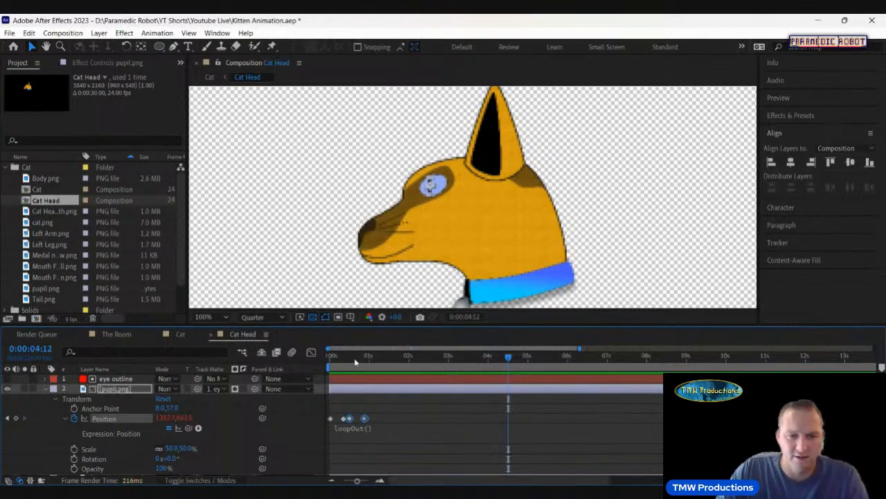
Return to frame 0 and collapse the pupil layer's properties
left_click_drag(354, 361, 329, 361)
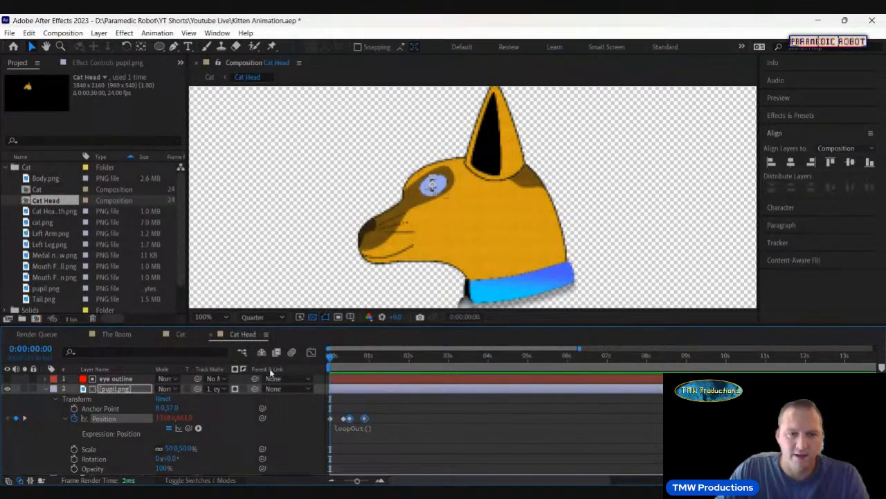
left_click(46, 390)
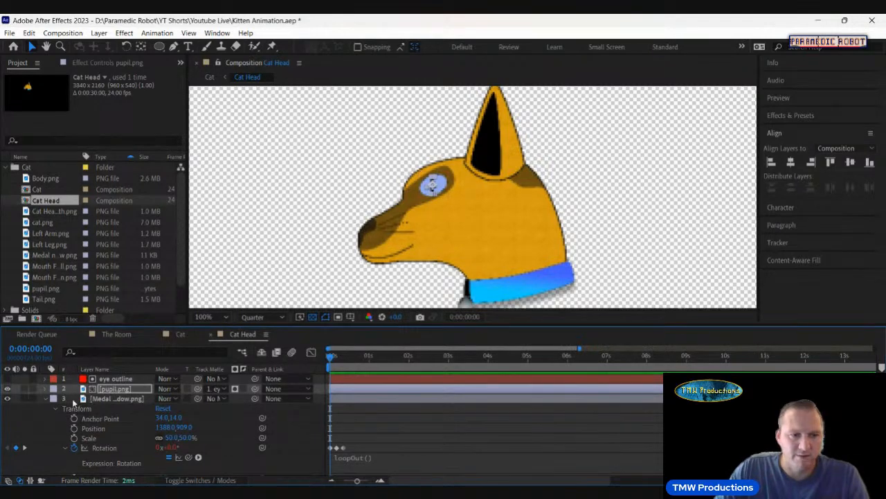
Collapse the medal layer's properties, switch to the Cat composition and preview the whole cat from the start
left_click(46, 398)
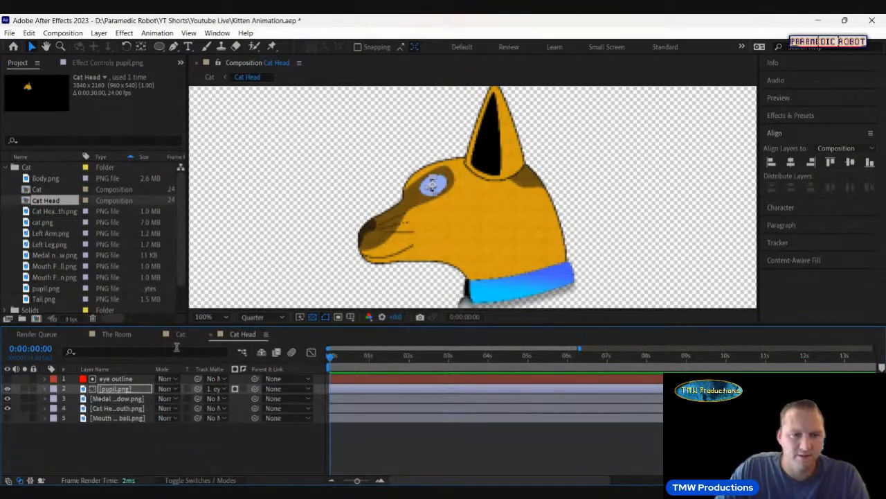
left_click(183, 335)
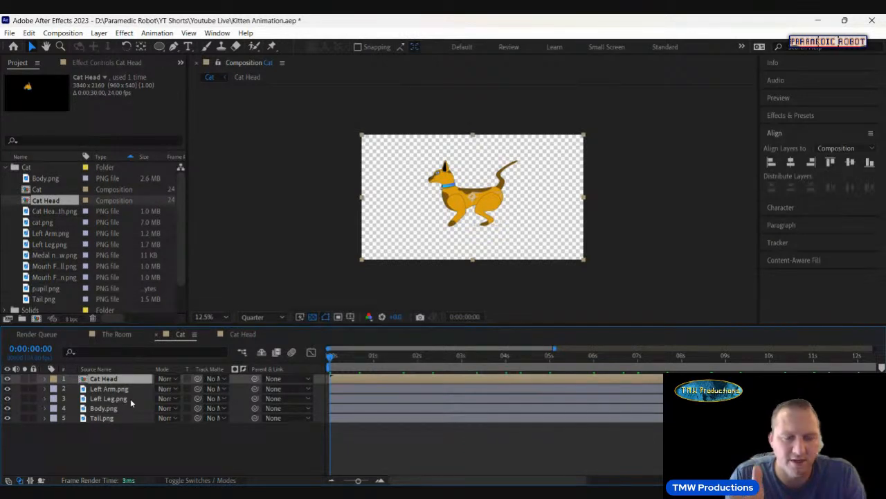
key("period")
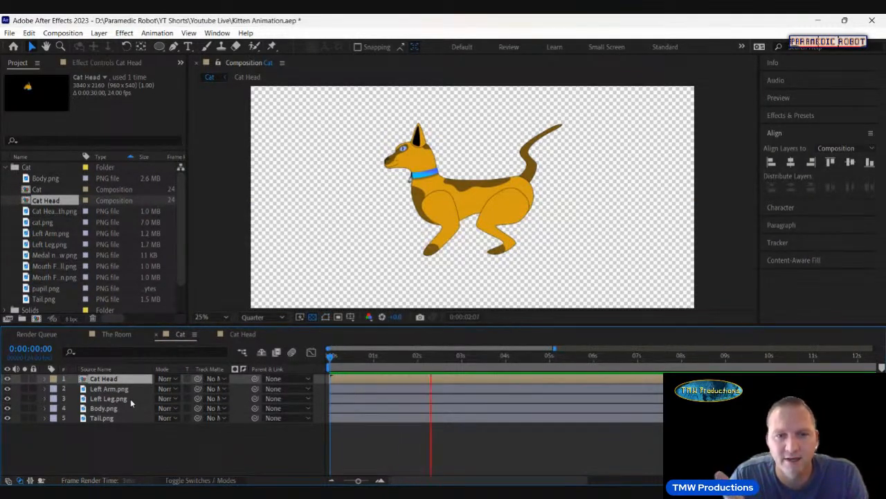
key("space")
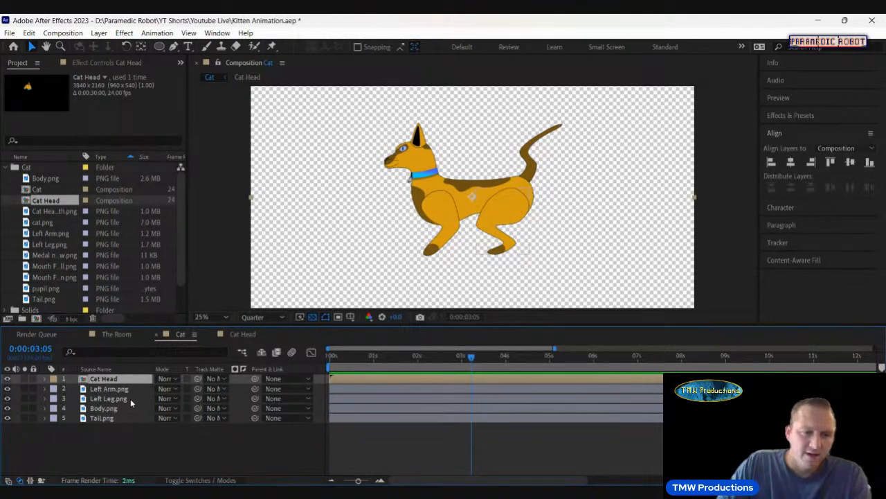
Duplicate the Left Arm layer and rename the copy Right Arm
key("ctrl+Down")
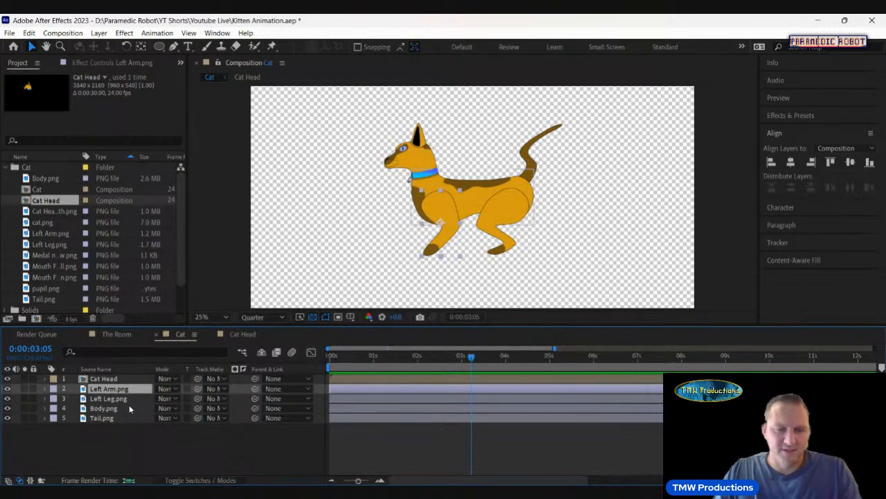
key("ctrl+d")
key("Return")
type("Right Arm")
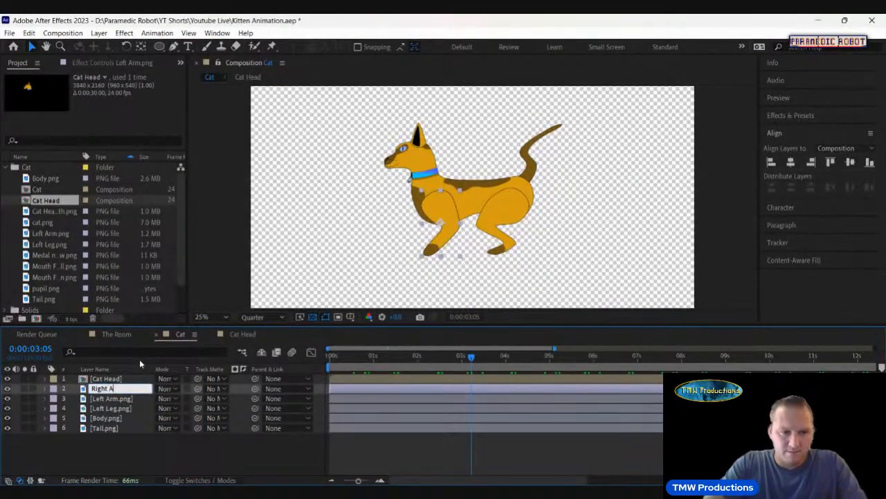
key("Return")
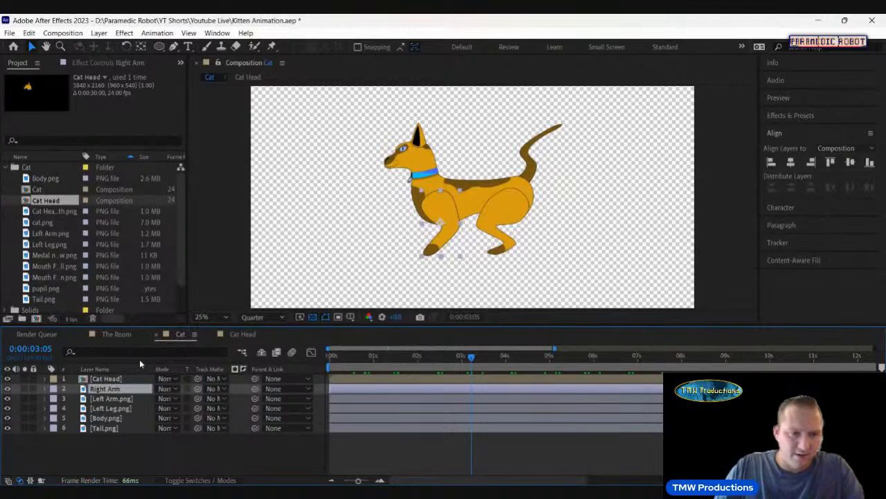
Duplicate the Left Leg layer and rename the copy Right Leg
left_click(119, 408)
key("ctrl+d")
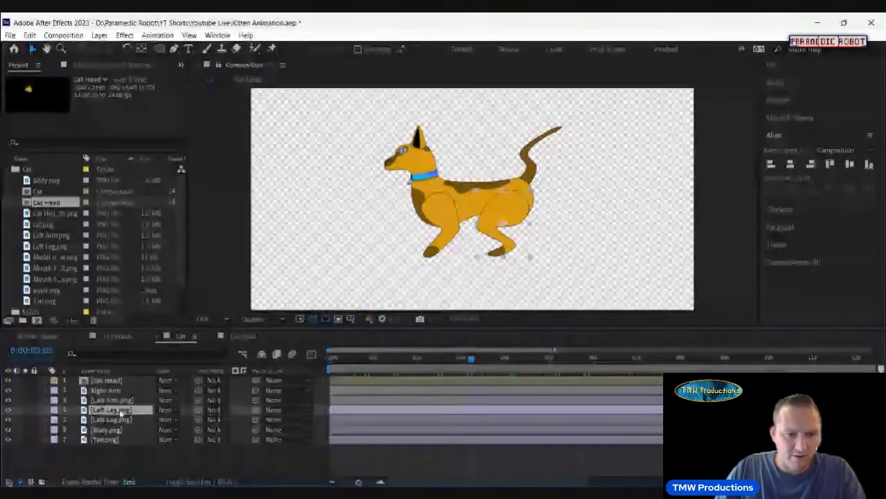
key("Return")
type("Right Leg")
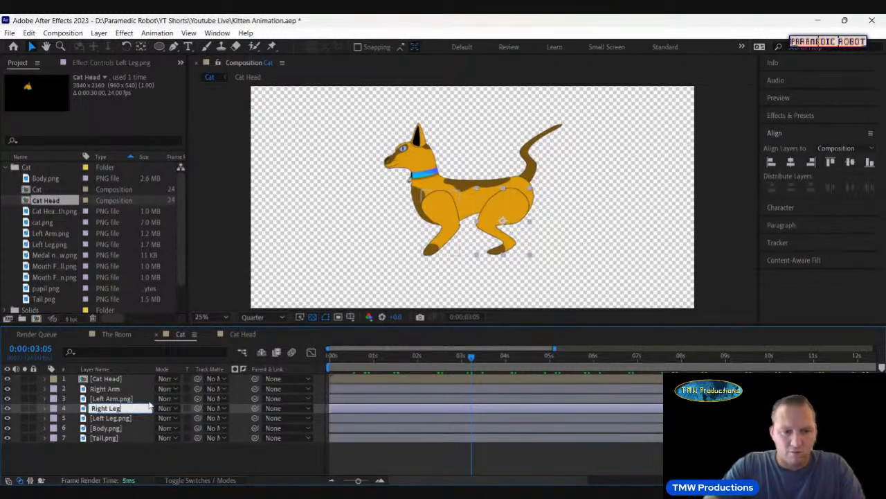
key("Return")
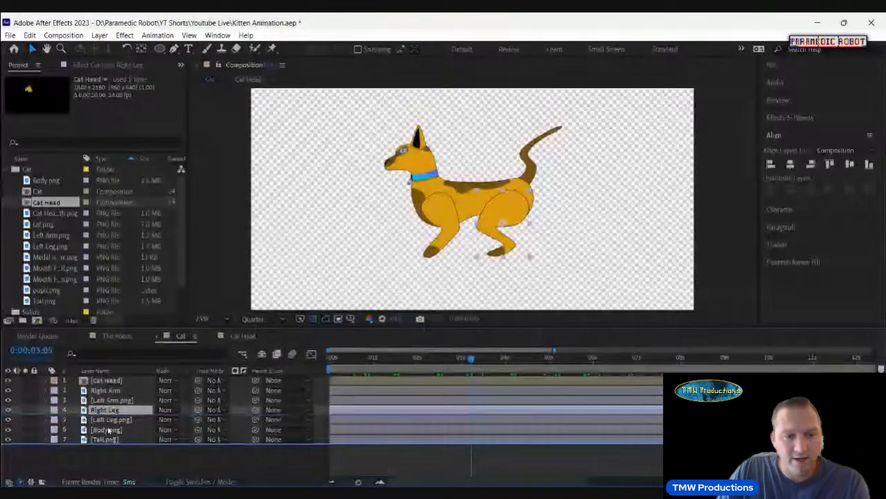
Move the Right Leg and Right Arm layers below the Tail layer in the stacking order
key("ctrl+shift+bracketleft")
left_click(118, 392)
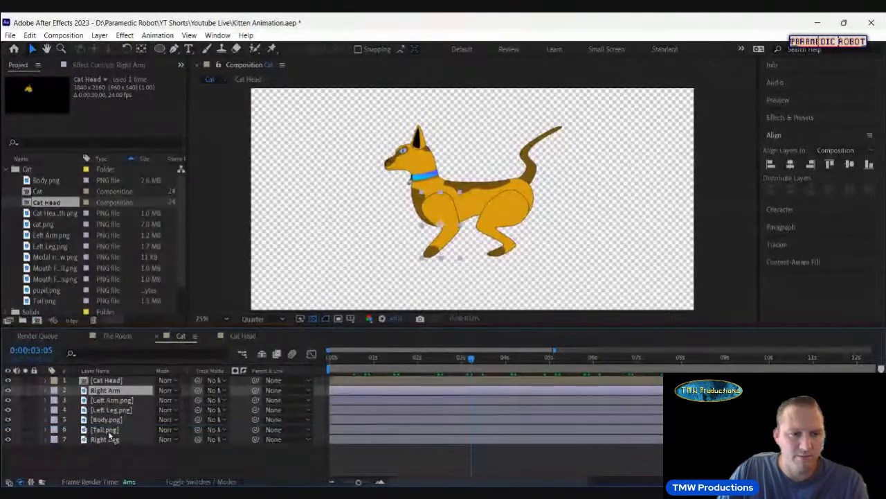
left_click_drag(109, 433, 110, 435)
left_click(127, 411)
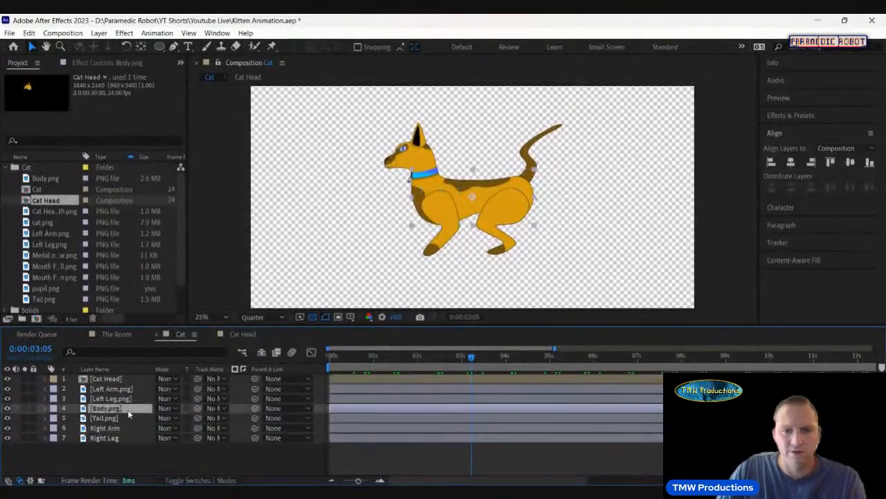
At frame 0, try the Body layer at the bottom and the top of the stack, and return it between Left Leg and Tail
left_click(339, 361)
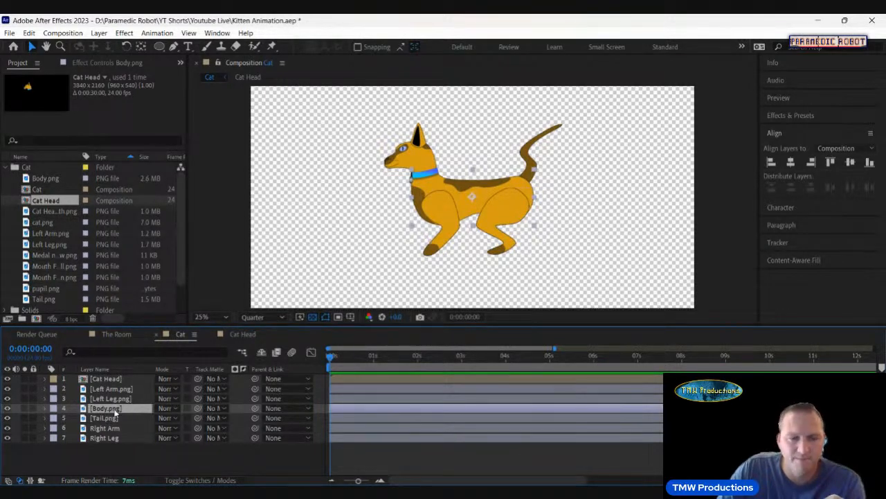
left_click_drag(116, 413, 136, 453)
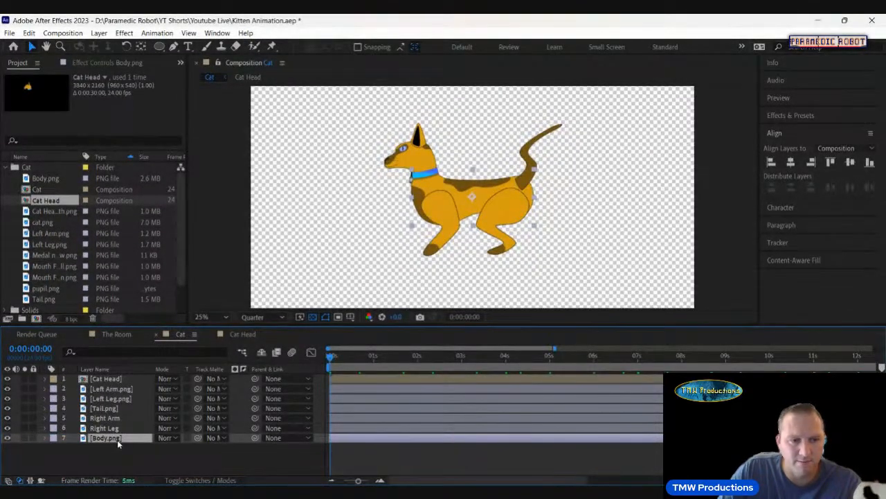
key("ctrl+shift+bracketright")
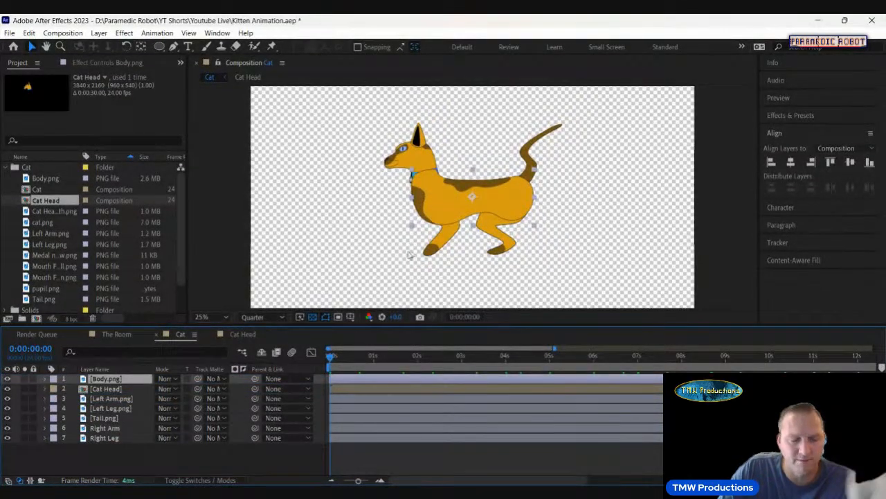
key("ctrl+shift+bracketleft")
key("ctrl+bracketright")
key("ctrl+bracketright")
key("ctrl+bracketright")
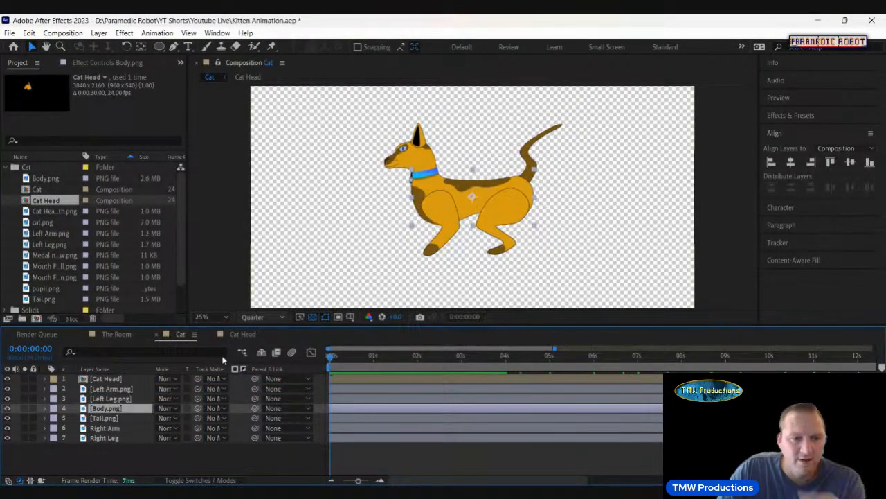
Delete the Right Arm and Right Leg layers
left_click(115, 444)
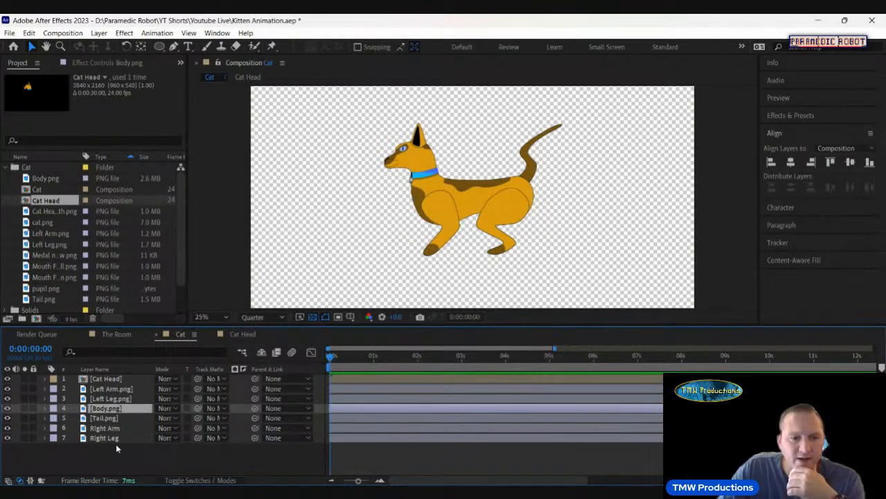
left_click(113, 388)
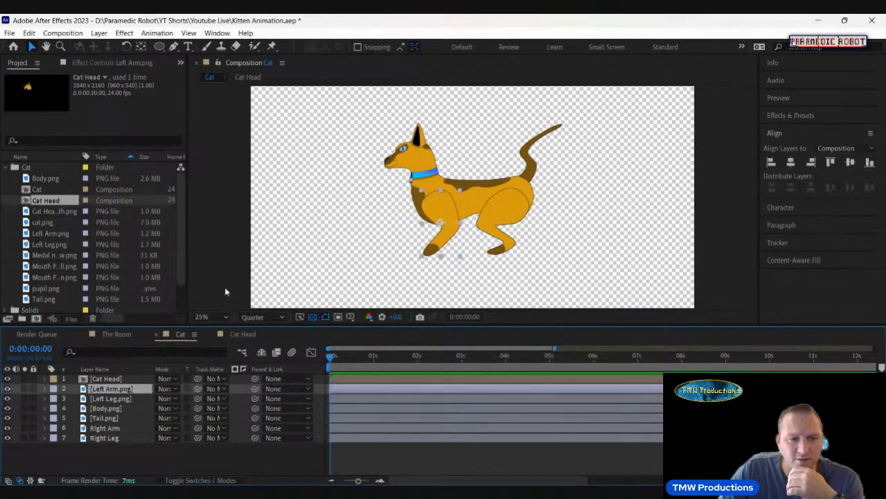
left_click(120, 427)
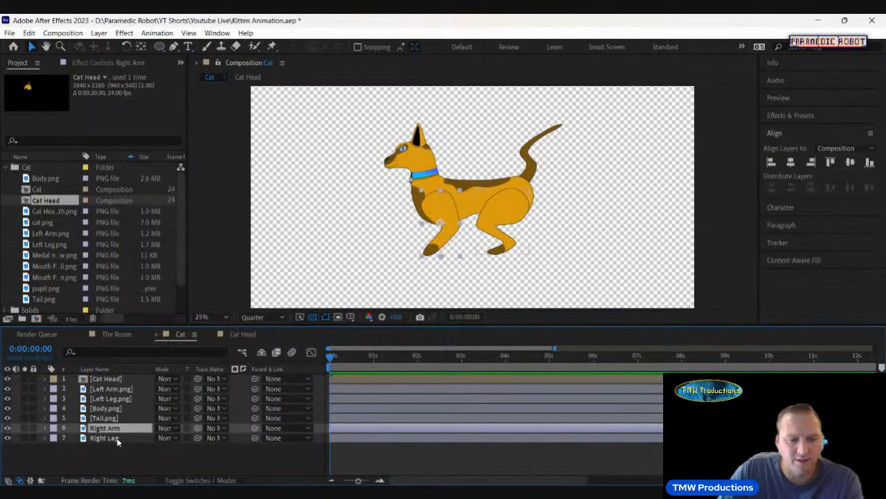
left_click(118, 438, "shift")
key("Delete")
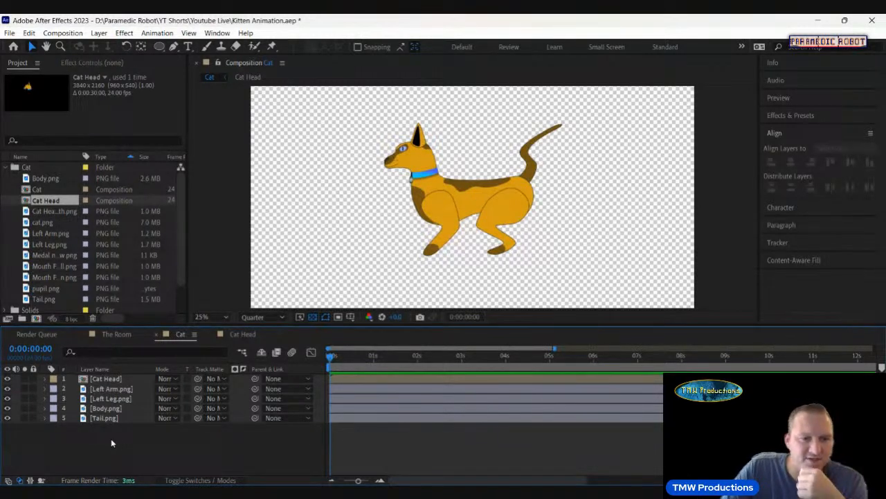
Test the Left Arm layer's rotation at 184° around its default anchor point and undo the rotation
left_click(122, 390)
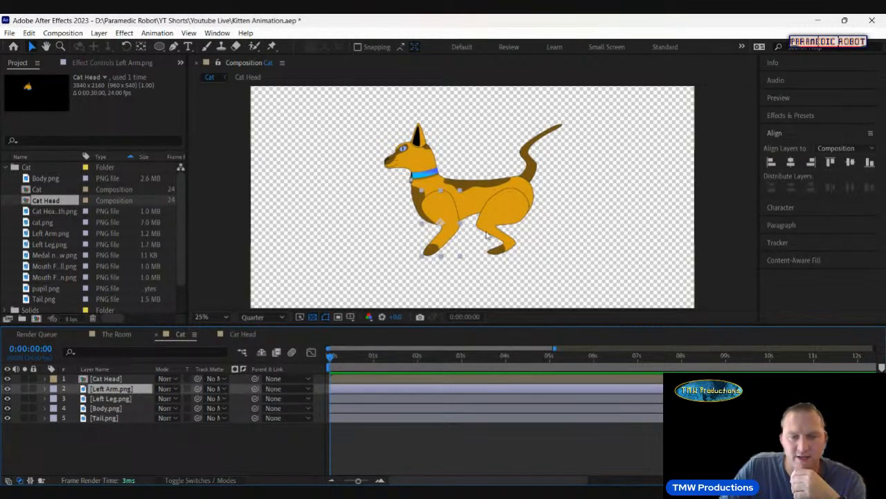
left_click(46, 389)
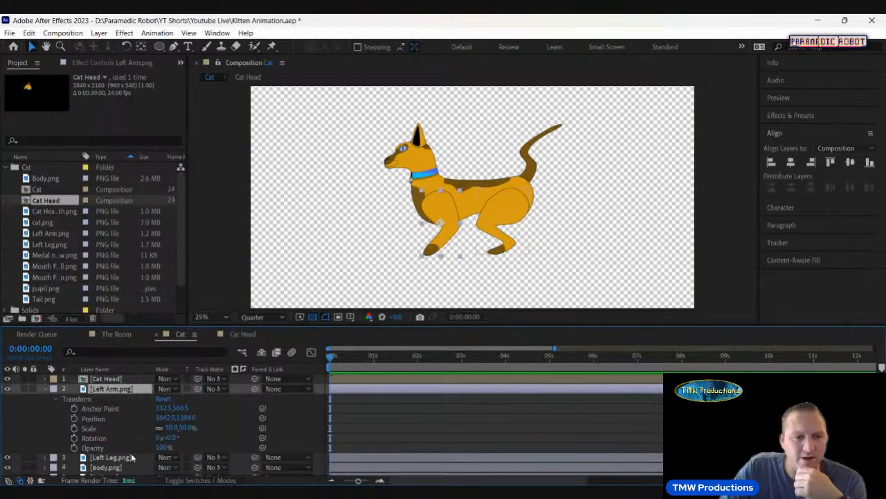
left_click_drag(182, 437, 271, 441)
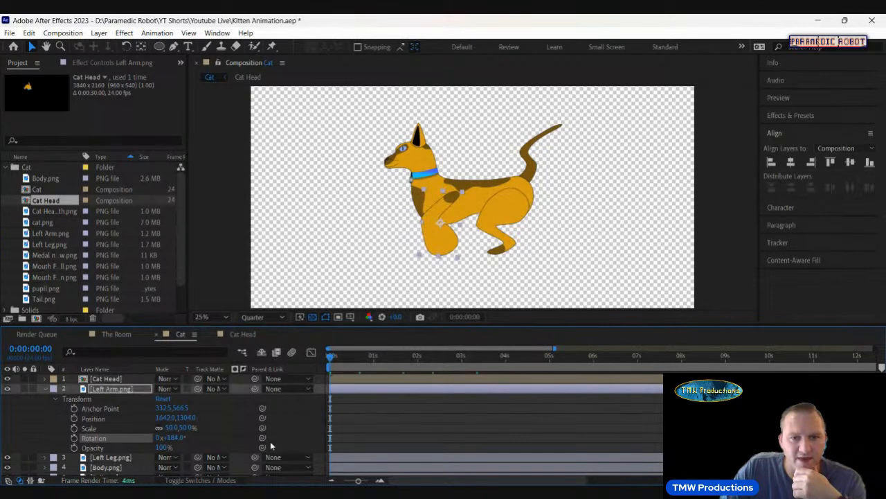
key("ctrl+z")
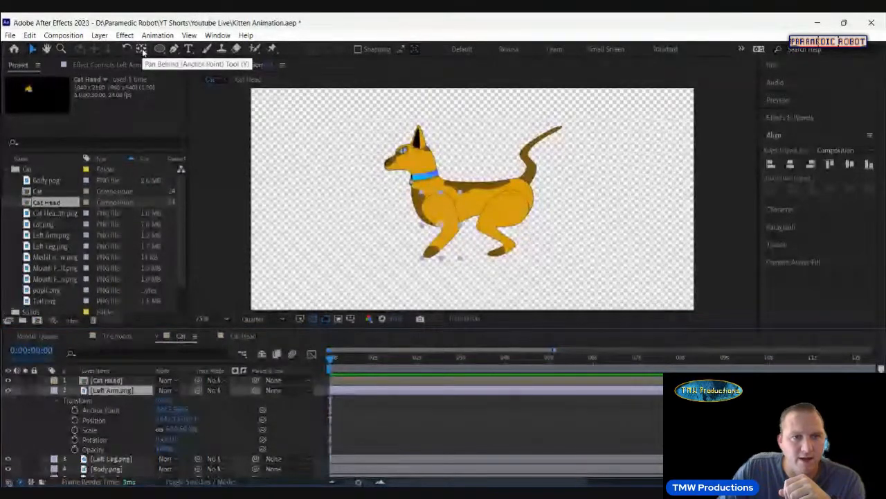
Move the Left Arm's anchor point to the shoulder with the Pan Behind tool, test a 68° rotation and undo the rotation
left_click(141, 49)
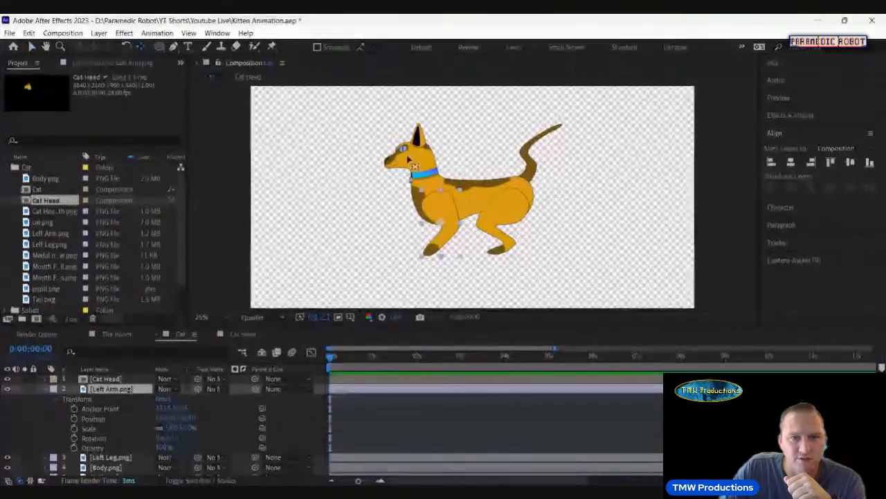
left_click_drag(441, 226, 435, 205)
left_click(241, 421)
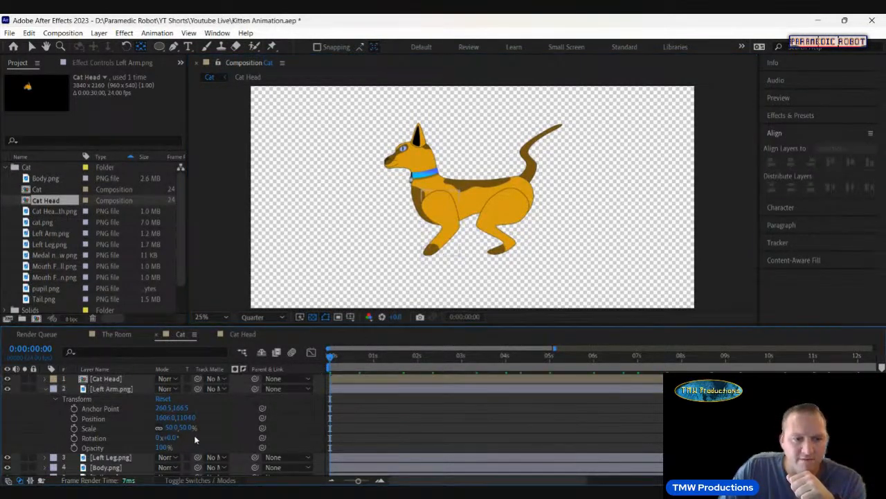
left_click_drag(176, 436, 213, 433)
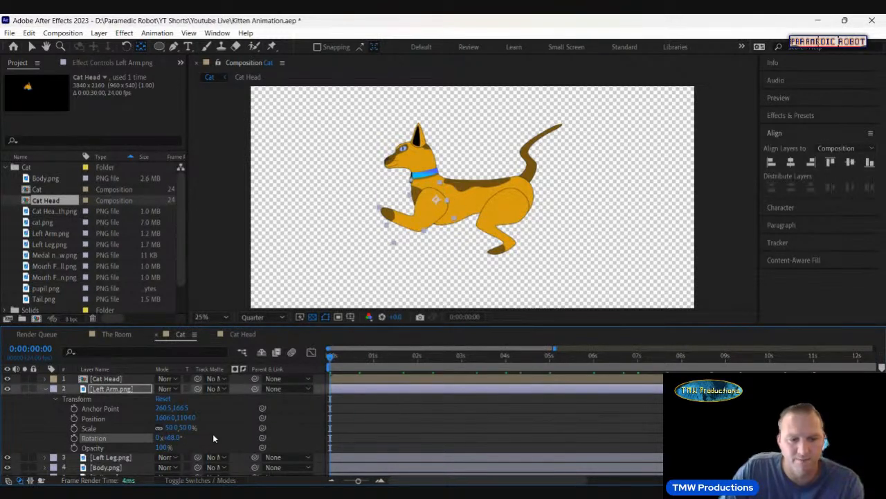
key("ctrl+z")
left_click(46, 389)
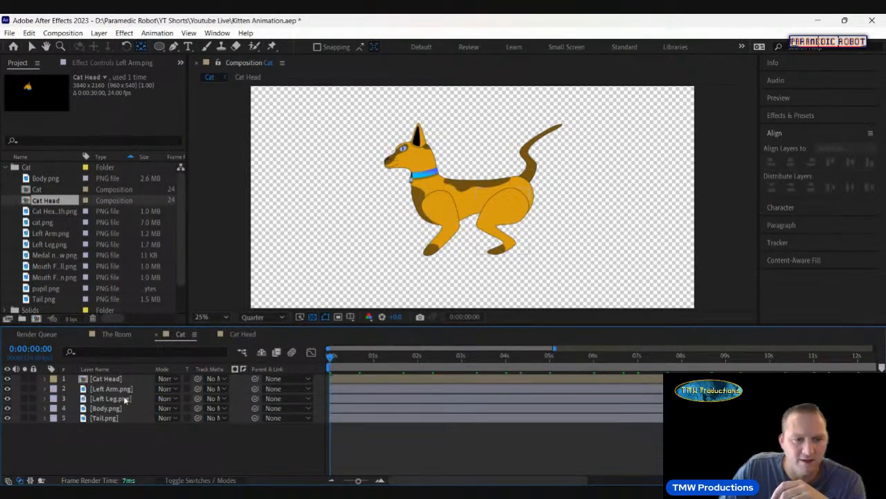
Move the Left Leg's anchor point up to the hip, test a -28° rotation and undo the rotation
left_click(125, 400)
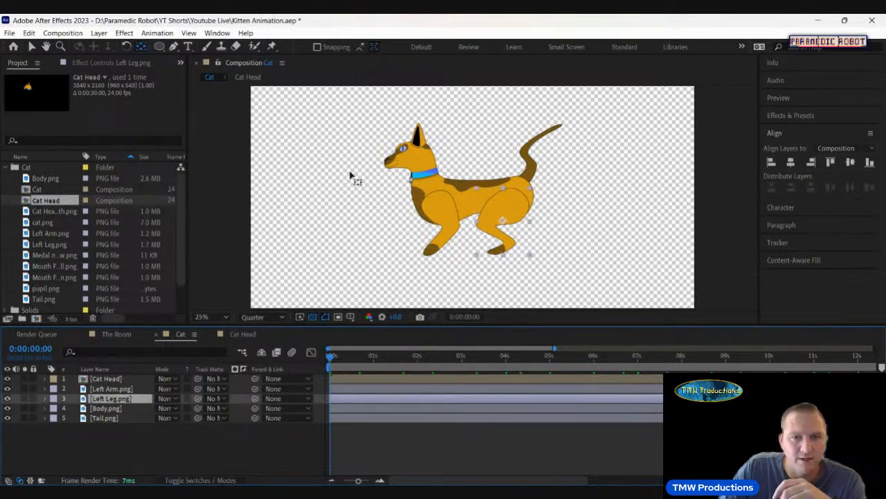
left_click_drag(507, 223, 511, 199)
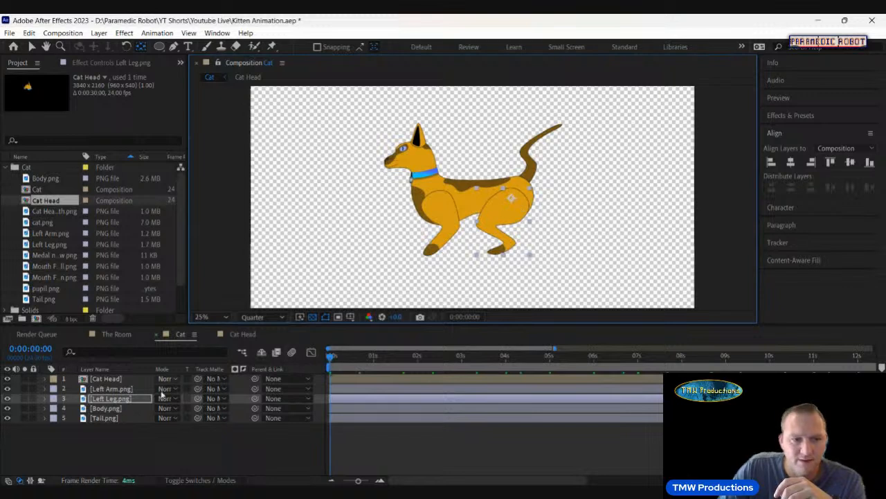
left_click(46, 398)
left_click_drag(171, 448, 178, 448)
key("ctrl+z")
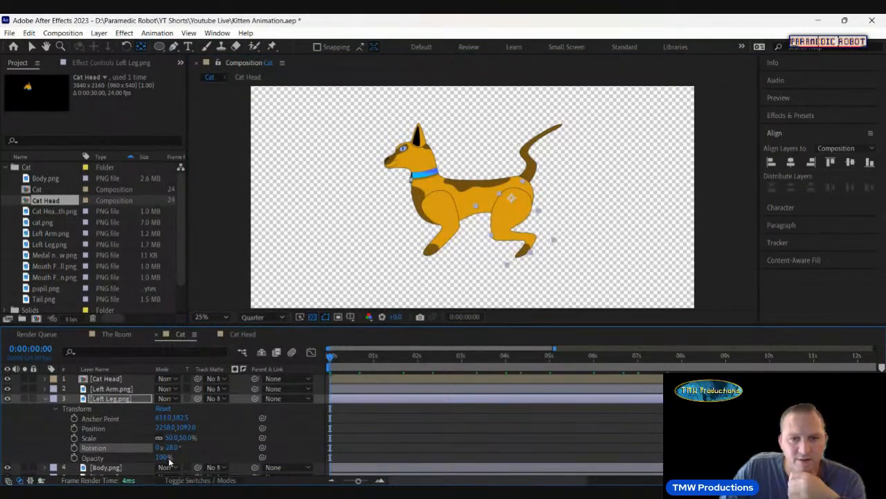
left_click(46, 400)
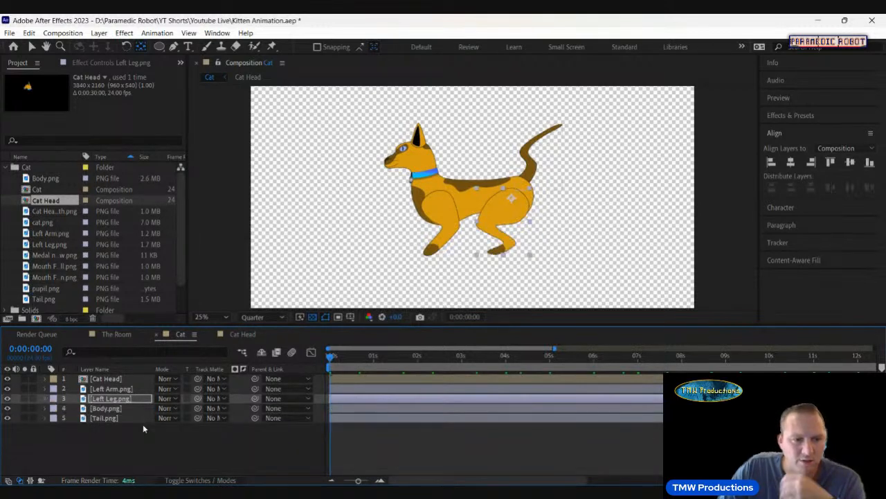
Move the Tail.png layer's anchor point to the base of the tail, at about 148, 996
left_click(104, 408)
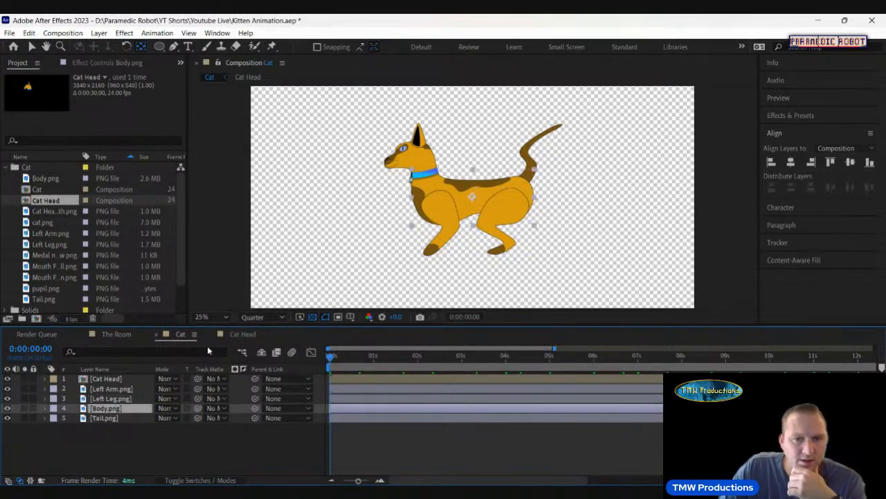
left_click(100, 418)
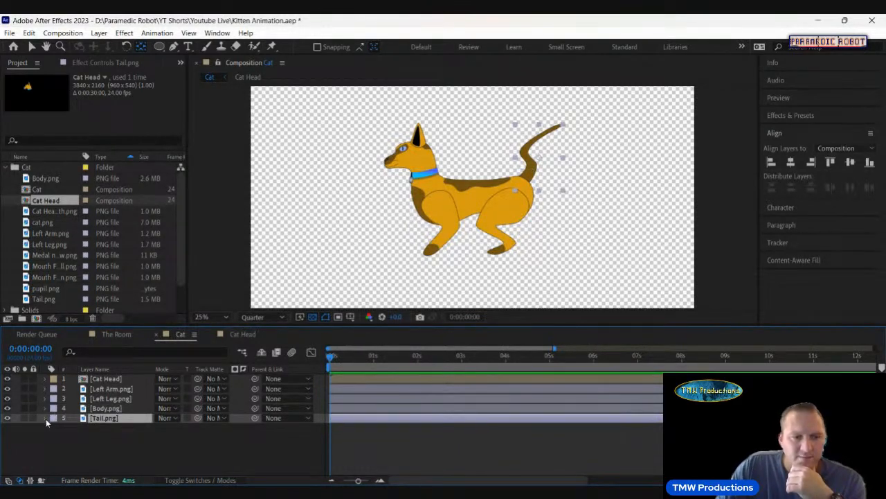
left_click(46, 419)
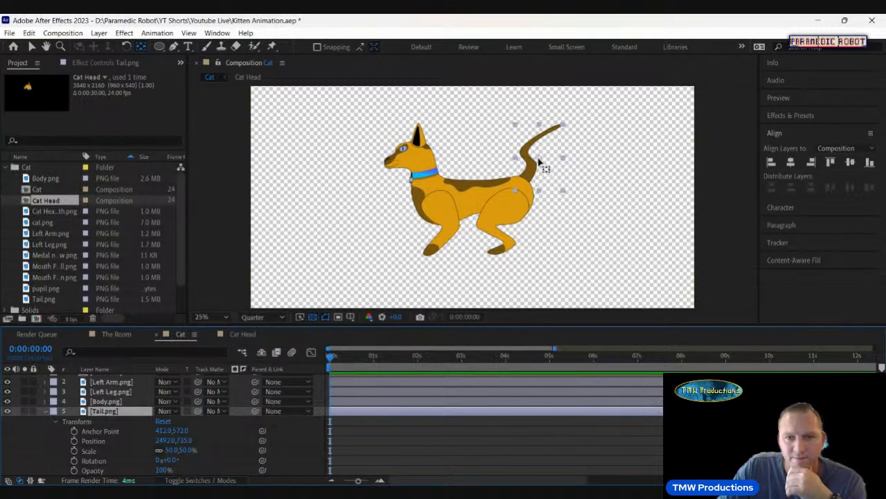
left_click_drag(539, 164, 523, 185)
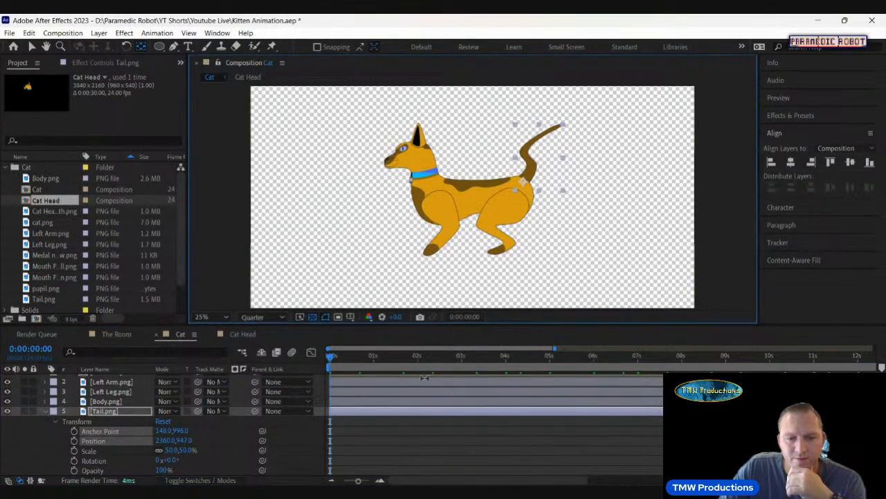
left_click(408, 429)
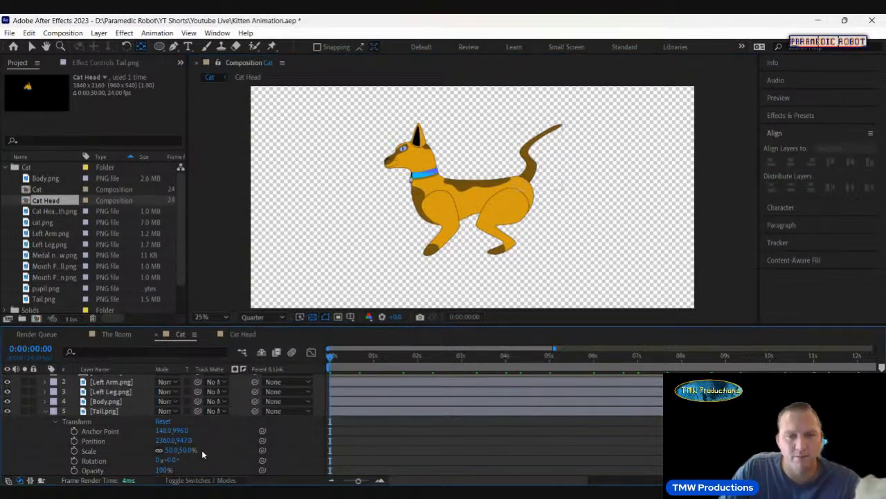
Test the tail's rotation with slightly different anchor point placements at its base, and undo the trials
left_click_drag(177, 459, 191, 459)
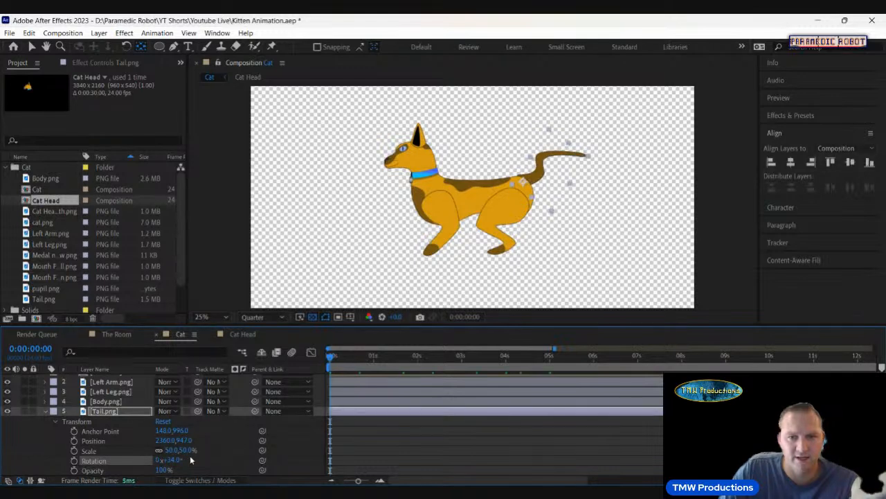
key("ctrl+z")
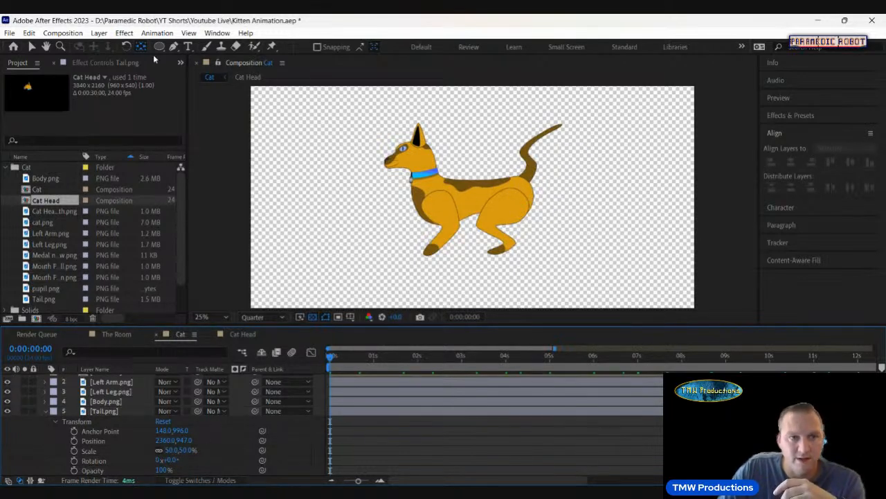
left_click(528, 175)
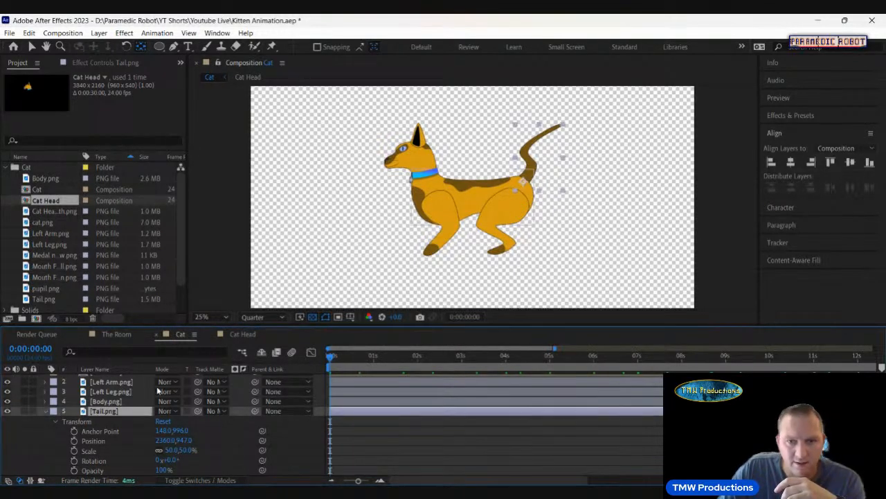
left_click_drag(524, 171, 528, 182)
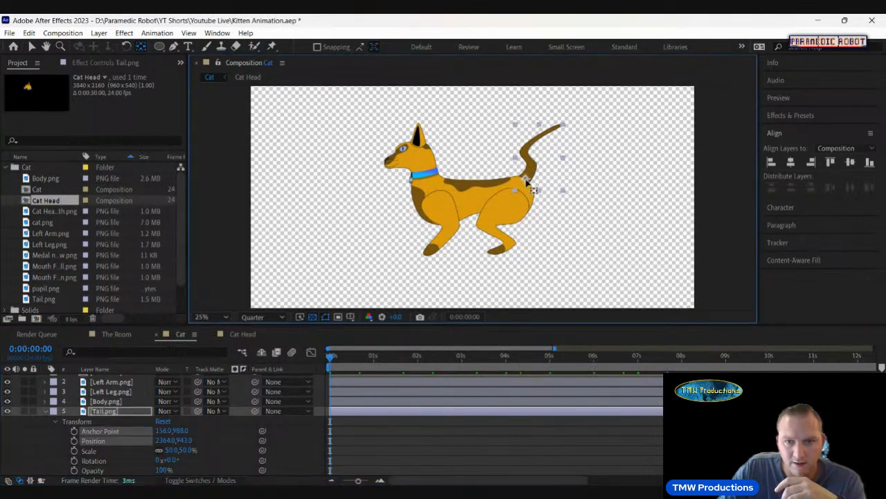
left_click_drag(170, 460, 192, 451)
key("ctrl+z")
key("ctrl+z")
key("ctrl+z")
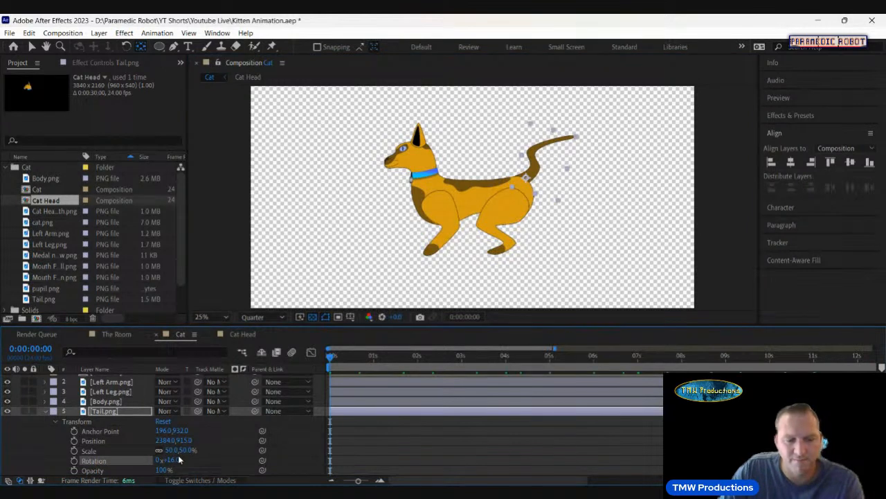
left_click(45, 412)
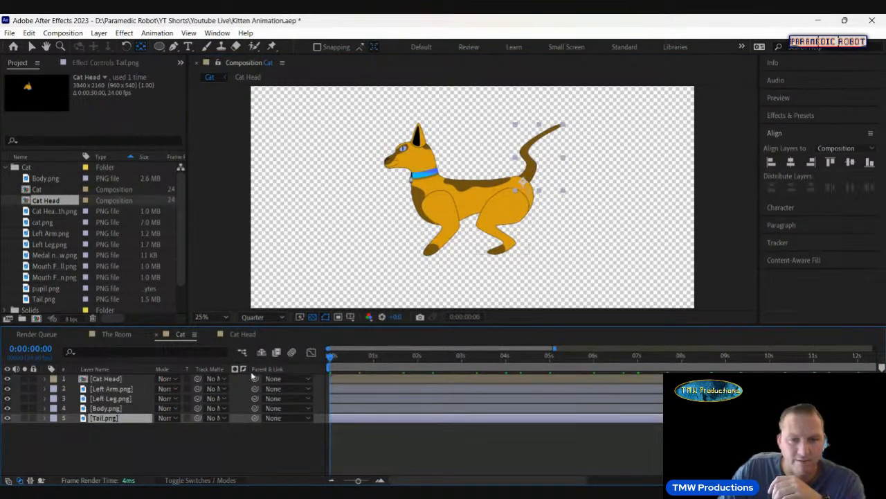
left_click(134, 436)
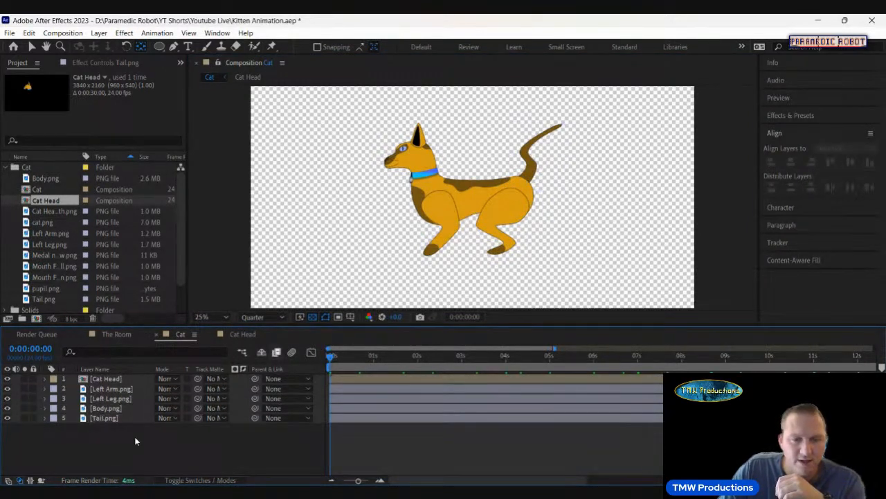
Duplicate the Left Leg.png layer, name the copy "Right leg" and place it directly below Body.png
key("v")
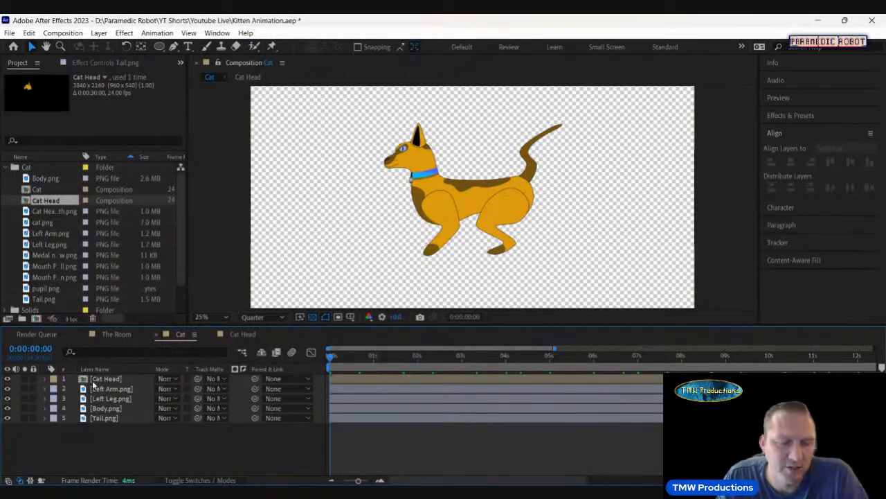
left_click(116, 399)
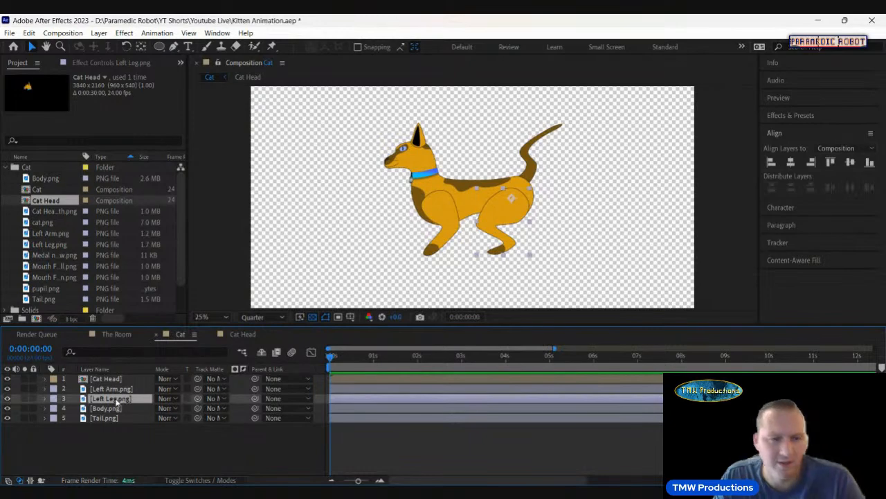
key("ctrl+d")
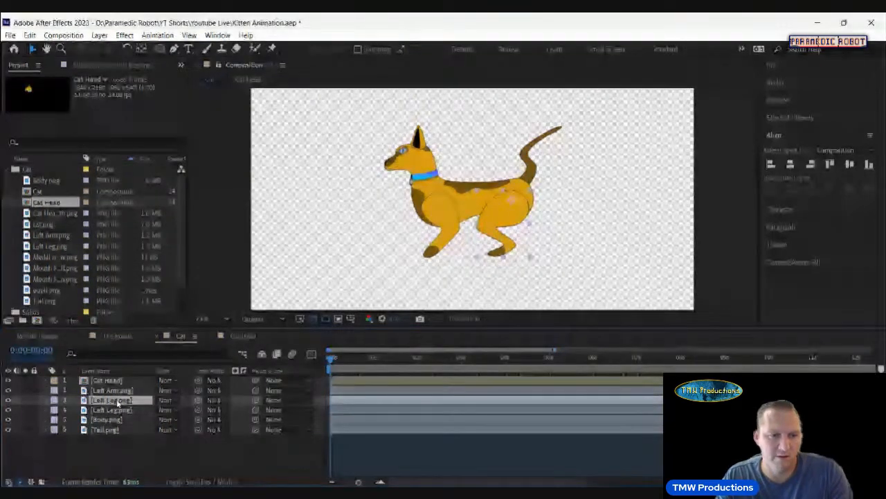
key("Return")
type("Right leg")
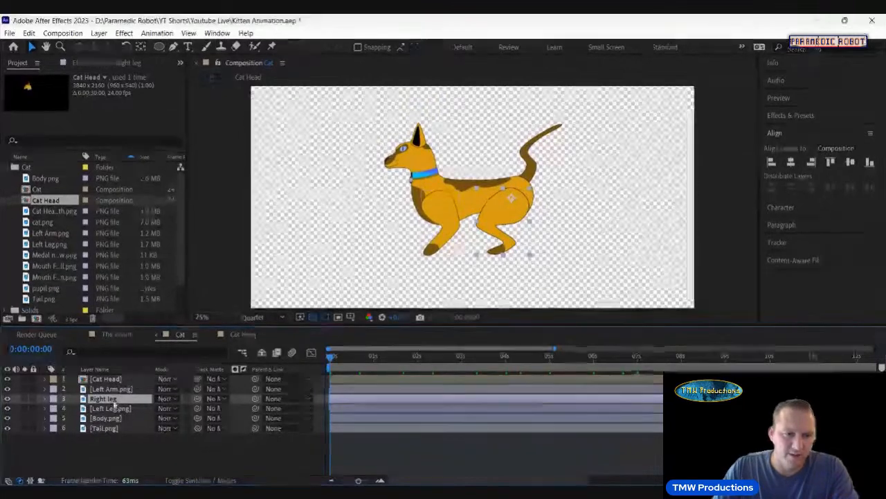
left_click_drag(112, 401, 117, 423)
Duplicate the Left Arm.png layer, name the copy "Right Arm" and place it directly below Body.png
left_click(120, 393)
key("ctrl+d")
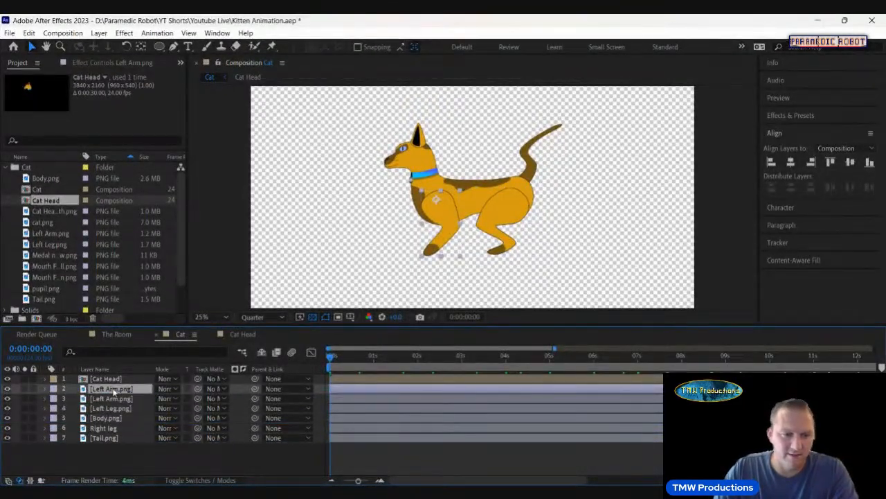
key("Return")
type("Right Arm")
key("Return")
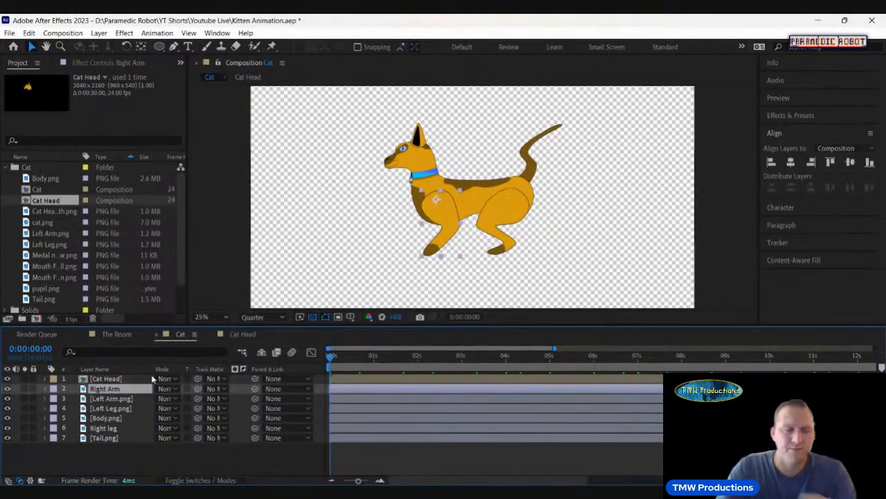
left_click_drag(108, 393, 106, 422)
left_click(131, 452)
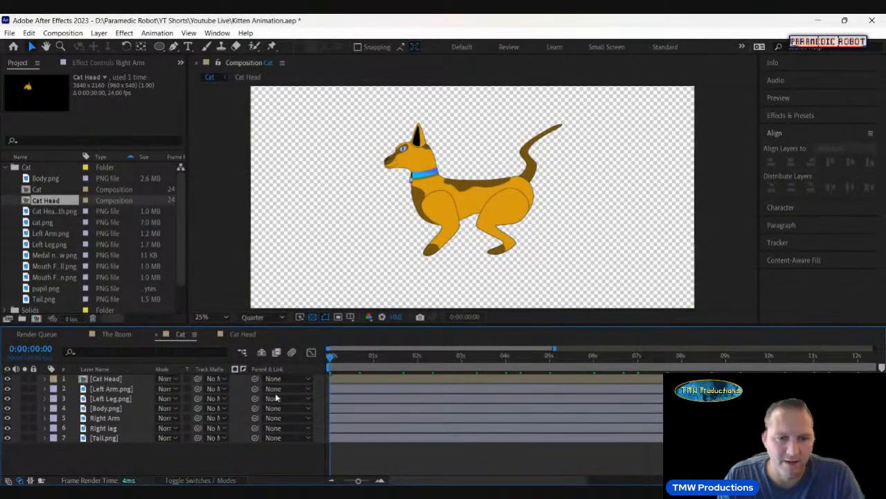
Start position and rotation keyframes on Left Arm.png at frame 0, and set its rotation to 70° at frame 4
left_click(44, 389)
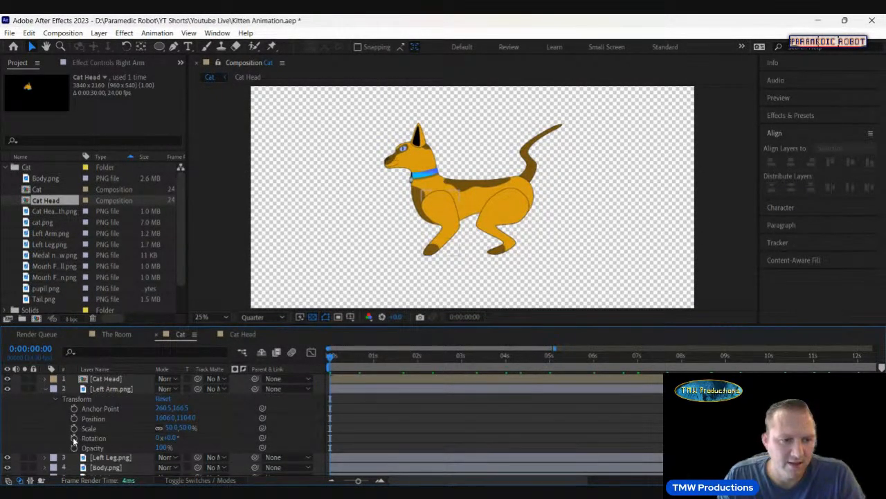
left_click(74, 438)
left_click(74, 418)
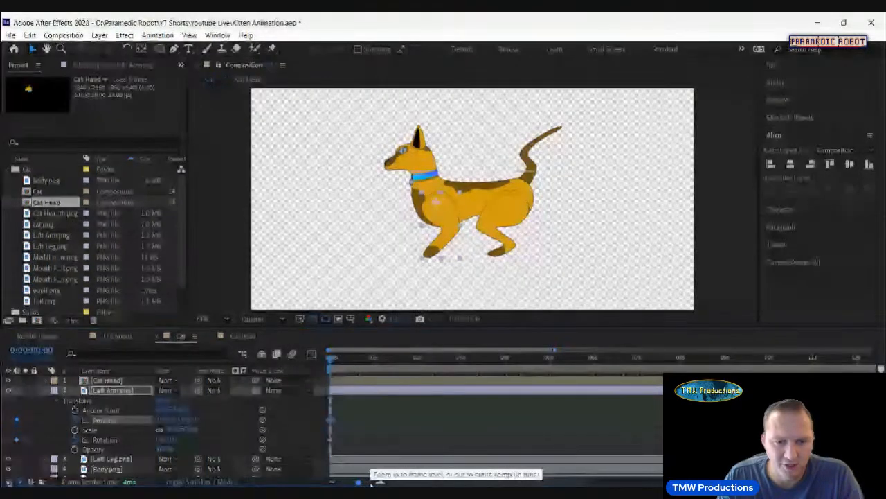
left_click(369, 482)
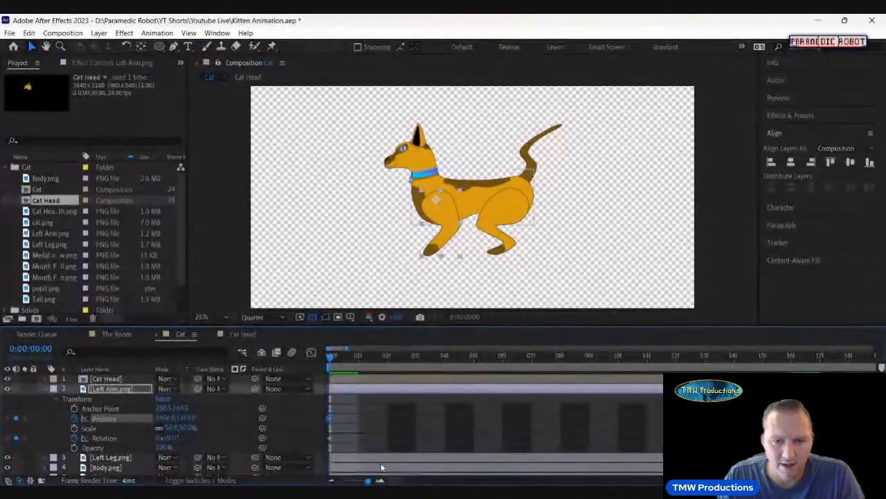
left_click(447, 361)
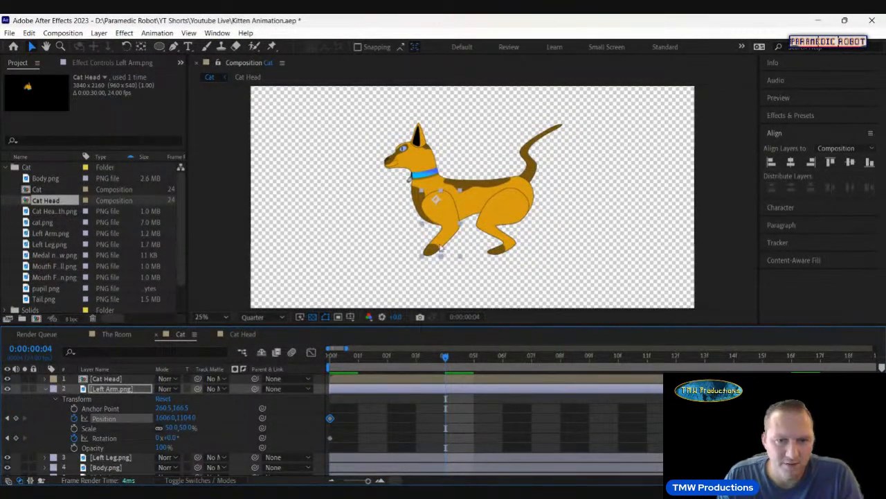
left_click_drag(173, 439, 214, 437)
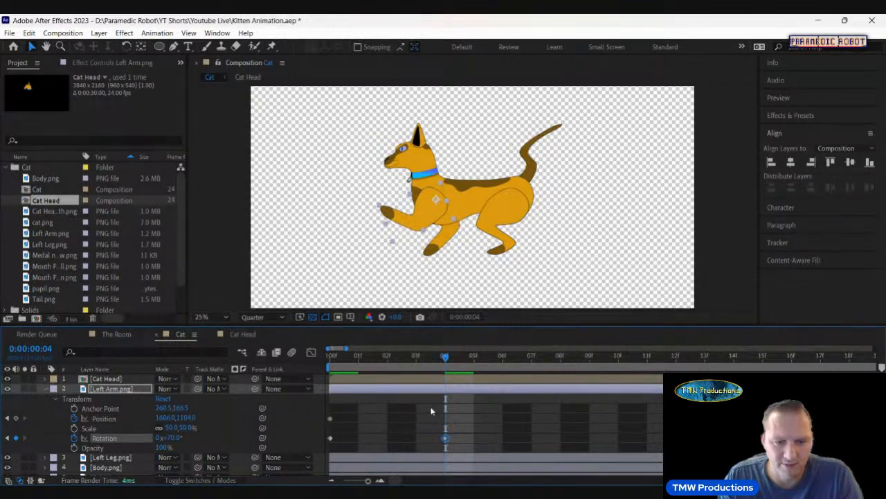
Add a rotation keyframe of 0° to Left Arm.png at frame 8
left_click(561, 361)
left_click(177, 438)
type("0")
key("Return")
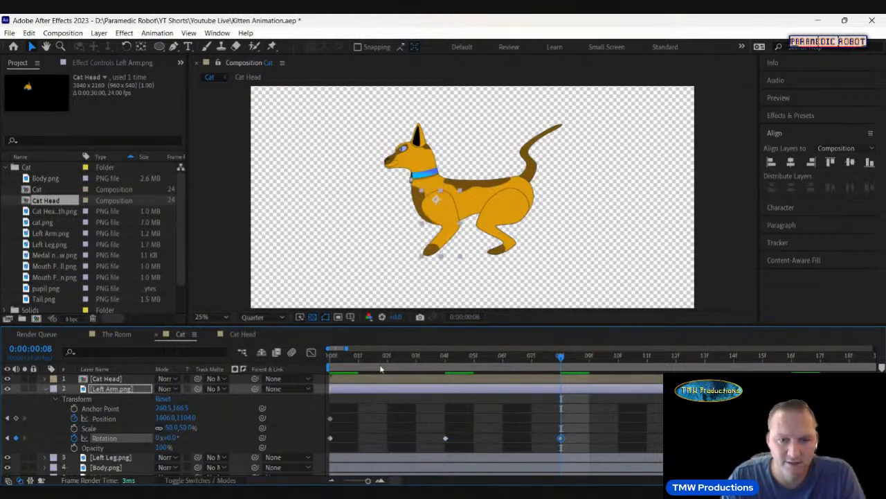
Preview the left arm's swing from the first frame and collapse its layer properties
left_click(362, 356)
left_click_drag(363, 358, 310, 368)
key("space")
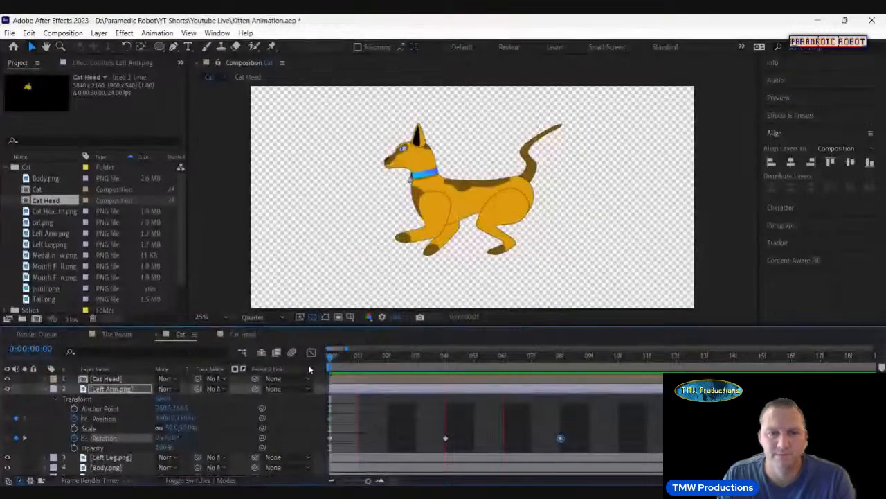
key("space")
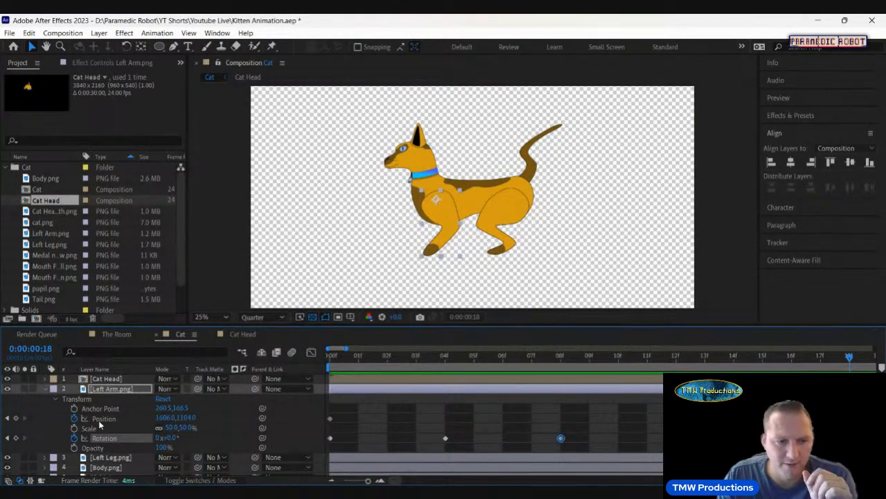
left_click(44, 388)
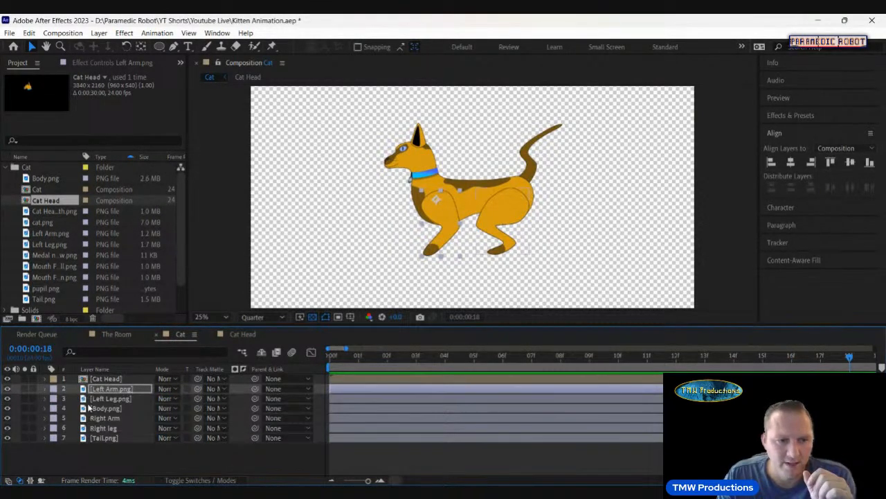
Start rotation keyframes on Left Leg.png at frame 0, and set its rotation to -70° at frame 4
left_click(45, 399)
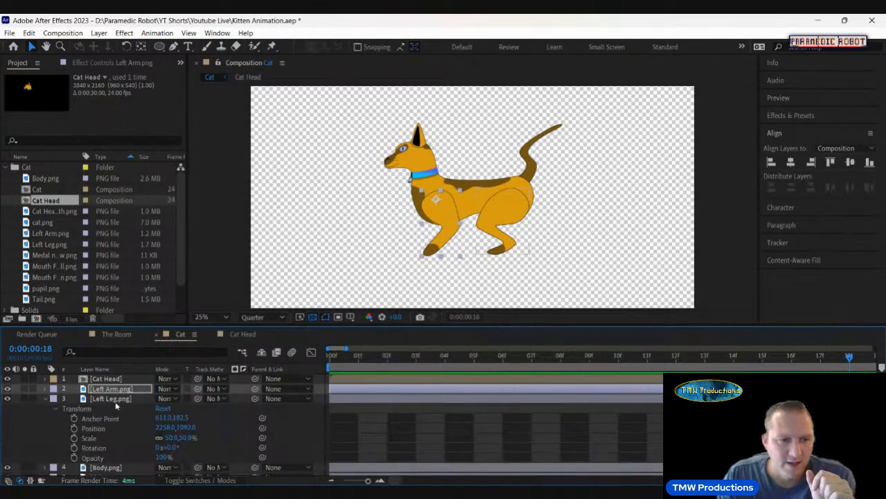
left_click(110, 400)
left_click(336, 359)
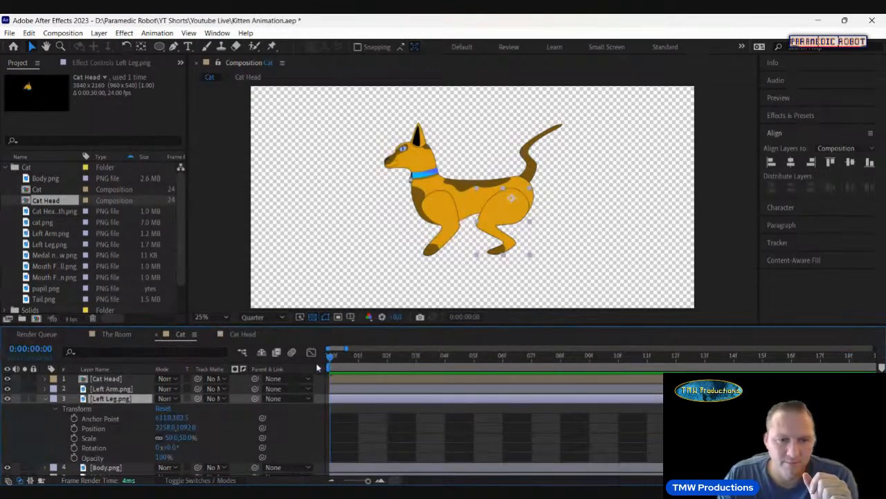
left_click(74, 447)
left_click(445, 356)
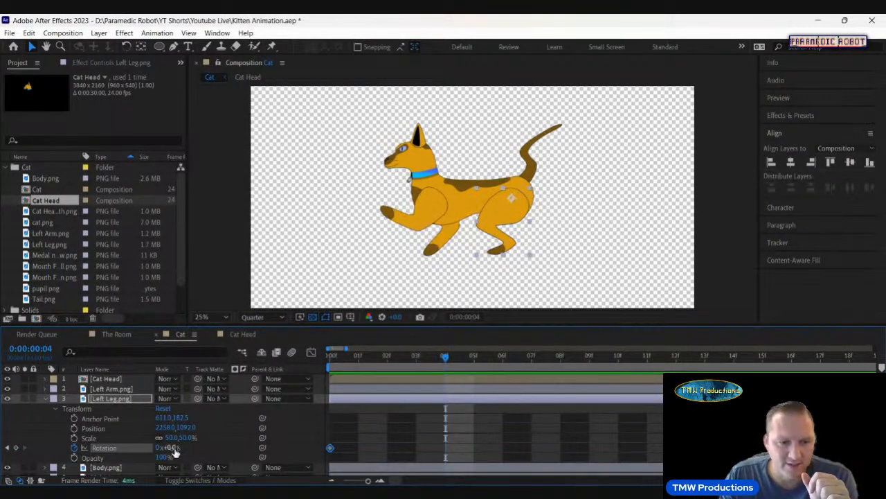
left_click_drag(175, 451, 141, 455)
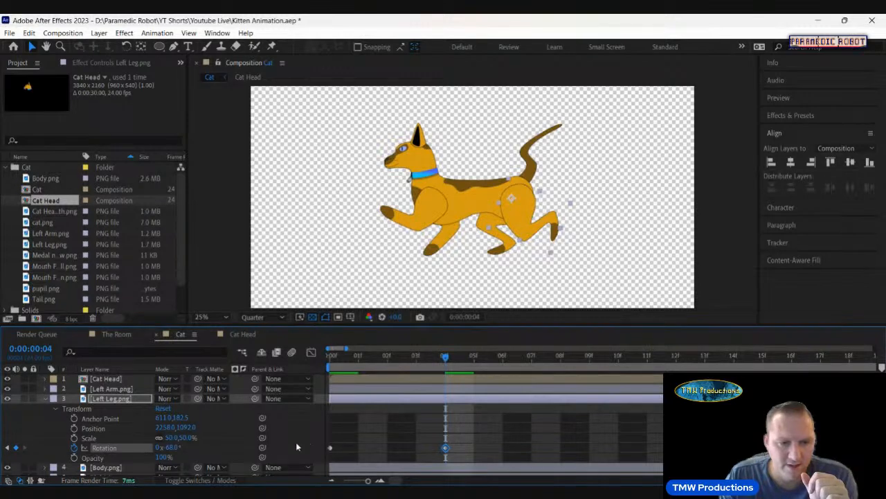
left_click(173, 448)
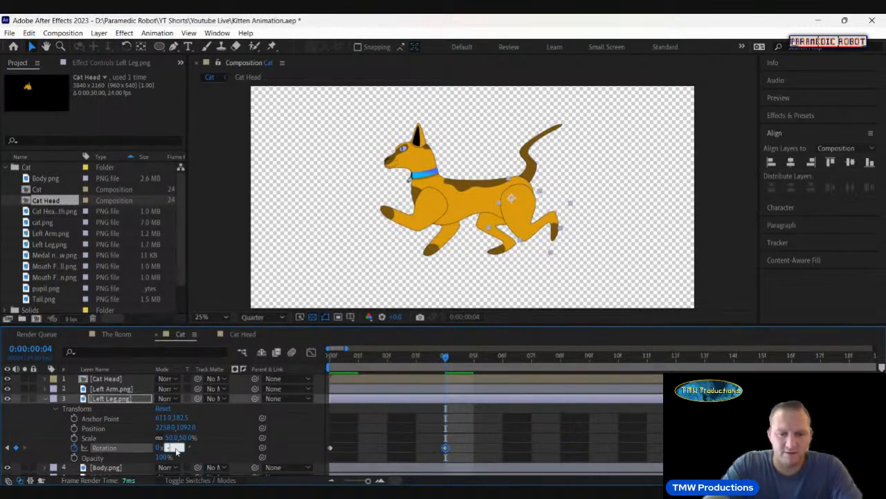
type("-7")
key("Return")
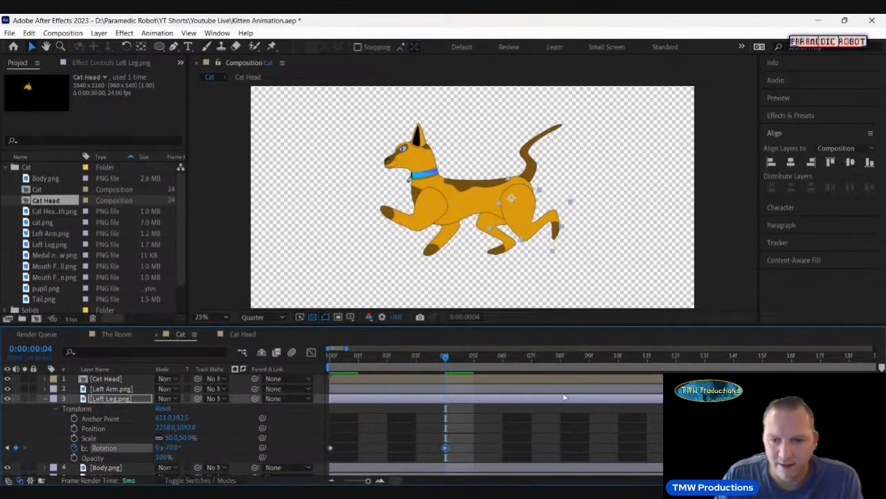
Add a rotation keyframe of 0° to Left Leg.png at frame 8
left_click(561, 359)
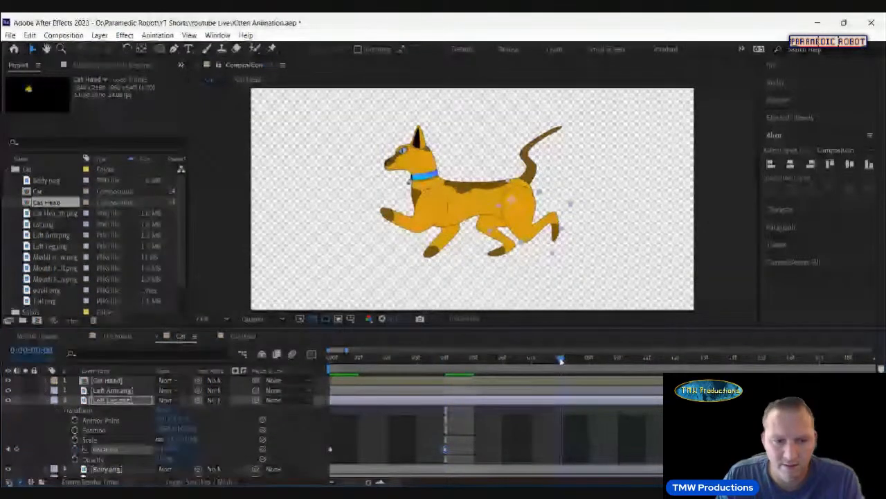
left_click(174, 447)
type("0")
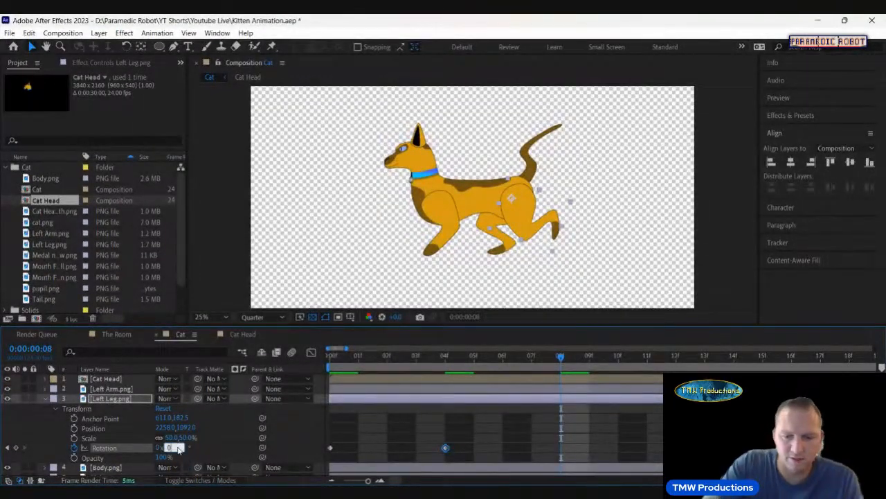
key("Return")
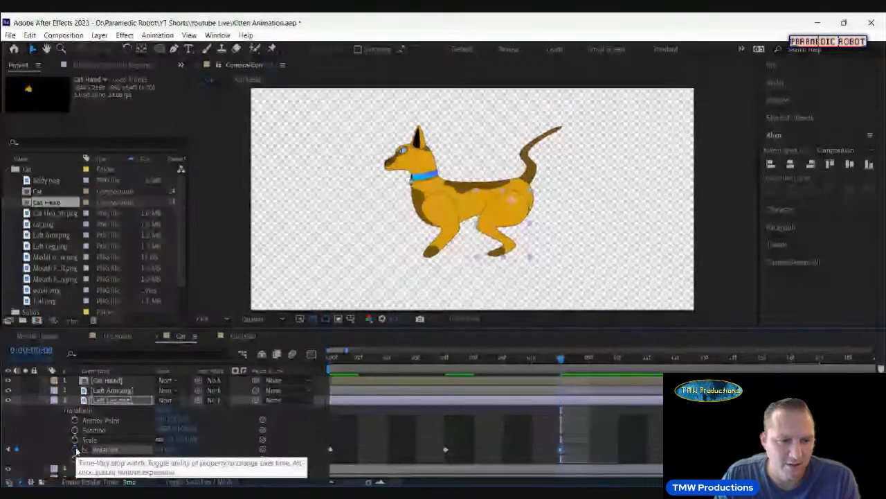
Apply a loopOut() expression to the rotation of Left Leg.png and return to the first frame
left_click(75, 450, "alt")
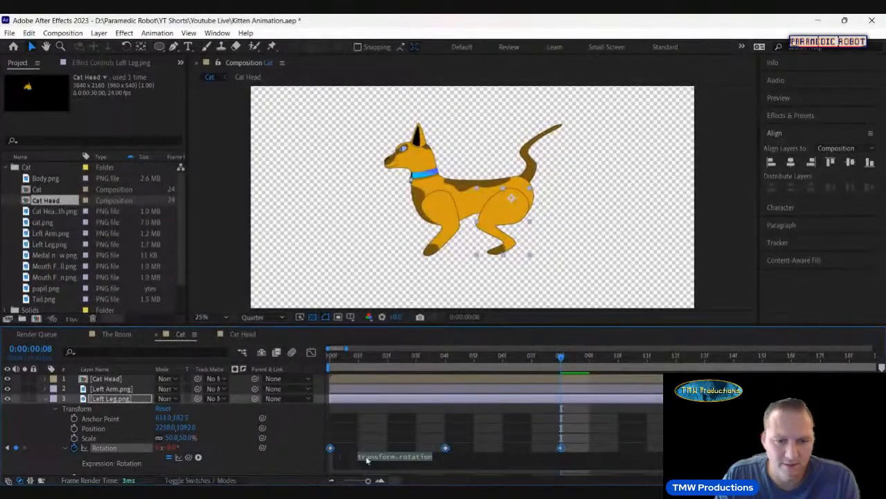
type("loop")
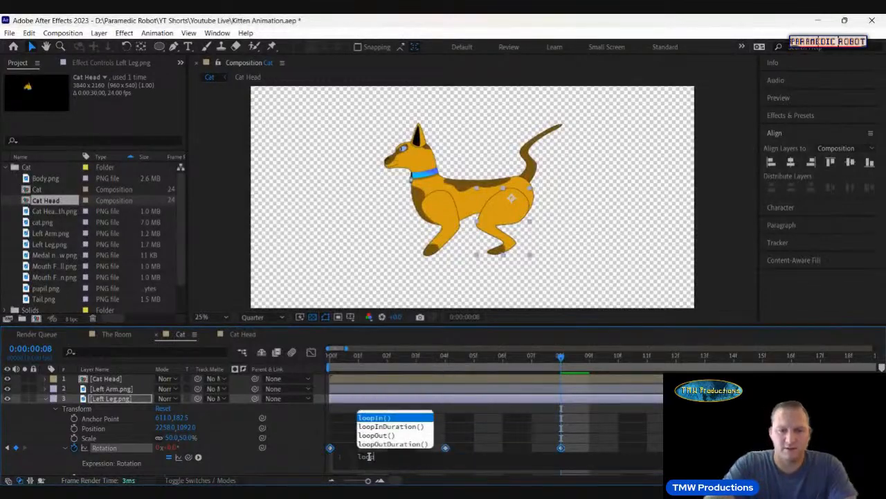
type("Out")
key("Return")
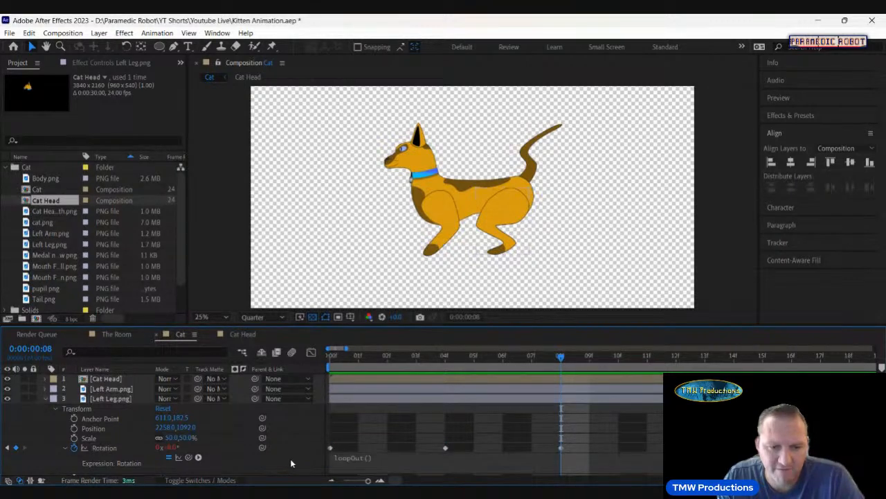
left_click(290, 459)
left_click(332, 357)
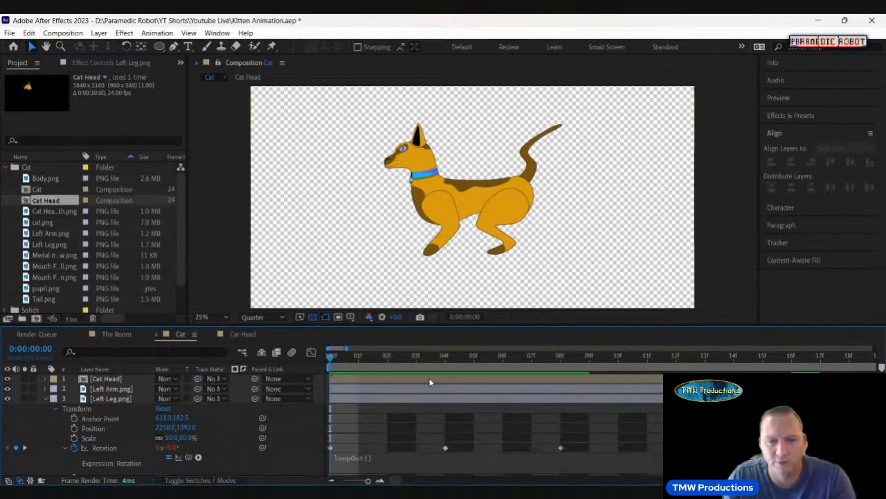
Apply a loopOut() expression to the rotation of Left Arm.png
left_click(99, 390)
left_click(46, 388)
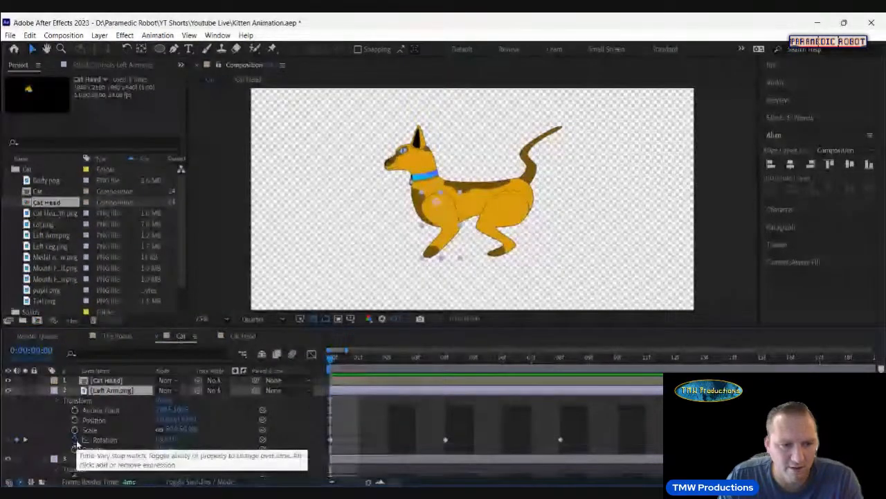
left_click(74, 438, "alt")
type("loo")
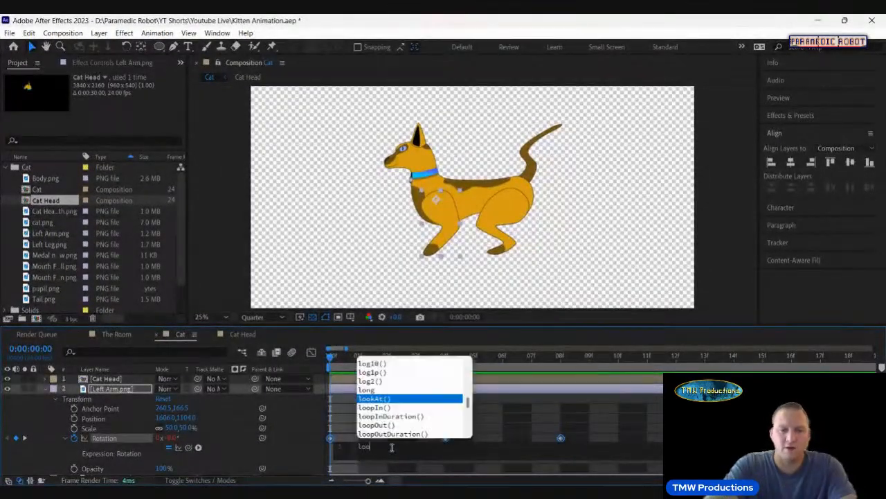
type("pOut")
key("Return")
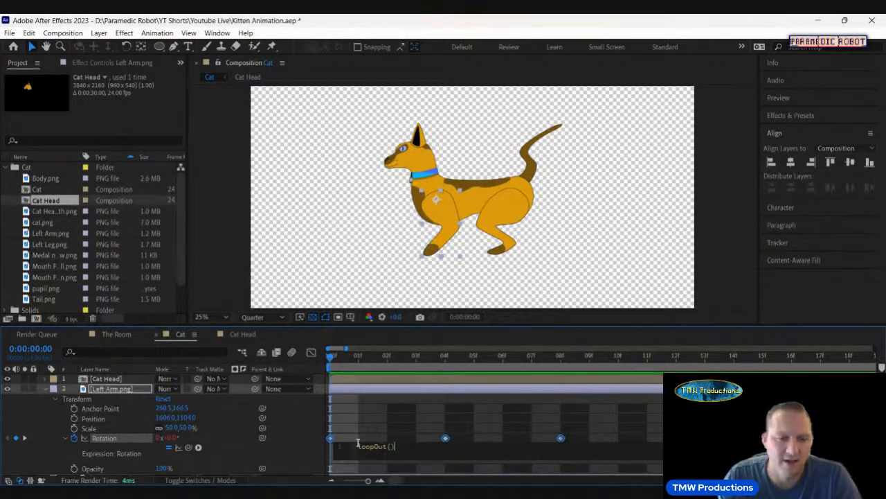
left_click(289, 430)
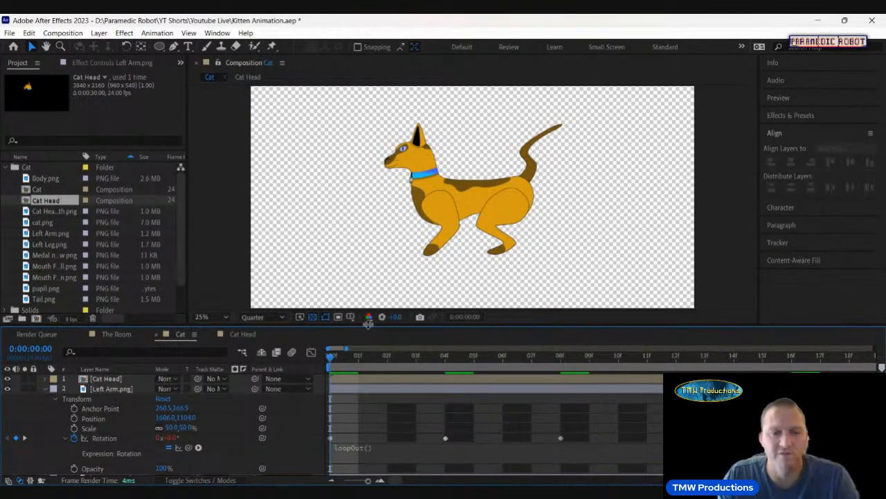
Preview the looping left arm and left leg, and collapse both layers' properties
key("space")
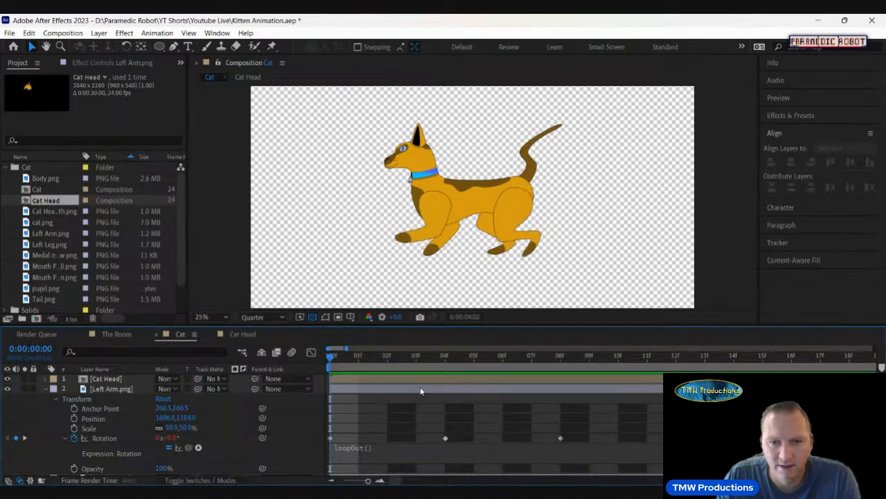
key("space")
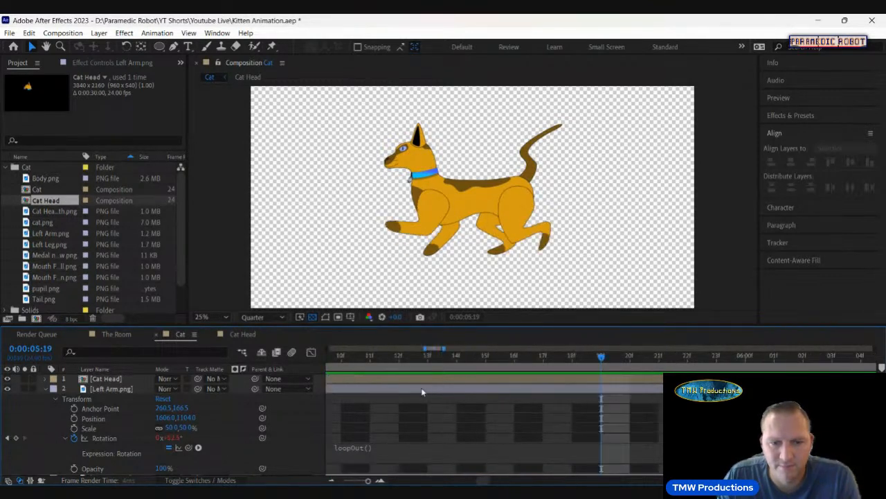
left_click_drag(371, 481, 360, 480)
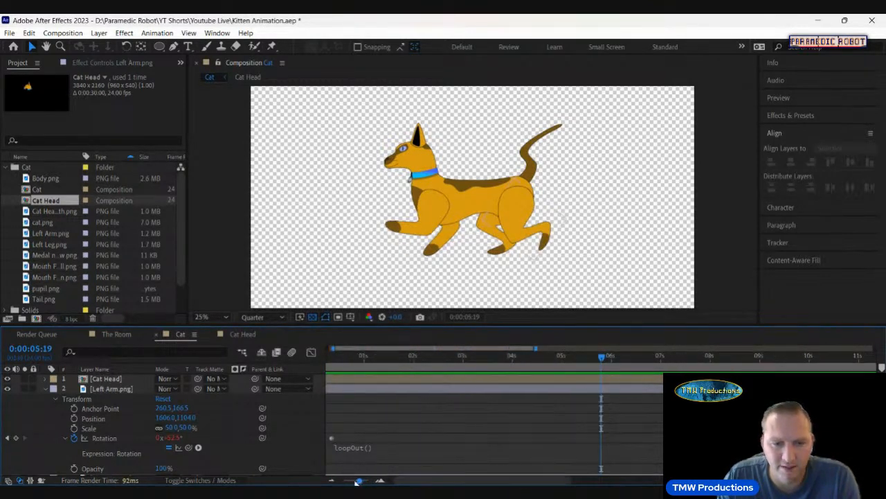
left_click(46, 390)
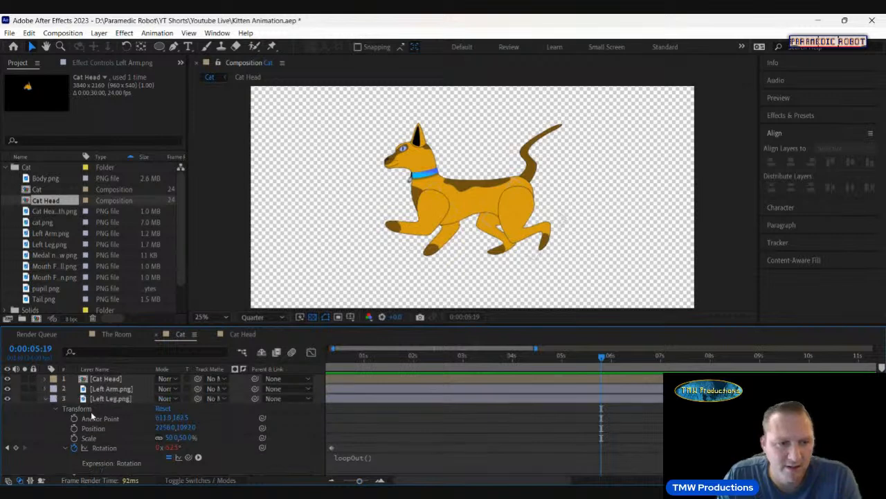
left_click(45, 398)
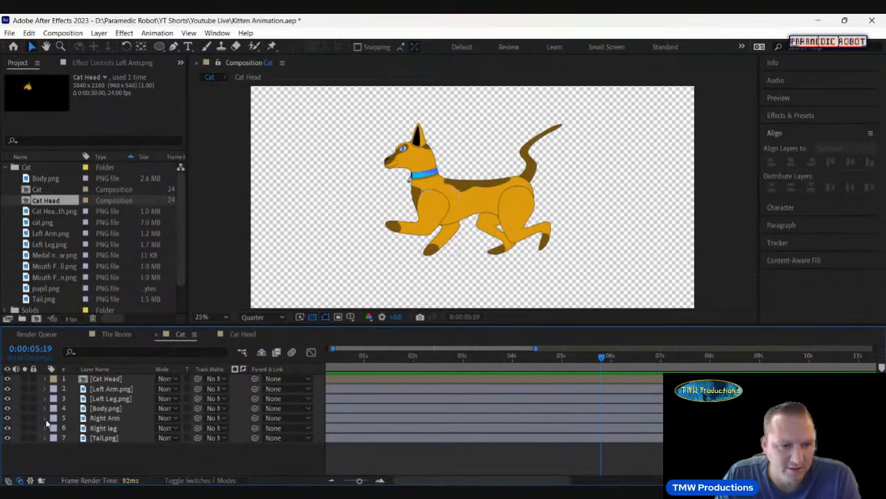
Start rotation keyframes on the Right Arm layer at frame 4, keeping the rotation at 0°
left_click(45, 419)
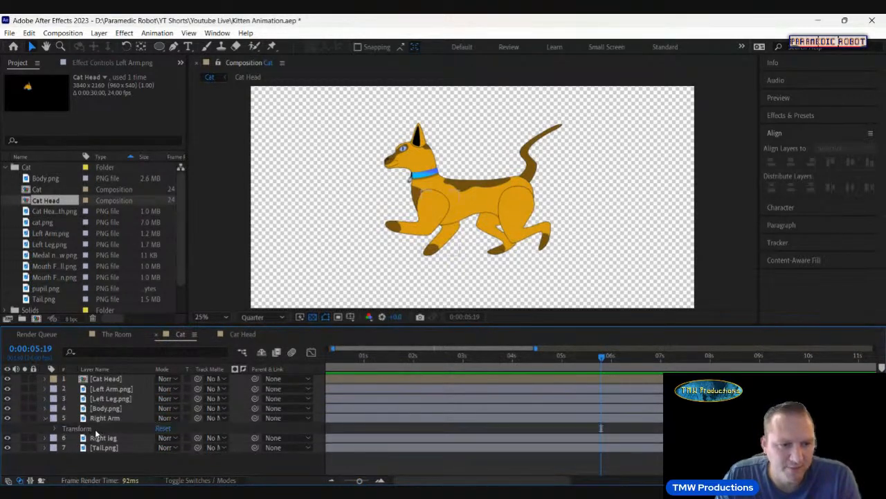
left_click(55, 429)
scroll(58, 430, "down", 1)
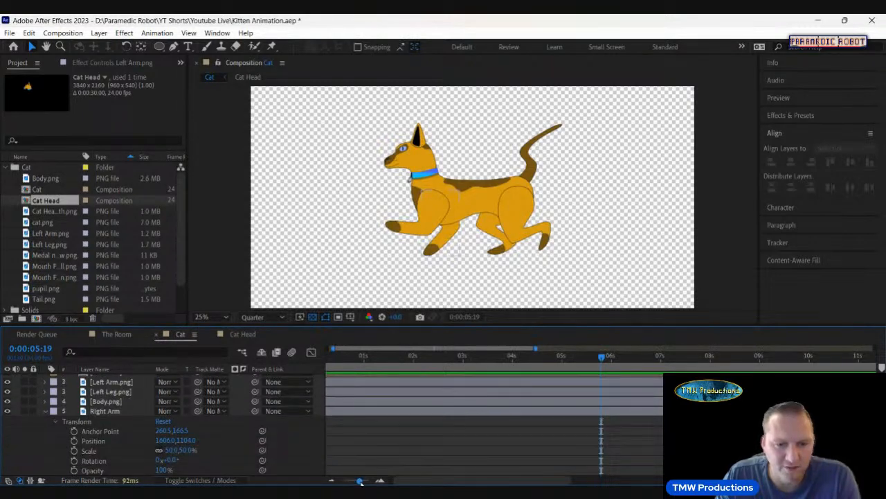
left_click_drag(353, 481, 349, 480)
key("Home")
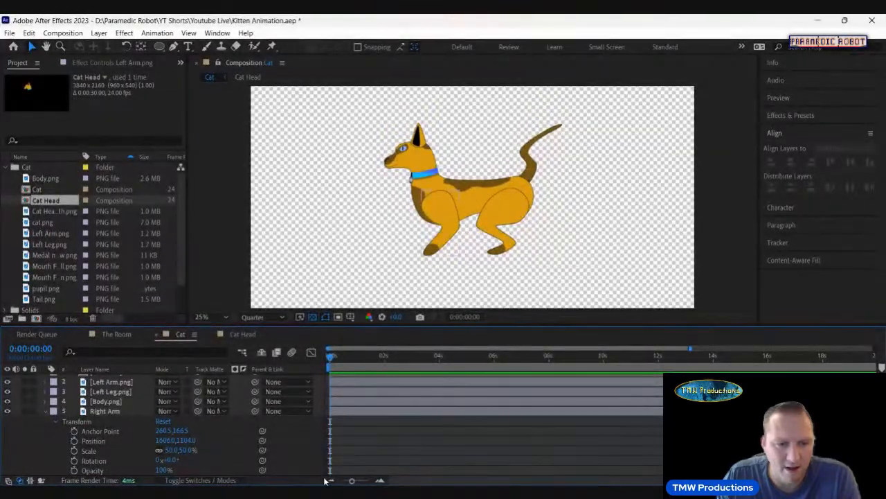
left_click_drag(352, 481, 368, 481)
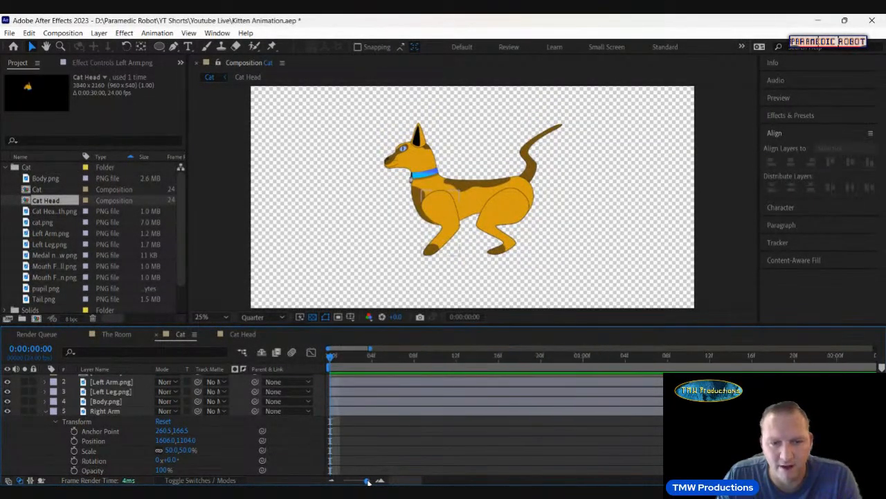
left_click(371, 365)
left_click(75, 461)
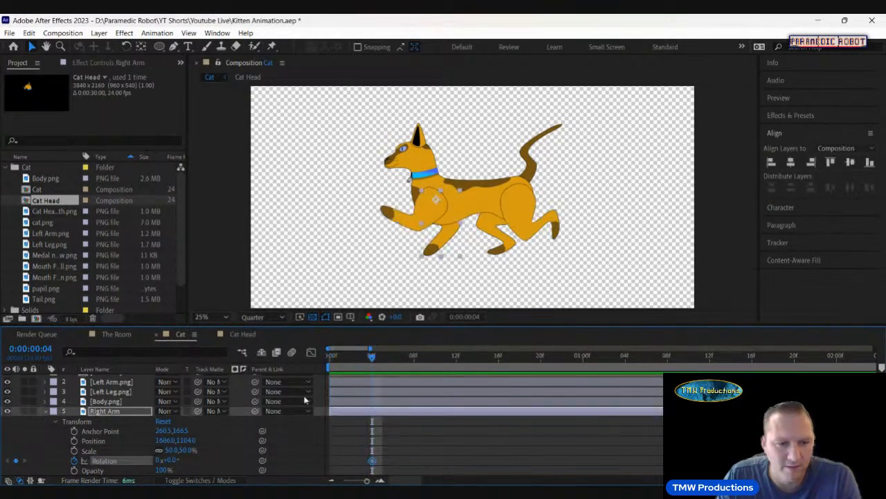
Set the Right Arm's rotation to 70° at frame 0 and at frame 8
key("Home")
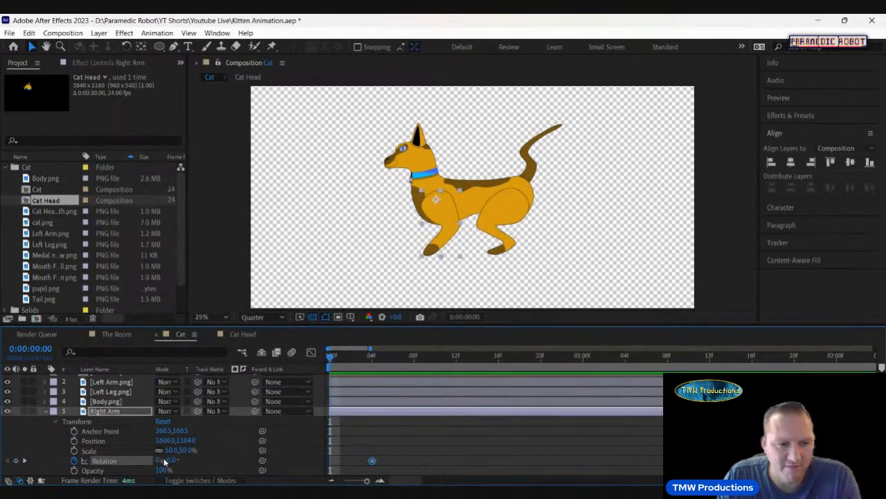
left_click(170, 460)
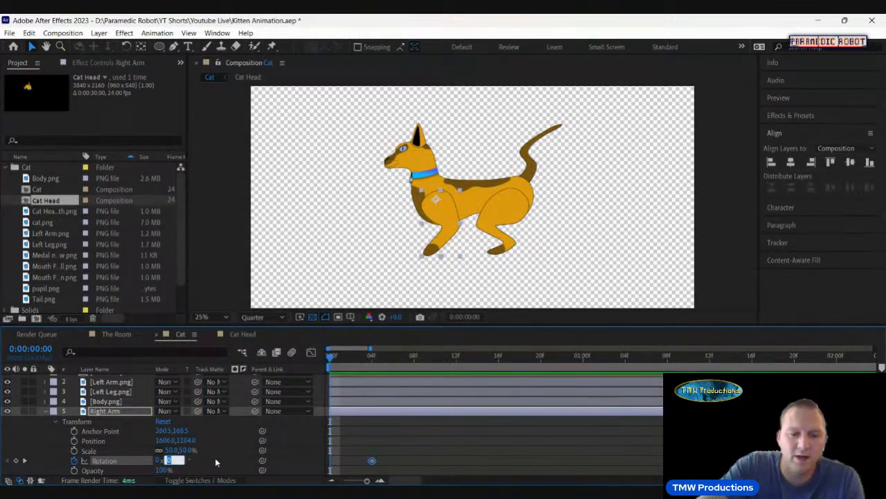
key("Return")
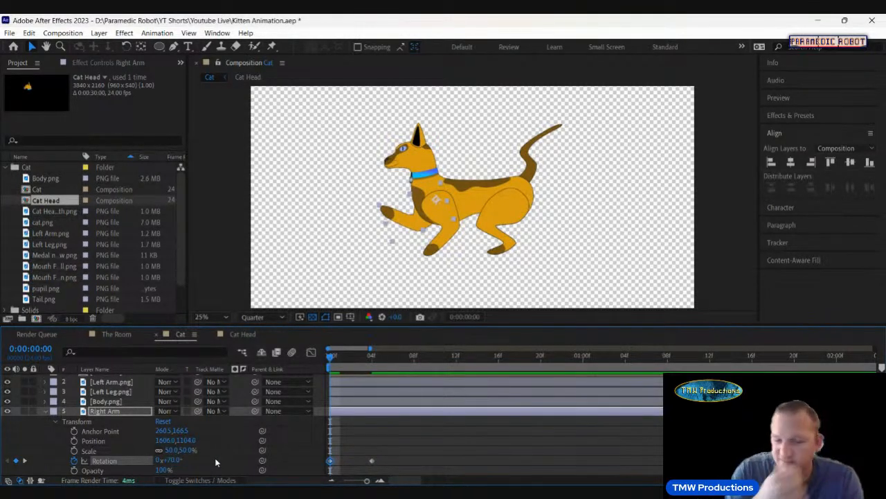
left_click(415, 364)
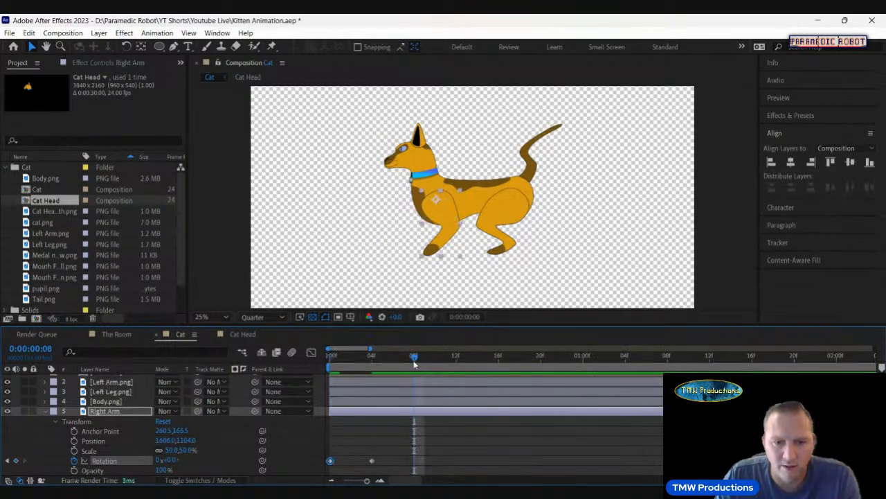
left_click(182, 460)
type("70")
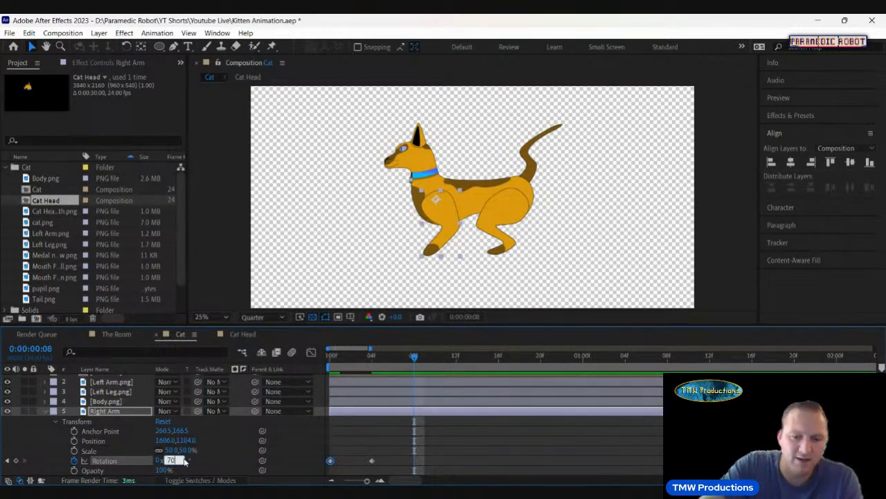
key("Return")
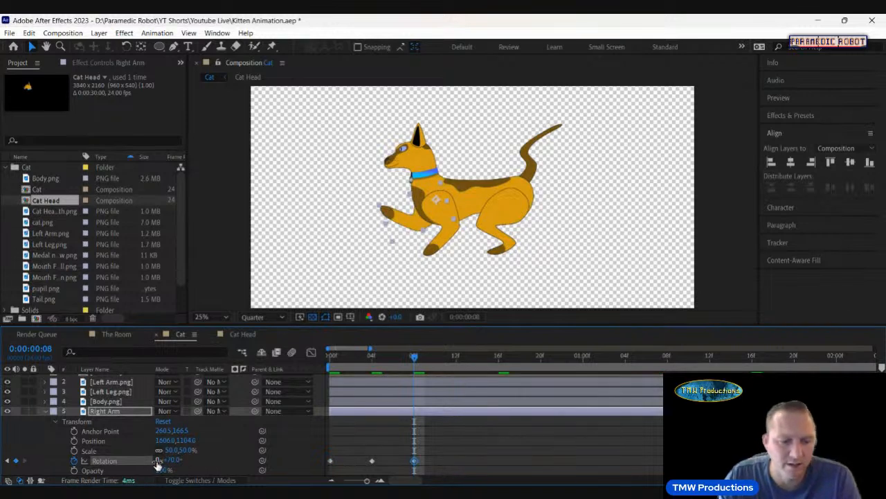
Apply a loopOut() expression to the rotation of the Right Arm layer
left_click(75, 461, "alt")
type("loopO")
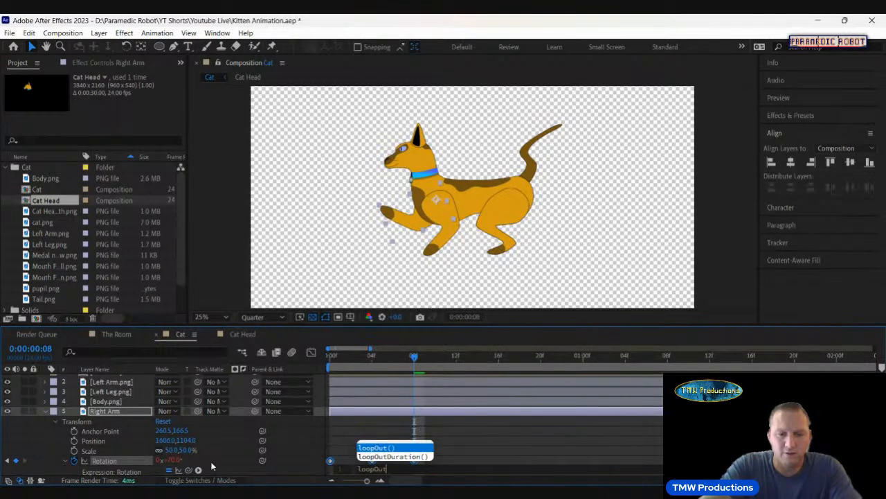
type("ut")
key("Return")
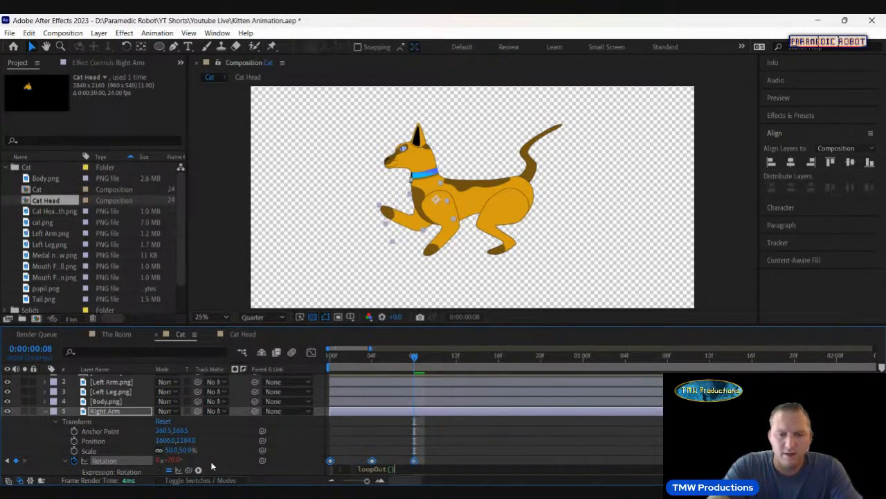
left_click(546, 463)
Preview the running motion with both arms from the first frame and collapse the Right Arm's properties
key("Home")
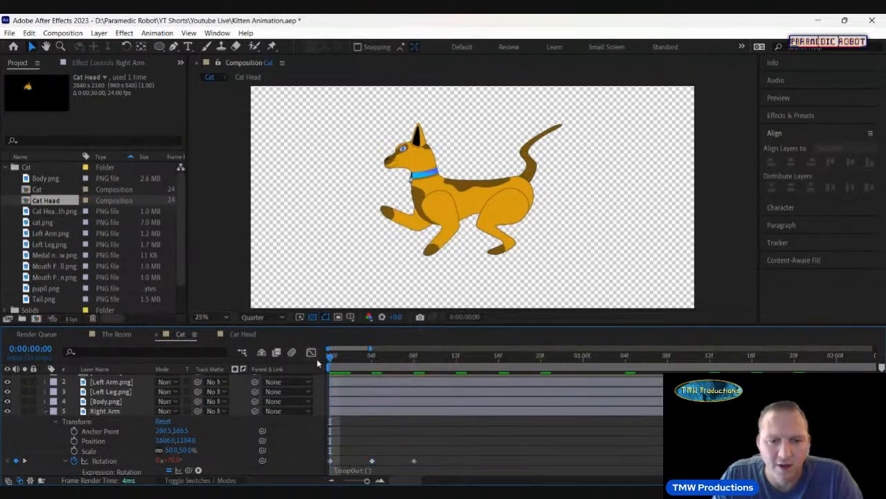
key("space")
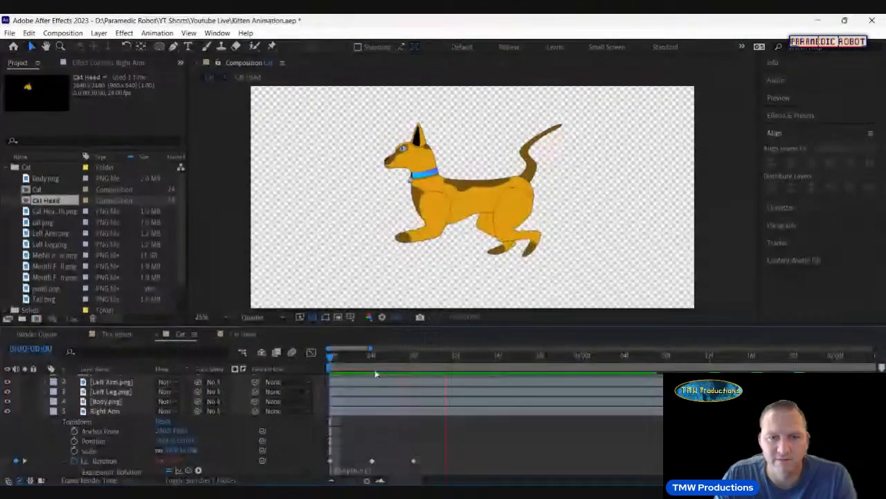
left_click(45, 411)
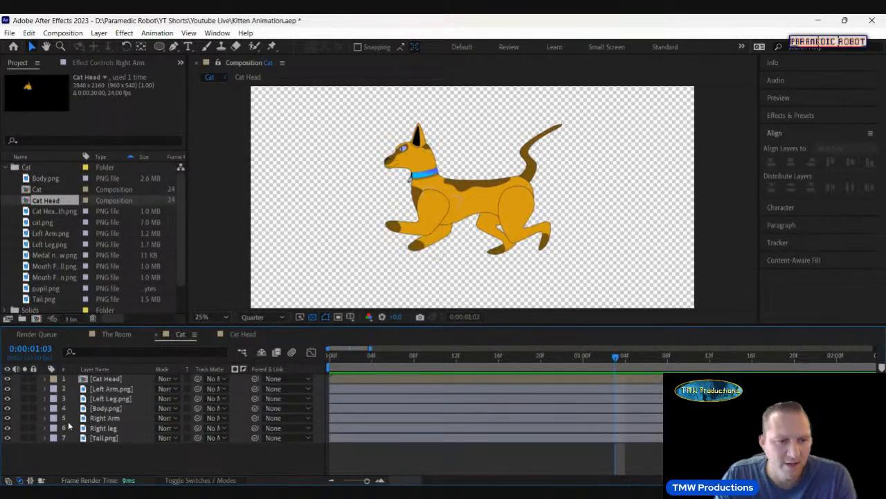
Start rotation keyframes on the Right leg layer with 0° at frame 4, and return to the first frame
left_click(45, 428)
left_click(57, 439)
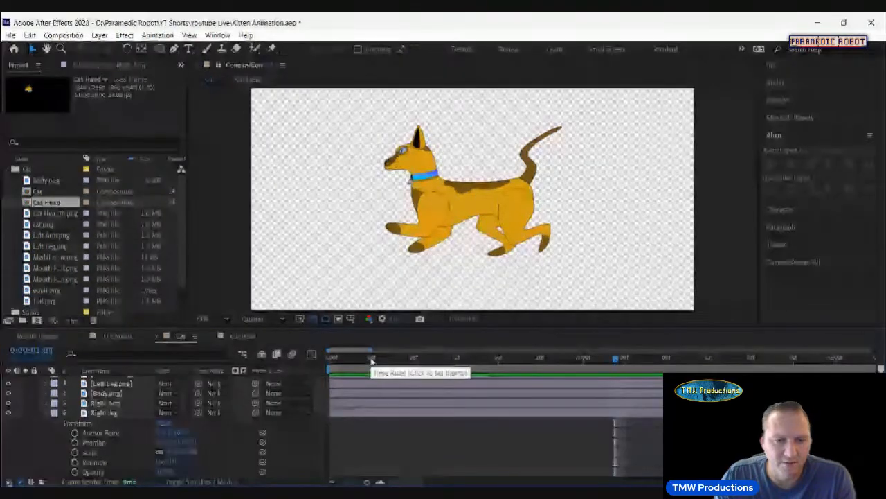
left_click(372, 356)
left_click(74, 461)
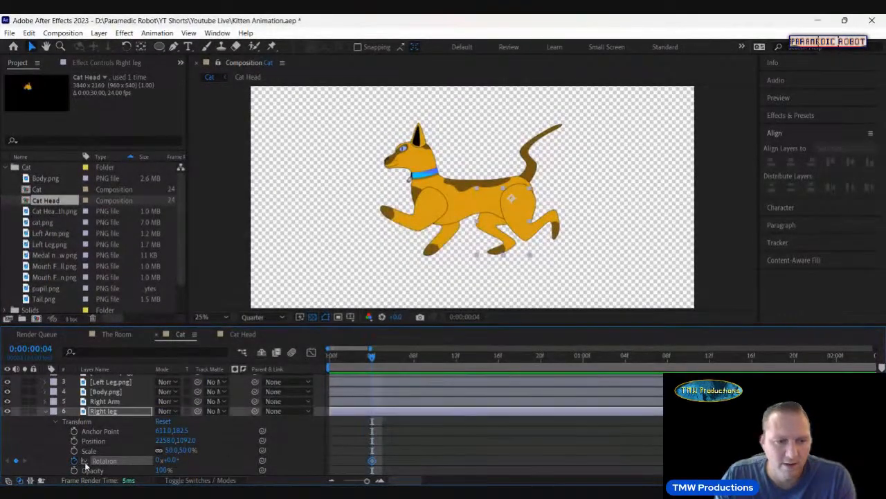
key("Home")
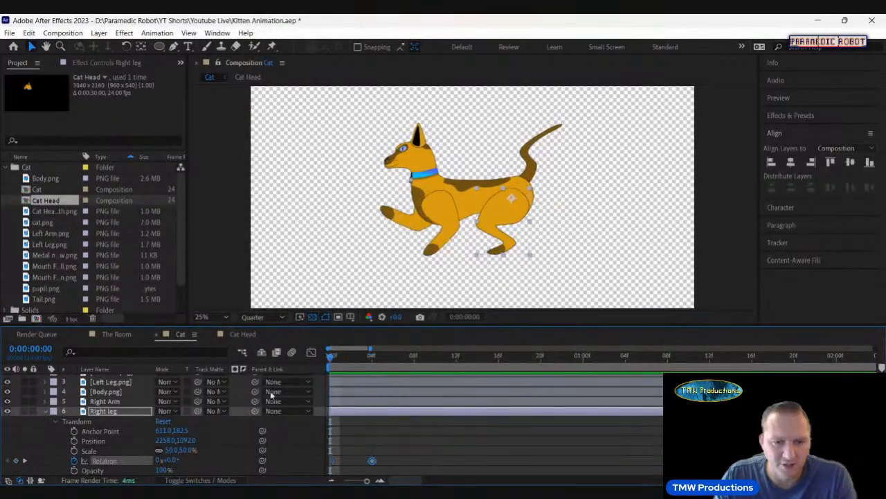
Set the Right leg layer's rotation to -70° at the first frame
left_click(171, 461)
type("70")
key("Return")
left_click(171, 461)
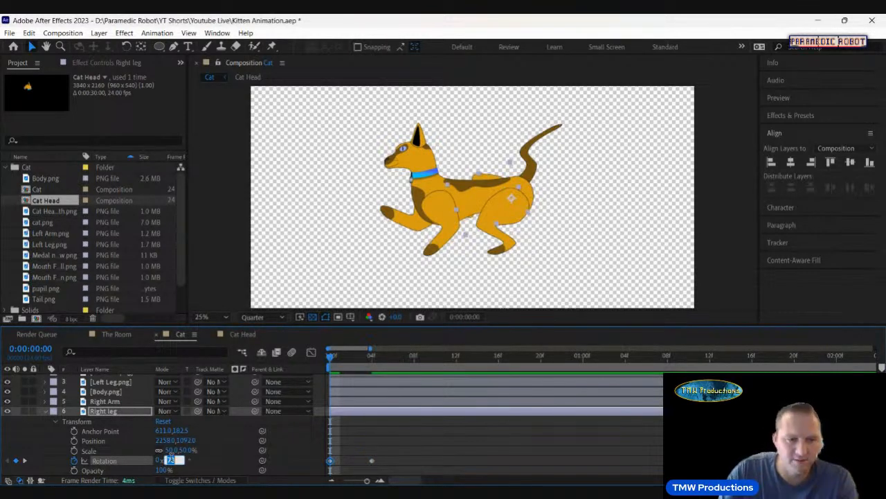
type("-20")
key("Return")
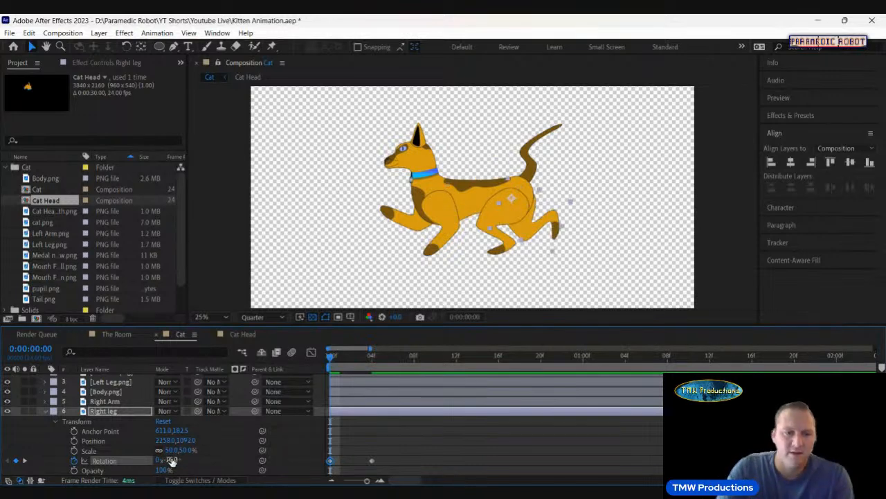
Add a rotation keyframe of 70° at frame 8 on the Right leg layer
left_click(414, 357)
left_click(172, 461)
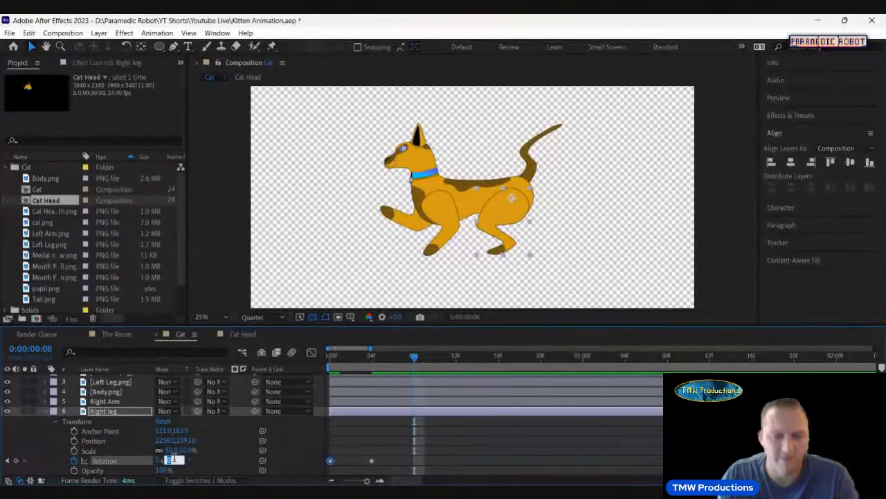
type("-70")
key("Return")
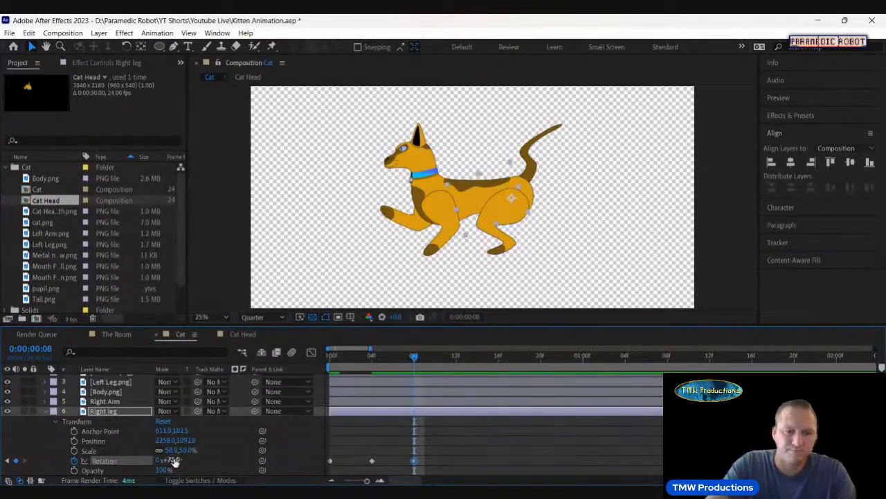
Apply a loopOut() expression to the Right leg layer's rotation and collapse the layer's properties
left_click(74, 460, "alt")
type("loopOut")
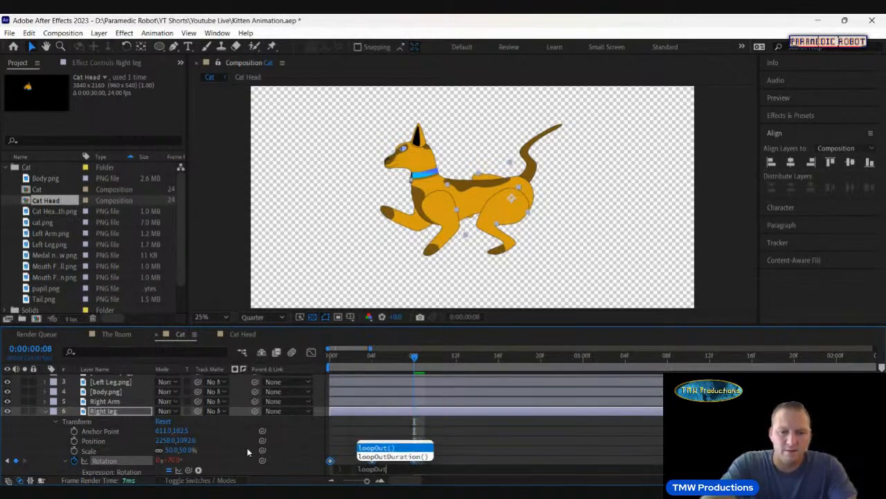
key("Return")
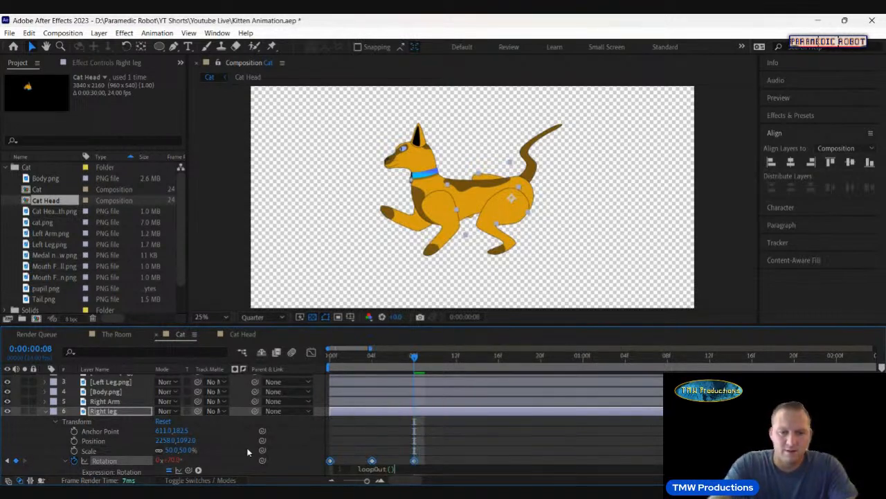
left_click(285, 442)
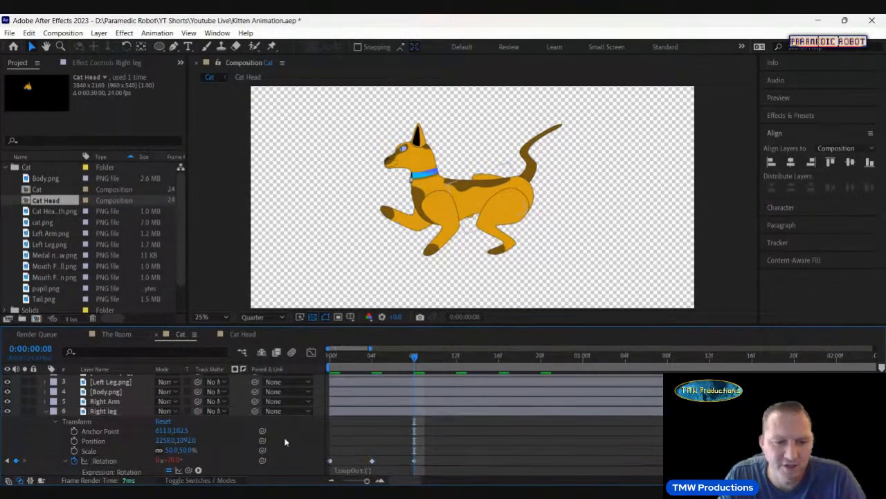
left_click(43, 410)
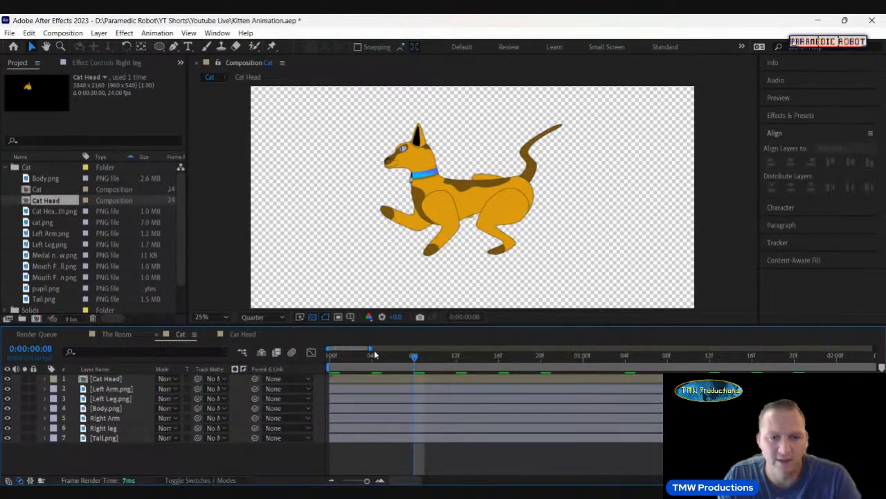
Preview the running motion with all four limbs from the first frame
left_click(335, 362)
key("space")
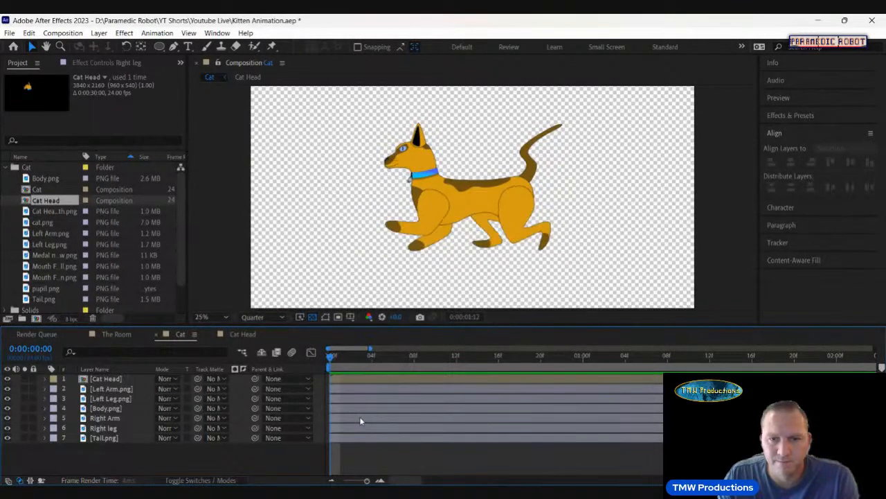
key("space")
Examine the Left Leg layer's rotation keyframes at frames 4, 8 and 0 to compare the leg poses
left_click_drag(361, 360, 403, 373)
left_click(45, 399)
left_click(372, 366)
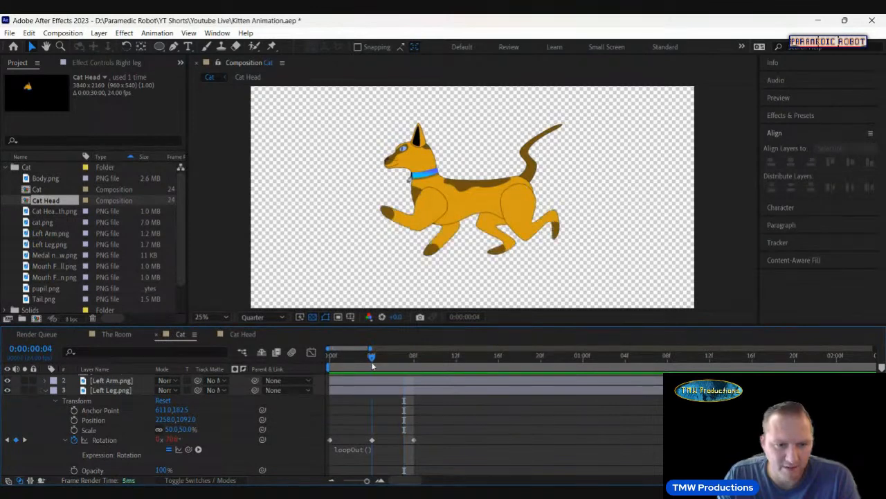
key("space")
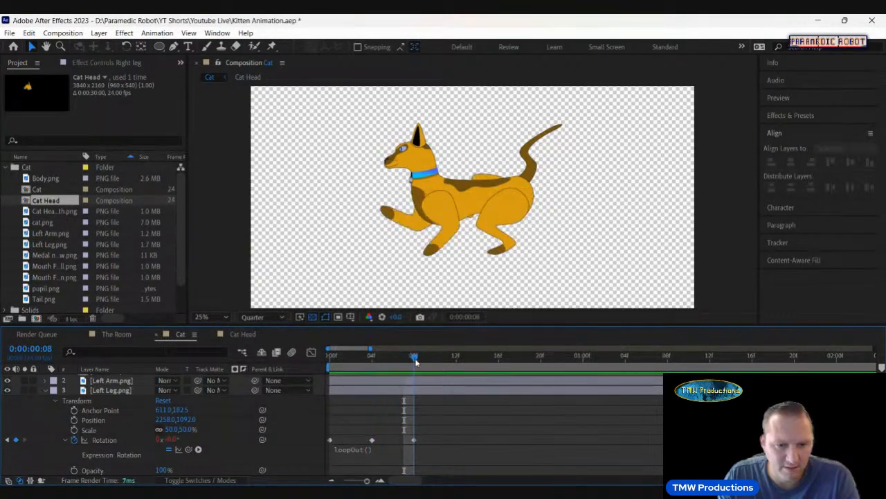
left_click_drag(361, 374, 328, 374)
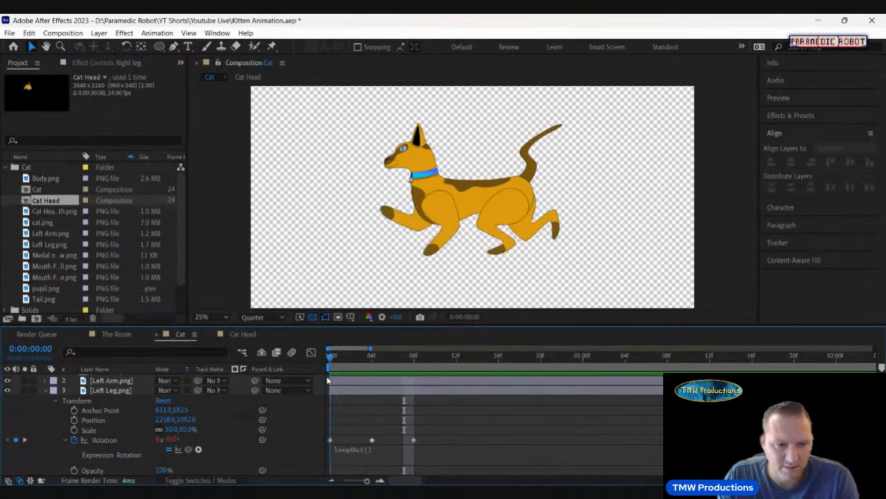
left_click(45, 390)
Set the Right leg layer's rotation to -70° at frame 8
left_click(97, 428)
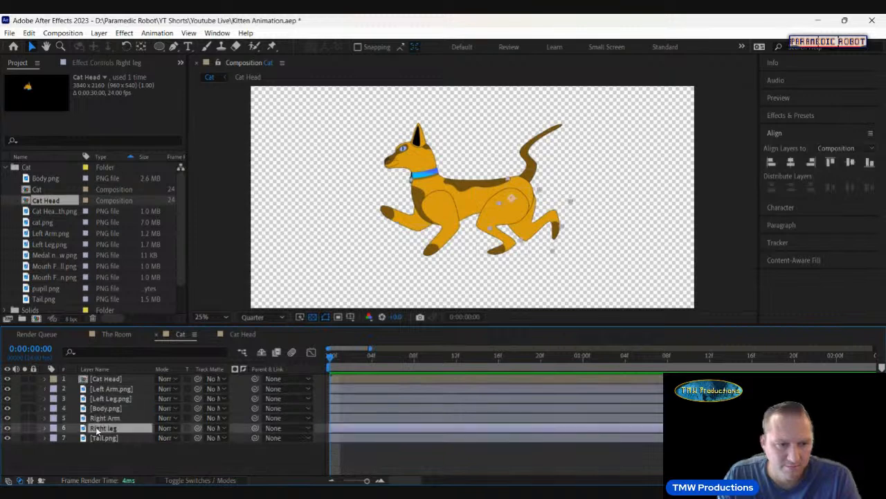
left_click(44, 428)
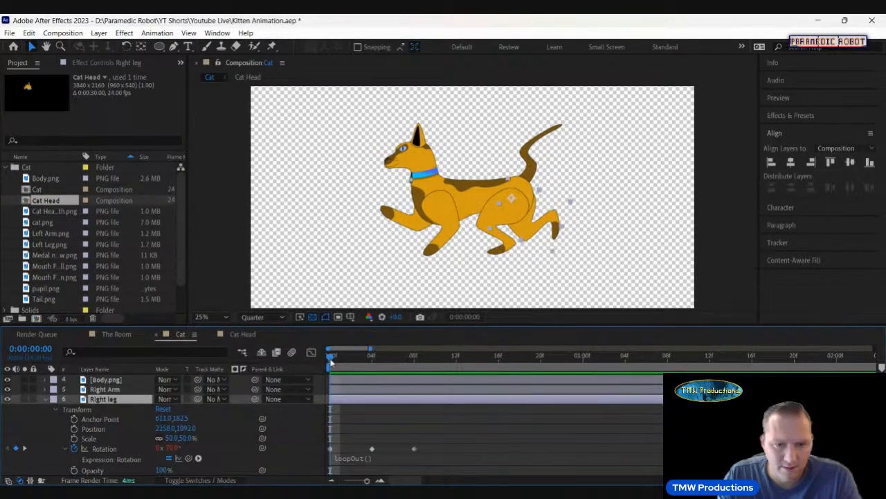
left_click_drag(332, 358, 418, 366)
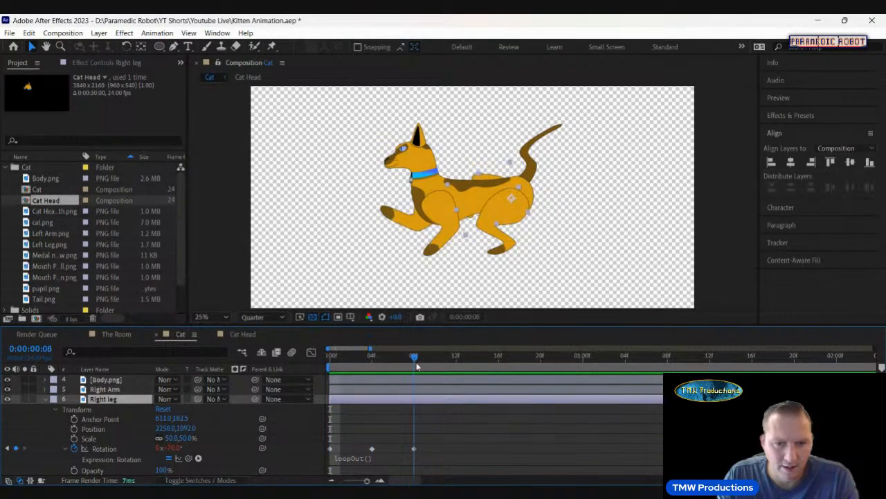
left_click(174, 448)
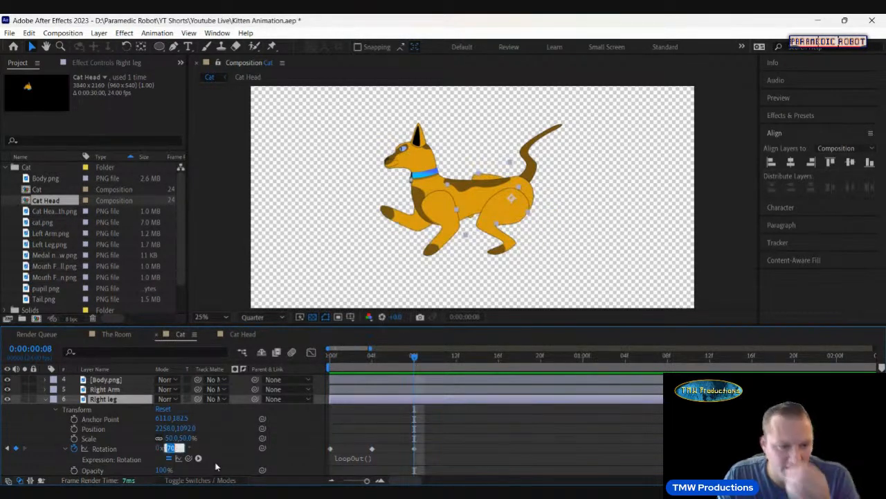
type("-70")
key("Return")
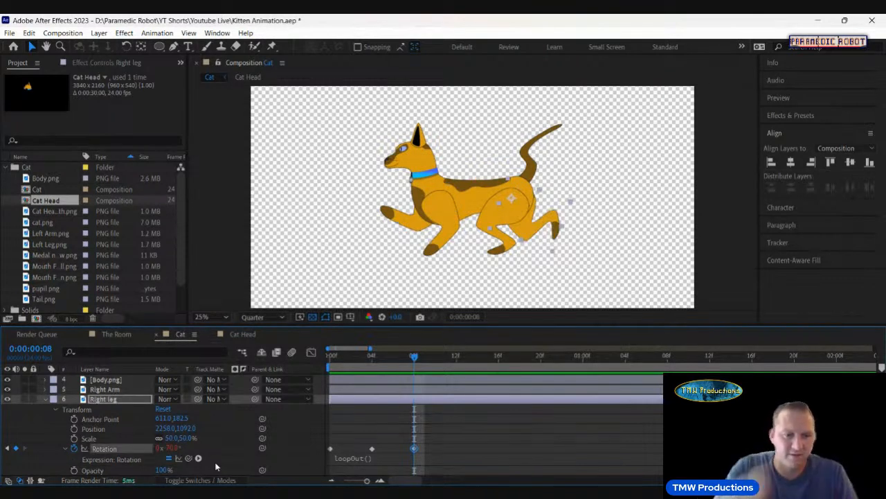
Preview the corrected leg motion from the first frame and collapse the Right leg's properties
left_click(329, 357)
key("space")
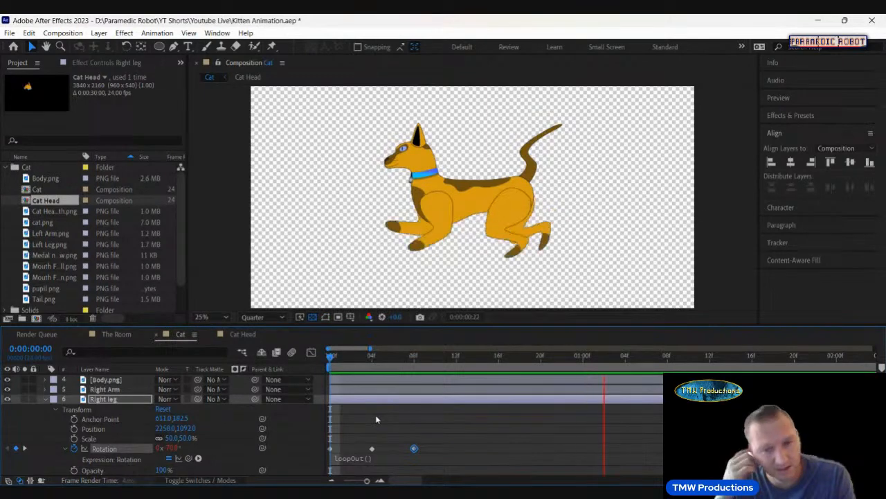
left_click(46, 399)
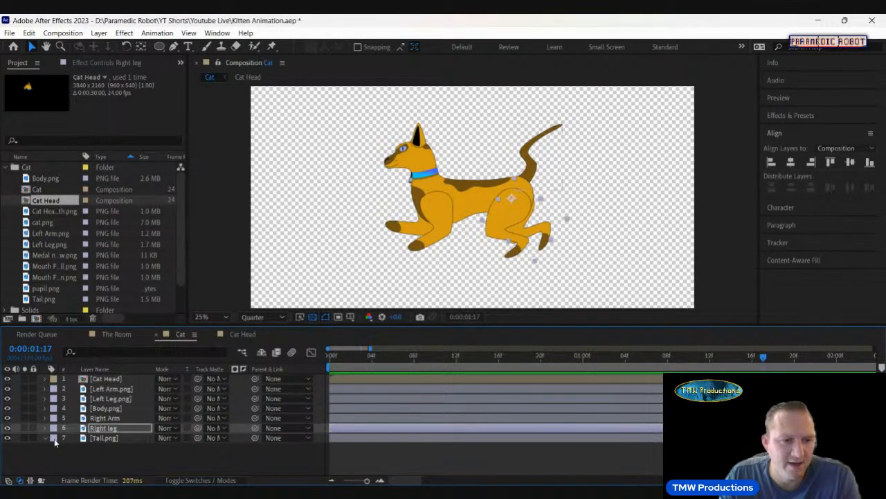
Start rotation keyframes on the Tail.png layer with 0° at the first frame
left_click(44, 438)
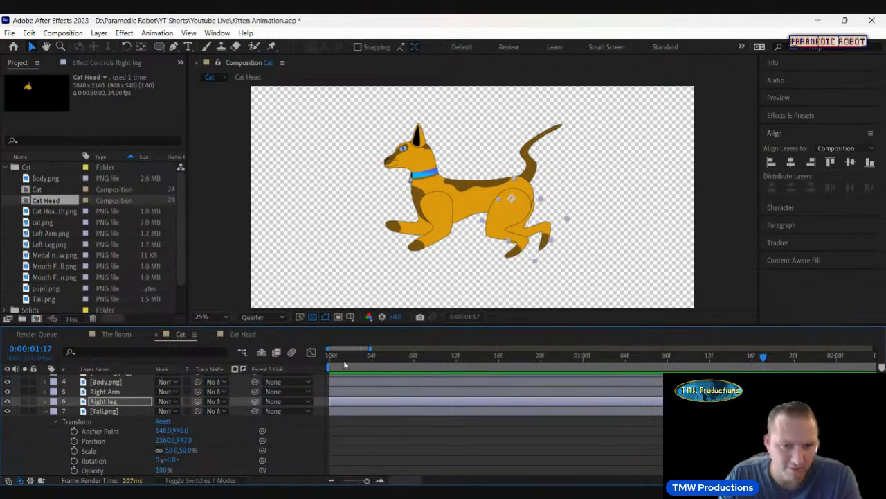
key("Home")
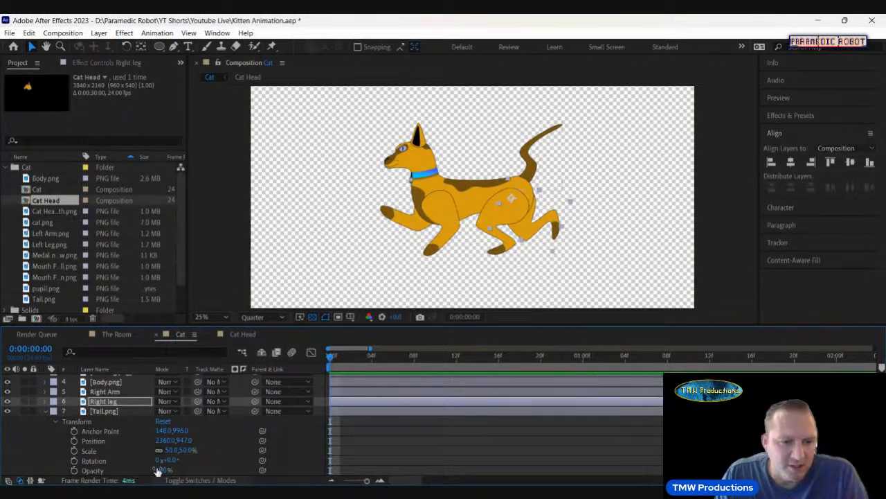
left_click(102, 411)
left_click(74, 460)
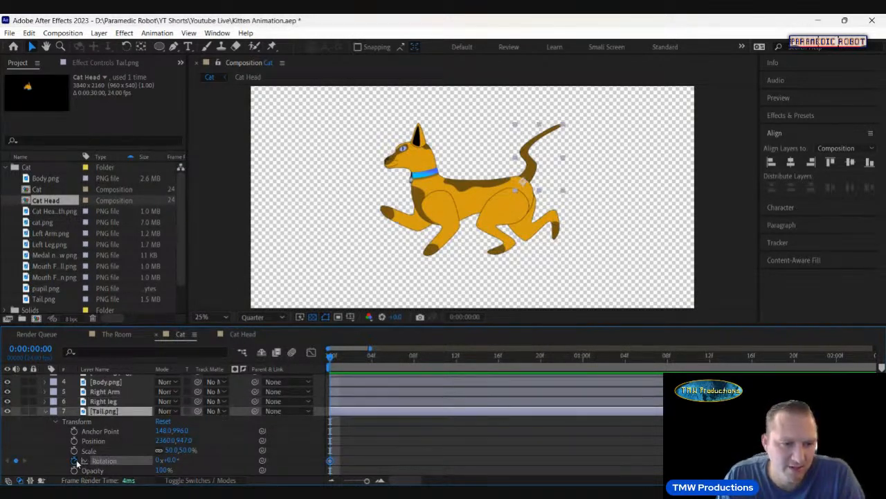
Try a tail rotation of 80° at frame 4, and adjust that keyframe to -18°
left_click(376, 363)
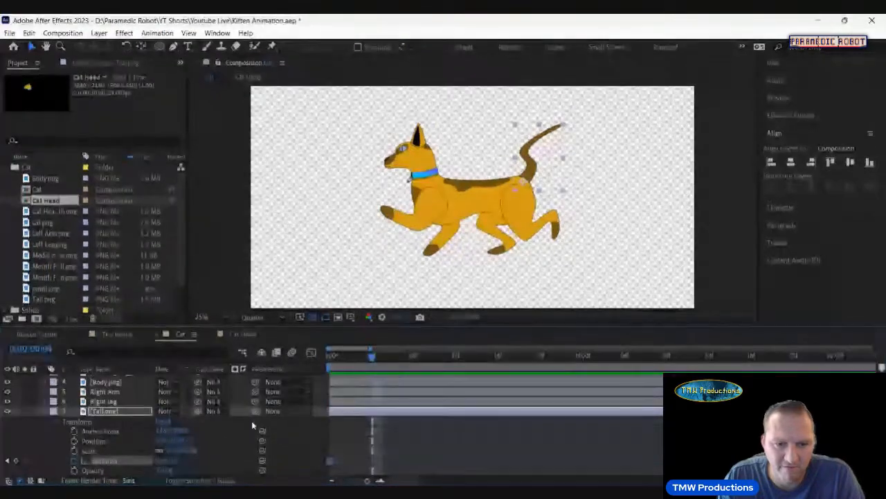
left_click(173, 461)
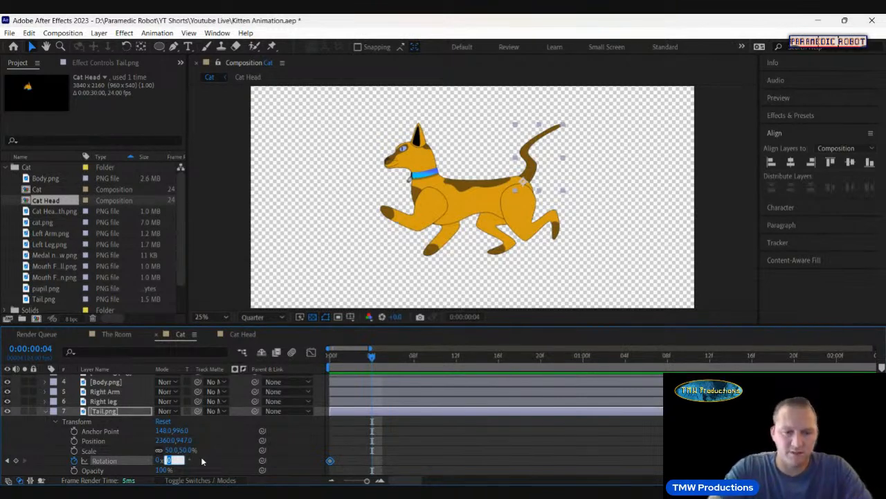
type("80")
key("Return")
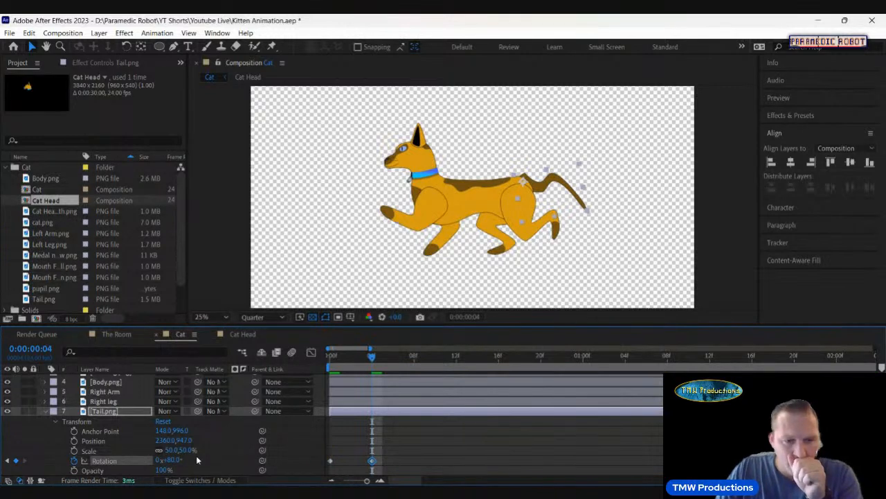
left_click_drag(179, 460, 144, 481)
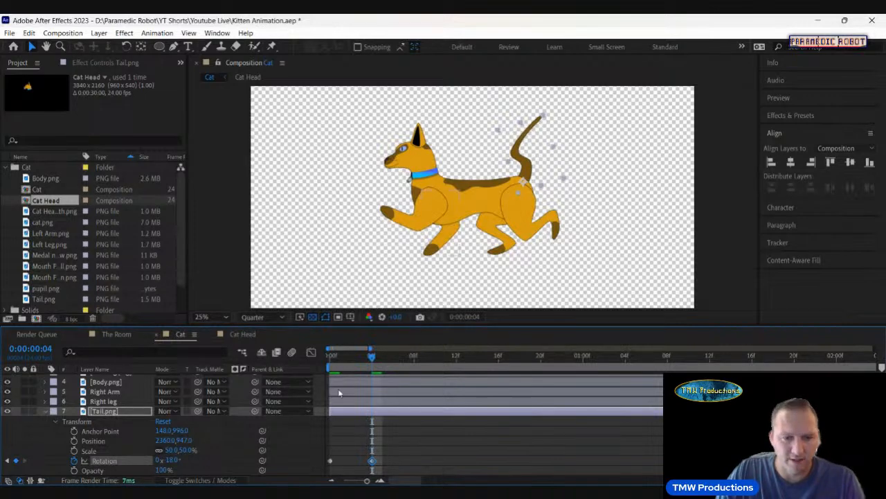
Set the tail's rotation back to 0° at frame 8
left_click(413, 362)
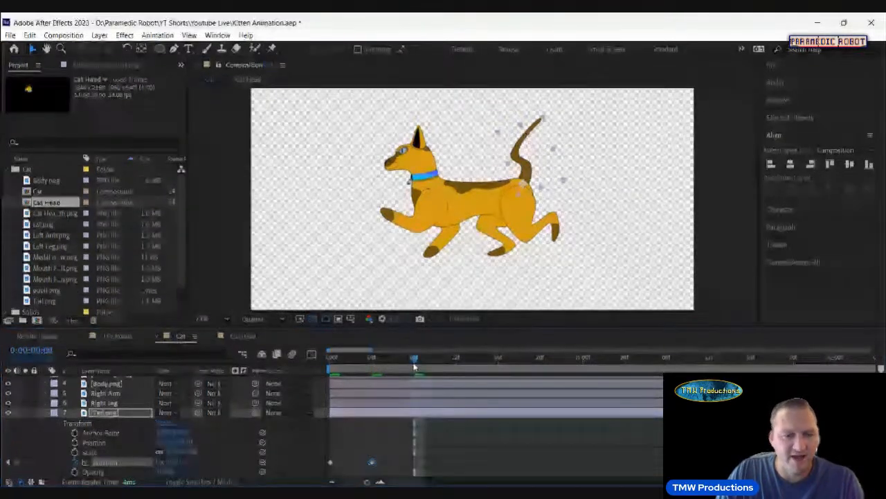
left_click(173, 461)
type("0")
key("Return")
Preview the tail movement from the first frame
key("Home")
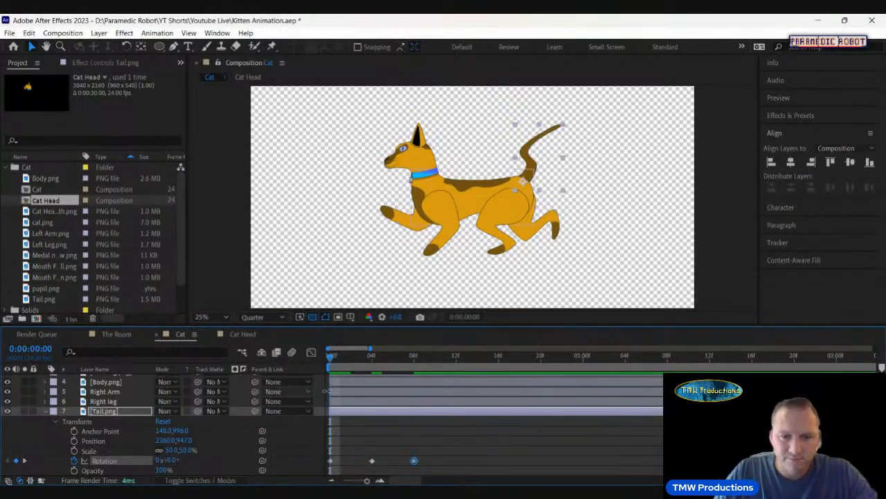
key("space")
key("space")
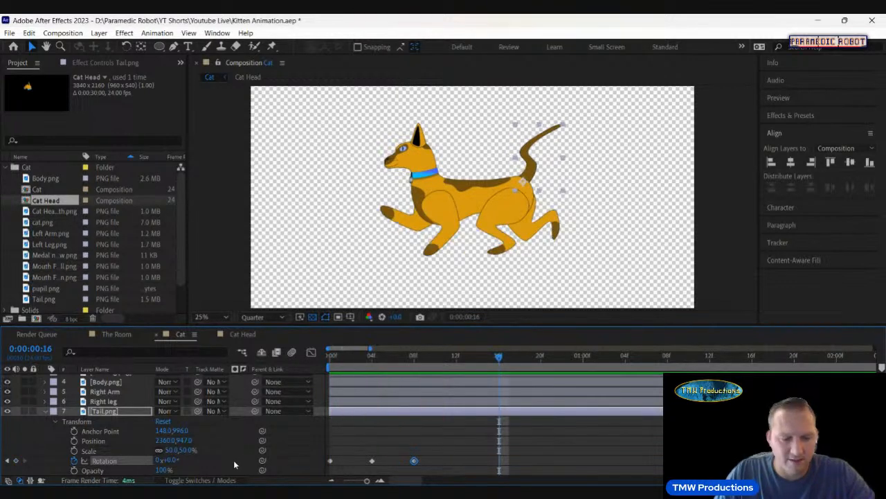
Apply a loopOut() expression to the rotation of the Tail.png layer
left_click(74, 461, "alt")
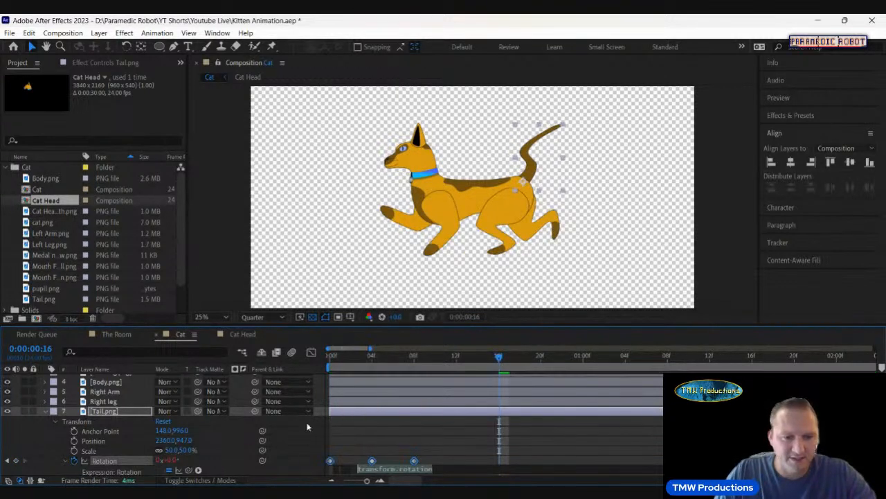
type("loopOut()")
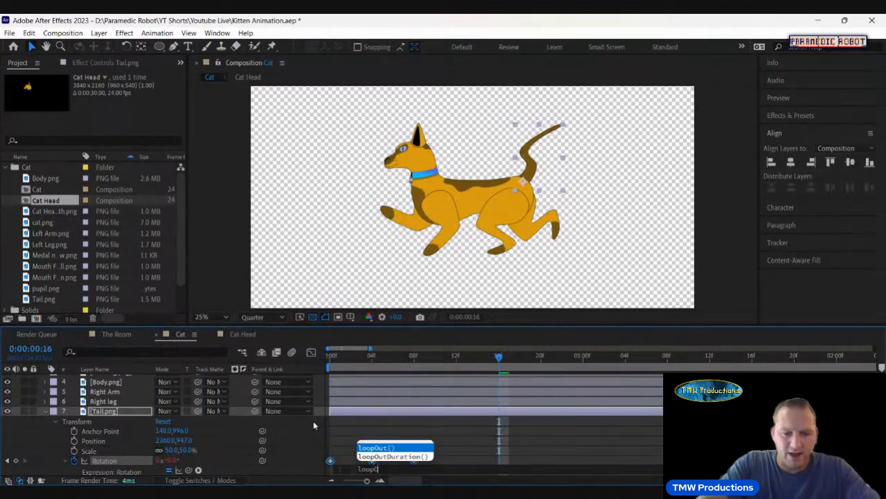
key("BackSpace")
key("BackSpace")
key("BackSpace")
key("BackSpace")
key("BackSpace")
key("BackSpace")
key("BackSpace")
key("BackSpace")
key("BackSpace")
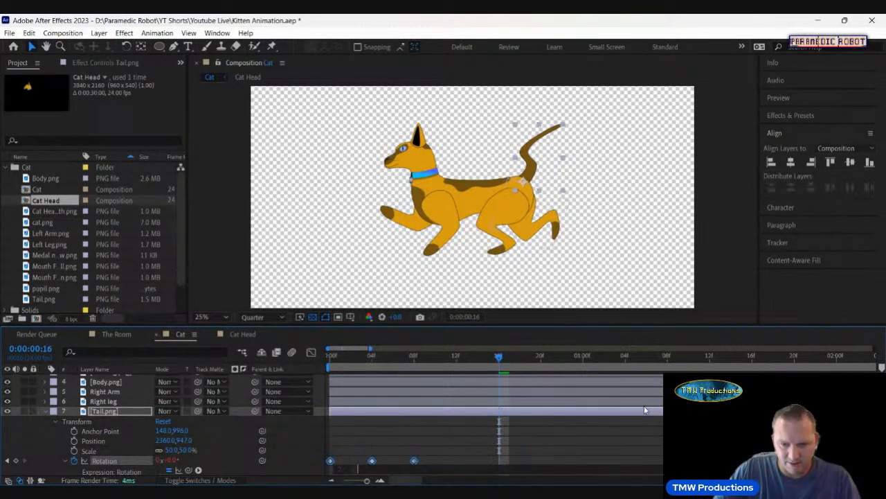
left_click(623, 423)
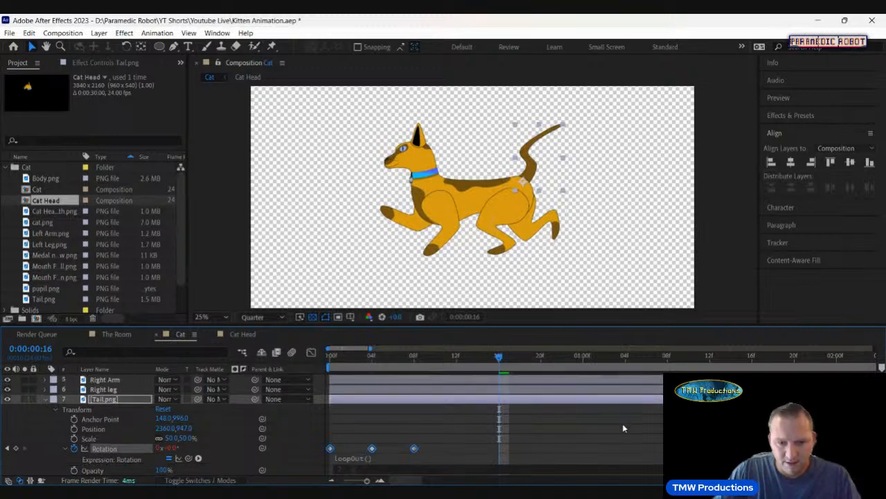
Preview the complete running cycle with the looping tail from the first frame
left_click(547, 433)
key("space")
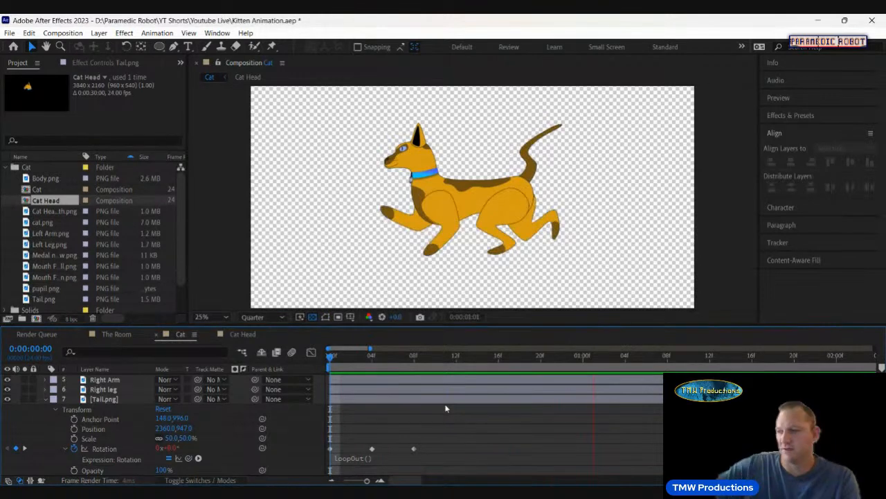
key("space")
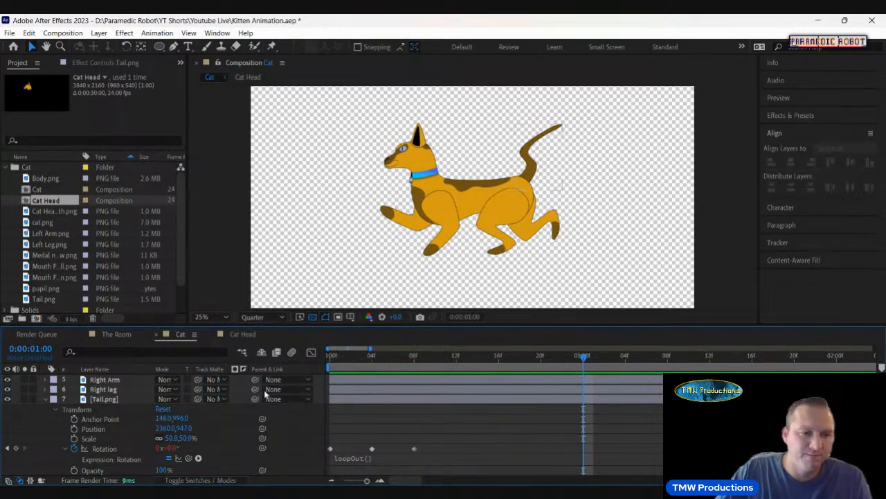
Reveal the Cat Head layer's transform properties at the first frame and toggle the layer's visibility to check what it contains
scroll(132, 403, "up", 3)
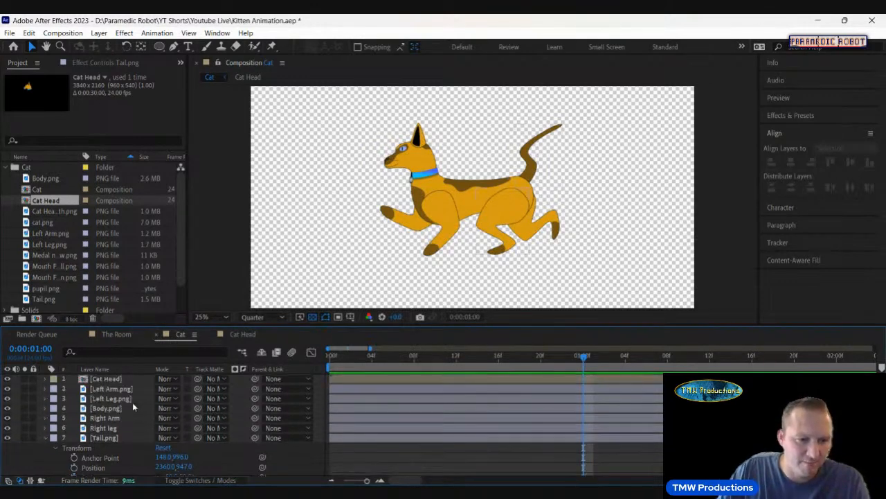
left_click(45, 379)
left_click(335, 367)
left_click(74, 408)
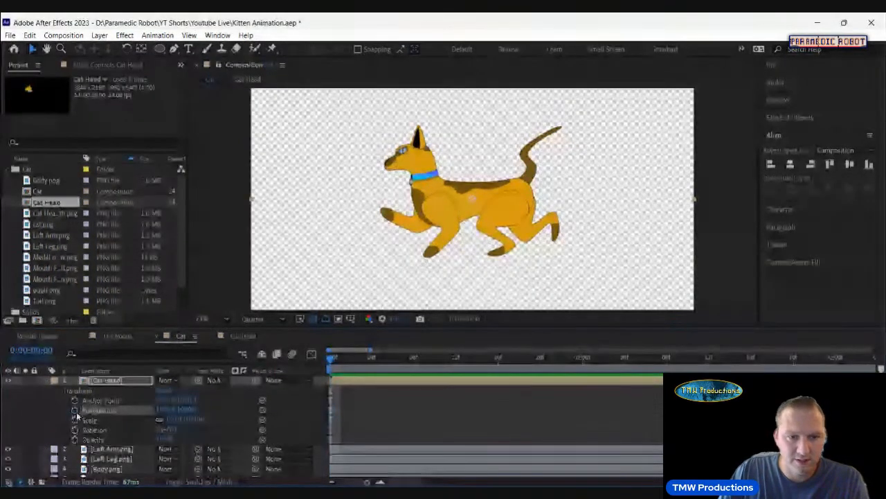
left_click(75, 408)
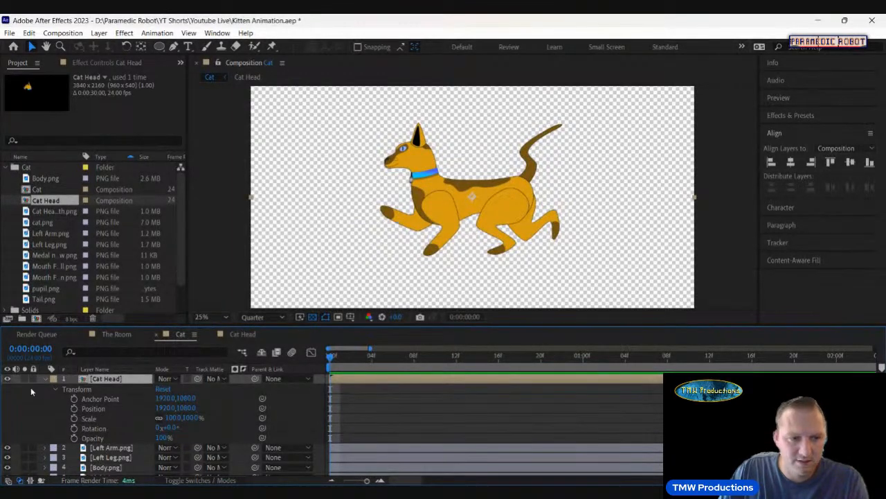
left_click(6, 379)
left_click(7, 379)
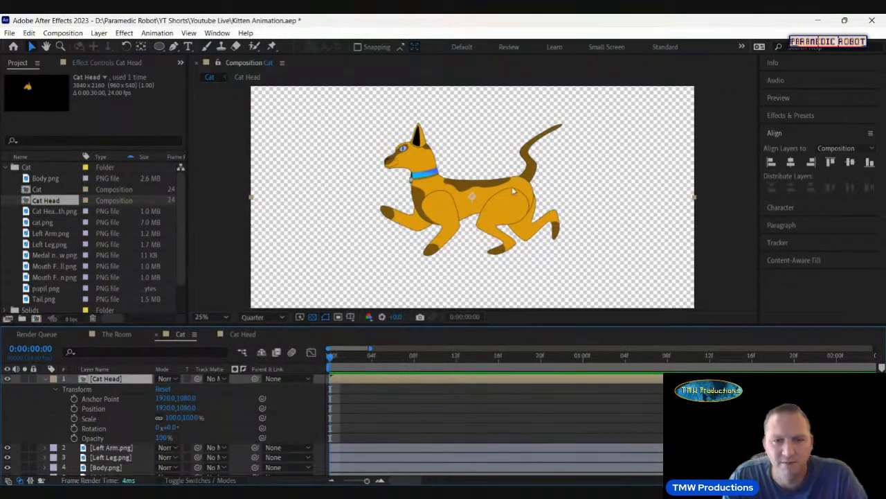
Try rotating the Cat Head layer to about -17° around its current anchor point, and undo the rotation
scroll(471, 201, "down", 1)
scroll(471, 201, "up", 1)
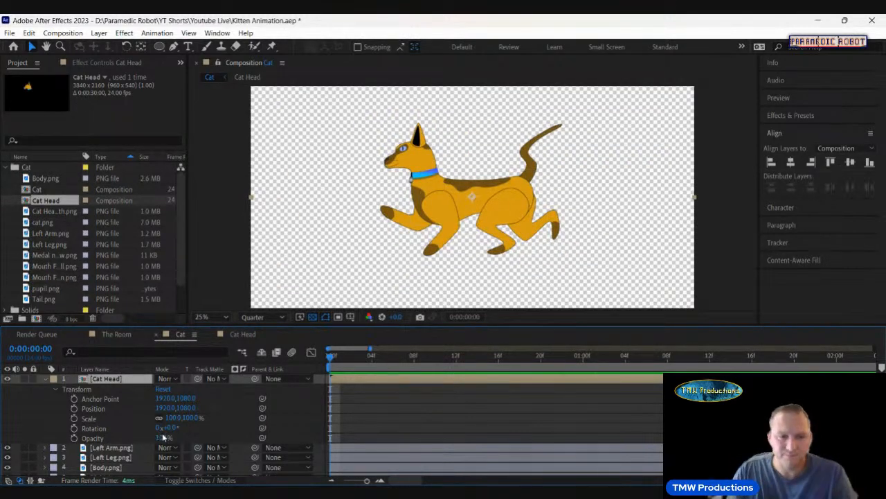
left_click_drag(167, 427, 173, 445)
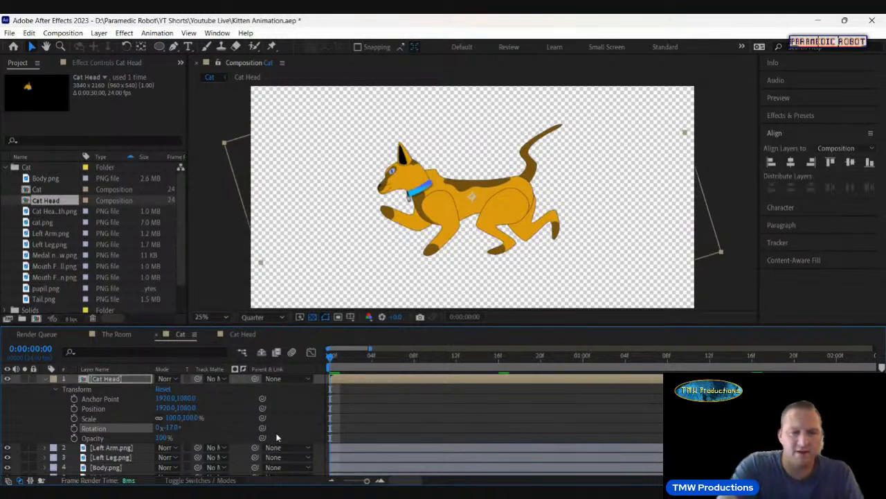
key("ctrl+z")
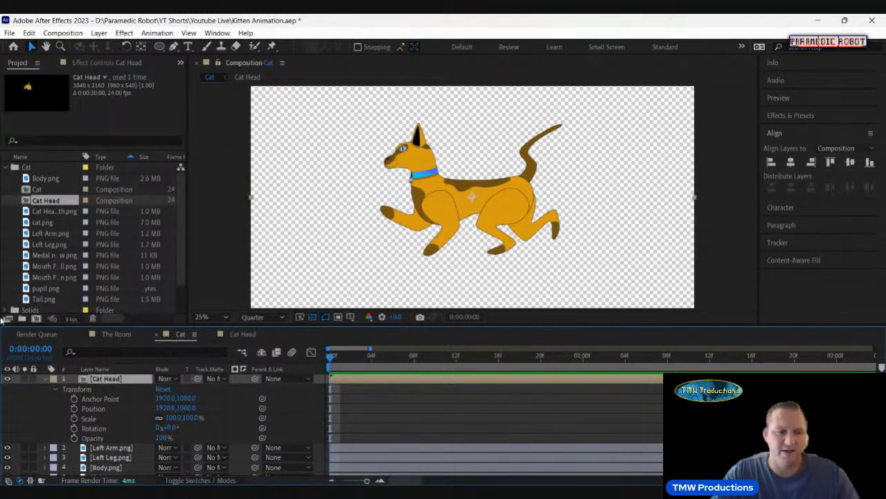
Move the Cat Head layer's anchor point onto the collar at the neck, at about 1504, 876
left_click(141, 46)
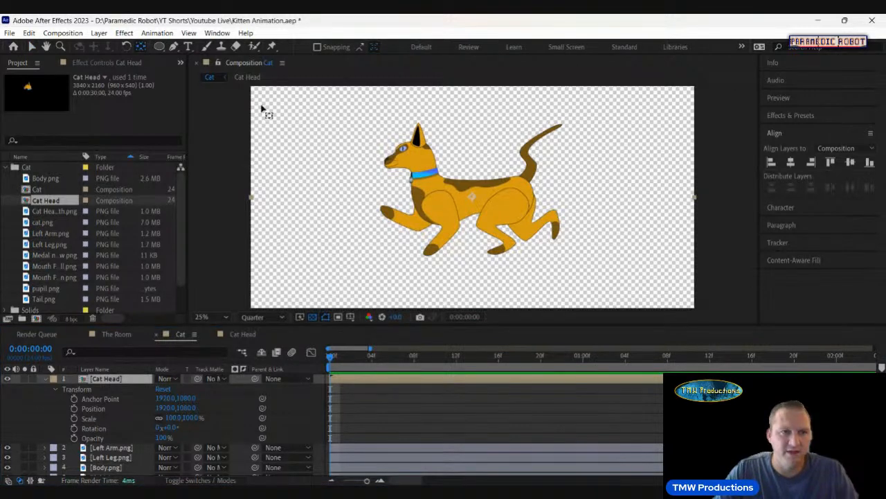
left_click_drag(471, 197, 425, 176)
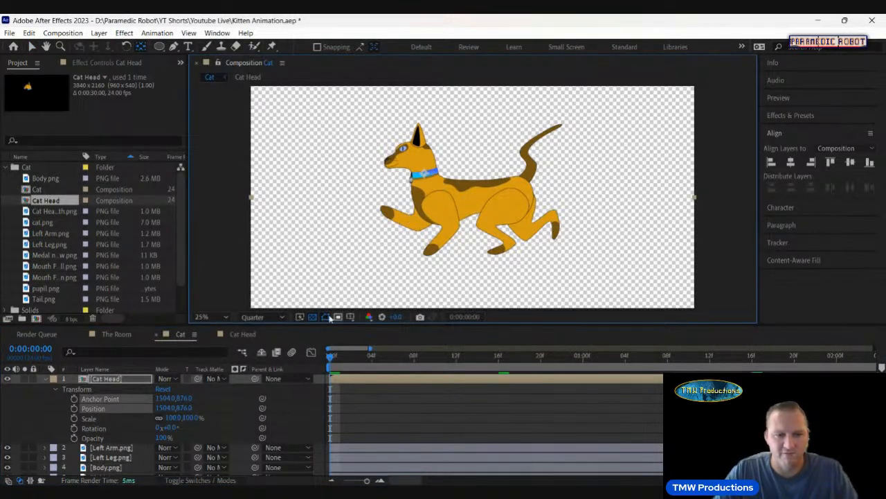
left_click(115, 379)
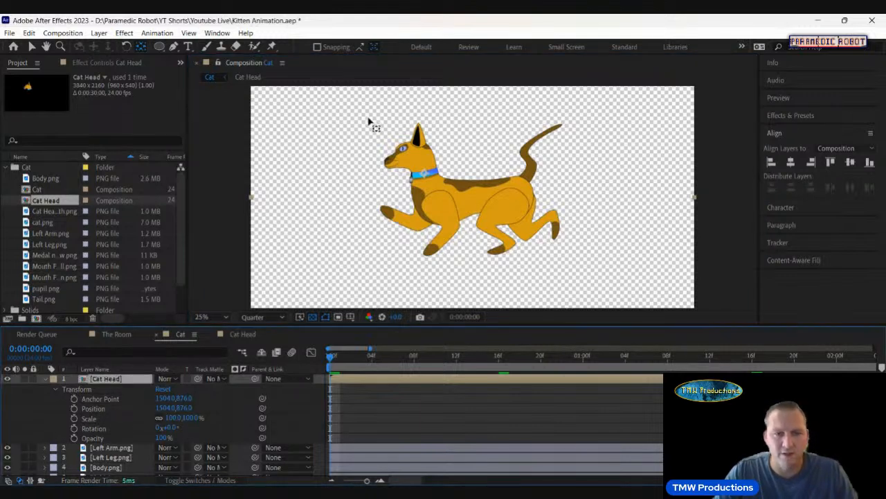
key("v")
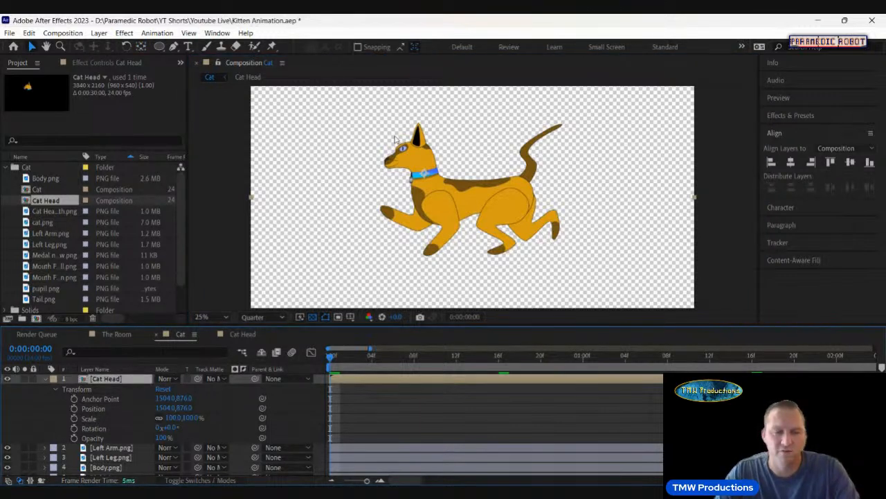
Try drawing an elliptical mask around the cat's head, and undo it
key("q")
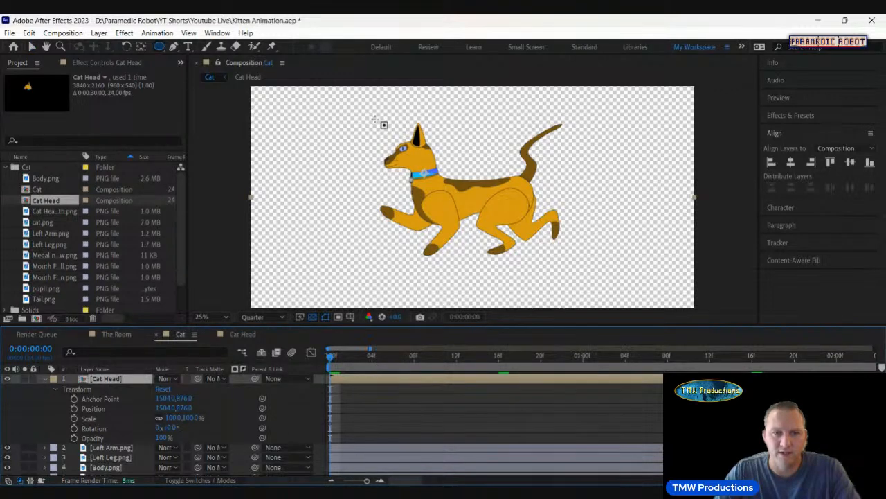
left_click_drag(376, 122, 455, 185)
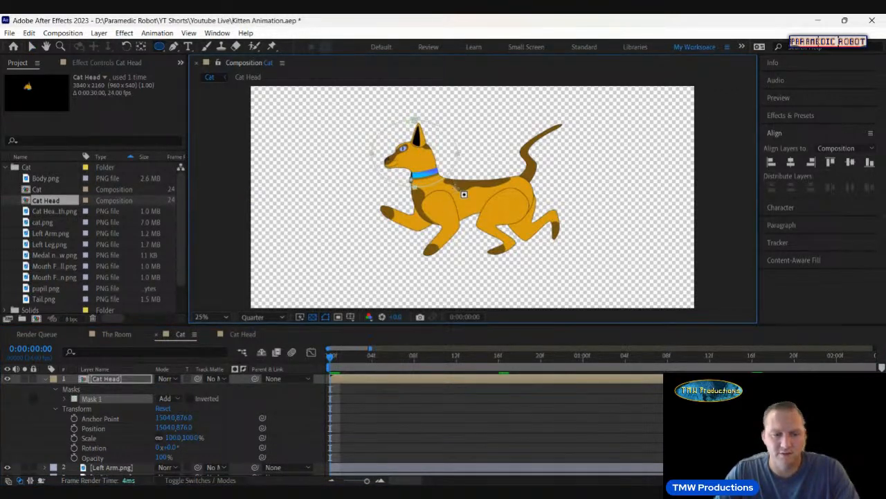
key("ctrl+z")
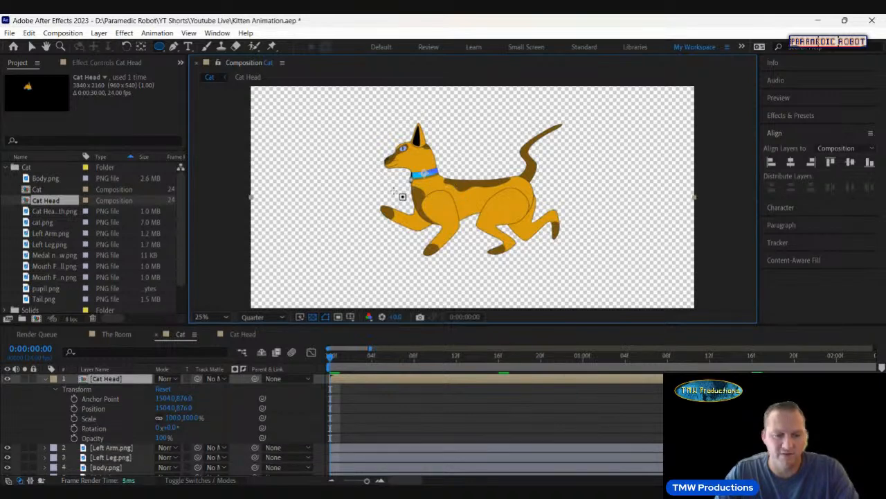
Draw a rectangular mask around the head and collar on the Cat Head layer
key("q")
key("q")
key("q")
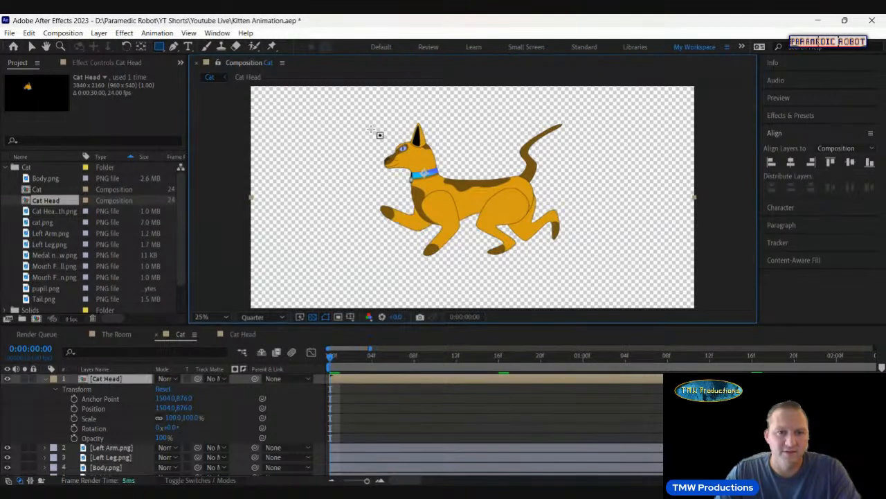
left_click_drag(366, 117, 447, 184)
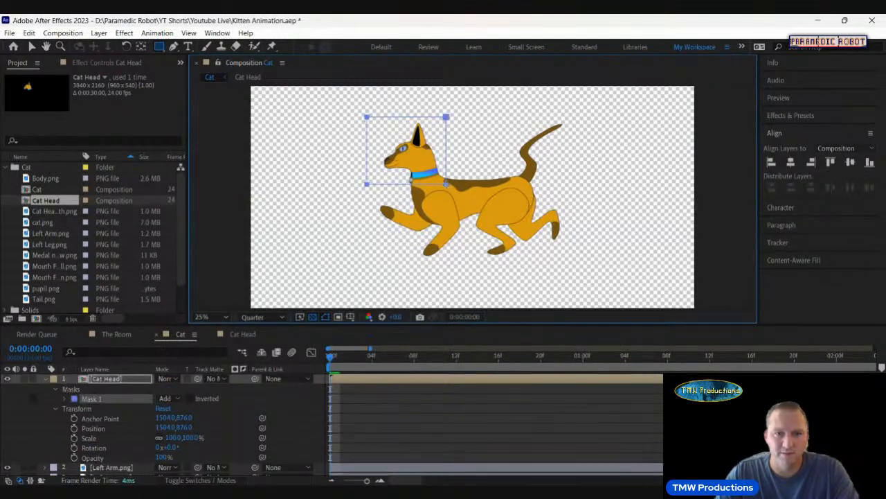
key("v")
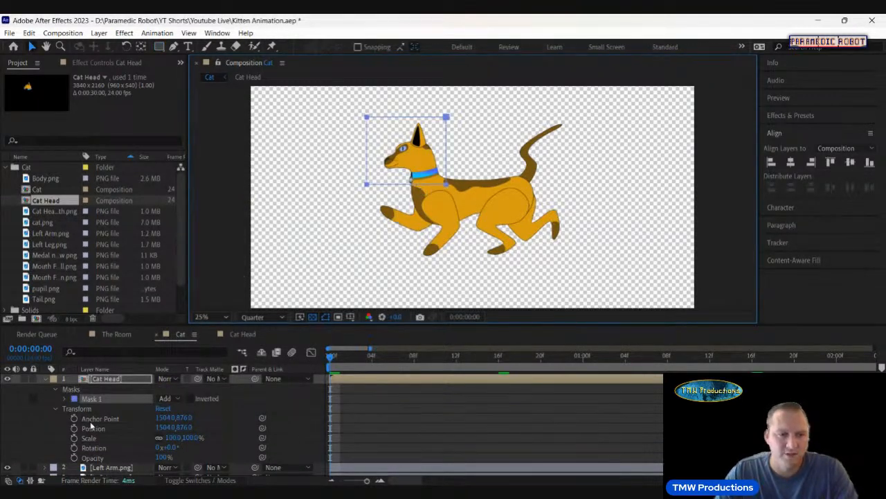
Start position and rotation keyframes for the Cat Head layer at frame 0, and set its rotation to -13° at frame 4
left_click(74, 448)
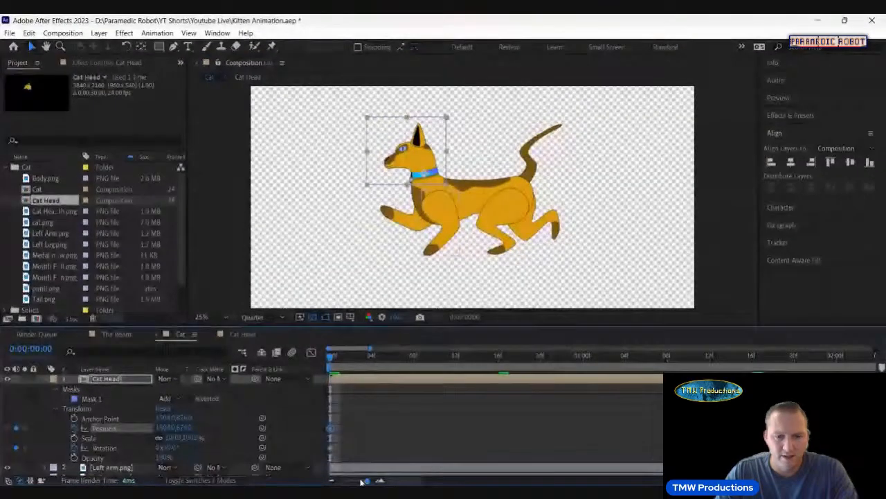
scroll(395, 437, "up", 5)
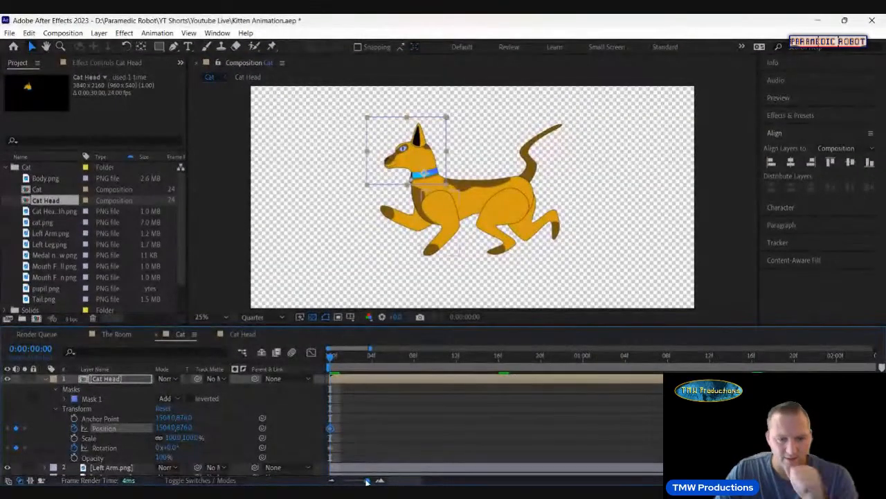
left_click(445, 360)
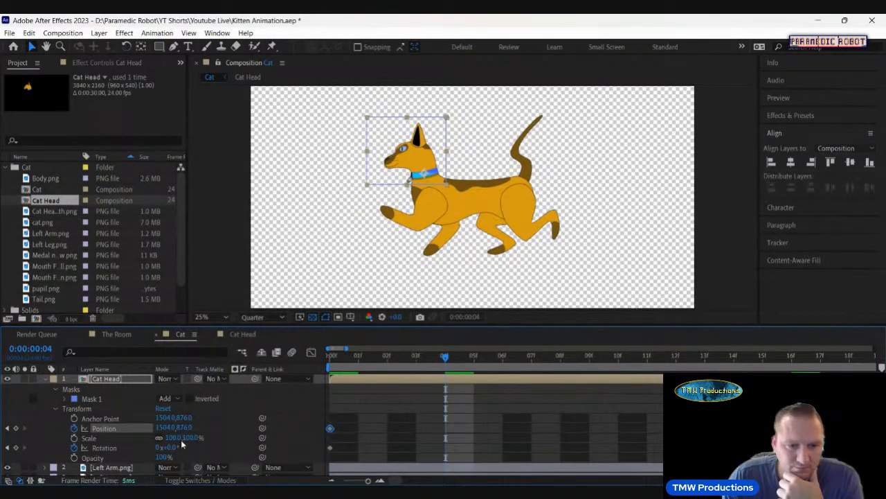
mouse_move(172, 447)
left_mouse_down()
mouse_move(164, 447)
mouse_move(171, 448)
left_mouse_up()
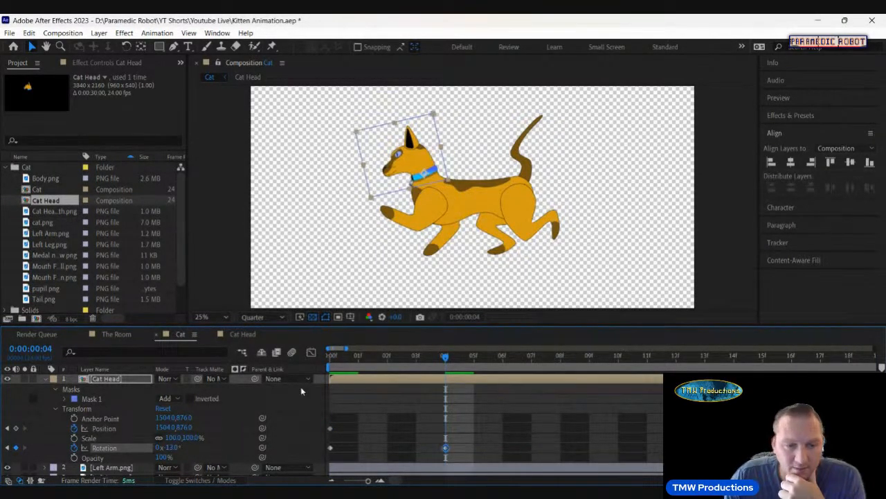
Shift the Cat Head layer's X position to 1493 at frame 4 so the neck lines up with the body
key("period")
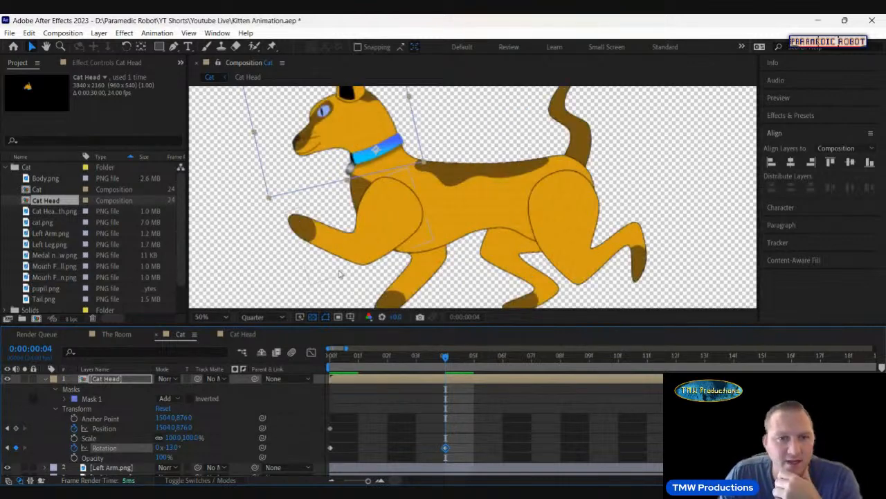
left_click_drag(167, 428, 163, 429)
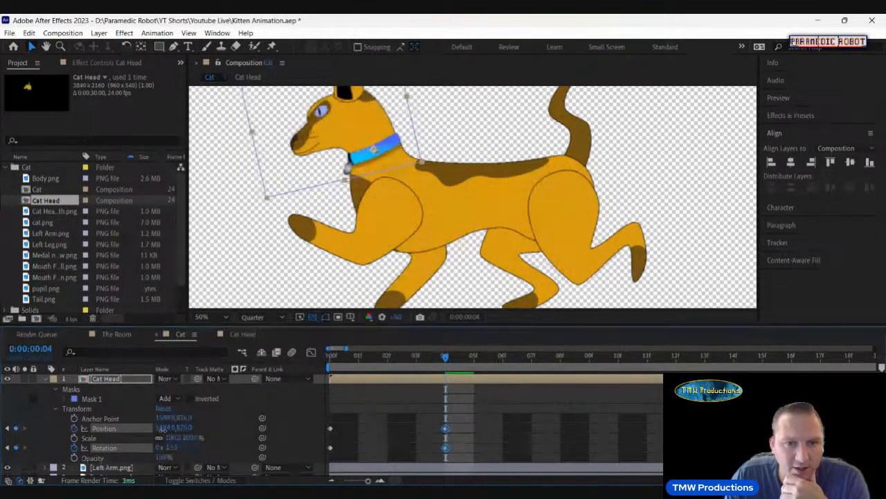
left_click(162, 428)
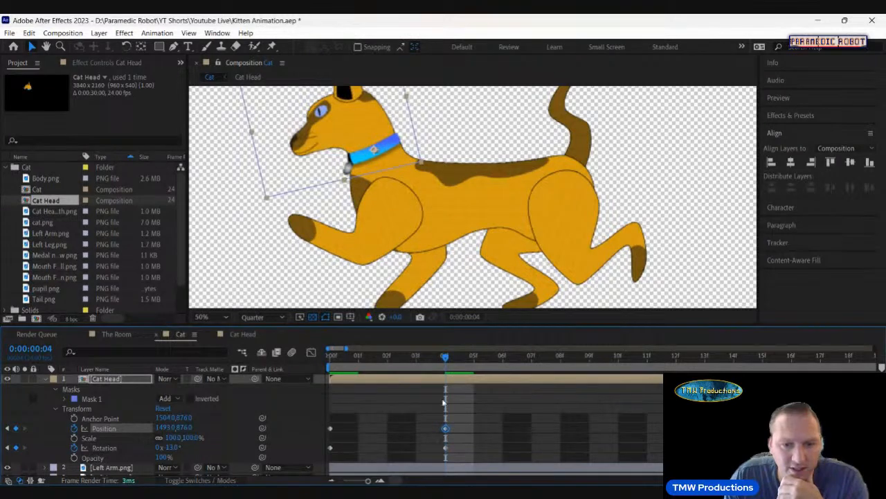
Copy the Cat Head layer's first position and rotation keyframes to frame 8
left_click_drag(350, 418, 323, 452)
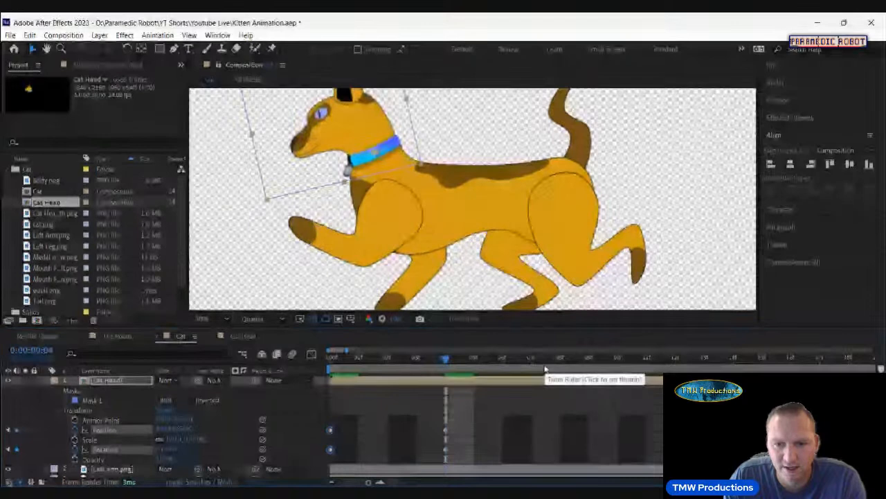
left_click(561, 363)
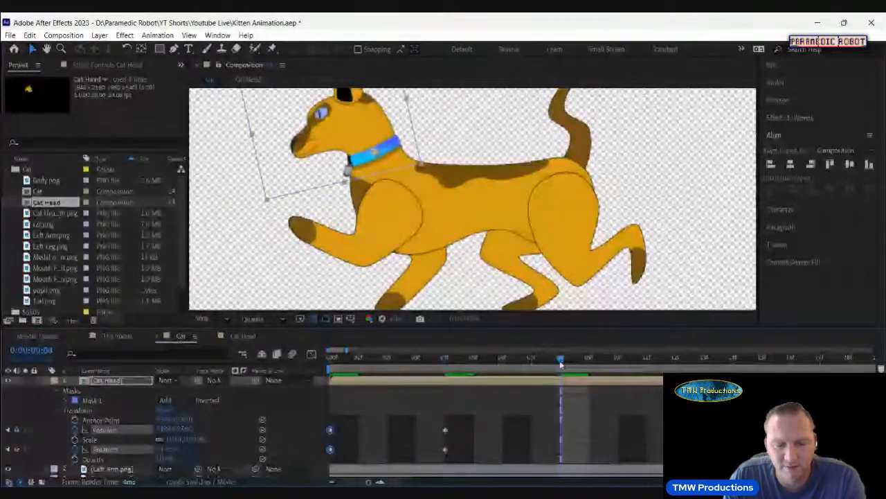
key("ctrl+v")
Preview the head movement from the first frame with the whole cat in view
left_click_drag(556, 367, 320, 372)
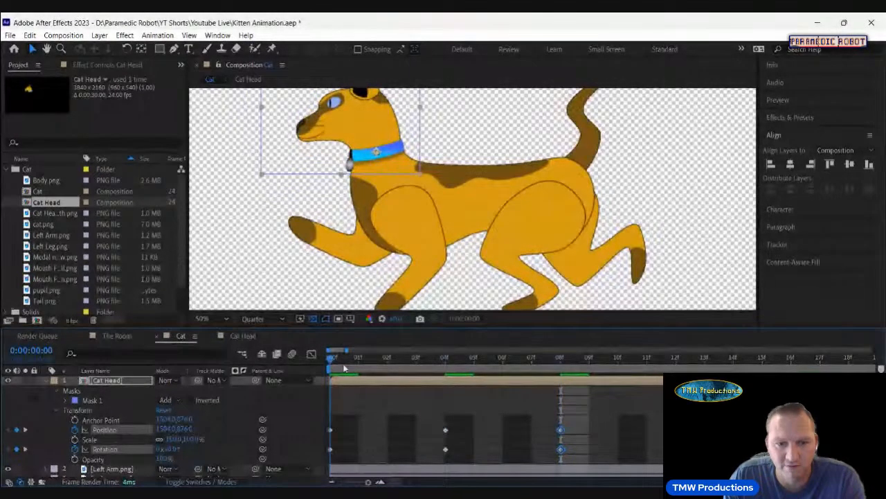
key("comma")
key("comma")
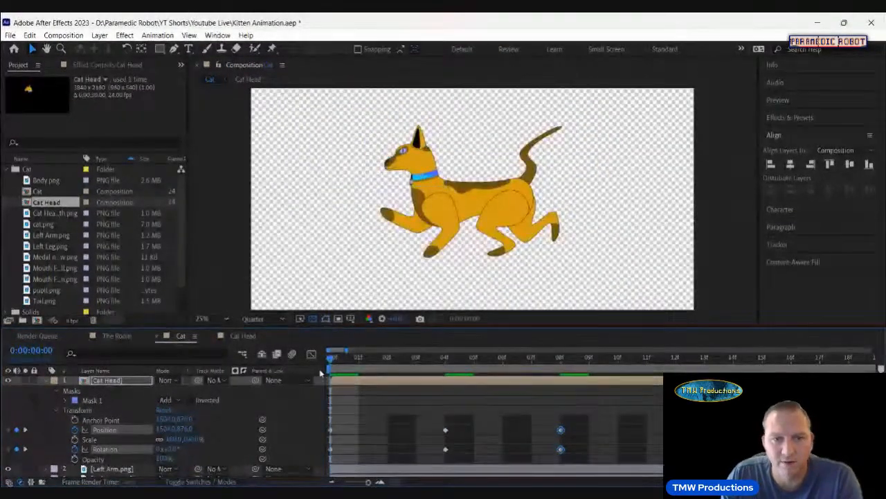
key("space")
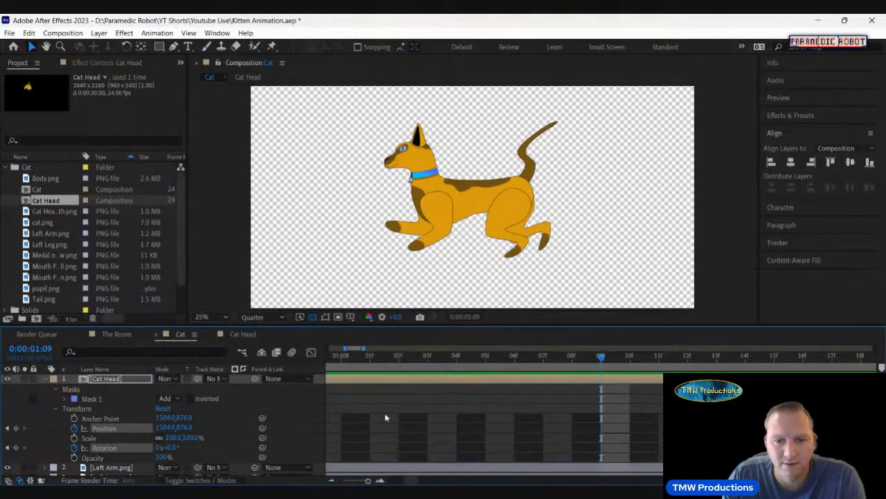
Apply a loopOut() expression to the position of the Cat Head layer
left_click(238, 433)
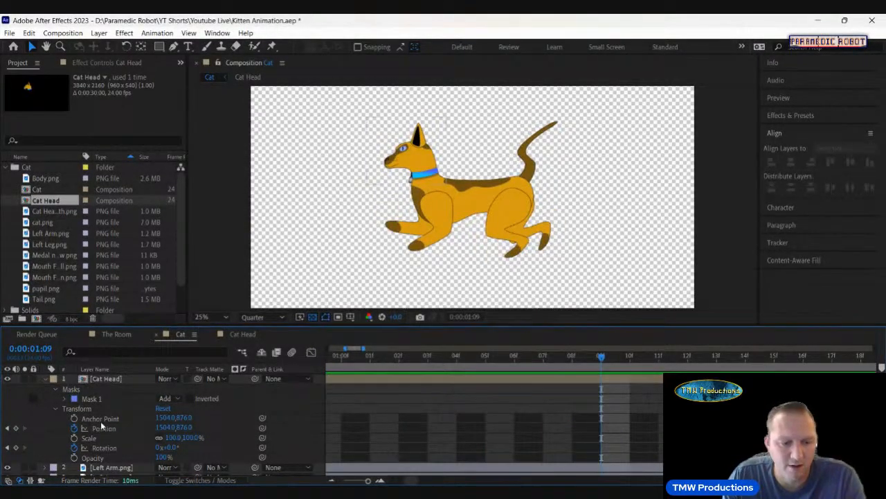
left_click(74, 428, "alt")
type("l")
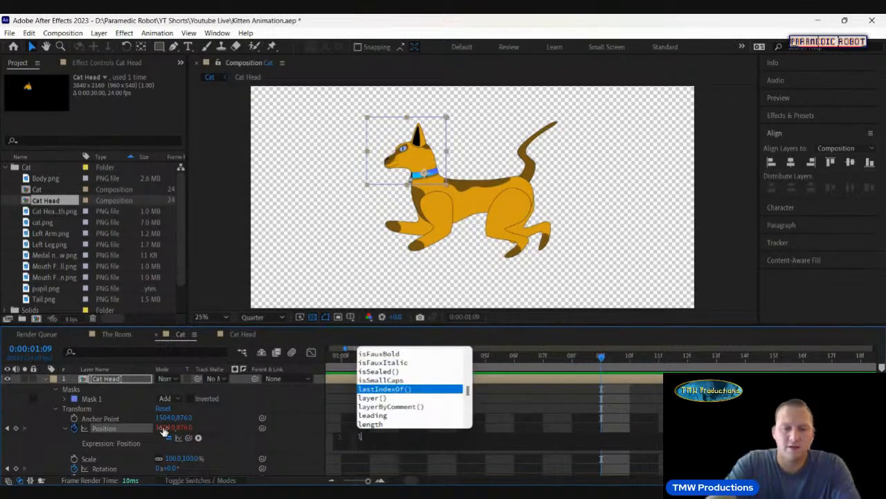
type("oopOut")
key("Return")
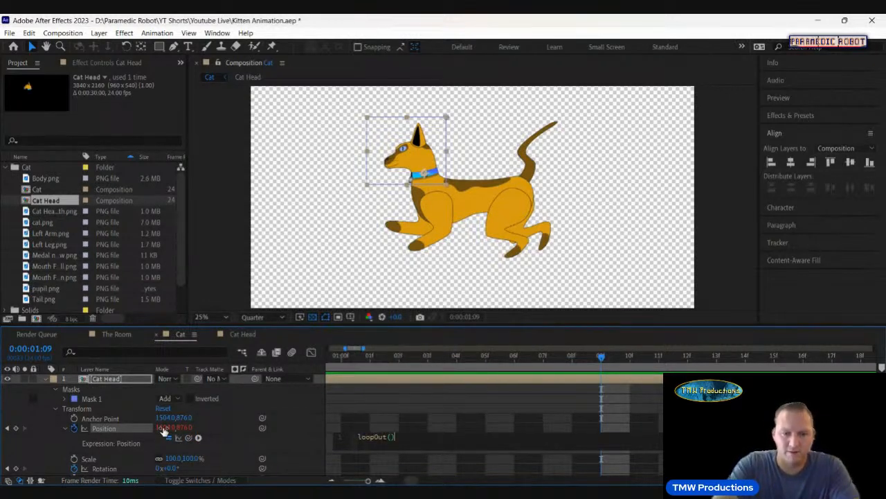
left_click(221, 423)
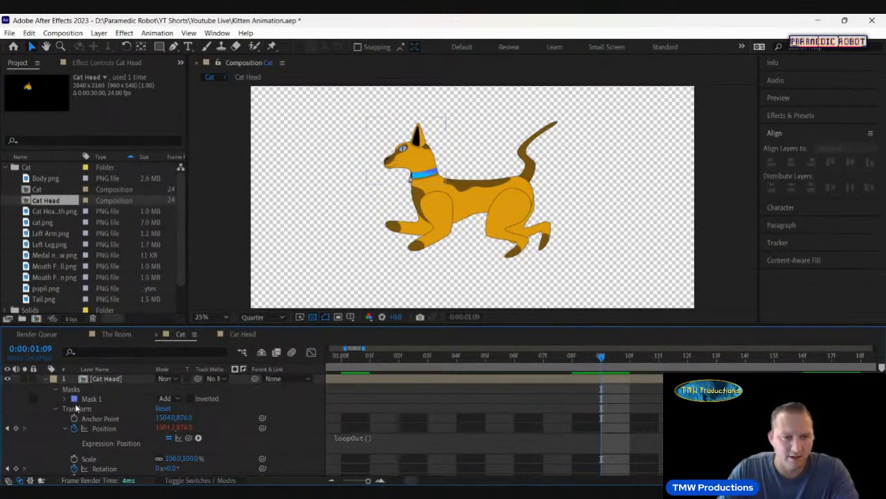
Apply a loopOut() expression to the rotation of the Cat Head layer
left_click(74, 469, "alt")
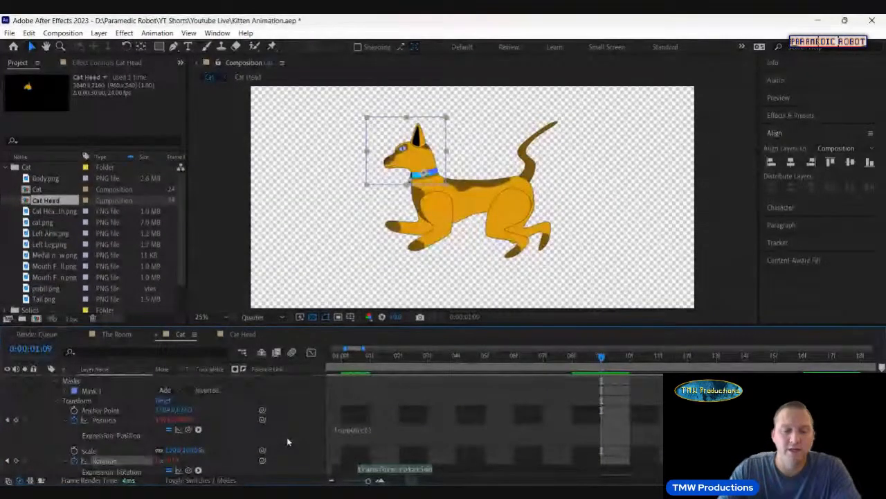
type("loopOu")
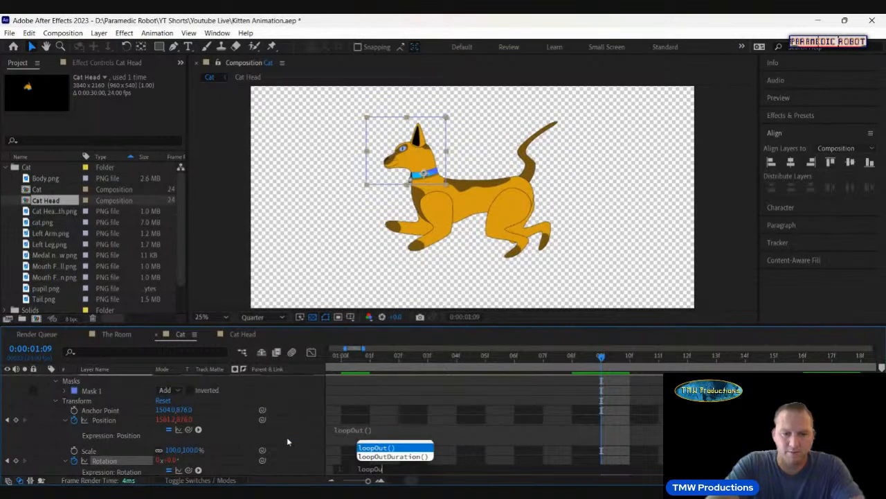
type("t()")
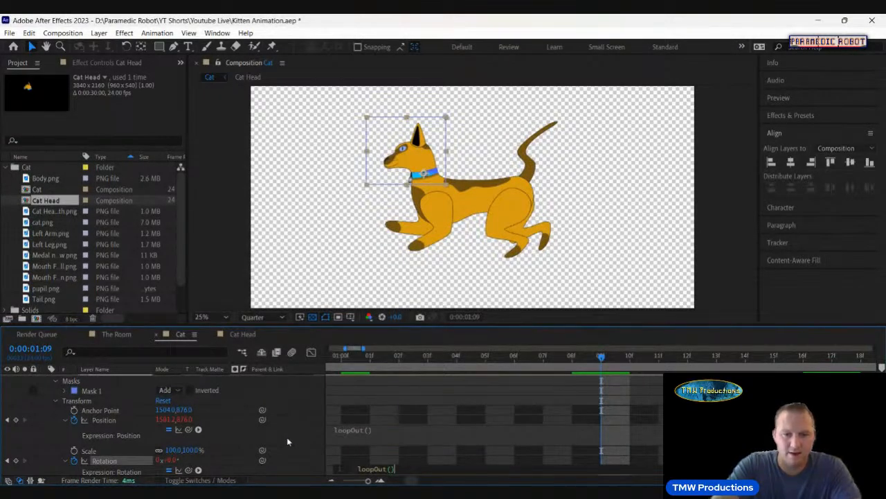
left_click(496, 404)
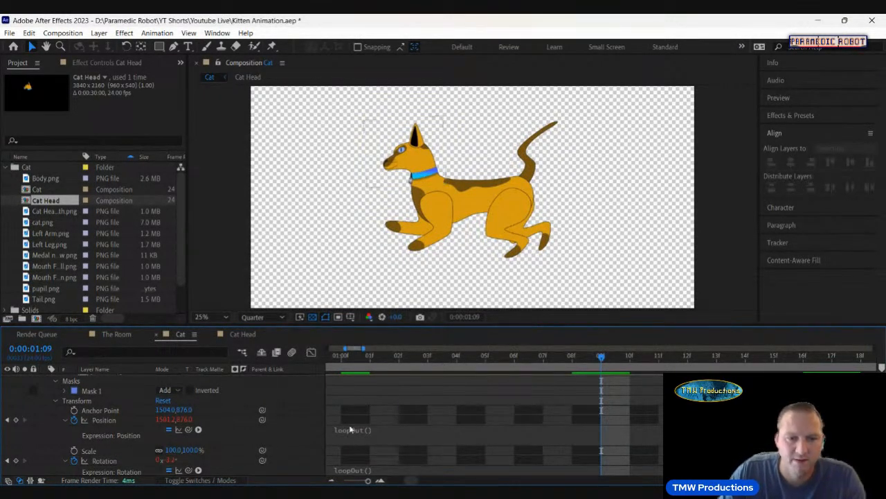
Preview the complete looping run cycle of the cat from the first frame
scroll(351, 420, "down", 5)
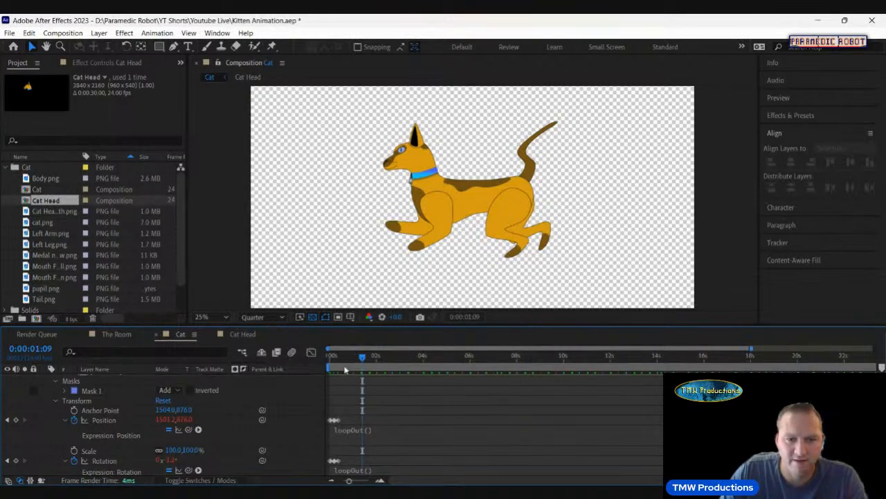
left_click(322, 362)
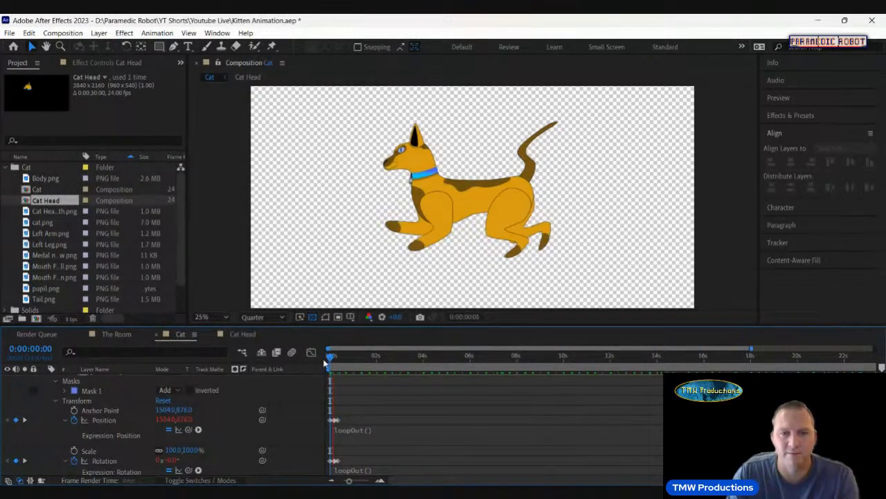
key("space")
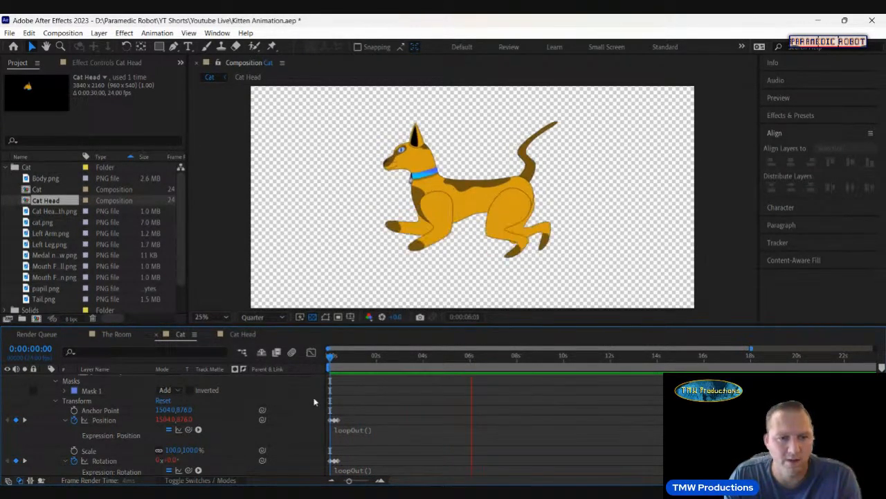
key("space")
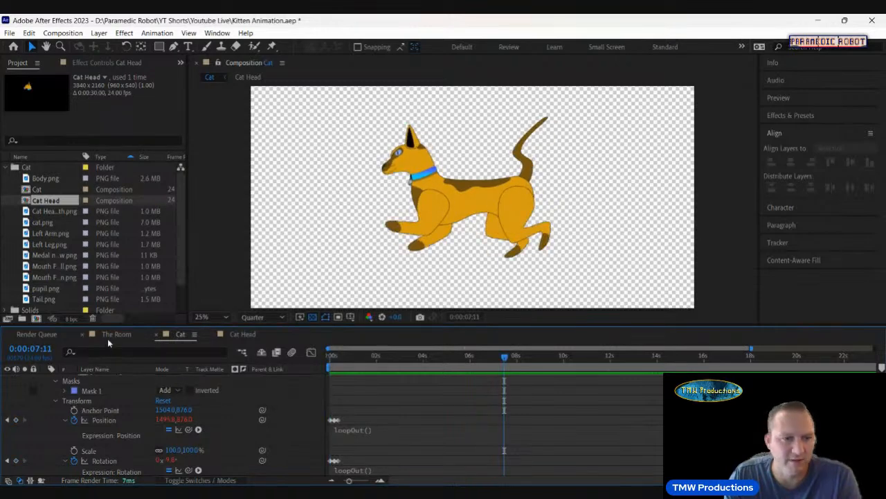
Add the Cat composition to The Room composition as its topmost layer, above wine glass.png
left_click(112, 335)
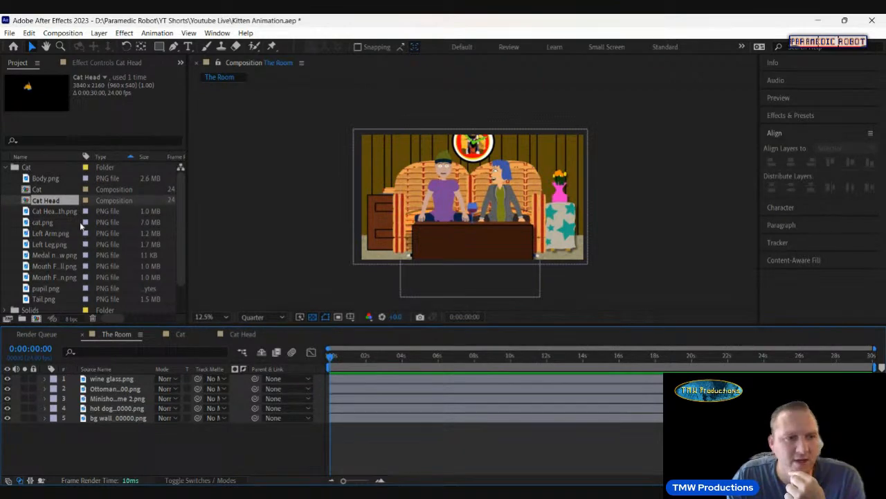
left_click(105, 189)
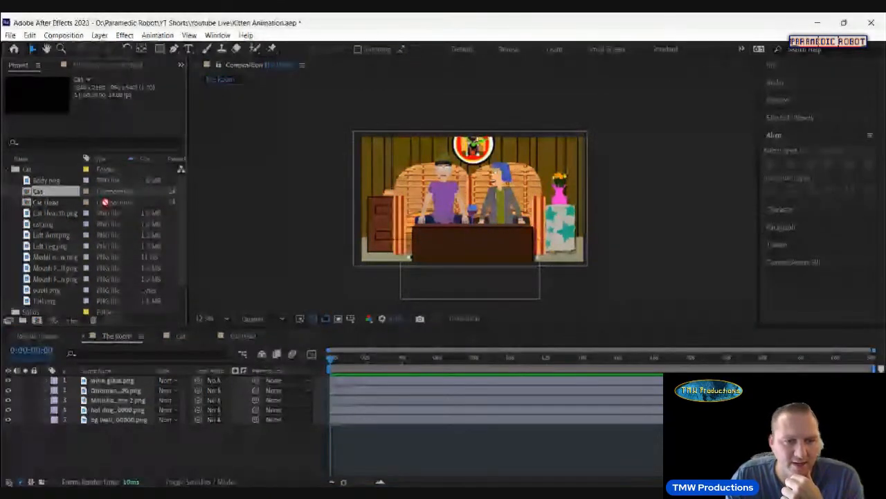
left_click_drag(105, 202, 99, 379)
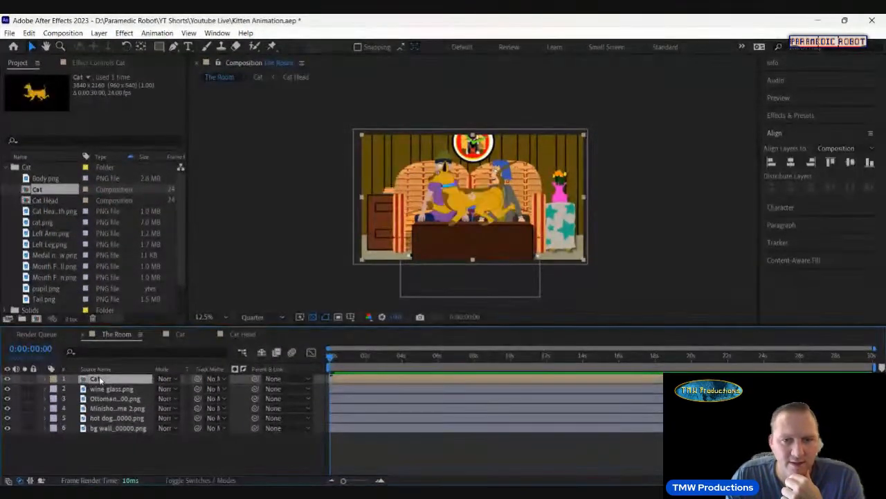
Scale the Cat layer in The Room to 75% and save the project
left_click(44, 379)
left_click(56, 389)
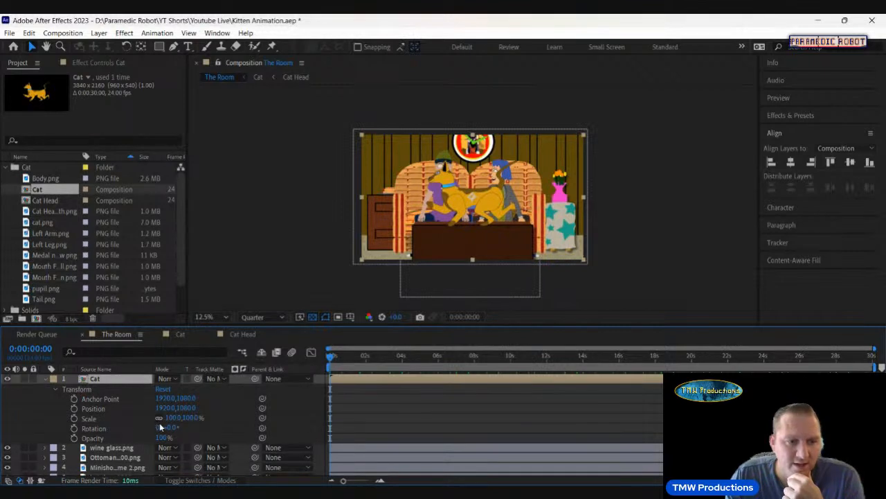
left_click(171, 418)
type("75")
key("Return")
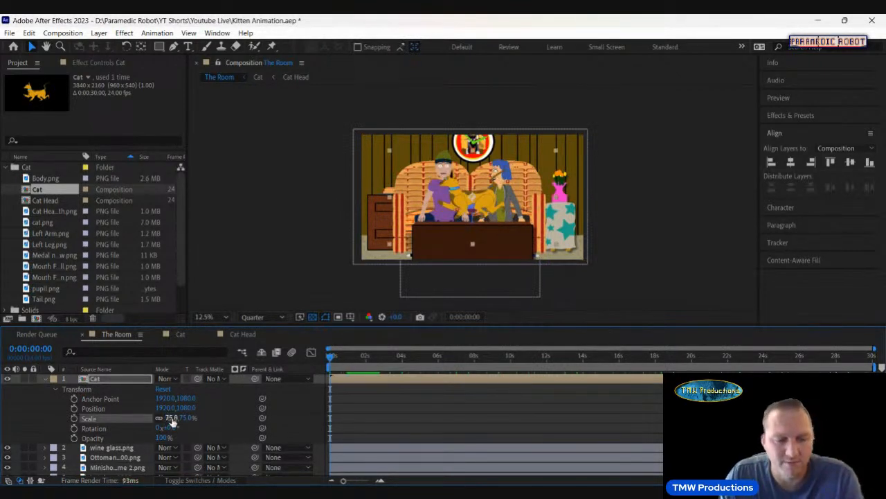
key("ctrl+s")
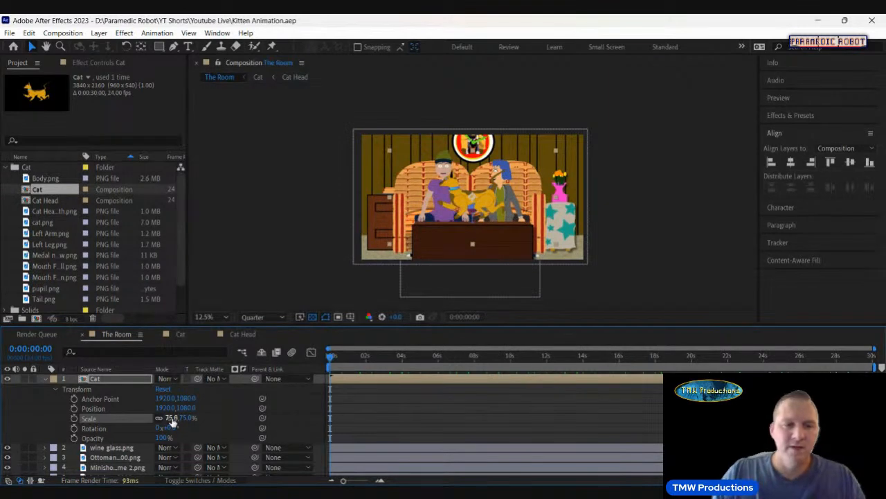
Draw a rectangular mask closely around the cat on the Cat layer in The Room
left_click(129, 378)
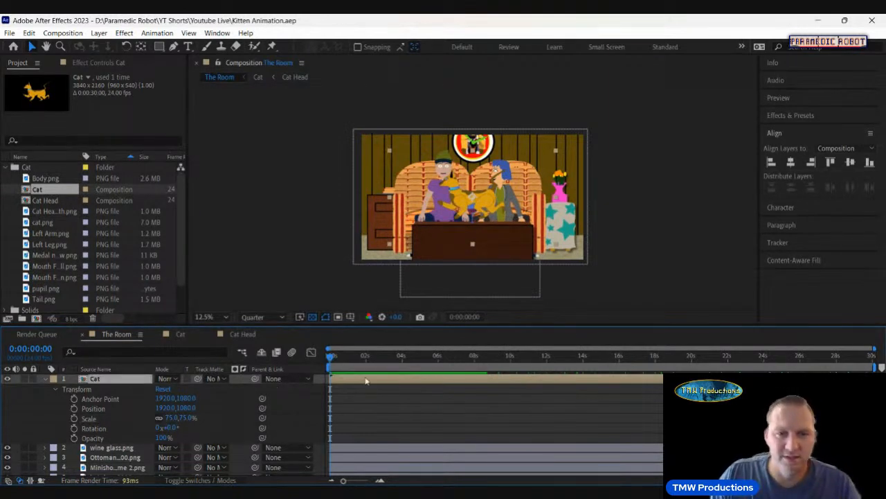
key("q")
left_click_drag(418, 166, 524, 228)
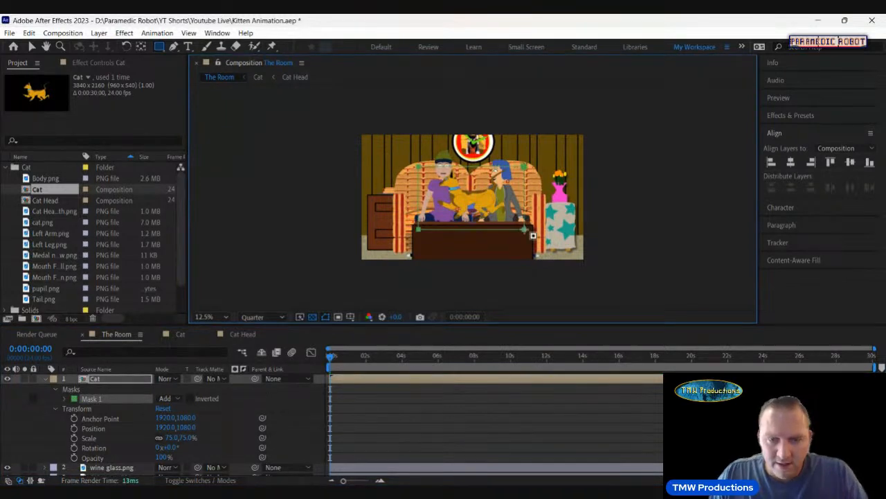
key("v")
left_click(44, 380)
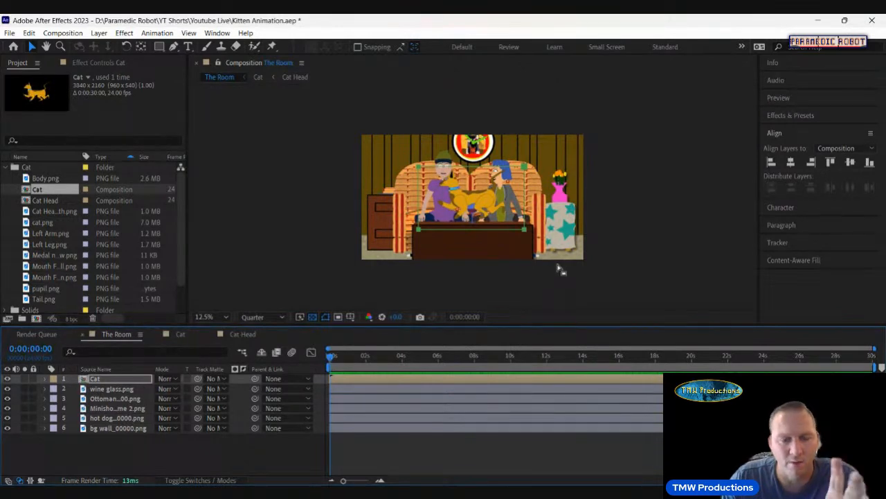
Show the Parent & Link settings beside the layer switches and try parenting the wine glass.png layer to Cat
left_click(183, 480)
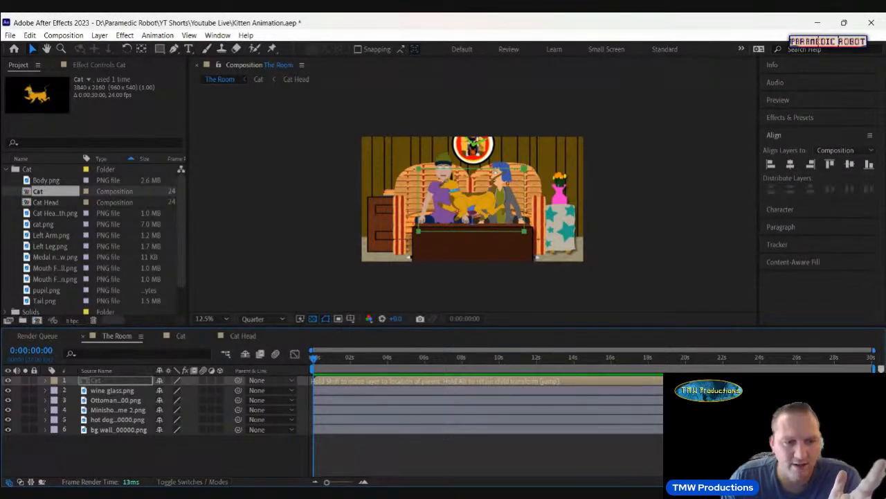
left_click(263, 389)
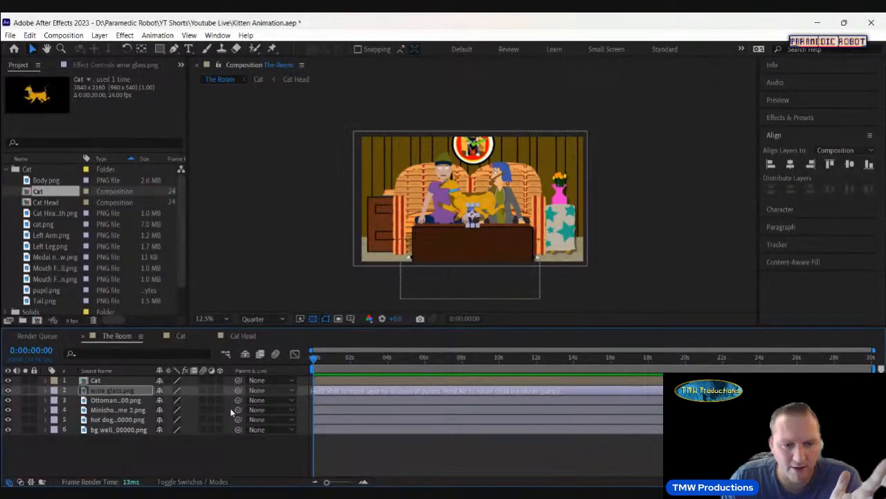
left_click(283, 420)
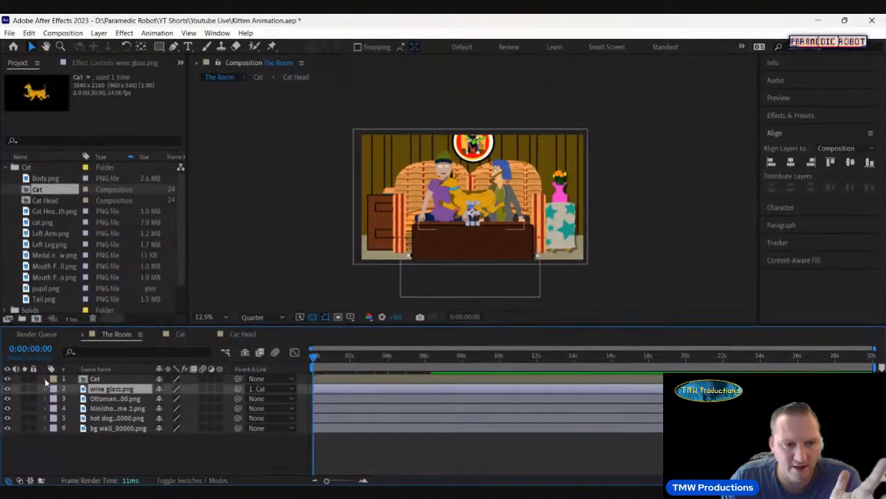
Test shifting the Cat layer horizontally with the wine glass attached, then undo the shift and the parenting
left_click(45, 380)
left_click(121, 400)
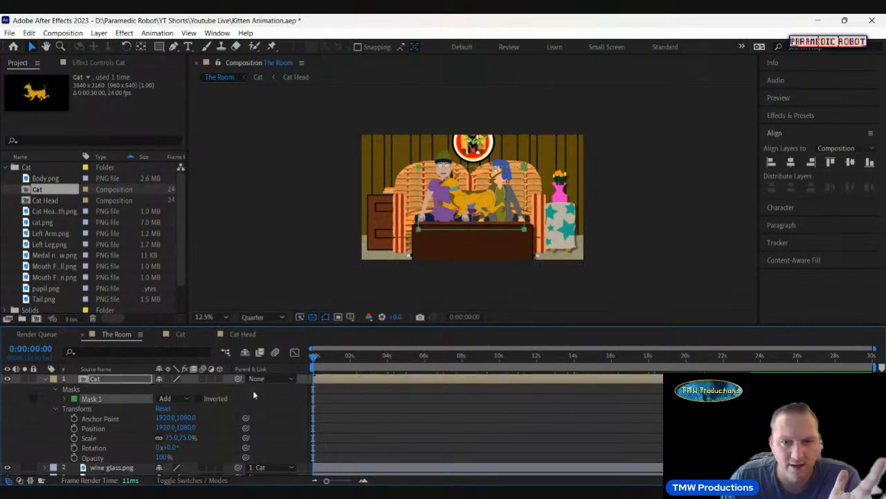
left_click(165, 427)
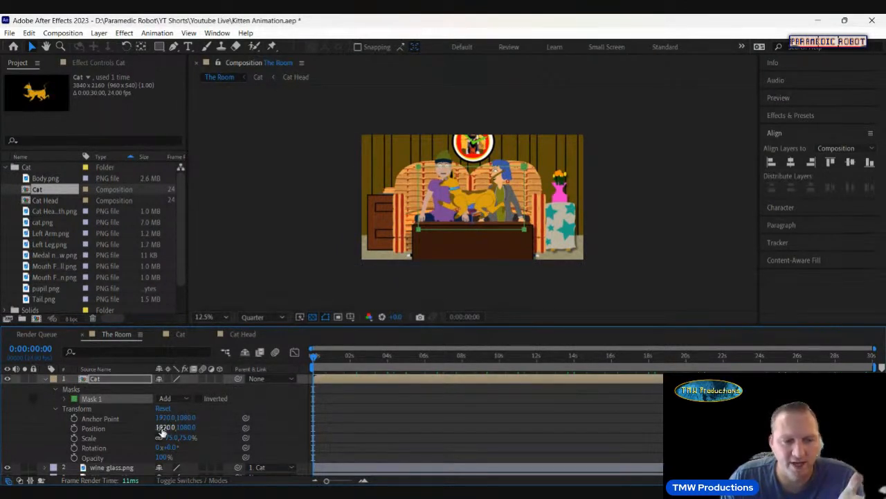
left_click_drag(163, 428, 885, 412)
key("ctrl+z")
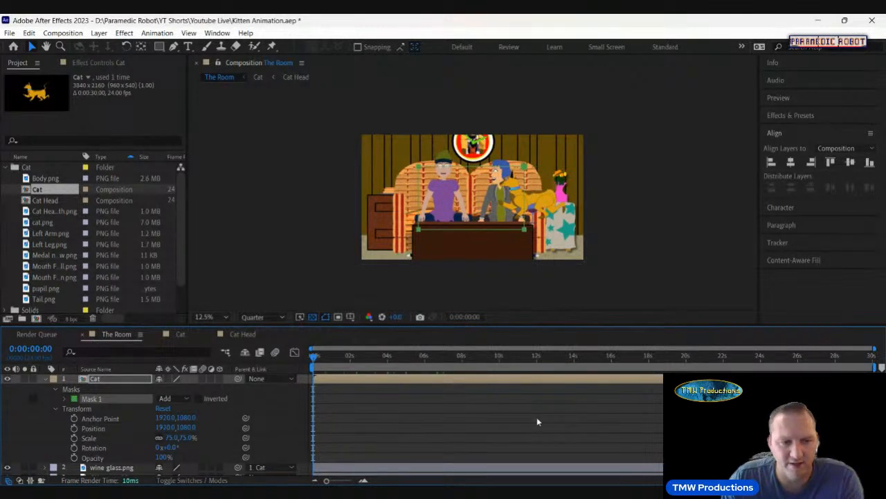
left_click(44, 379)
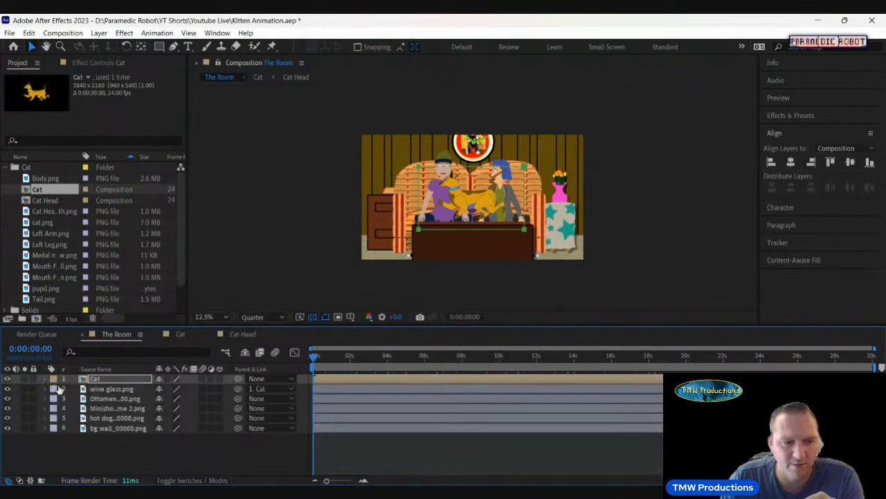
left_click(122, 389)
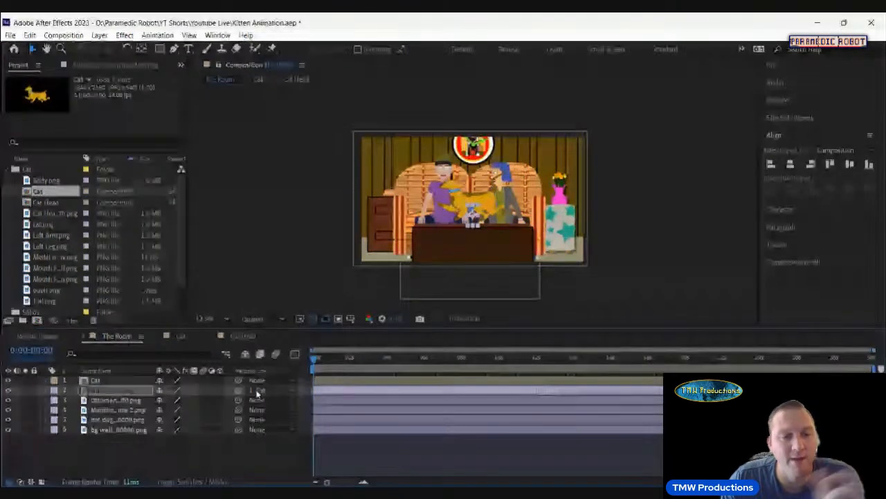
key("ctrl+z")
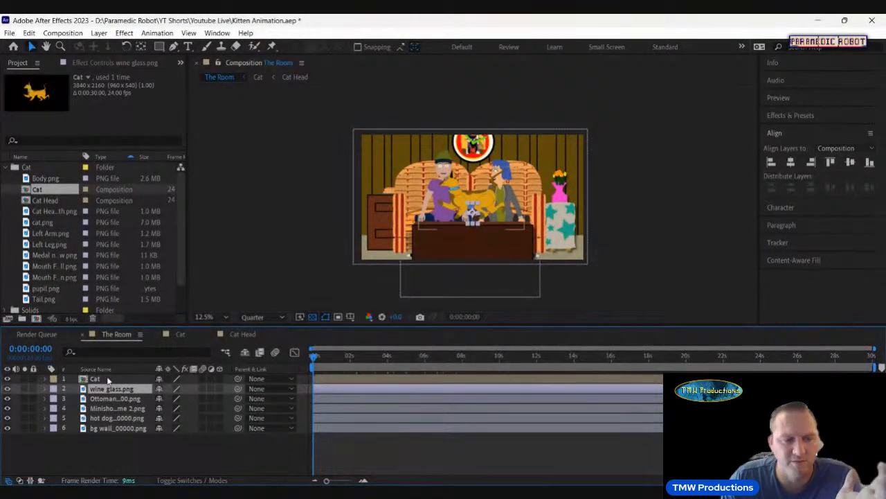
Keyframe the Cat layer's position at the first frame, placing it off-scene beyond the room's right edge at about 4864, 1712
left_click(108, 379)
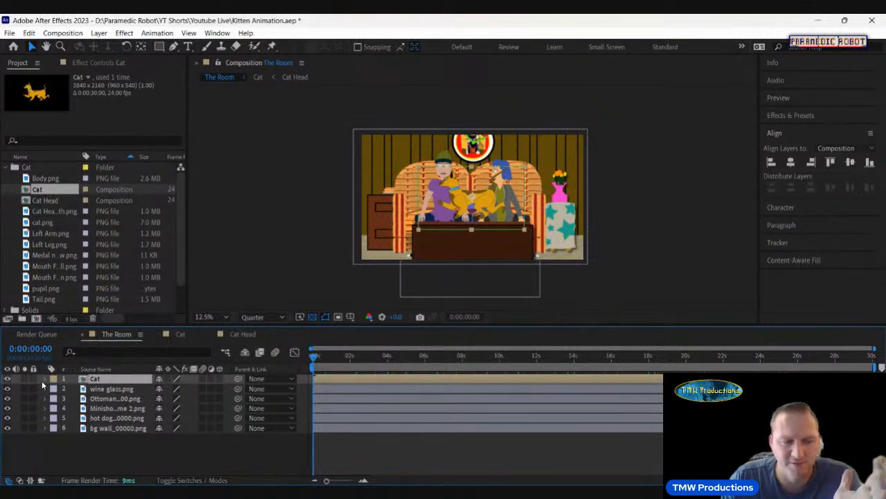
left_click(44, 379)
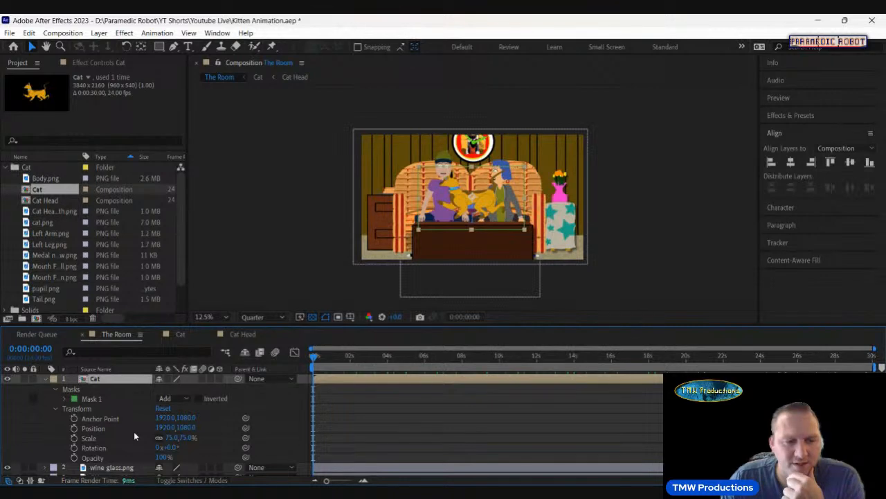
left_click(74, 428)
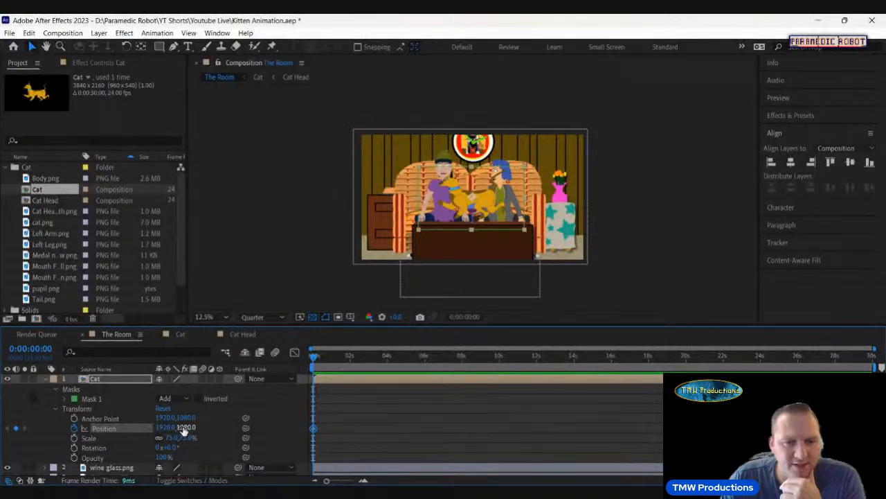
left_click_drag(472, 209, 653, 239)
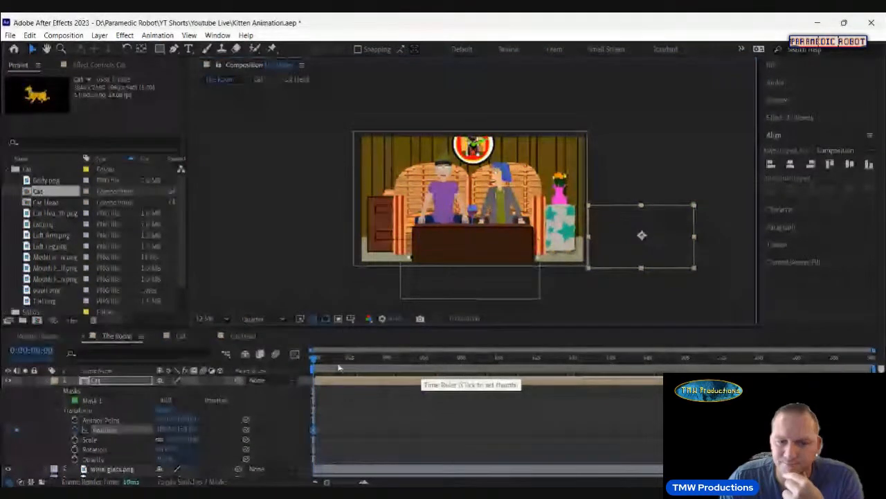
Keyframe the Cat layer off-scene past the room's left edge at about -736, 1712 at 4 seconds and preview the run
left_click(388, 361)
left_click_drag(387, 362, 389, 360)
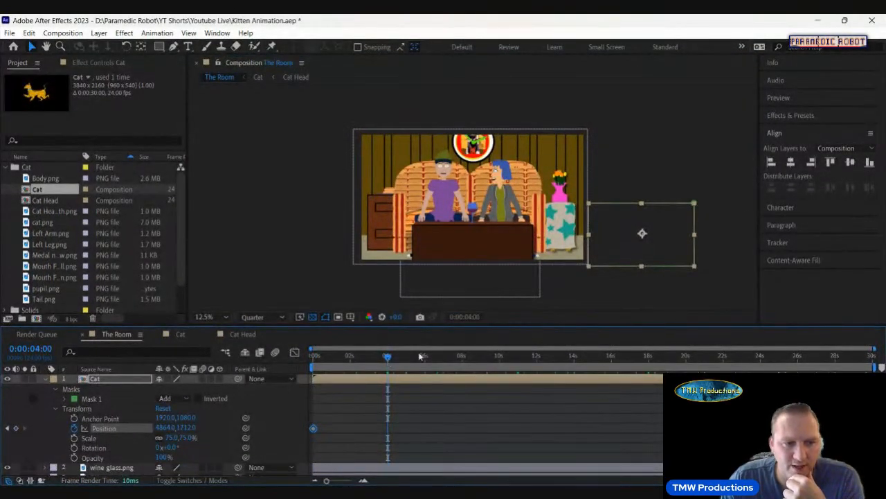
left_click(771, 162)
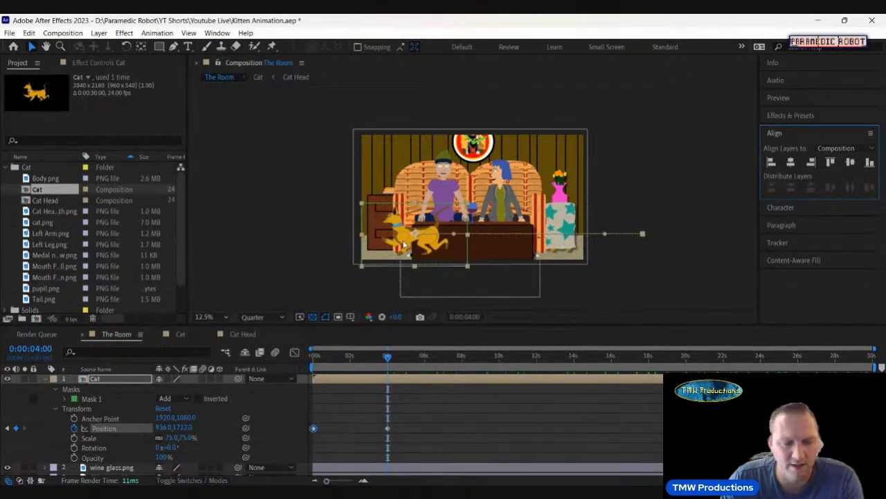
left_click_drag(405, 242, 308, 254)
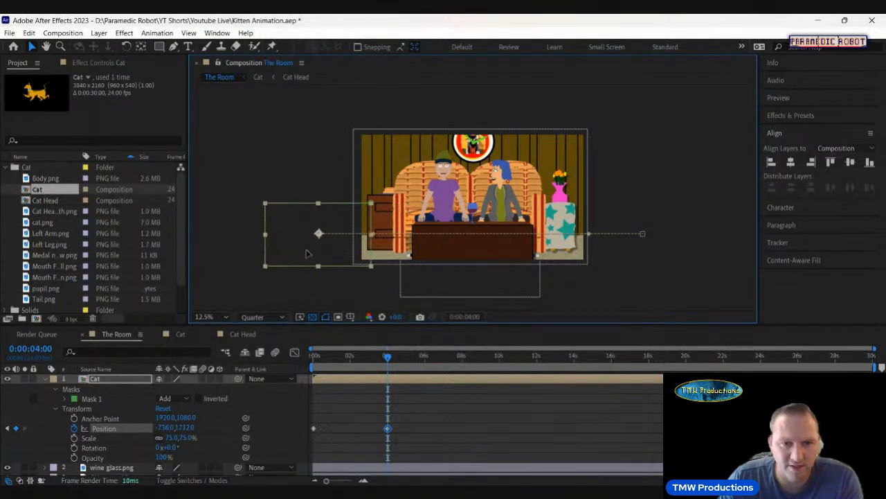
left_click_drag(329, 352, 305, 357)
key("space")
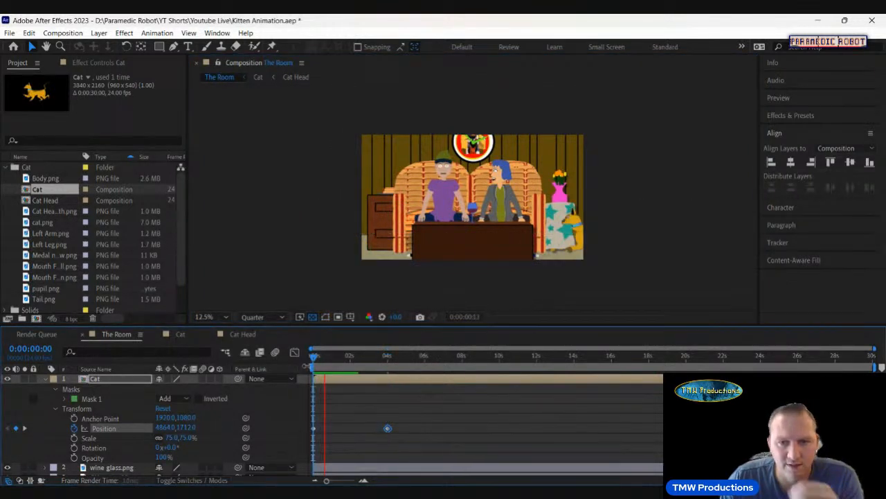
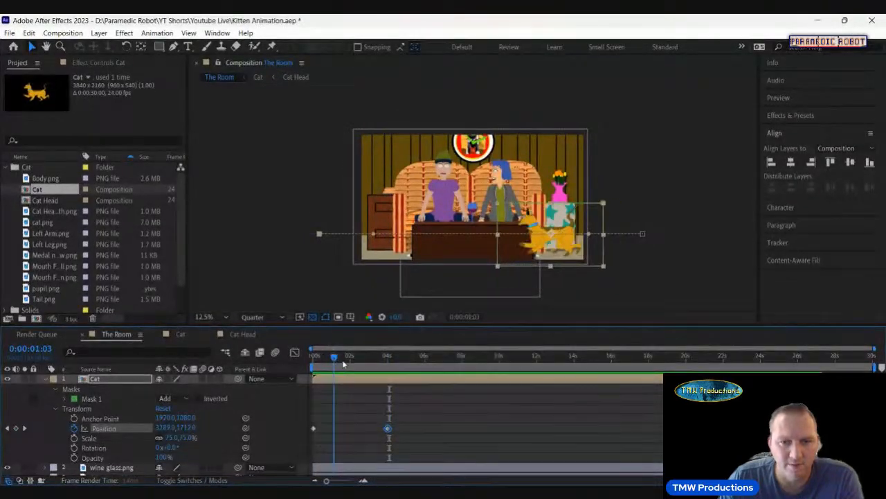
Try to change the vertical position of both Cat position keyframes together, then undo the change and deselect them
left_click_drag(412, 409, 308, 437)
left_click_drag(188, 427, 331, 426)
key("ctrl+z")
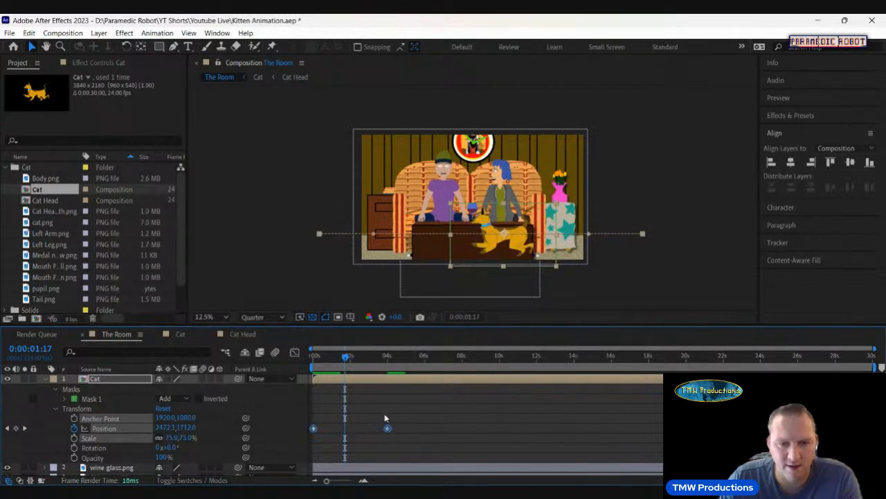
left_click(392, 404)
Set the Cat layer's vertical position to 1952 on both the first-frame keyframe and the 4-second keyframe
left_click_drag(342, 360, 300, 372)
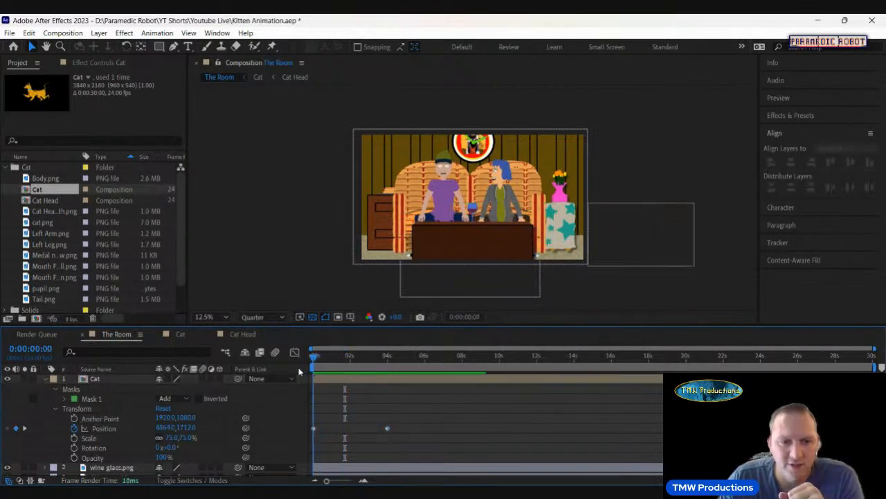
left_click(217, 425)
left_click_drag(218, 424, 339, 416)
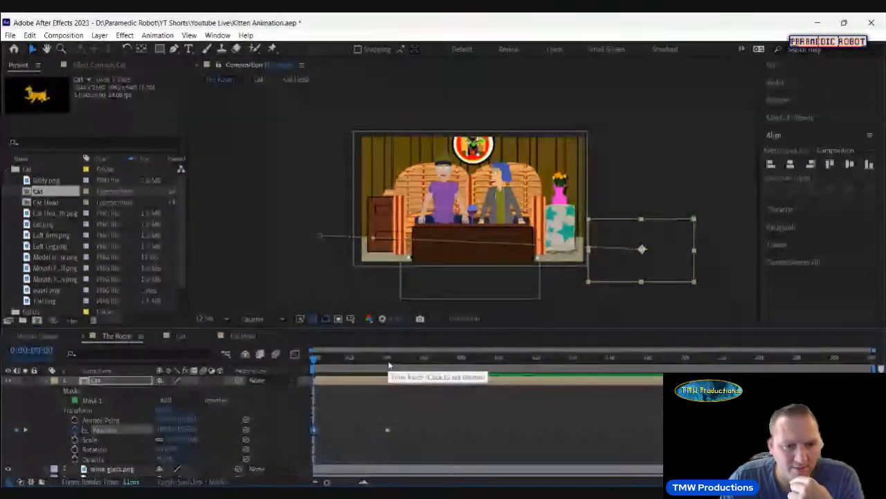
left_click(390, 367)
left_click(187, 428)
type("1930")
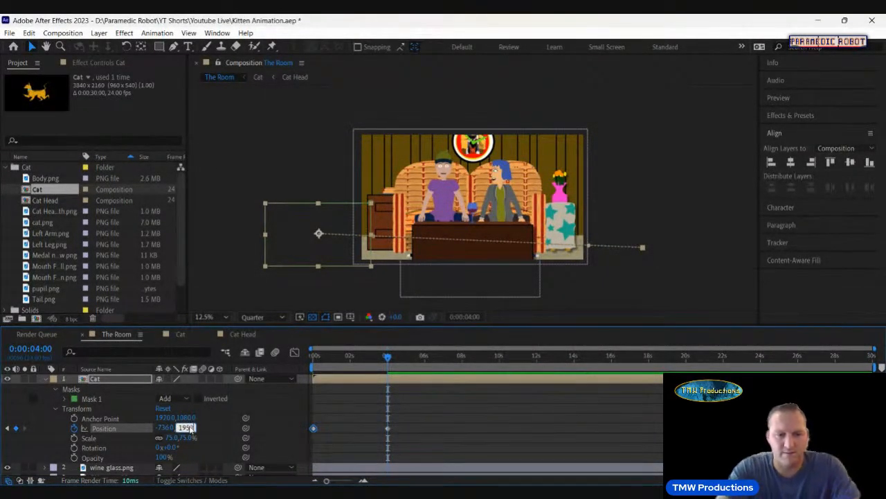
key("Return")
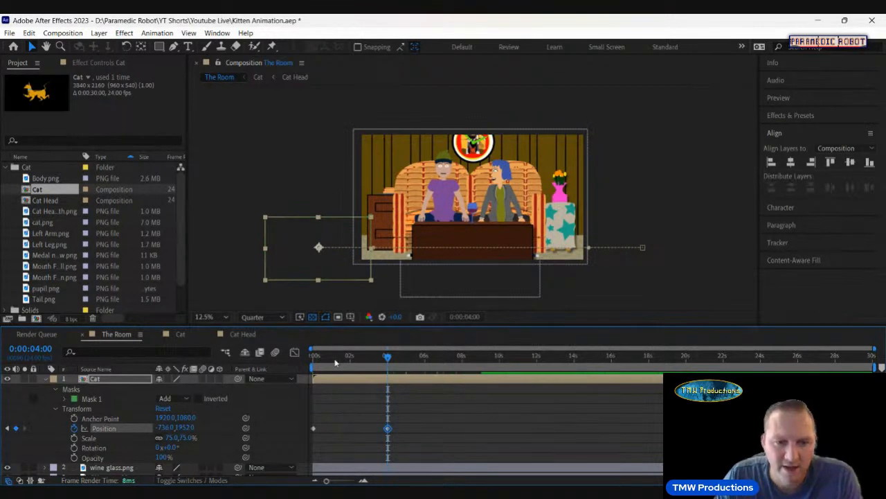
Preview the Cat layer's lowered run from the first frame, once in the full view and once zoomed in to 25%
left_click_drag(322, 361, 300, 367)
key("space")
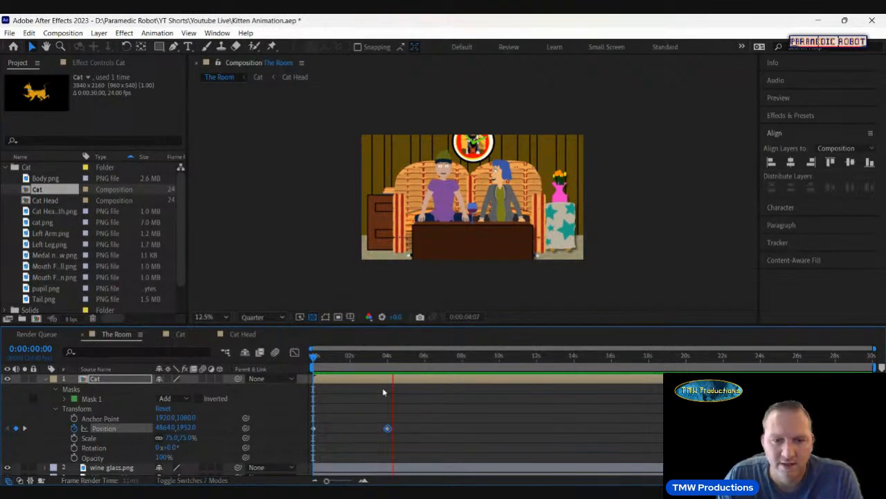
key("space")
left_click_drag(371, 365, 304, 359)
key("period")
key("space")
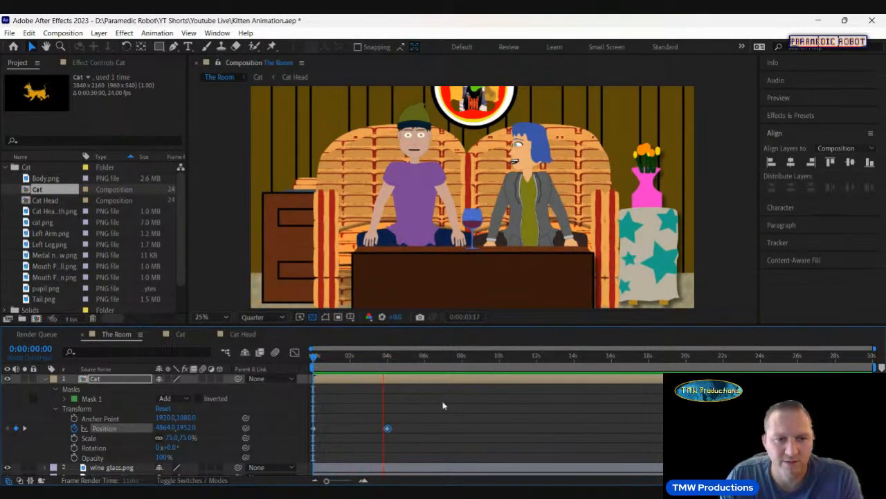
key("space")
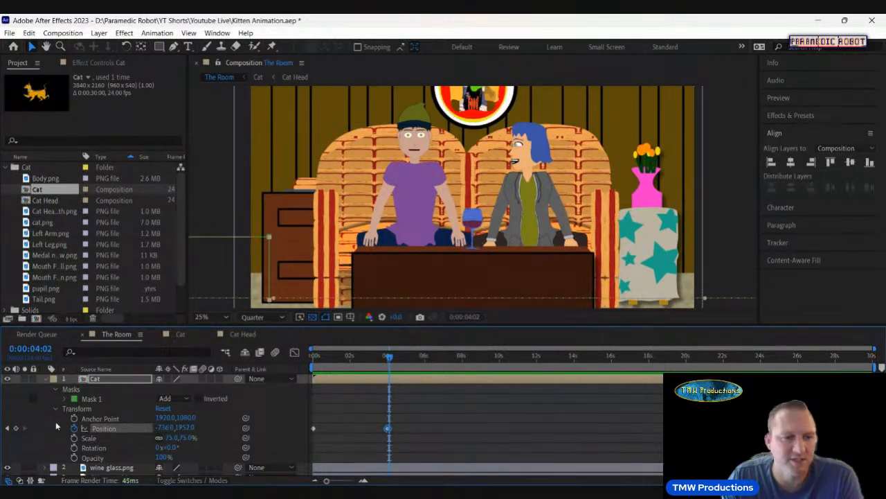
Collapse the Cat layer's properties and add a second copy of the Cat composition as the top layer of The Room
left_click(45, 379)
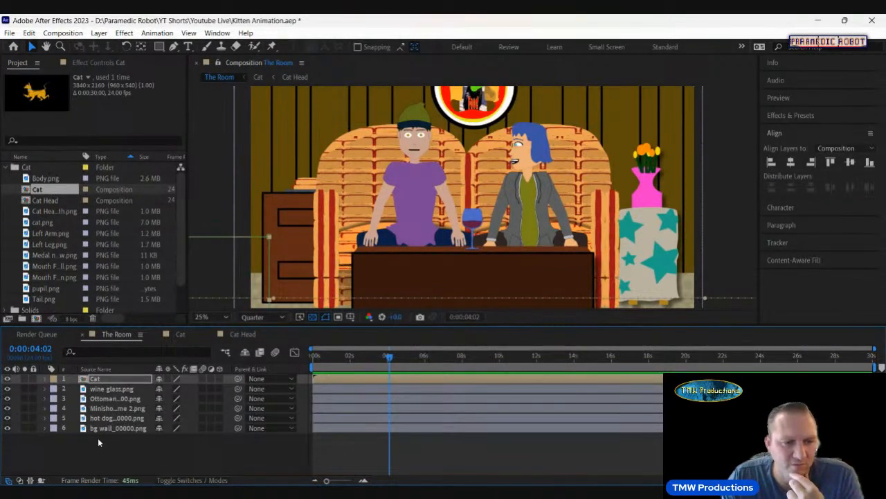
left_click_drag(324, 365, 358, 371)
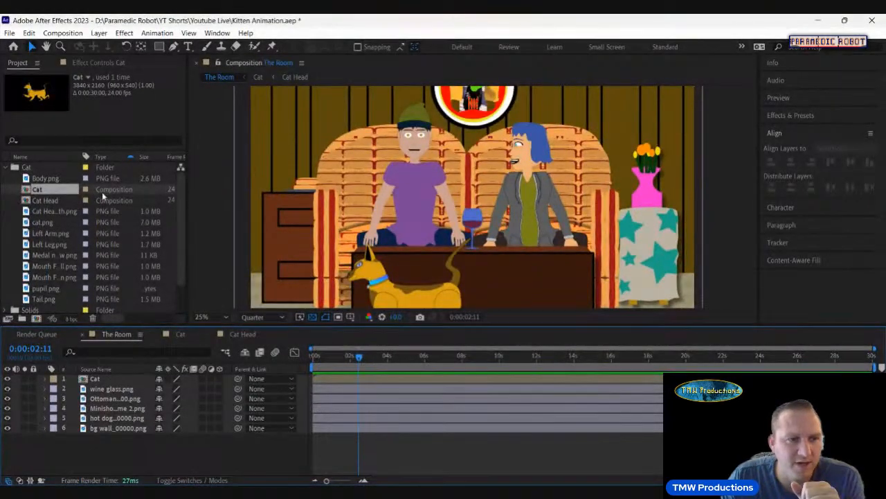
left_click(113, 199)
left_click_drag(110, 186, 113, 389)
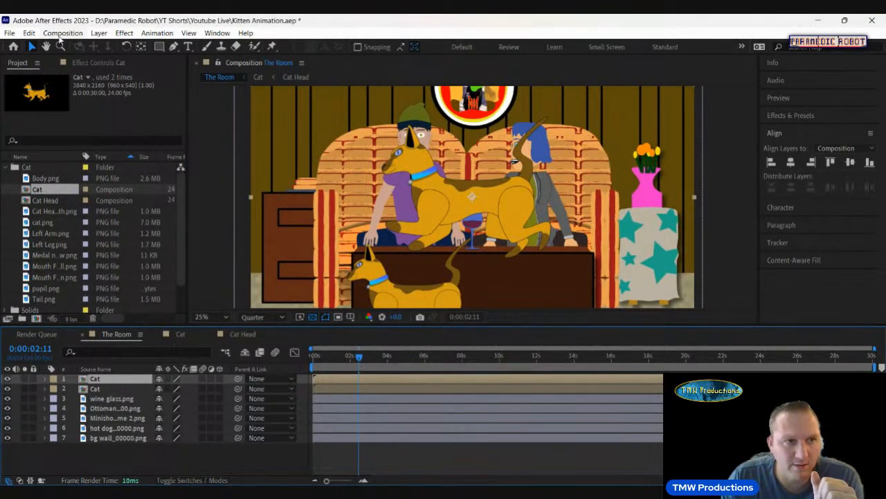
Rename the new top Cat layer "cat right profile"
left_click(29, 33)
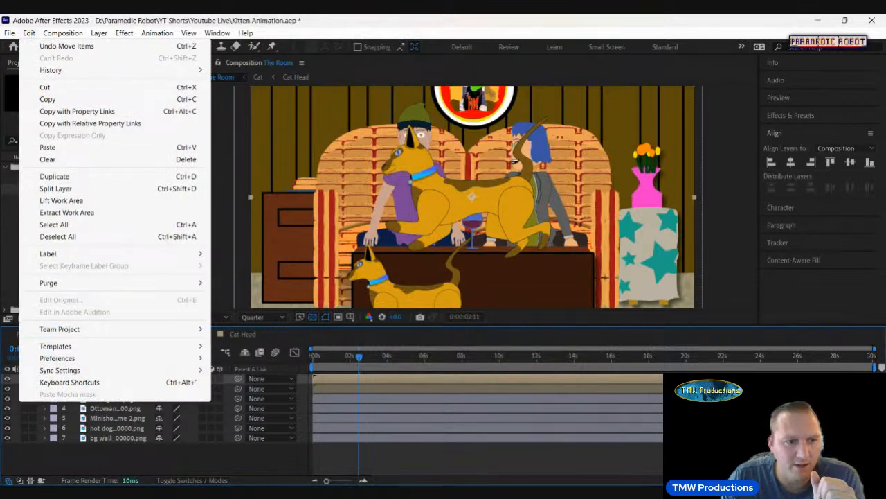
left_click(53, 450)
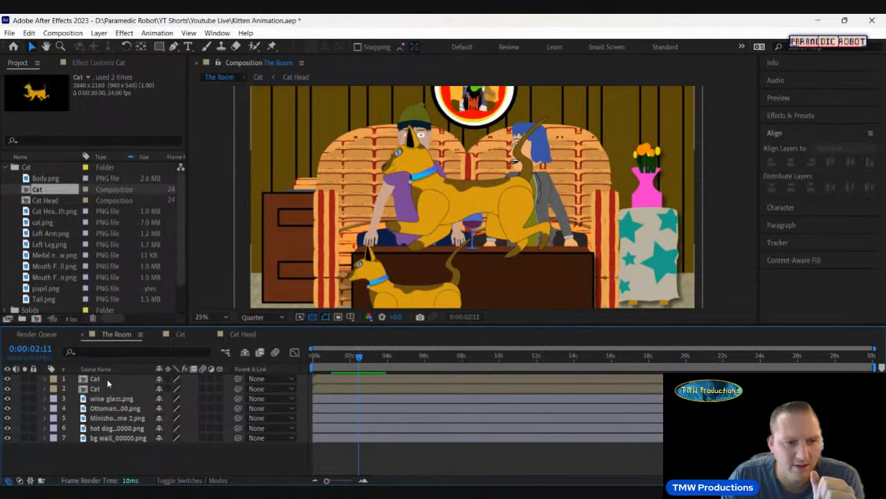
left_click(107, 380)
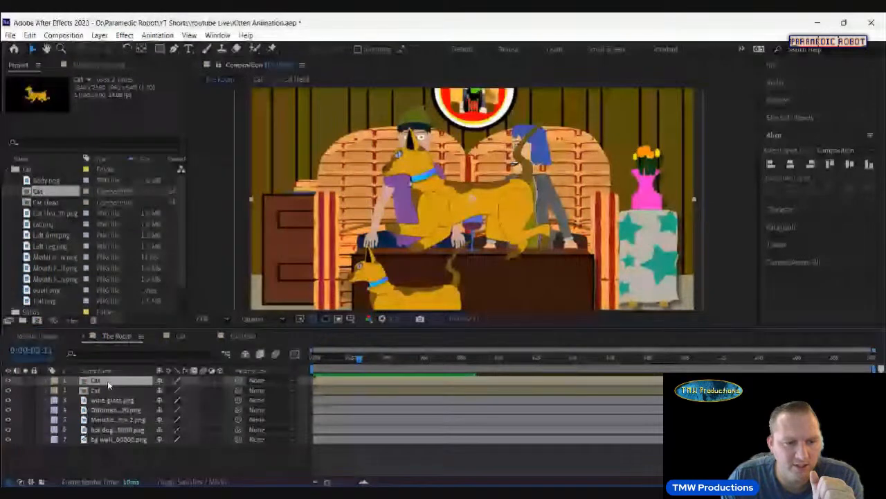
key("Return")
type("cat right profile")
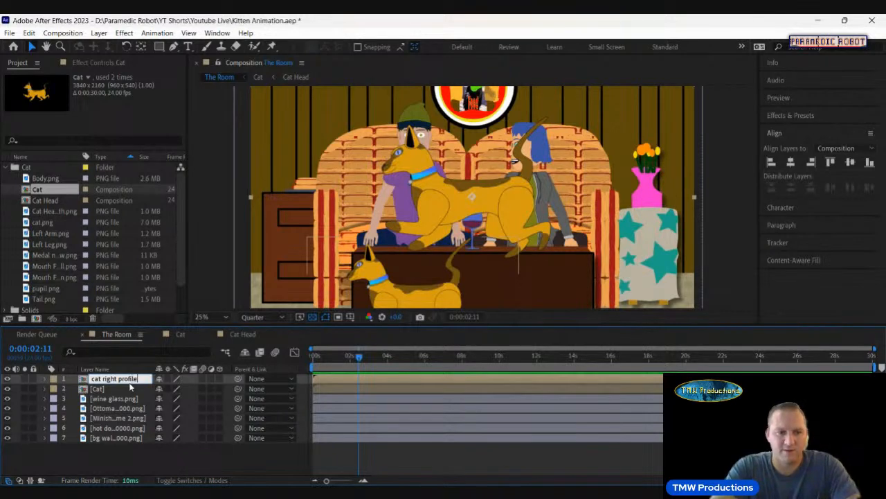
key("Return")
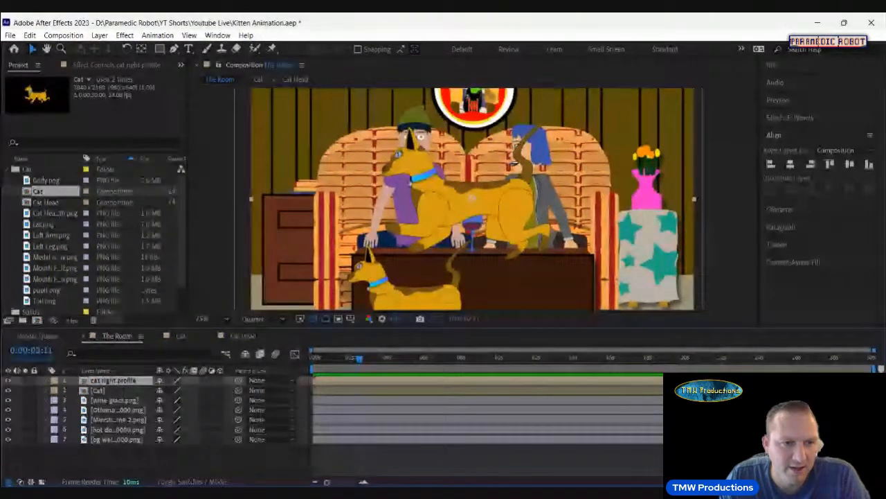
Flip the cat right profile layer horizontally and set its scale to -75, 75%
right_click(112, 380)
mouse_move(208, 101)
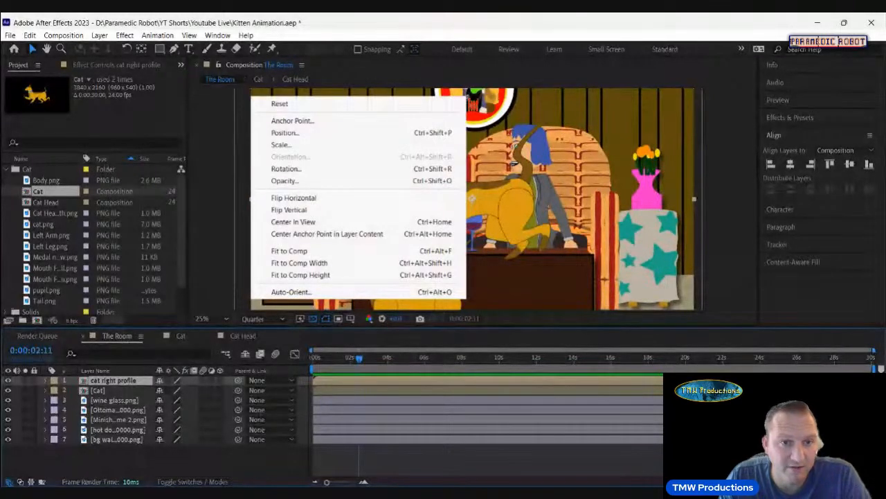
left_click(305, 198)
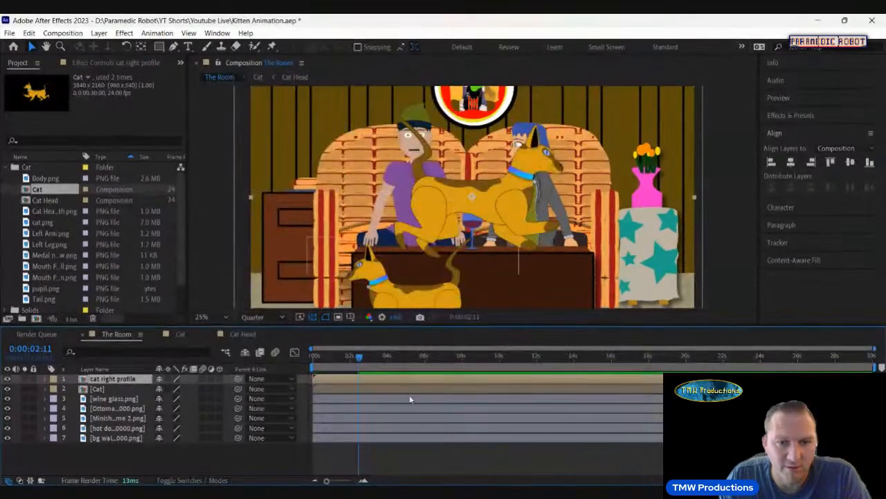
left_click(45, 379)
left_click(57, 390)
left_click(175, 417)
type("-75")
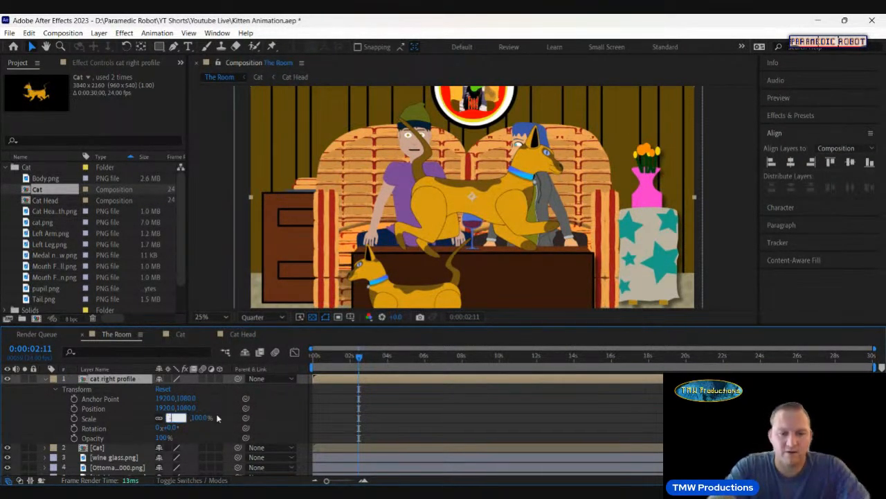
key("Return")
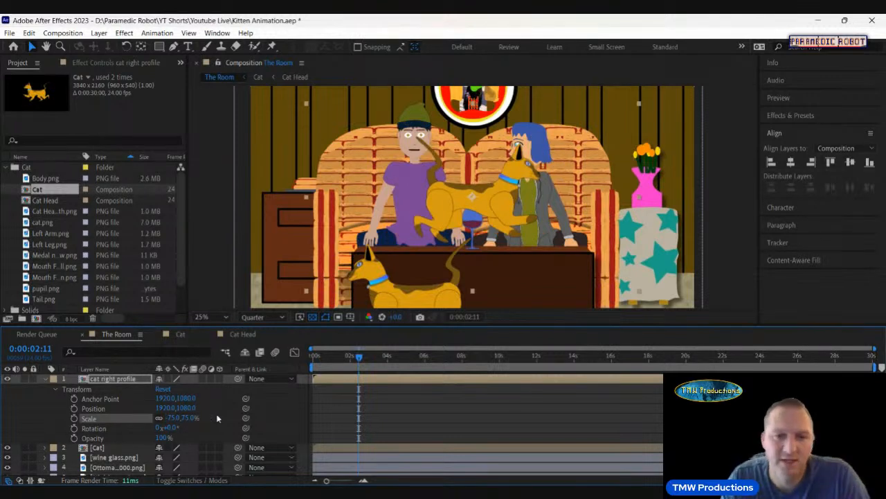
Keyframe the cat right profile layer's position at 4 seconds, placing it past the room's left edge at about -696, 1808
left_click_drag(357, 357, 388, 369)
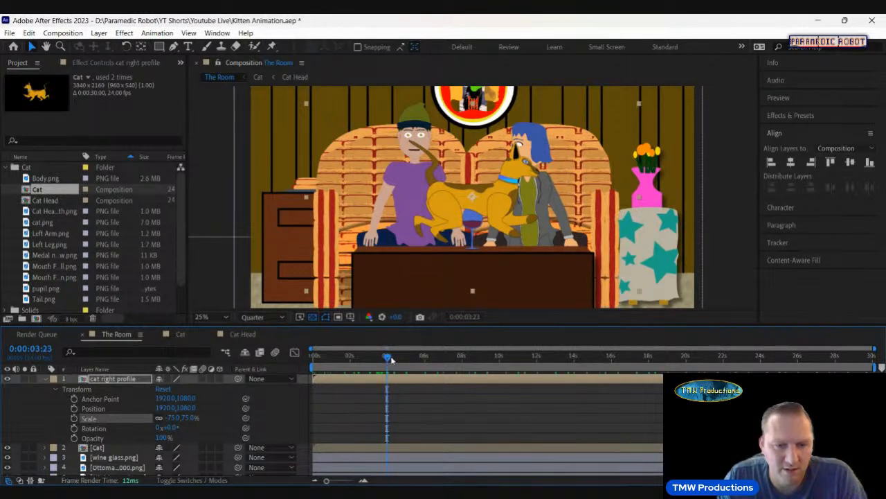
key("Page_Up")
key("Page_Up")
key("Page_Down")
key("Page_Down")
key("Page_Down")
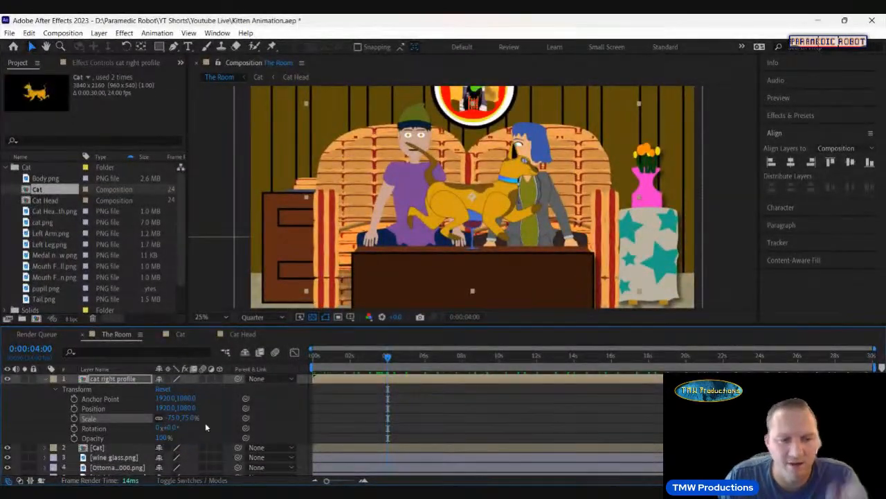
left_click(74, 409)
key("comma")
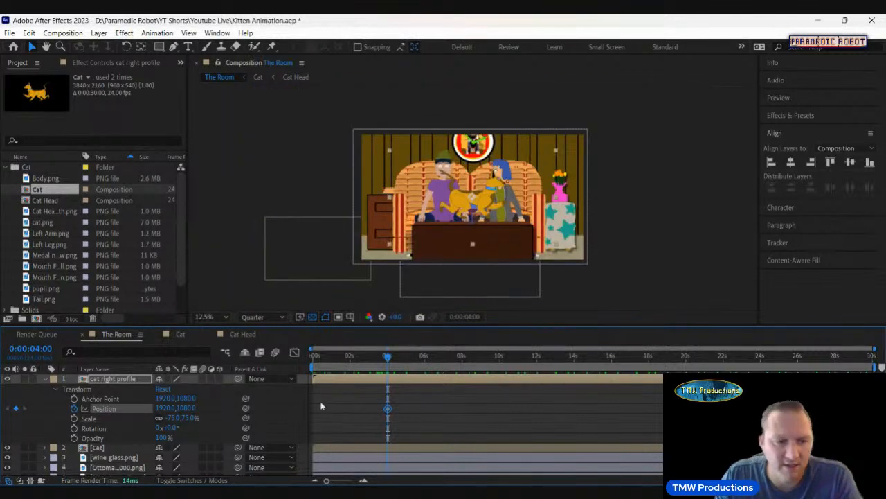
left_click_drag(488, 205, 337, 245)
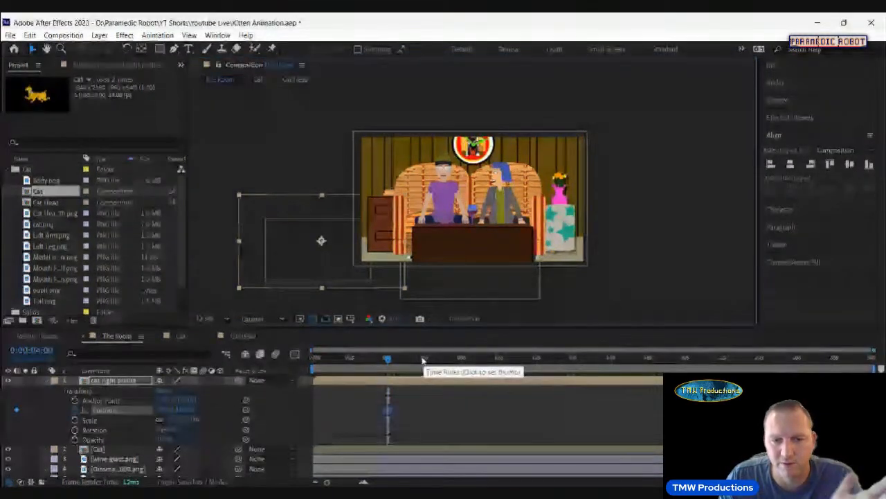
Keyframe the cat right profile layer at 8 seconds past the room's right edge at about 4492, 1808
left_click(443, 359)
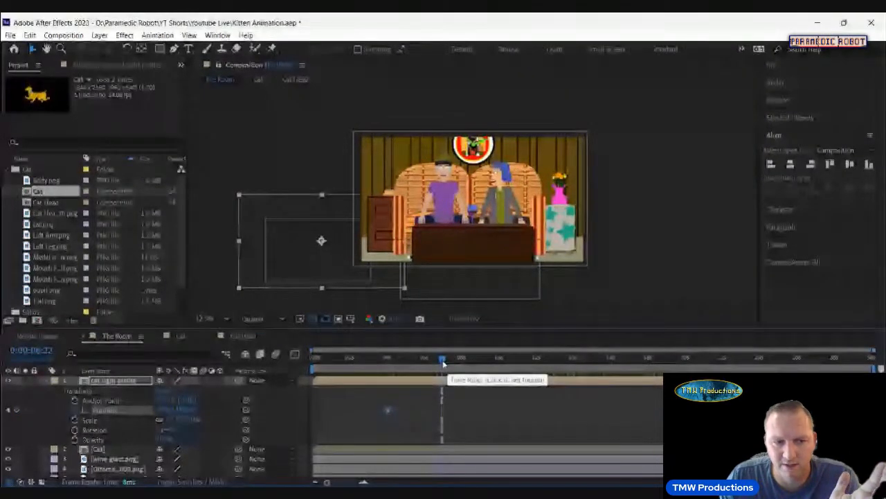
left_click(452, 358)
left_click_drag(460, 366, 463, 365)
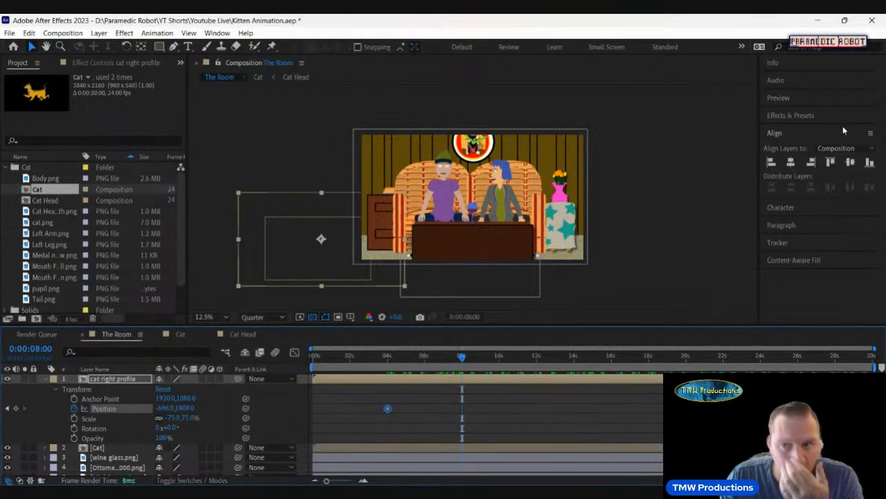
left_click(811, 161)
left_click_drag(166, 408, 741, 415)
left_click_drag(164, 408, 658, 408)
left_click_drag(166, 408, 464, 389)
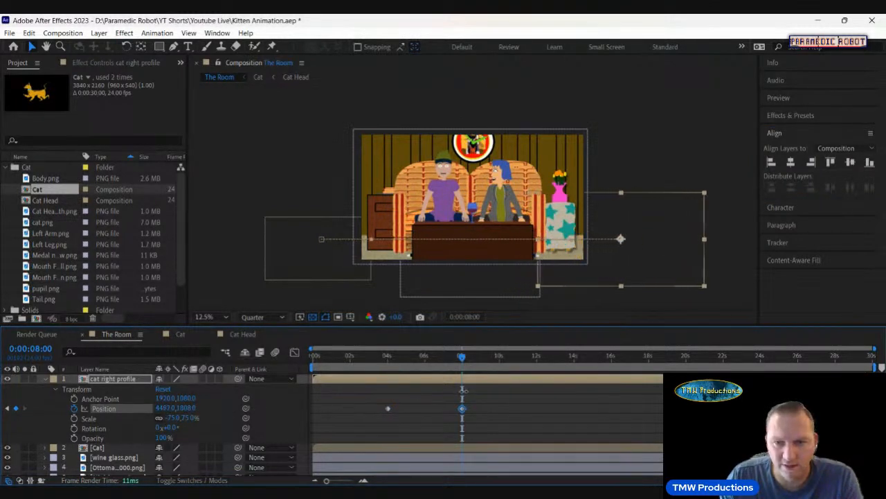
Preview the cat's return run from about 4 seconds and save the project
left_click(387, 357)
key("space")
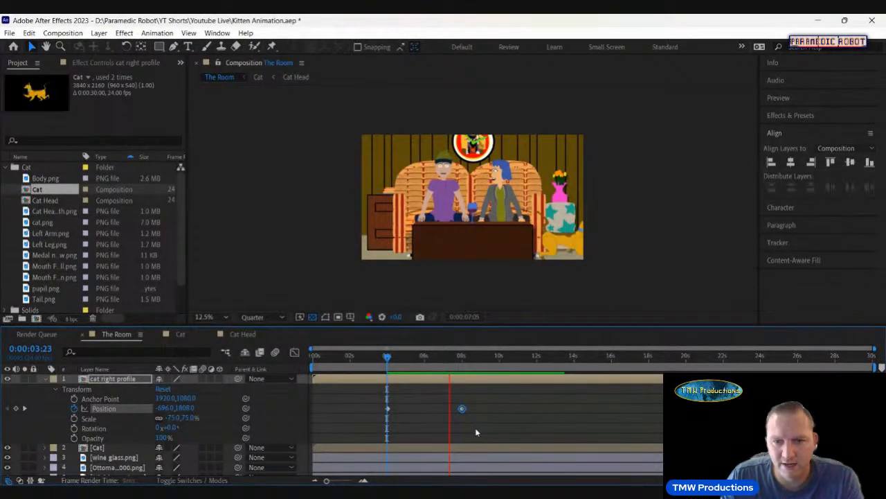
key("space")
key("ctrl+s")
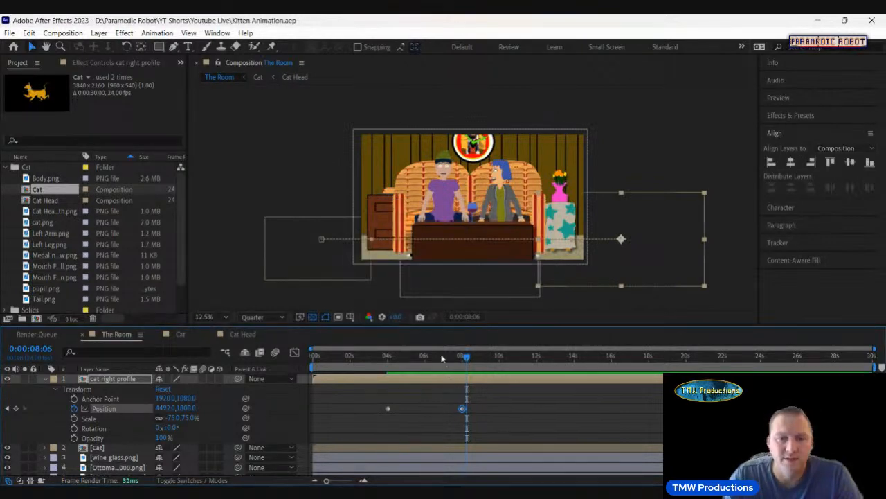
Shorten the return run by moving the cat right profile layer's ending position keyframe to 7 seconds
left_click(443, 358)
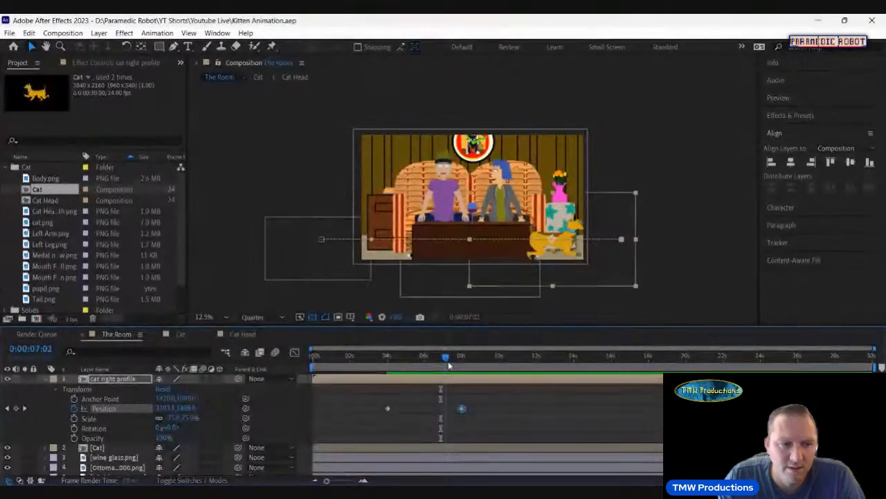
left_click(447, 364)
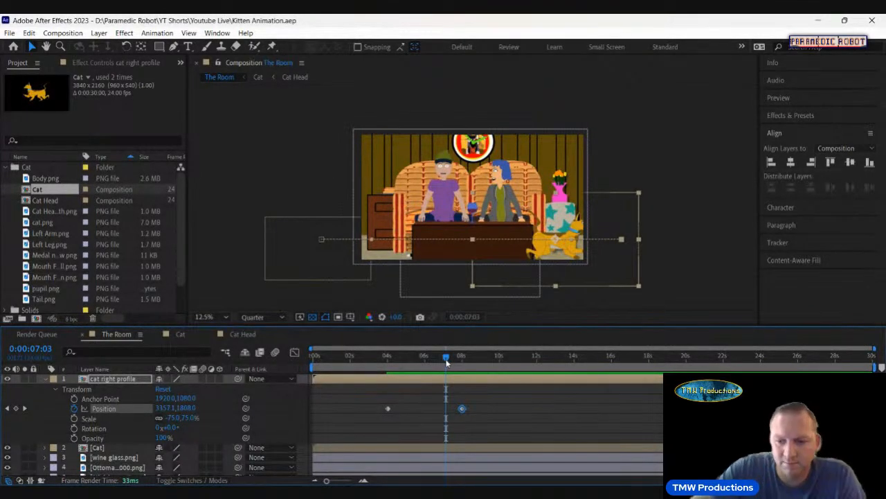
key("Page_Up")
key("Page_Up")
key("Page_Up")
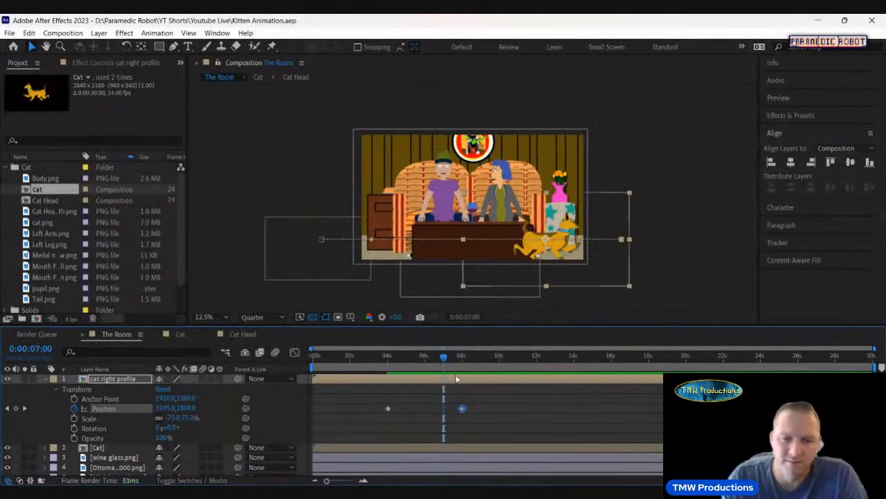
left_click_drag(461, 410, 444, 416)
Preview the shortened return run and return the current time to 4 seconds
left_click(387, 357)
key("space")
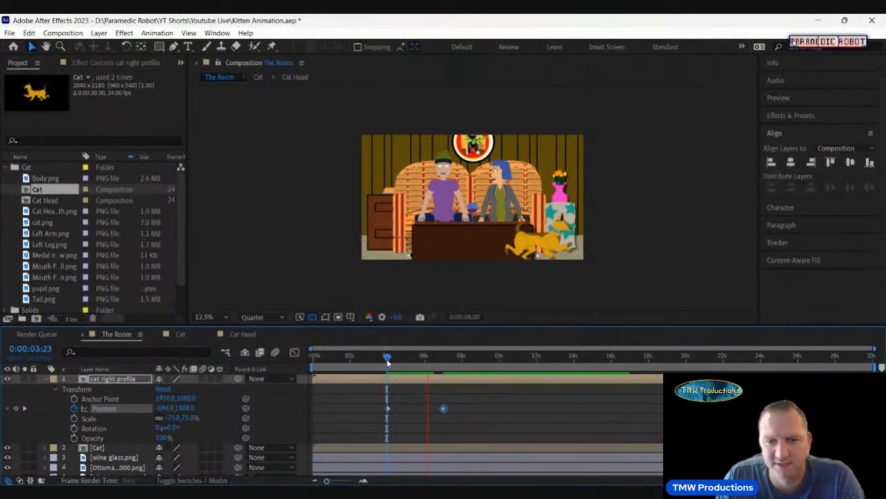
left_click(399, 358)
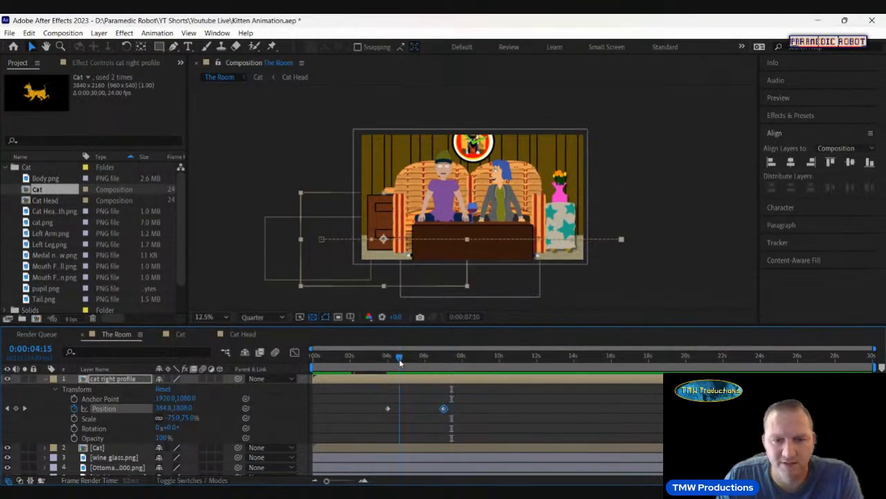
left_click_drag(401, 357, 390, 373)
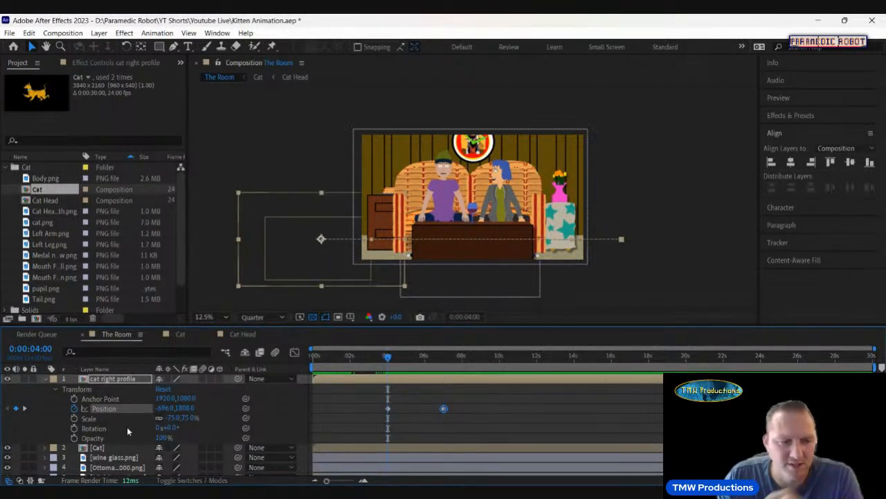
Start rotation keyframing on the cat right profile layer at 4:00 and add position and rotation keyframes at 4:10
left_click(74, 428)
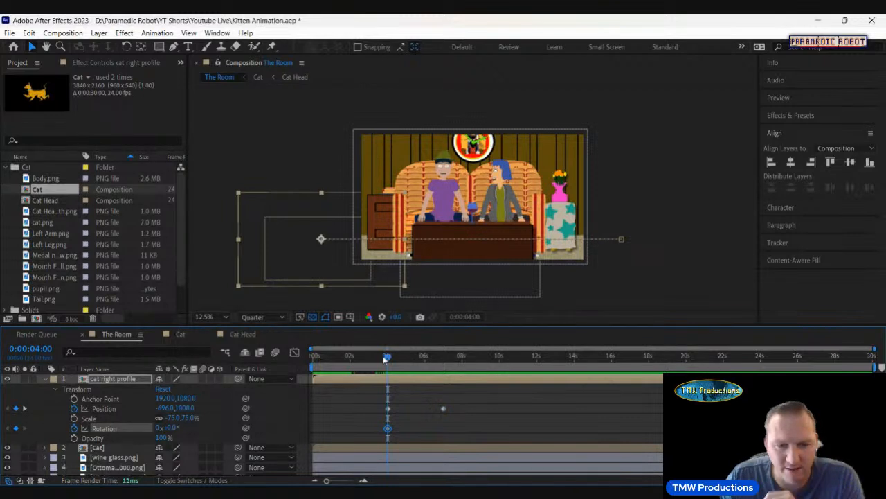
left_click_drag(387, 360, 394, 359)
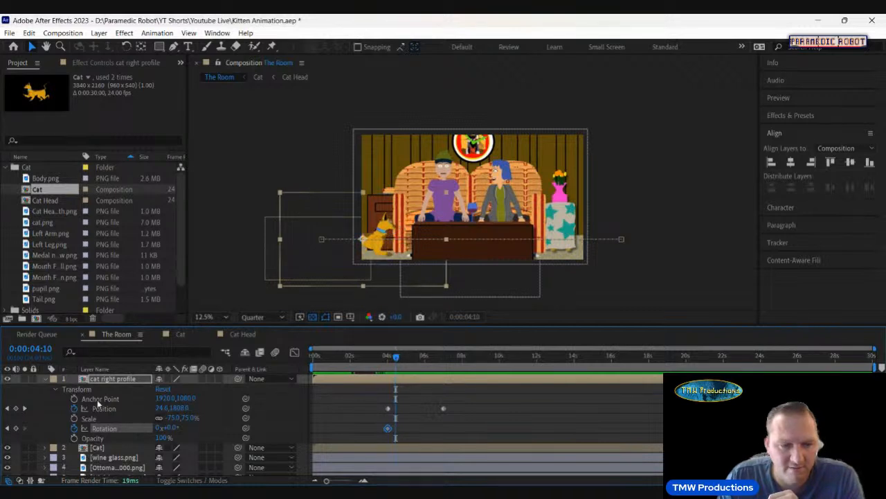
left_click(16, 408)
left_click(16, 428)
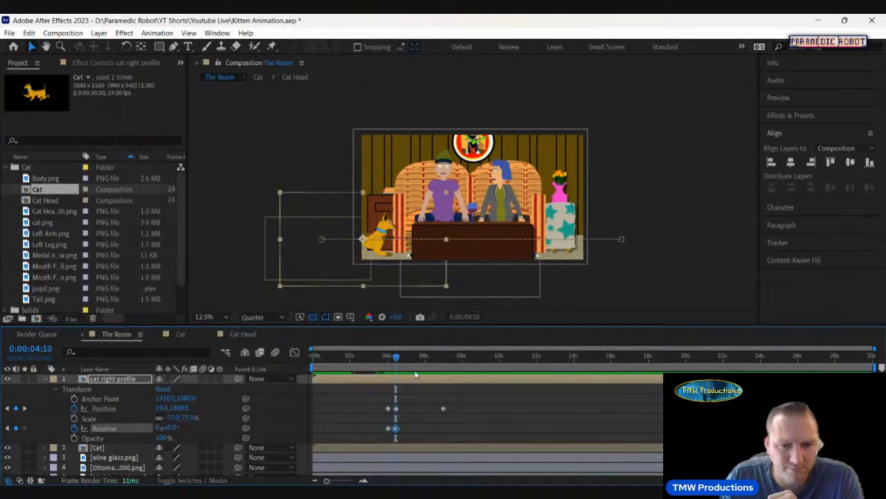
At 5:06, raise the cat right profile layer to a Y position of 1066 and keyframe its rotation at 22°
left_click_drag(402, 358, 411, 359)
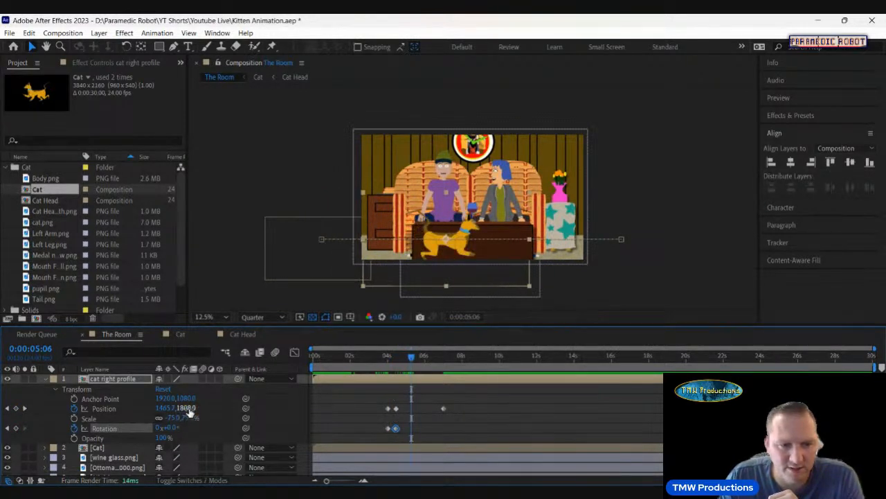
left_click_drag(187, 409, 3, 406)
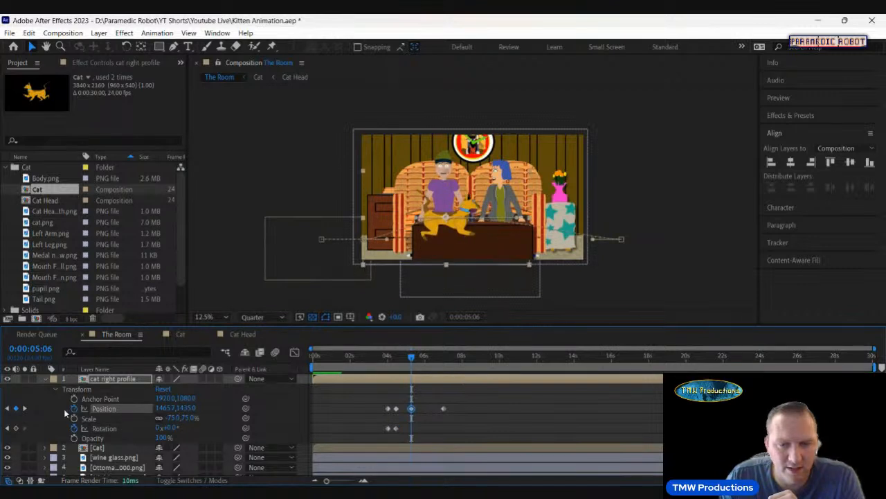
left_click_drag(188, 409, 80, 407)
mouse_move(168, 428)
left_mouse_down()
mouse_move(179, 425)
mouse_move(170, 427)
left_mouse_up()
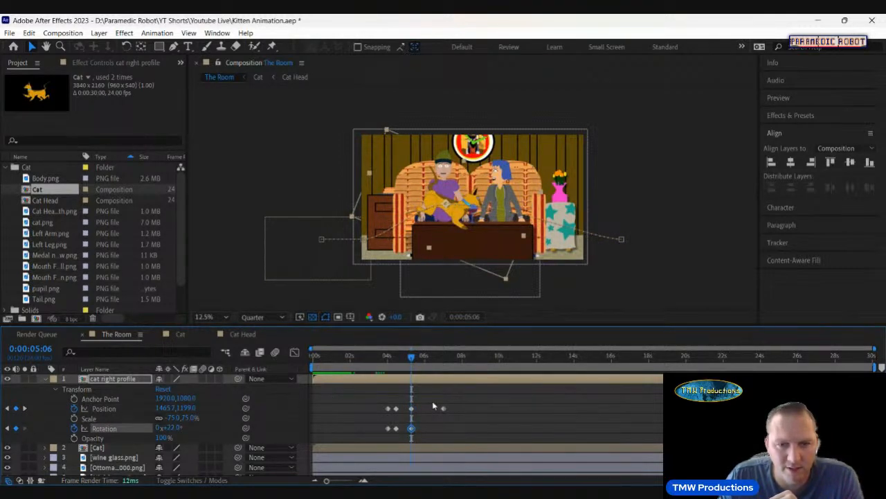
left_click_drag(188, 410, 109, 409)
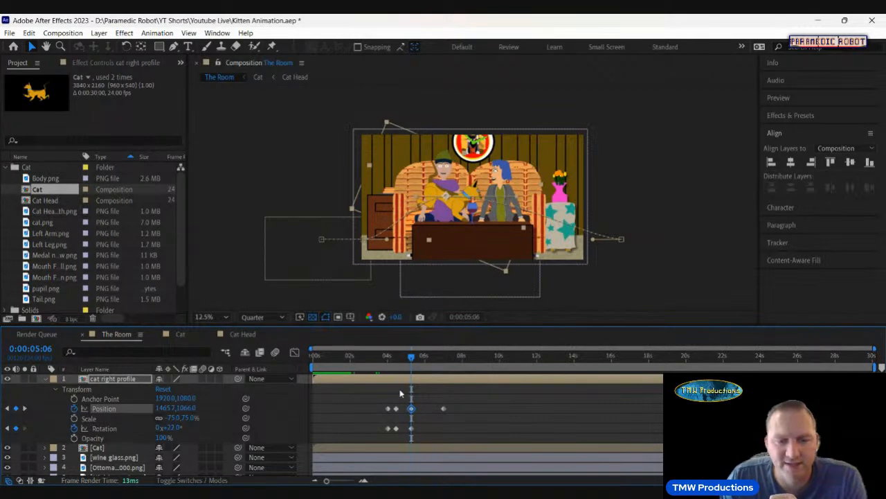
Preview the cat's leap over the table from just before 4 seconds
left_click(388, 357)
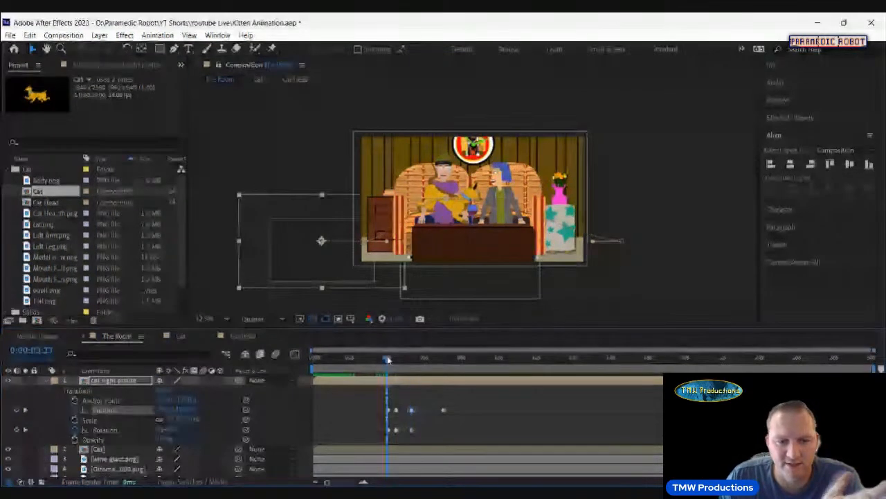
key("space")
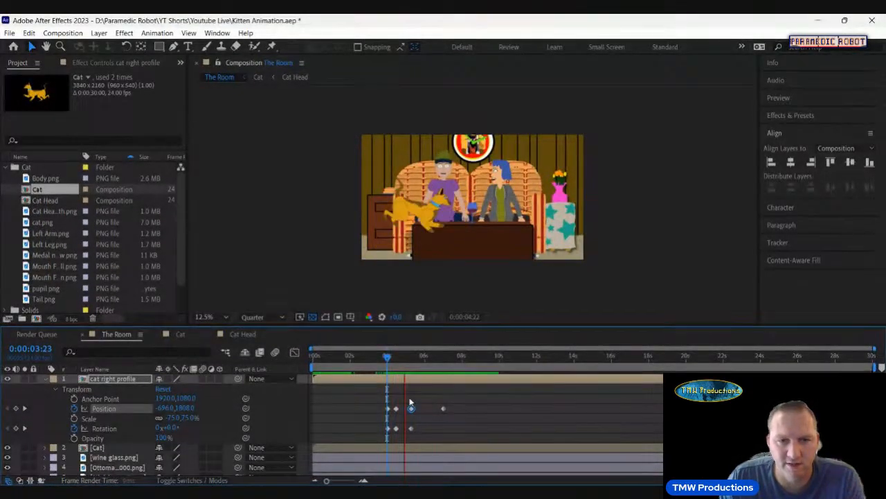
key("space")
At 4:21, raise the cat and tilt it counterclockwise for take-off with position and rotation keyframes, and preview the leap
left_click_drag(409, 360, 404, 368)
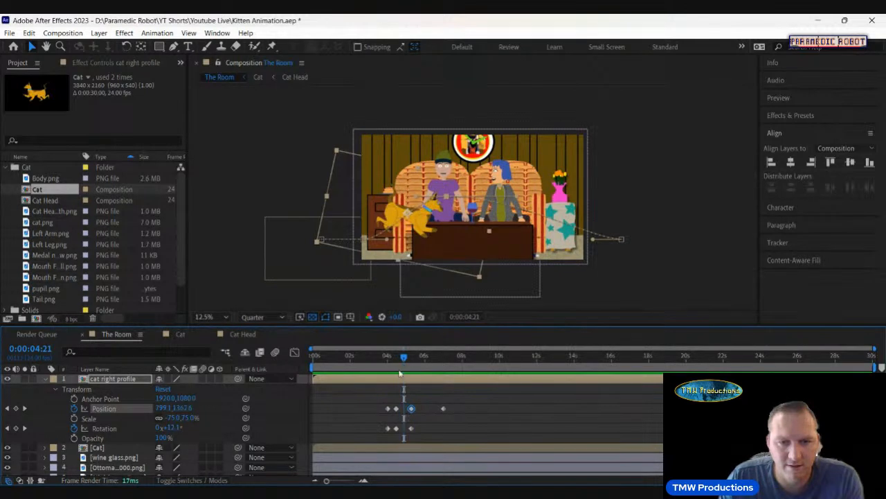
left_click_drag(167, 428, 8, 419)
left_click(385, 356)
key("space")
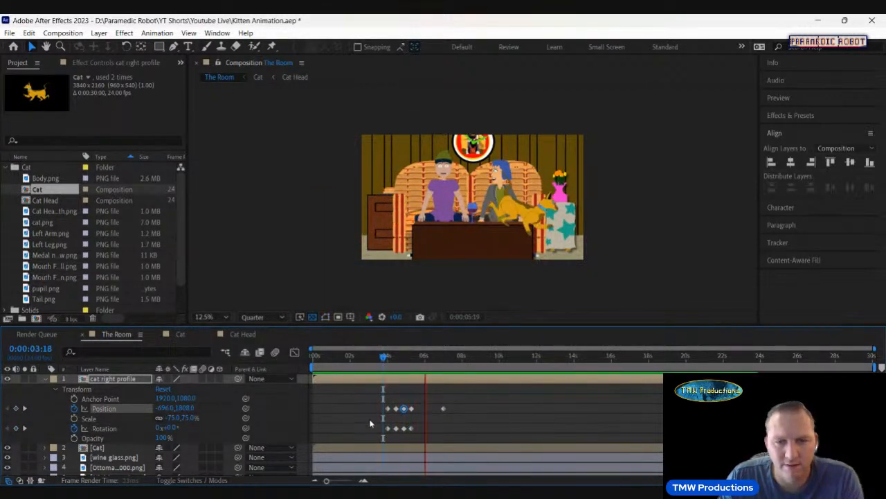
key("space")
At 5:21, add a full turn to the cat right profile layer's rotation, keyframing it at 1x+22°
left_click_drag(401, 361, 411, 372)
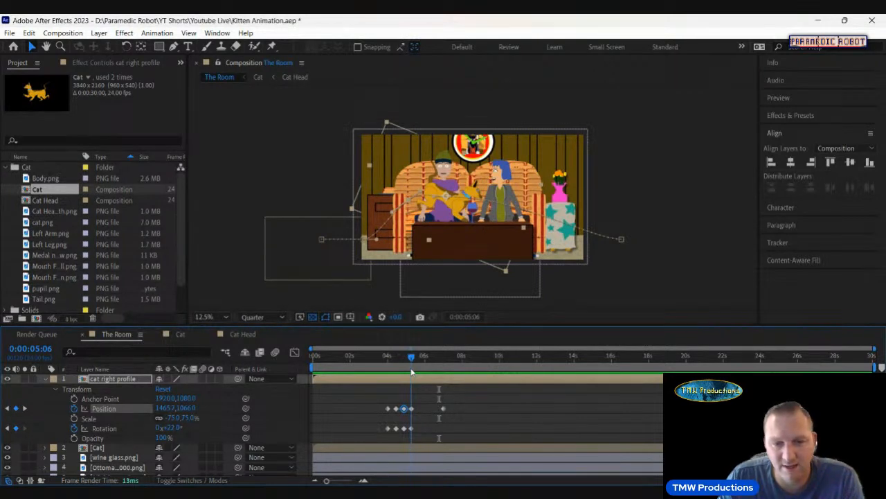
left_click_drag(413, 372, 420, 372)
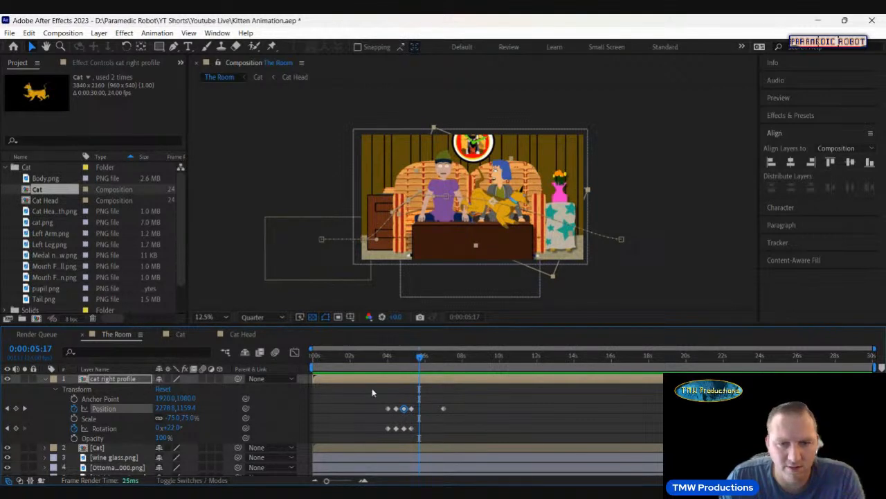
left_click_drag(419, 356, 423, 356)
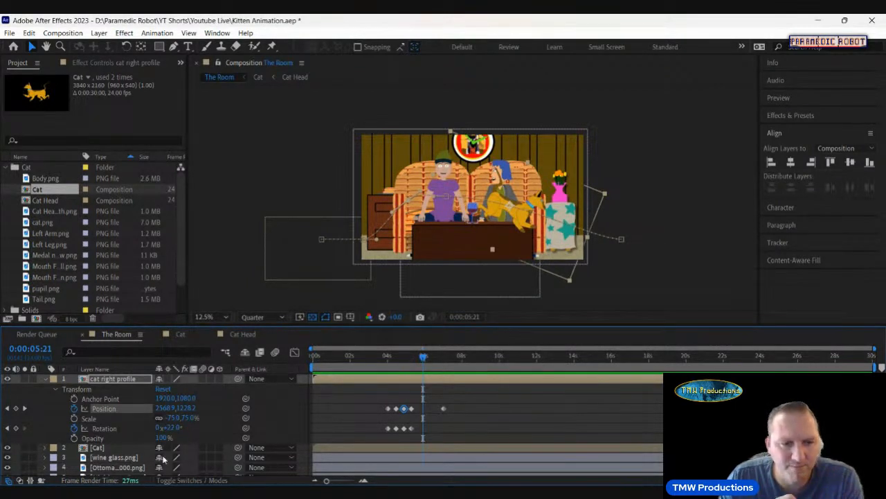
left_click(158, 427)
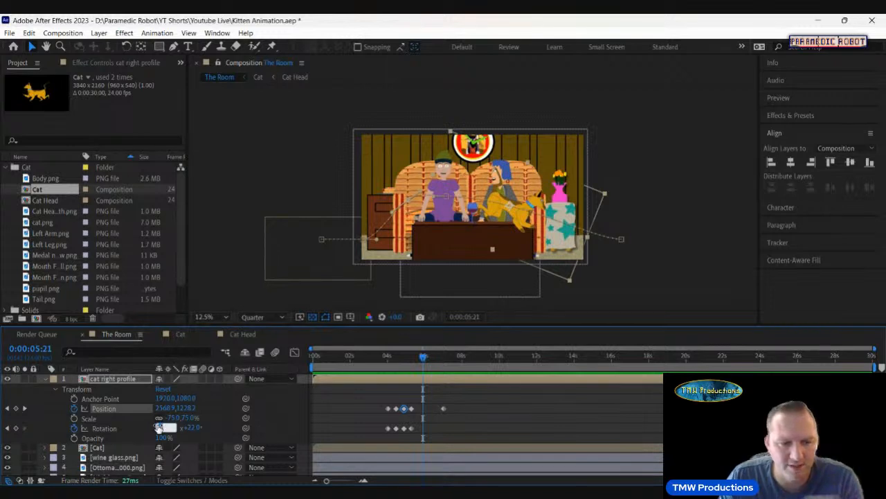
type("1")
key("Return")
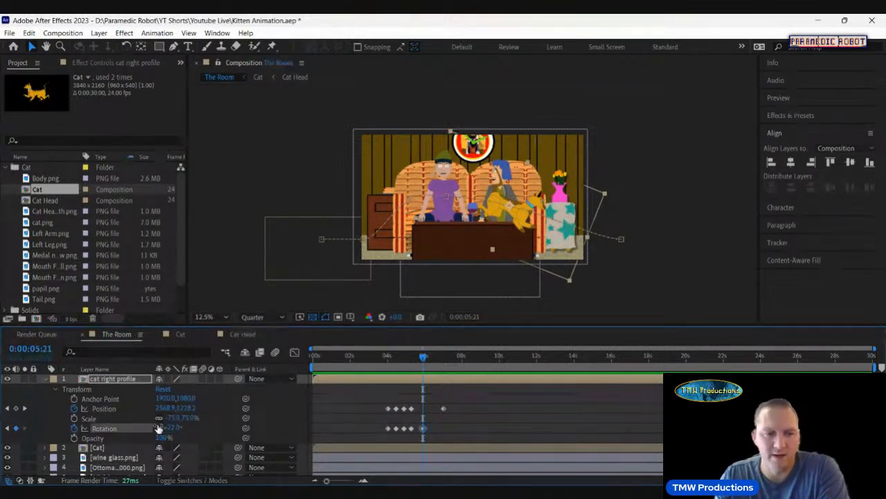
Preview the cat's mid-air flip and return the current time to 5:22
left_click(412, 364)
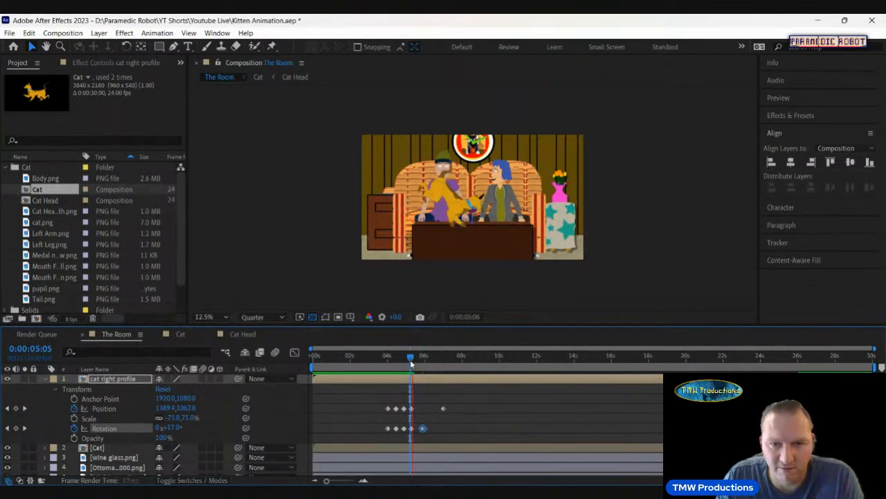
key("space")
left_click(410, 363)
key("space")
left_click(423, 360)
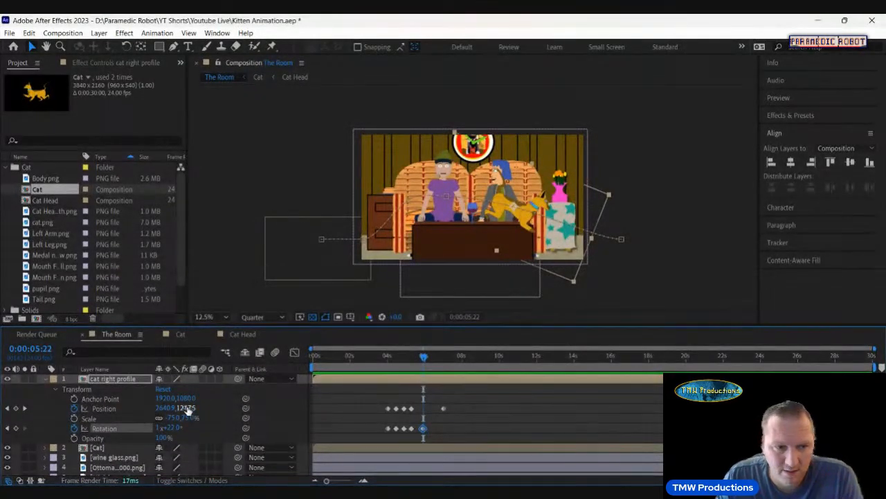
key("space")
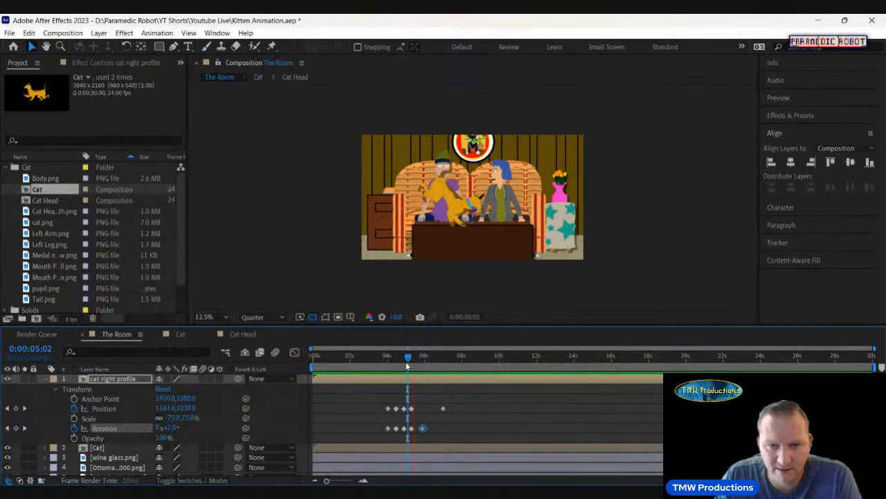
key("space")
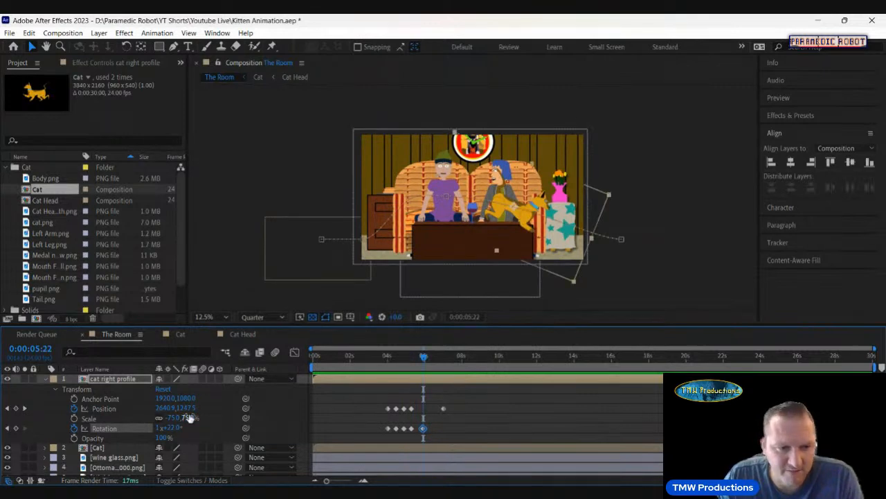
Lower the cat right profile layer to a Y position of about 1740 at 5:22 and preview the landing
left_click_drag(184, 408, 467, 412)
left_click(405, 374)
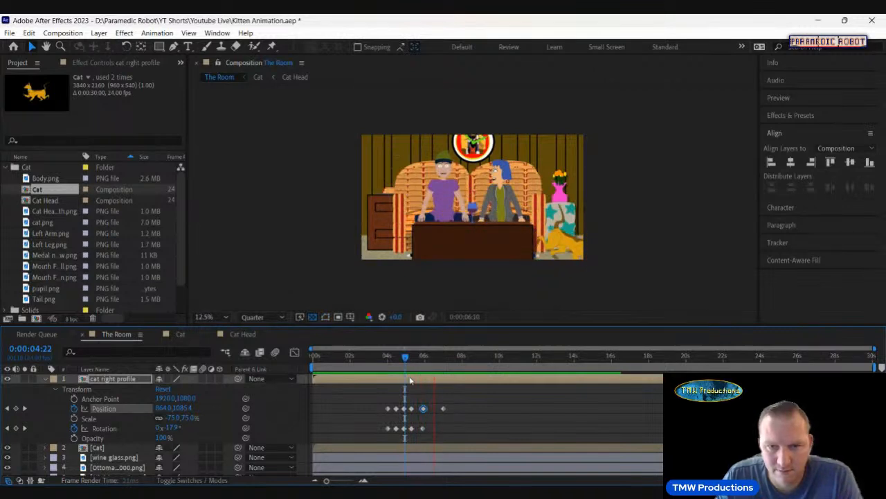
key("space")
Keyframe the cat right profile layer's rotation at 0x+355° at 6:02
left_click(423, 366)
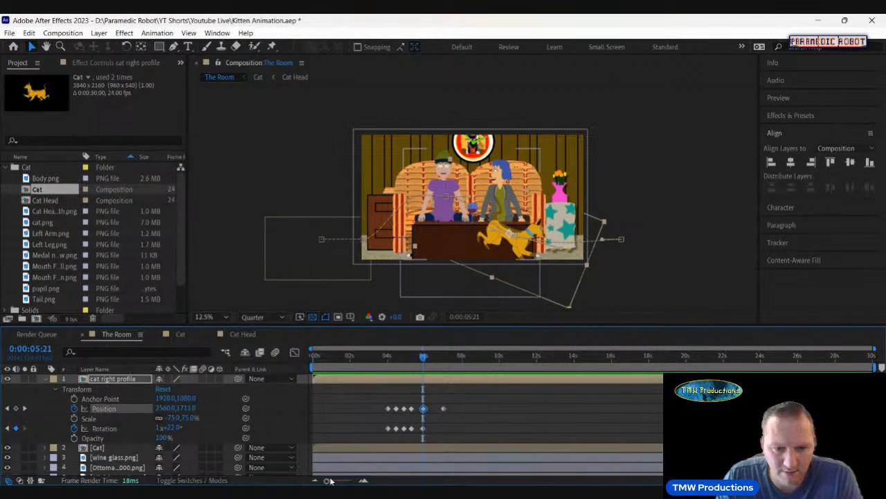
left_click_drag(328, 482, 346, 480)
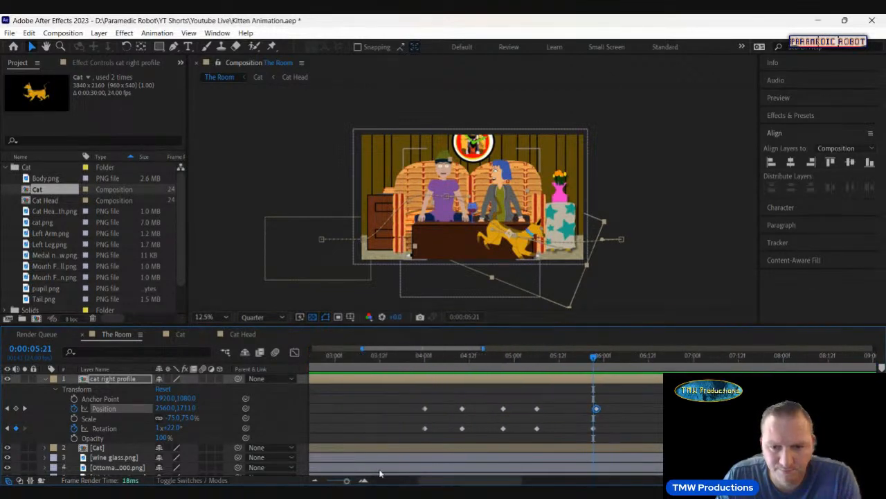
left_click(597, 360)
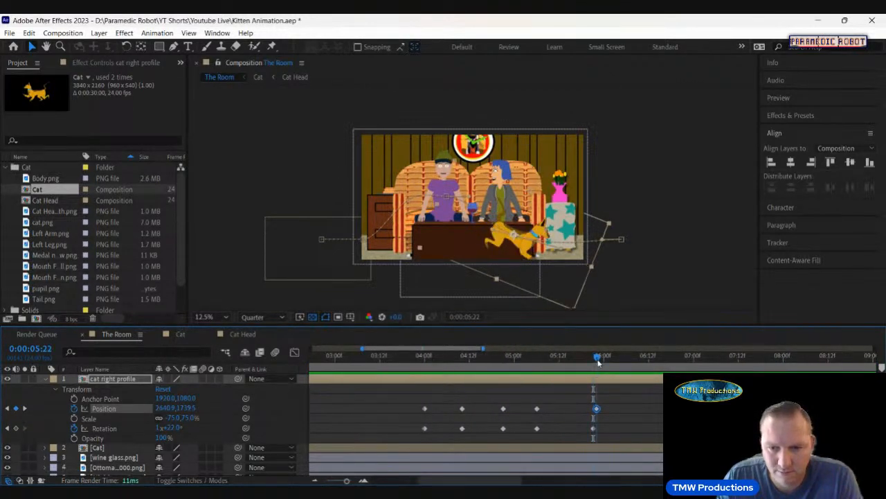
left_click(609, 358)
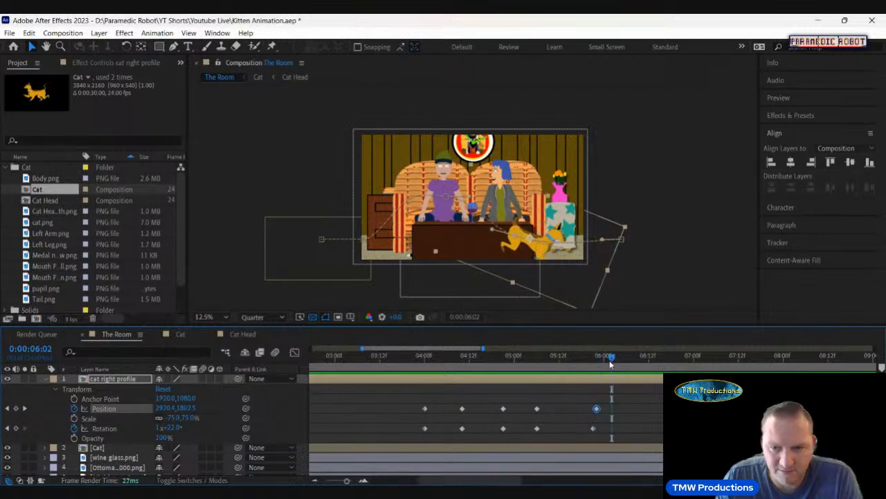
left_click_drag(176, 428, 156, 428)
Try a 0° rotation keyframe at 6:15 on the cat right profile layer, and delete it after previewing
left_click(590, 358)
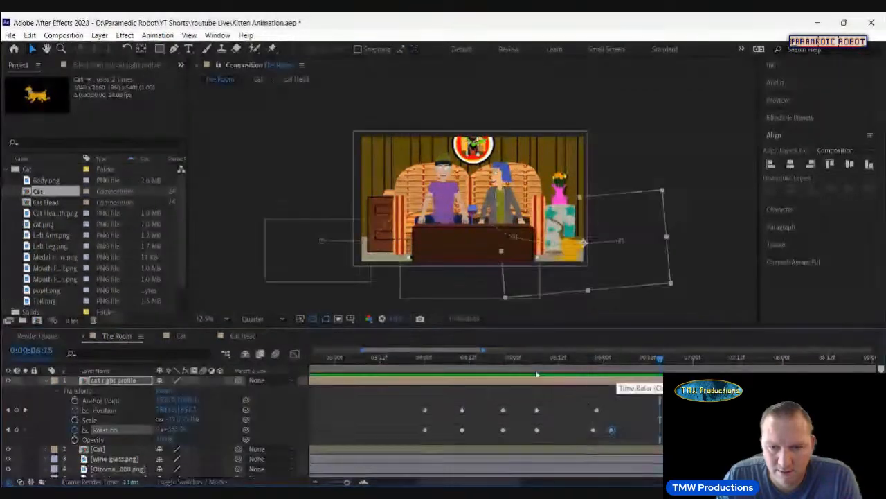
left_click(173, 428)
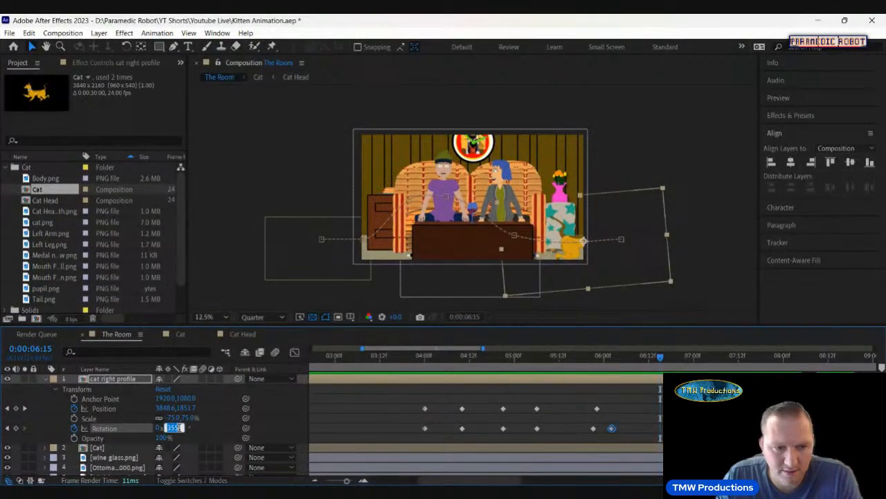
type("0")
key("Return")
left_click(410, 355)
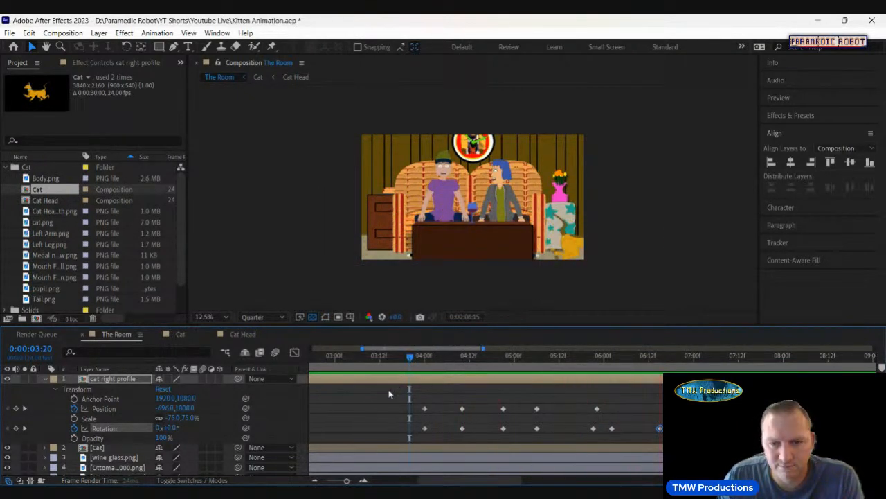
key("space")
left_click_drag(647, 364, 661, 362)
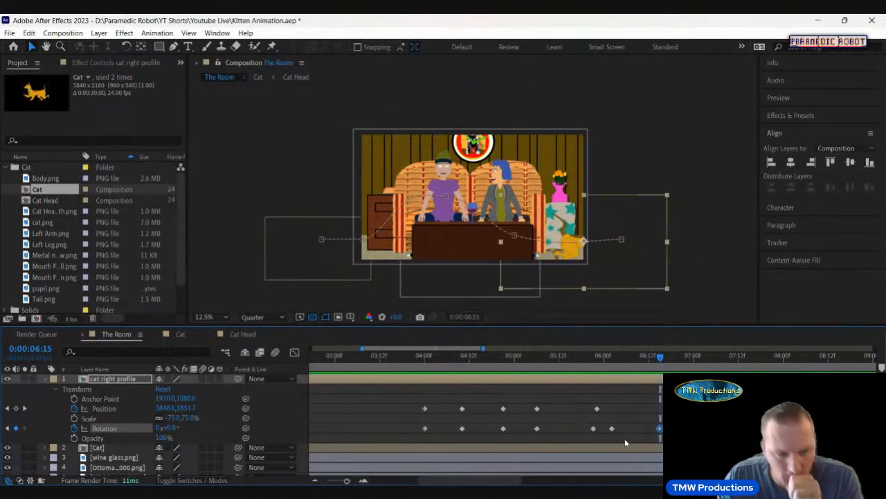
left_click(660, 429)
key("Delete")
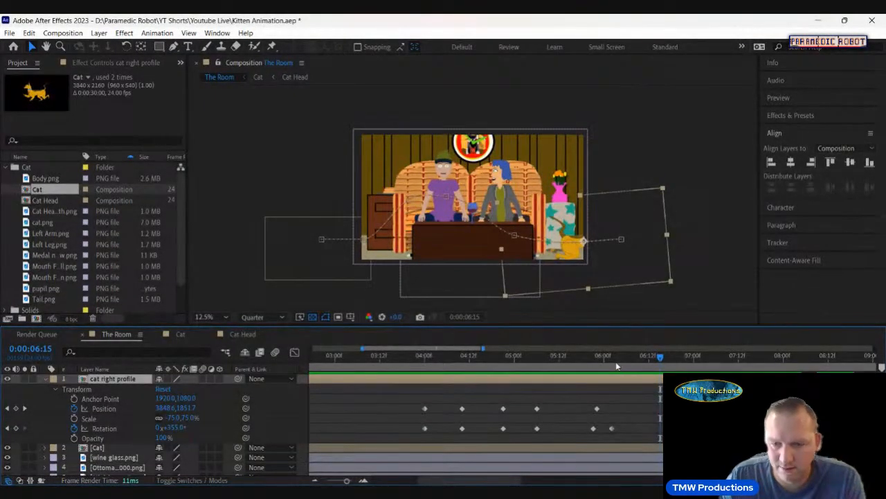
Preview the cat's complete leap and flip from 3:15 and save the project
left_click(615, 360)
left_click(594, 360)
key("space")
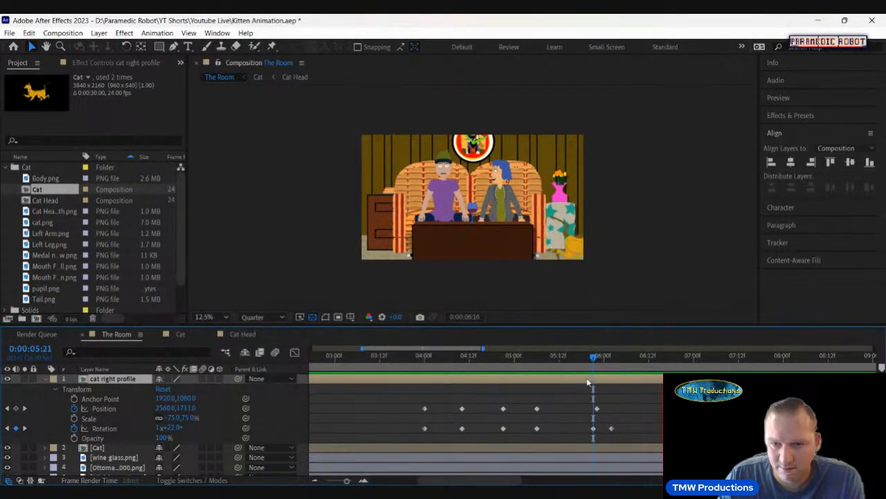
left_click(391, 356)
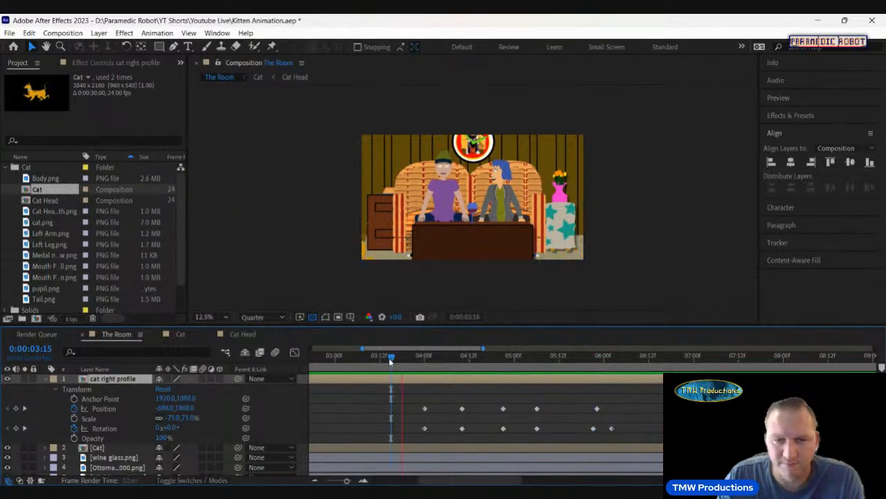
key("space")
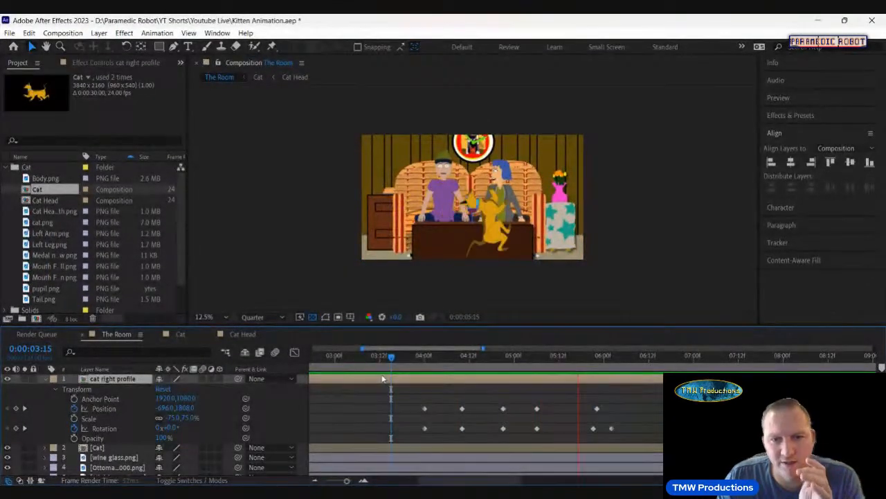
key("space")
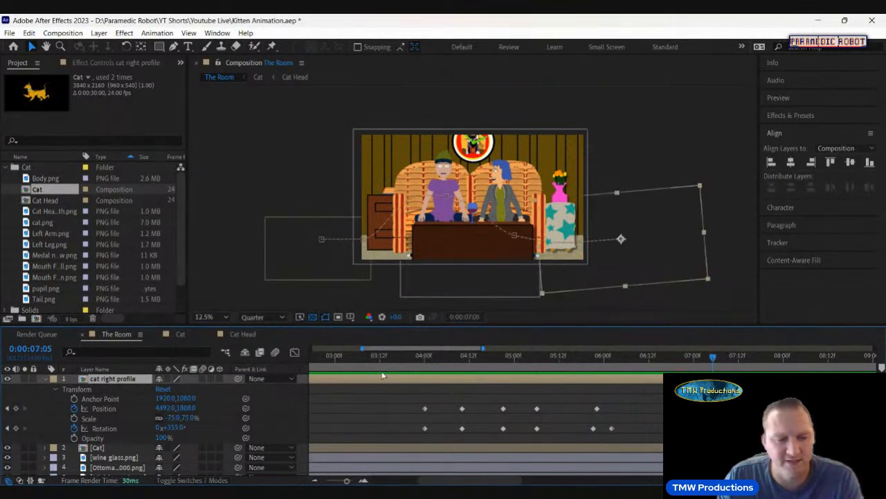
key("ctrl+s")
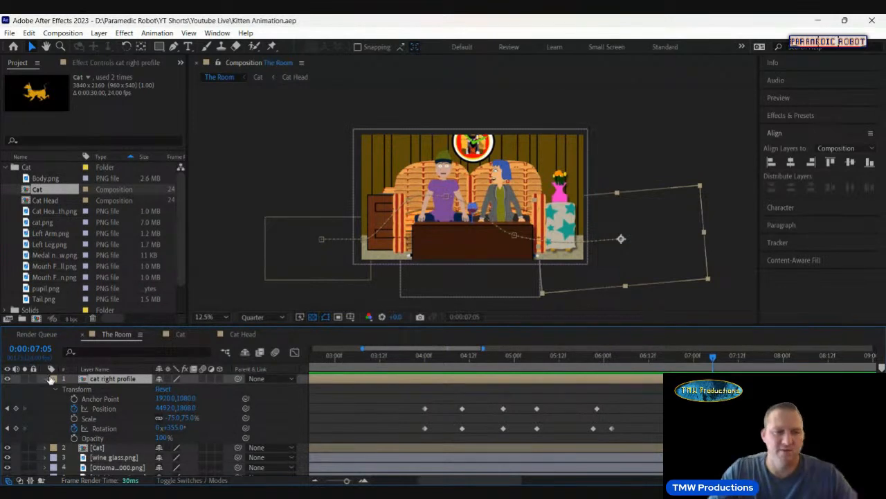
Start position and rotation keyframes on the wine glass.png layer at 5:05, where the leaping cat reaches the glass
left_click(44, 383)
left_click(44, 381)
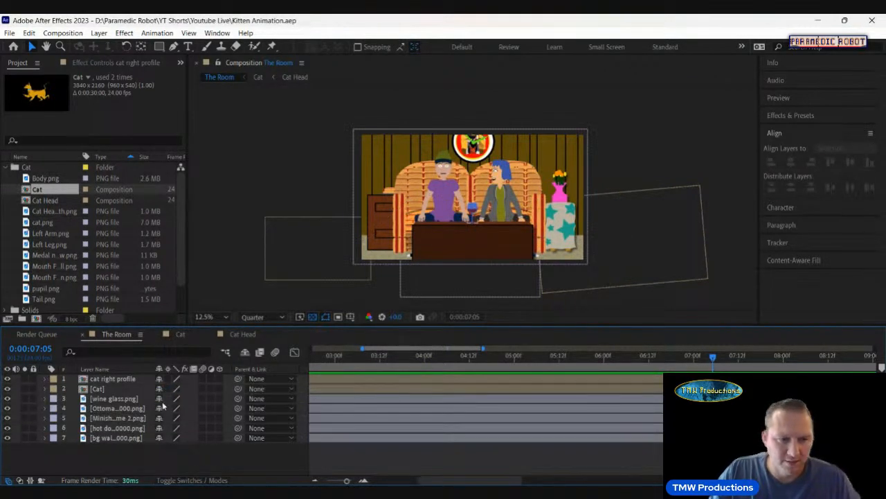
left_click_drag(422, 365, 532, 369)
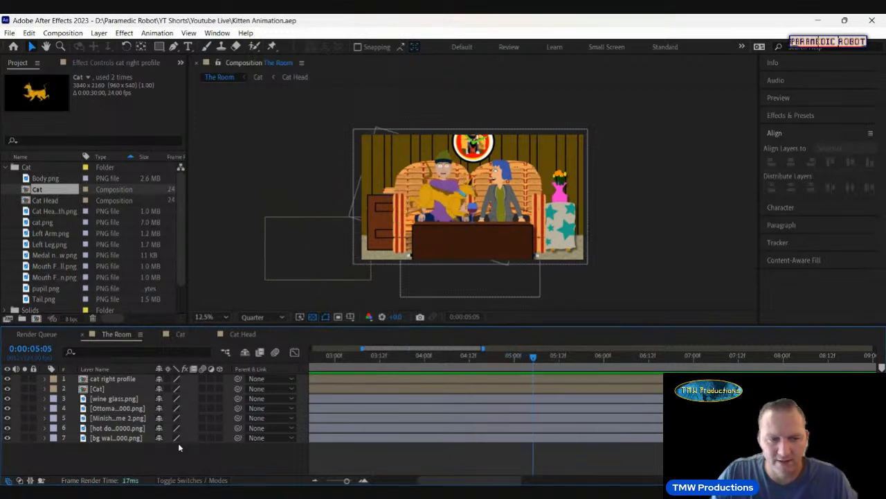
left_click(97, 399)
left_click(46, 399)
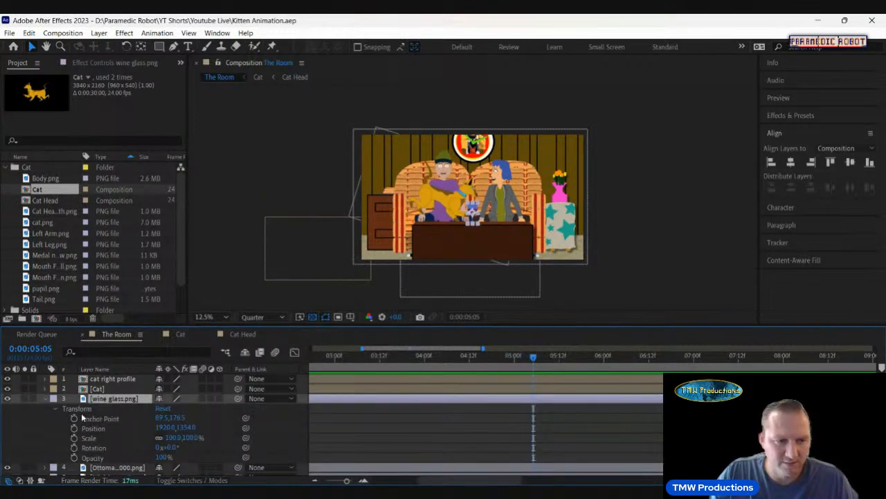
left_click(74, 428)
left_click(74, 448)
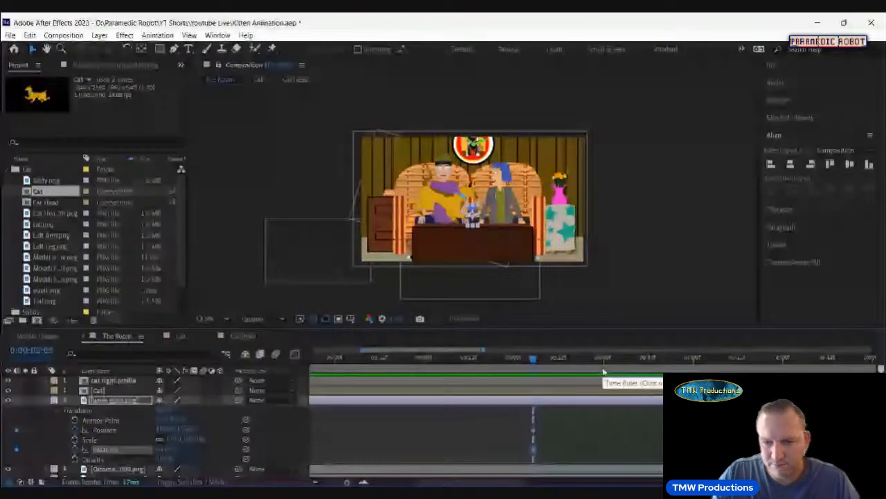
Keyframe the wine glass layer at 5:18 with position 2839, 2072 and rotation 89°, and preview its fall
left_click_drag(563, 360, 583, 365)
left_click_drag(165, 427, 605, 418)
left_click_drag(161, 427, 303, 435)
left_click_drag(172, 447, 220, 446)
left_click(524, 369)
key("space")
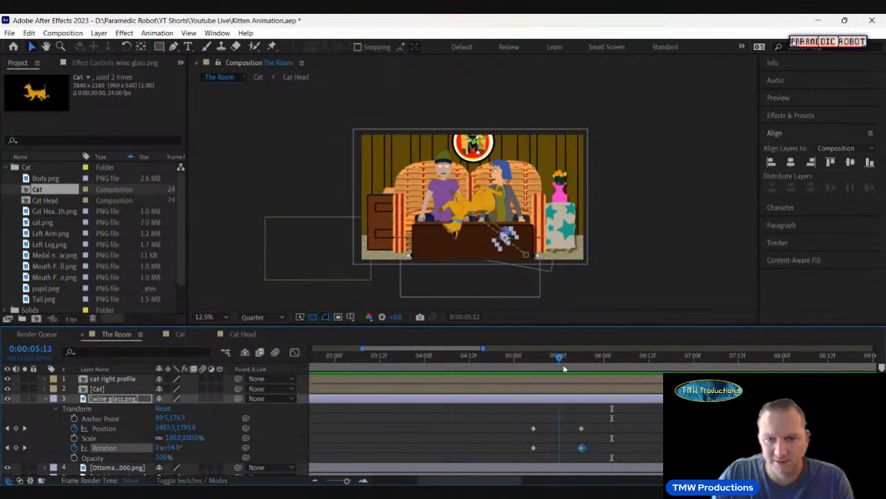
Add a wine glass position keyframe of about 2344, 1480 at 5:11, set its 5:18 rotation to 1x+89°, and preview
left_click_drag(193, 429, 77, 431)
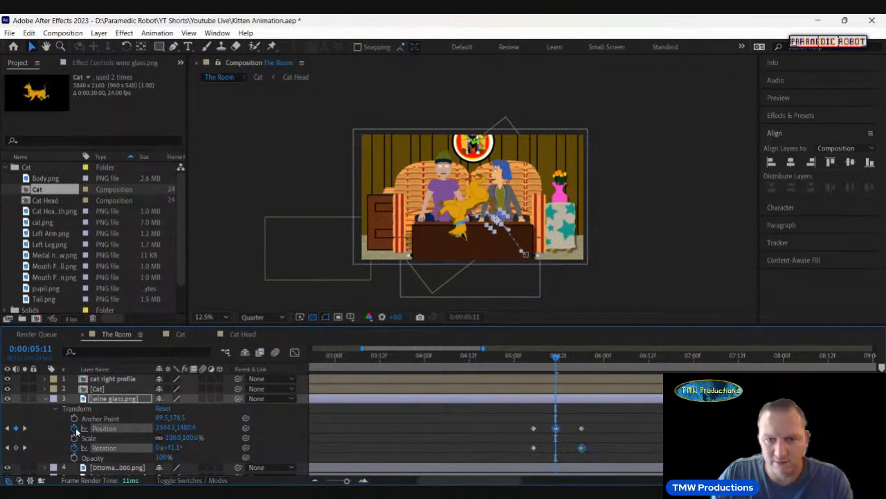
key("space")
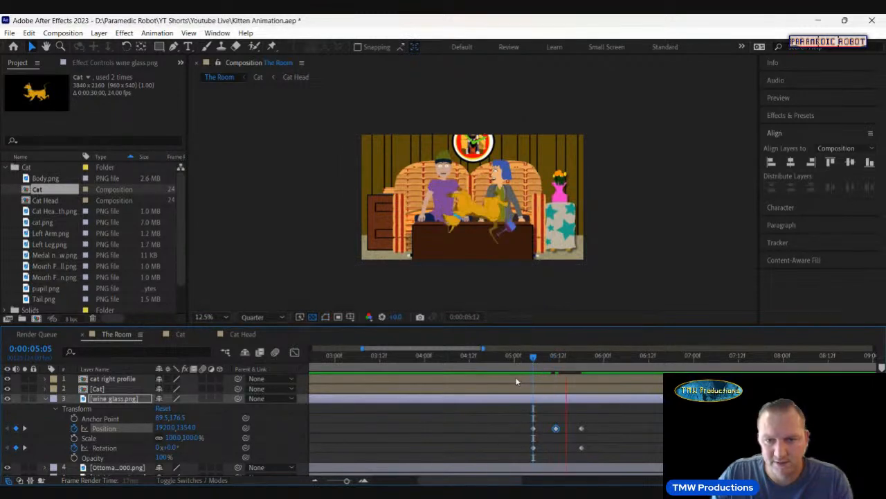
left_click_drag(574, 359, 583, 362)
left_click(159, 446)
type("1")
key("Return")
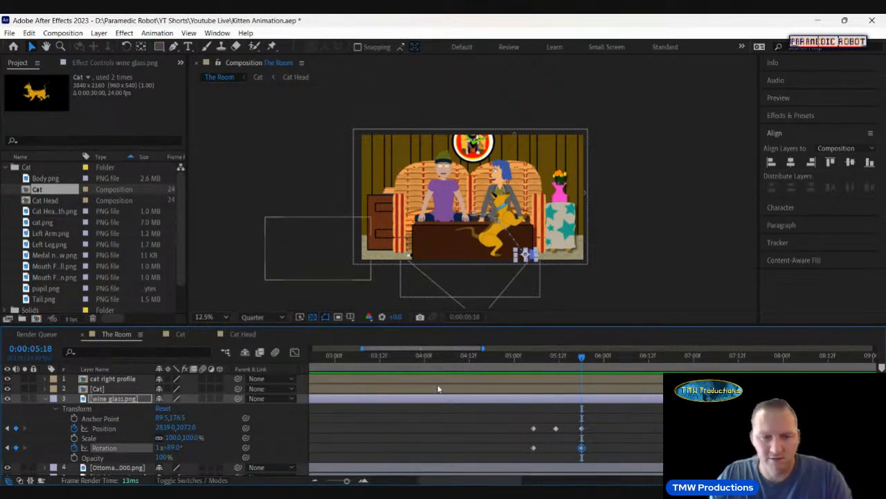
left_click_drag(169, 448, 177, 449)
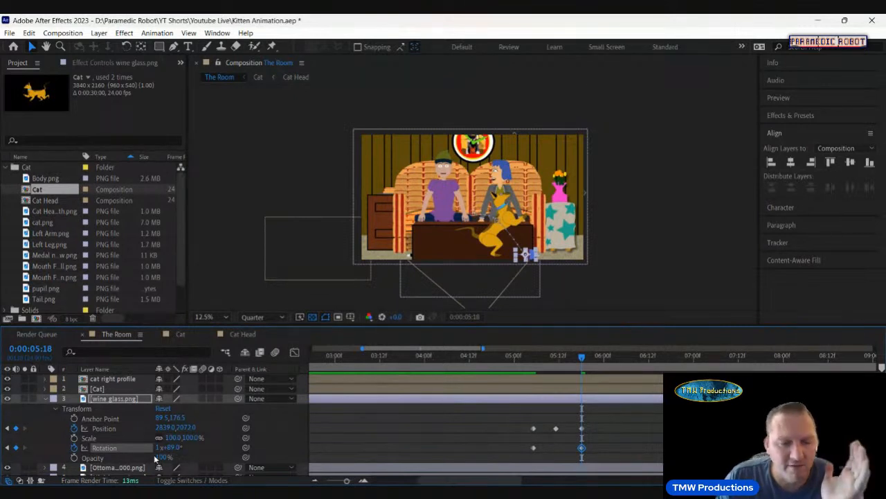
left_click(527, 358)
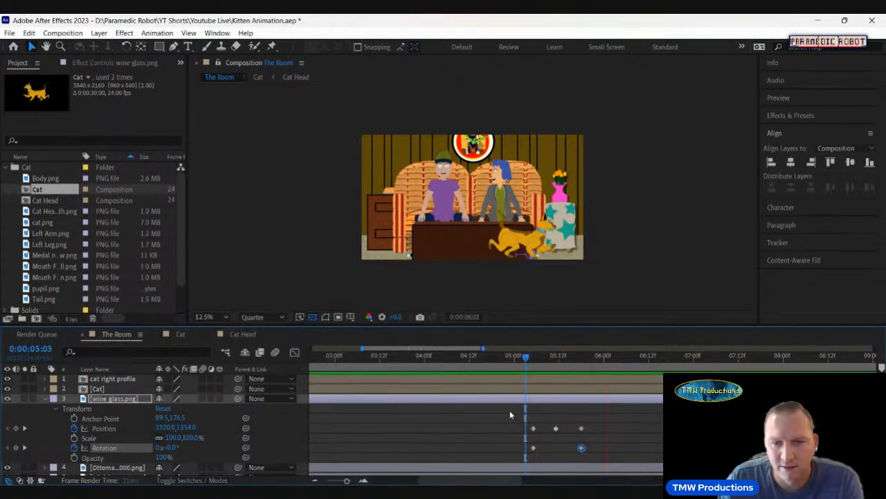
key("space")
Try a wine glass rotation of 0x+89° at 5:18 and preview the fall
left_click(579, 359)
left_click(585, 360)
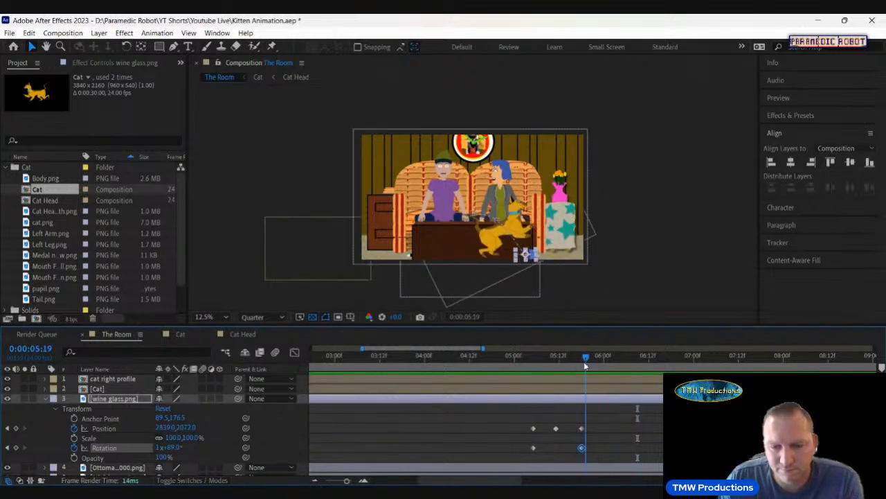
left_click(582, 365)
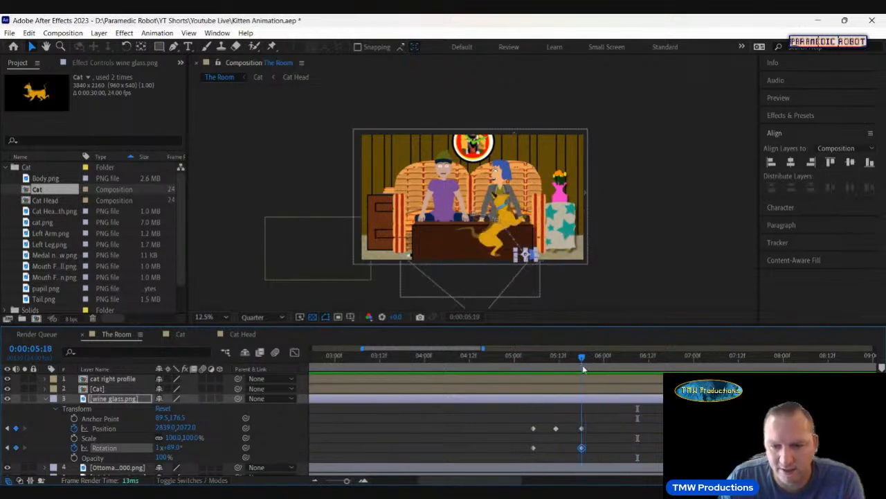
left_click(159, 447)
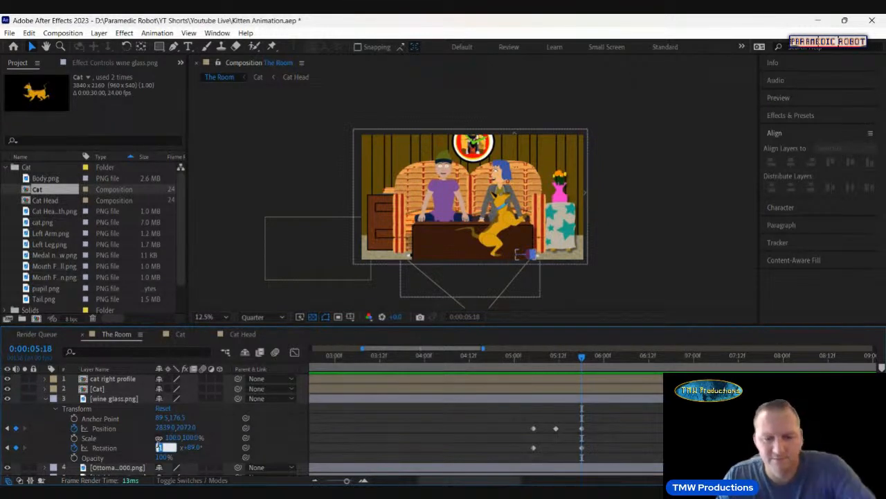
type("0")
key("Return")
left_click(523, 359)
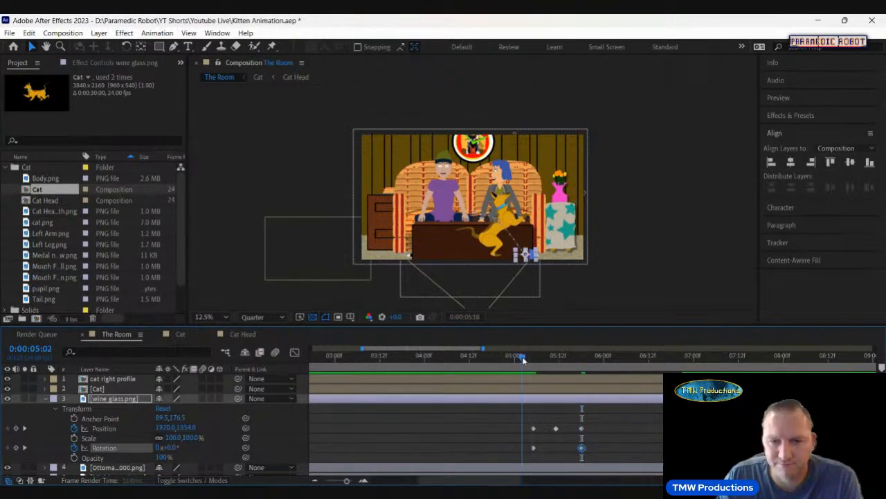
key("space")
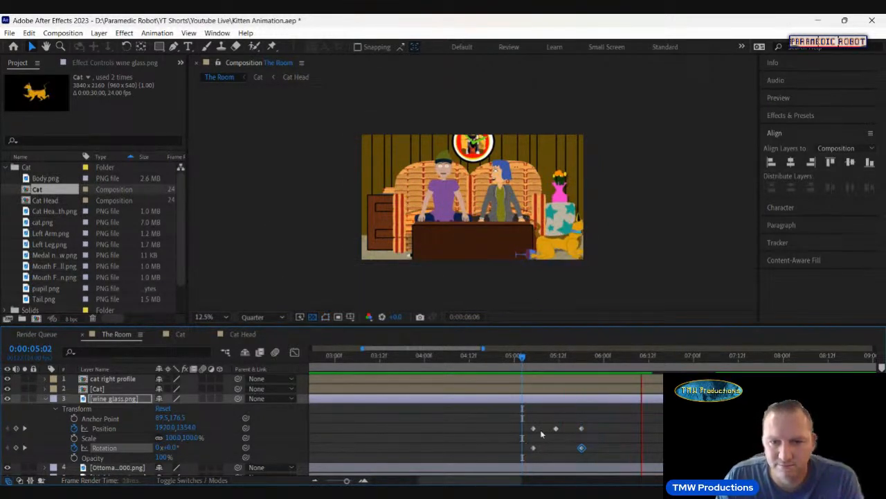
key("space")
Set the wine glass rotation at 5:18 back to 1x+89° and preview the fall
left_click(160, 447)
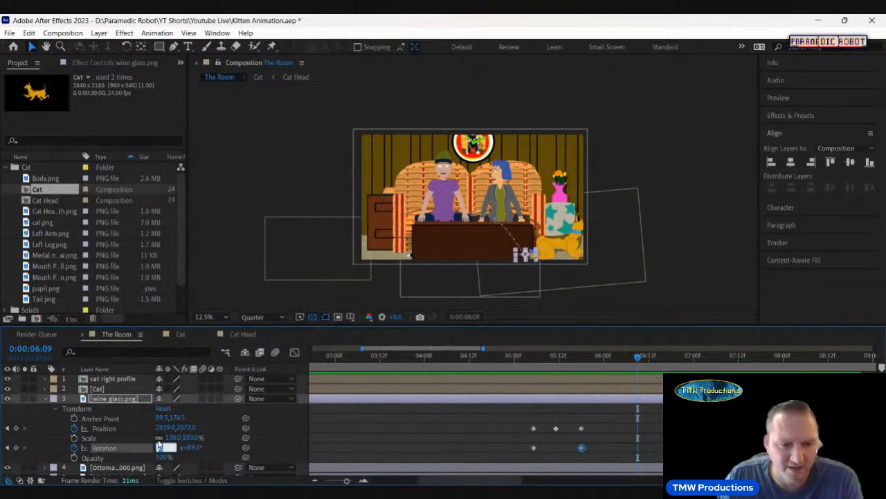
key("Return")
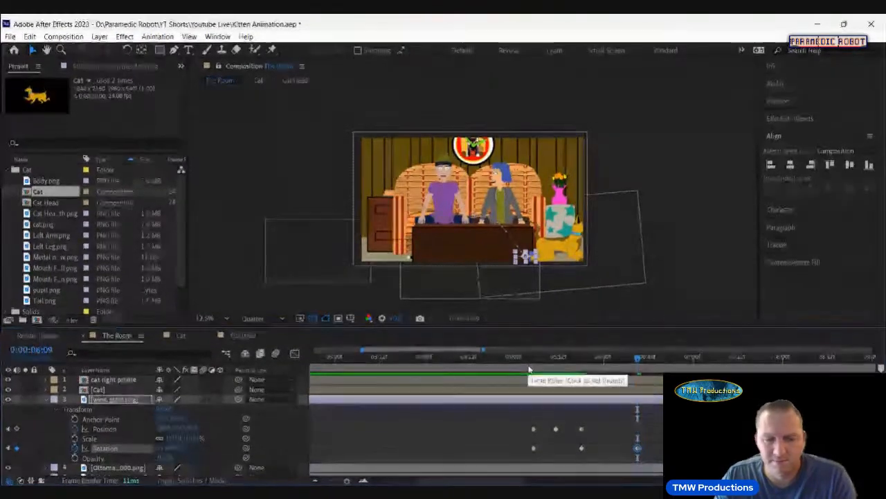
left_click(582, 361)
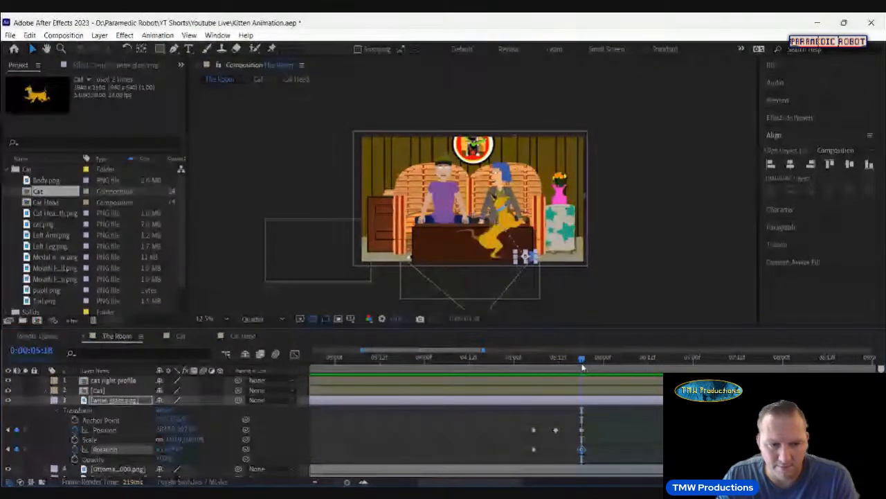
left_click(158, 447)
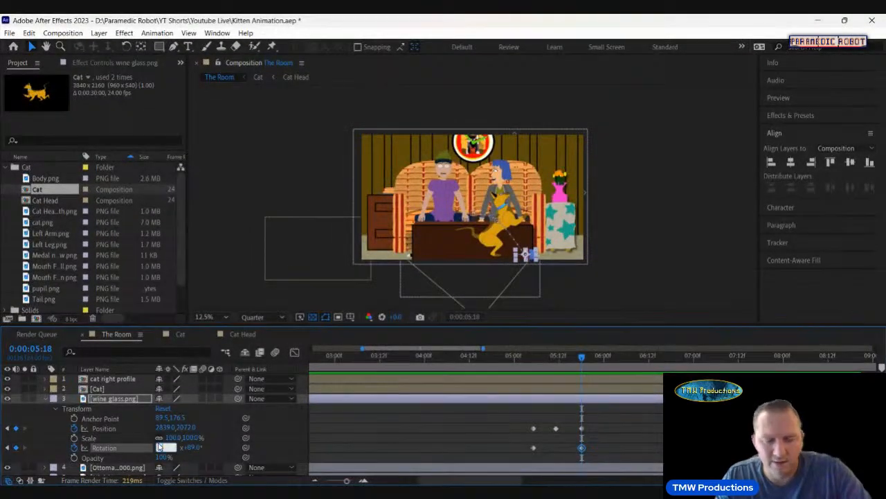
key("Return")
left_click_drag(539, 363, 518, 367)
key("space")
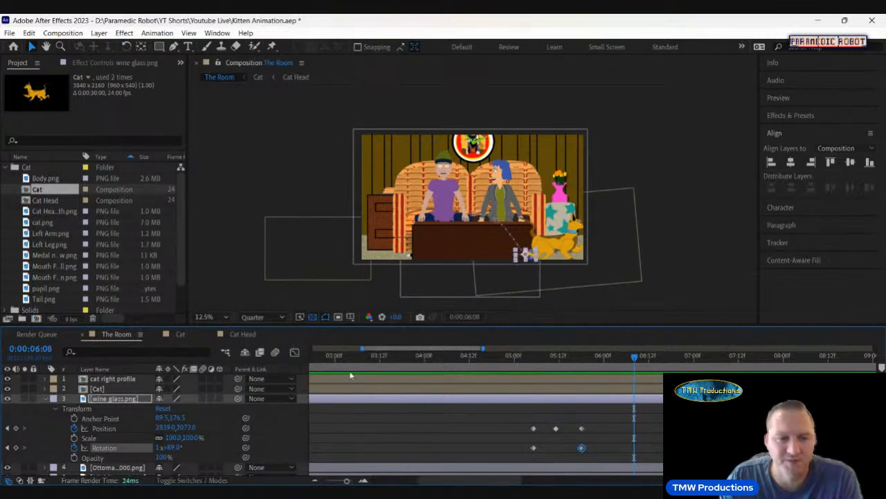
Create a solid named spilled wine at 5:05, coloured from the wine in the glass, and place it below the wine glass layer
left_click(533, 363)
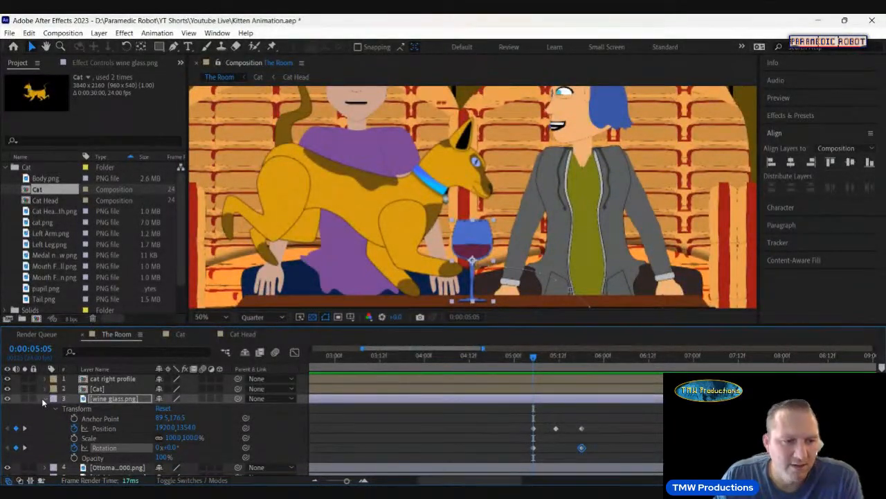
left_click(44, 399)
left_click(104, 379)
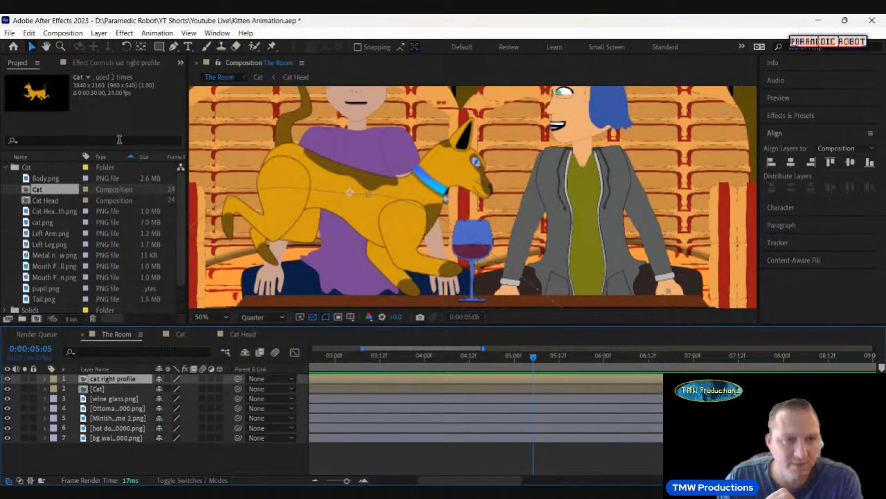
left_click(99, 33)
mouse_move(118, 46)
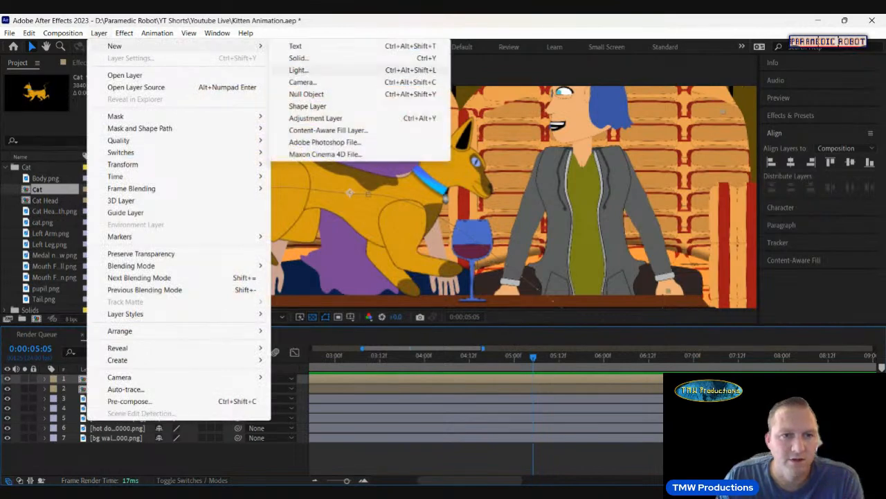
left_click(297, 57)
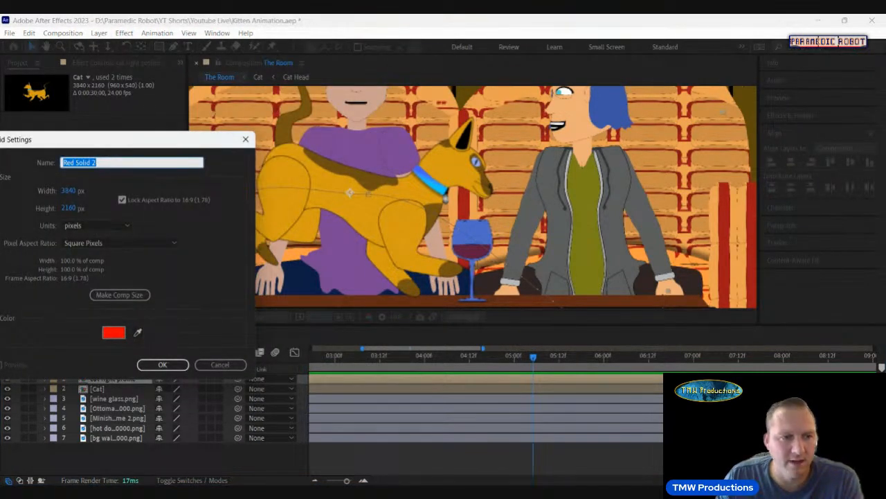
type("win")
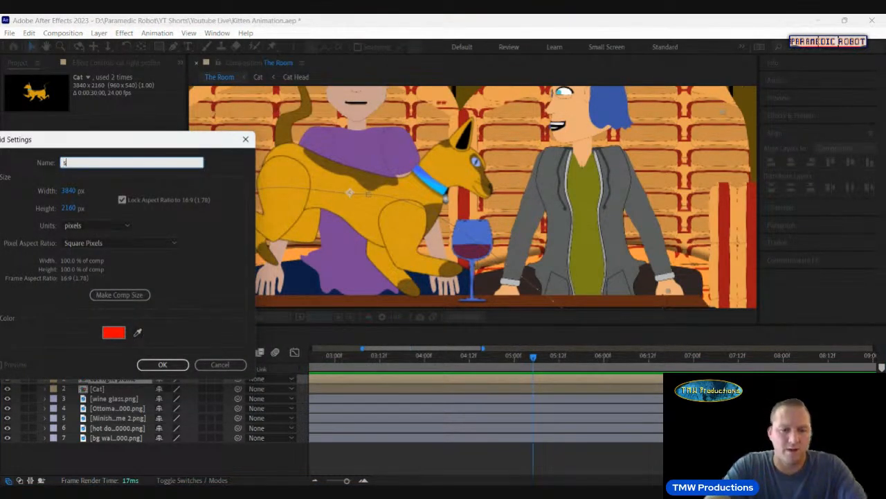
type("spilled wine")
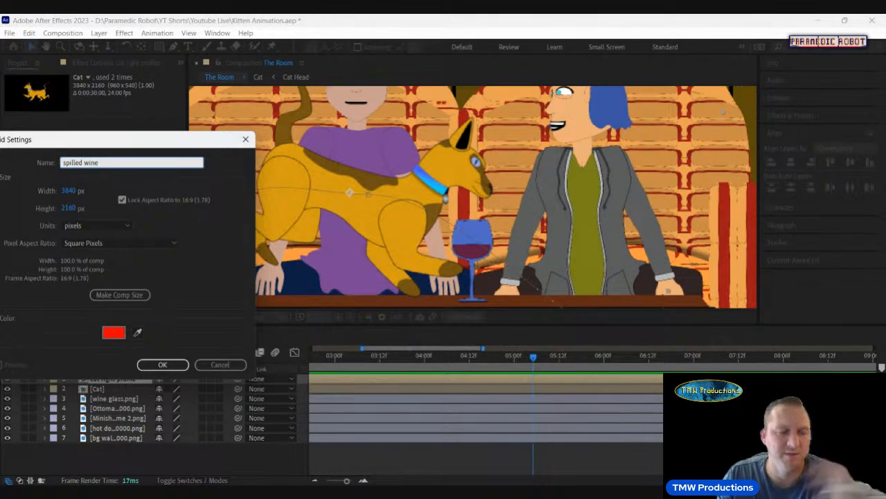
left_click(137, 332)
left_click(469, 253)
left_click(162, 365)
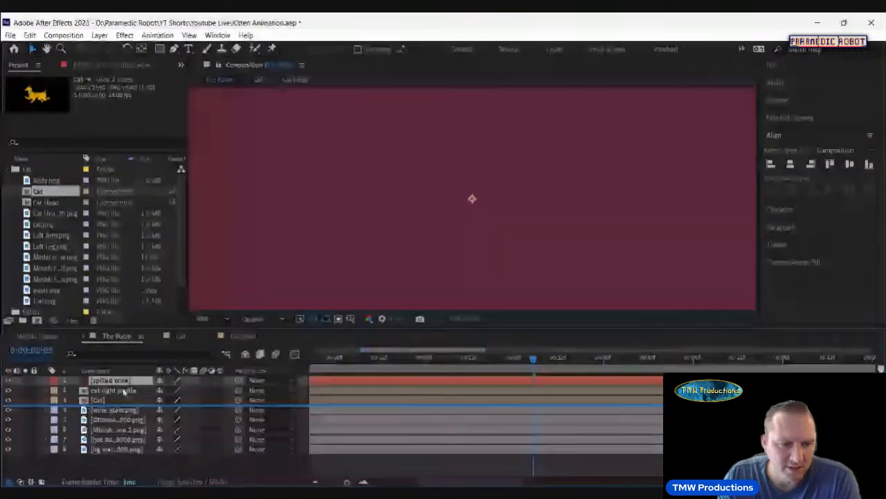
left_click_drag(123, 391, 118, 409)
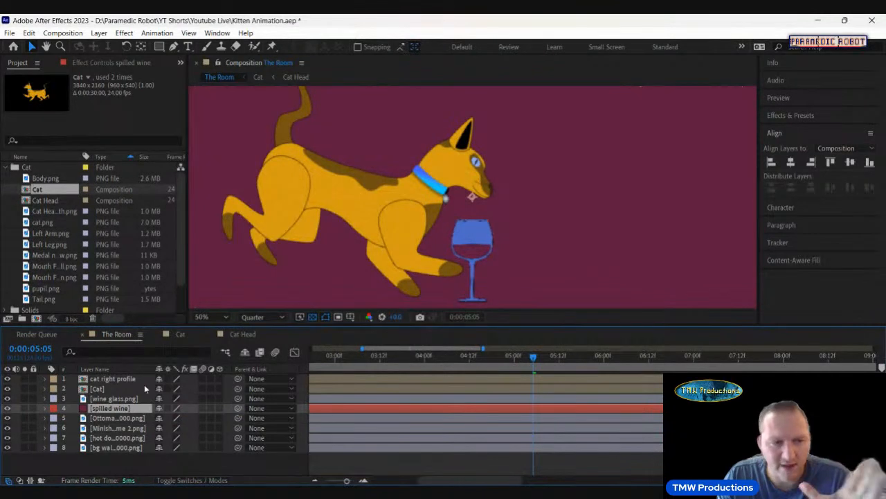
Try the cat's orange as the spilled wine solid's colour, and resample the colour from the wine in the glass
key("ctrl+shift+y")
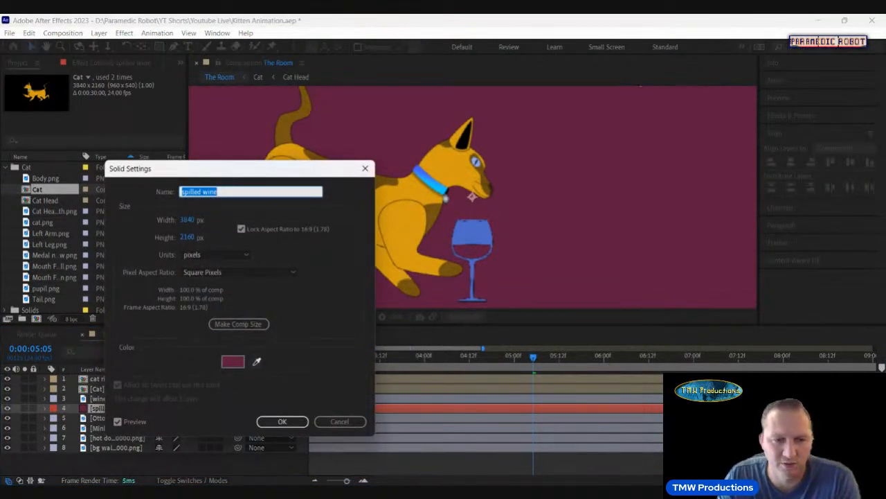
left_click(256, 361)
left_click(443, 160)
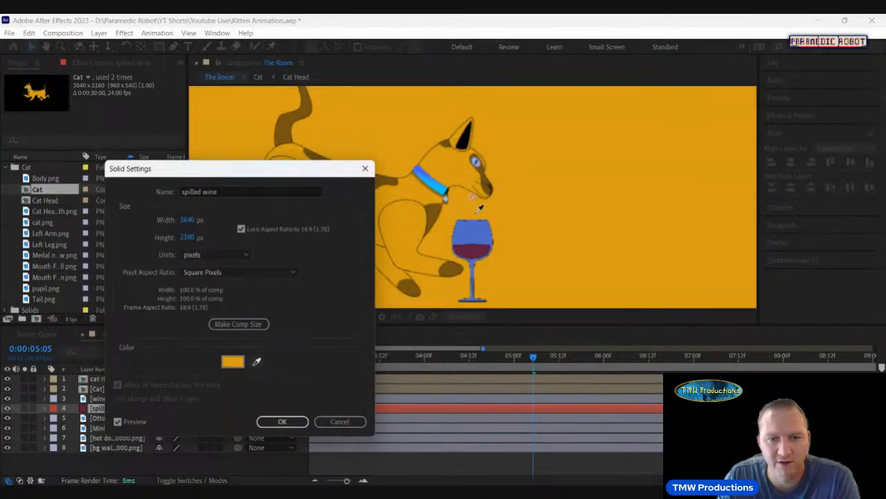
left_click(475, 255)
left_click(282, 421)
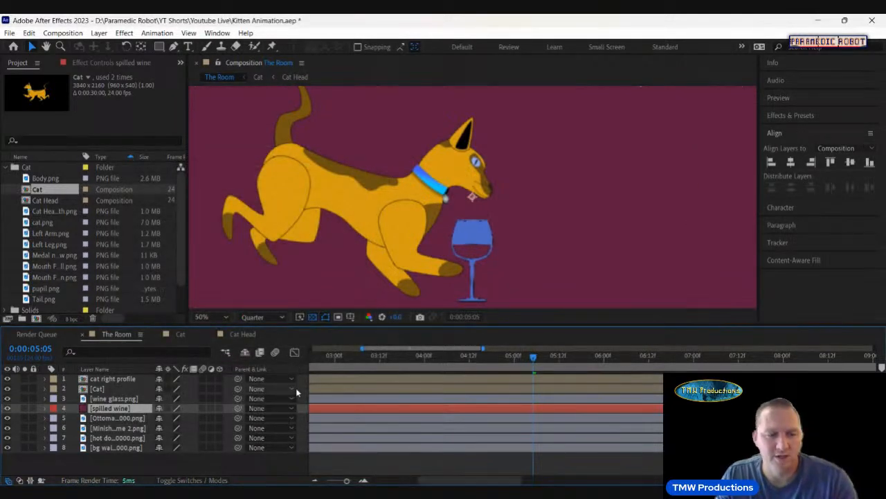
Draw a small elliptical mask on the spilled wine layer, inside the wine area of the glass
key("q")
scroll(477, 247, "up", 2)
key("h")
left_click_drag(461, 253, 441, 201)
scroll(442, 202, "up", 1)
left_click_drag(439, 236, 448, 178)
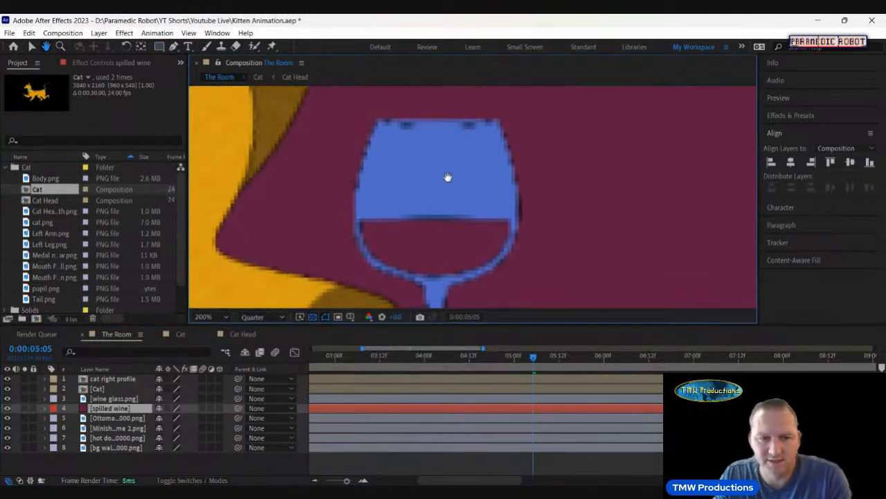
key("q")
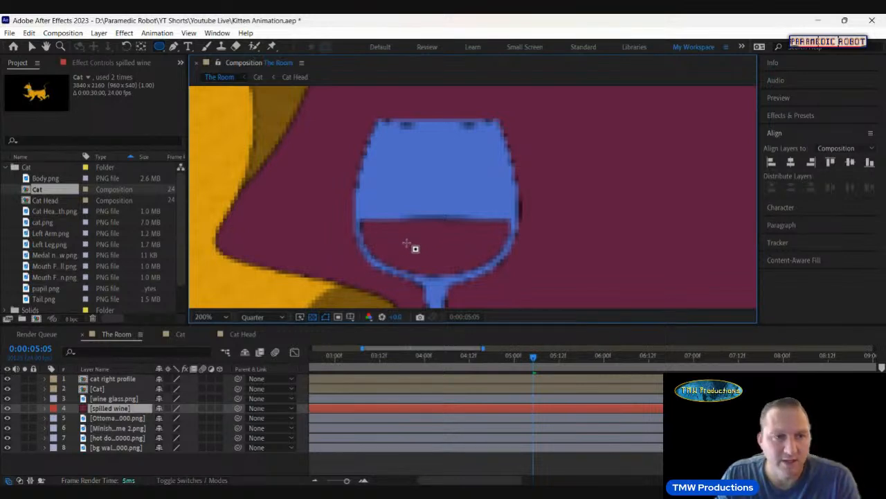
left_click_drag(411, 239, 462, 257)
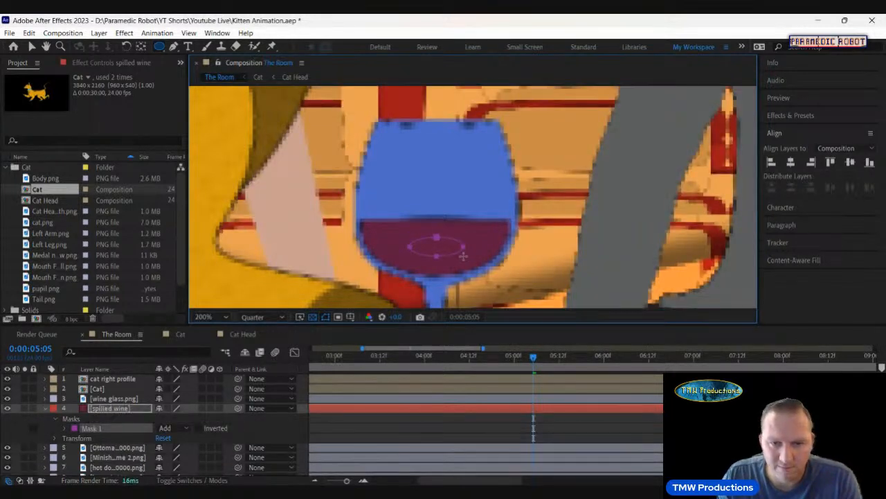
Add extra vertices around the elliptical mask on the spilled wine layer with the Pen tool
left_click(174, 47)
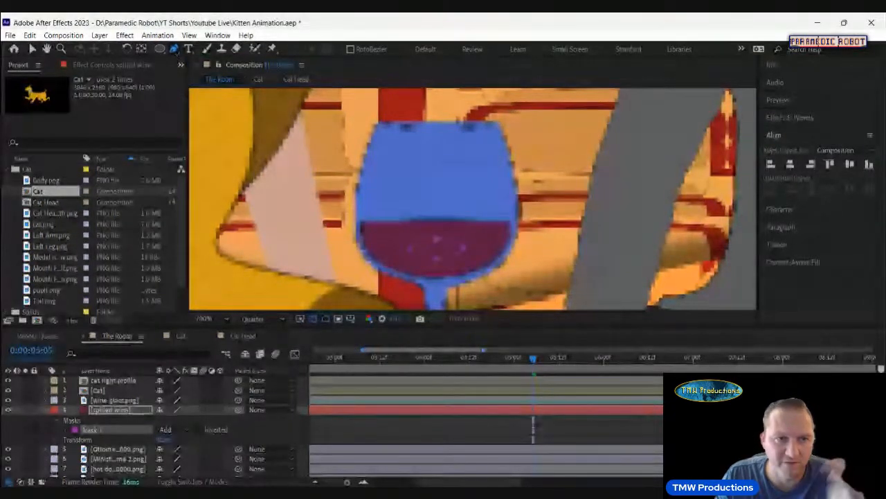
left_click(420, 239)
left_click(448, 239)
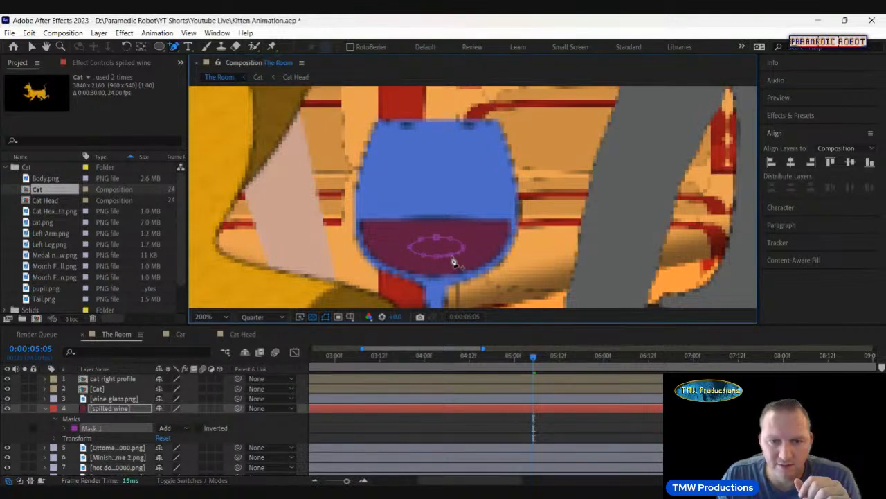
key("v")
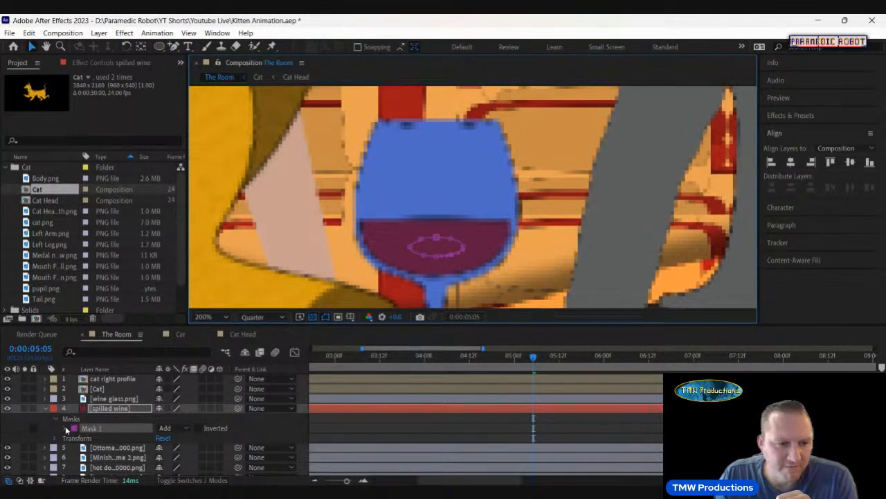
Start keyframing Mask 1's Mask Path and Mask Expansion on the spilled wine layer at 5:05
left_click(66, 428)
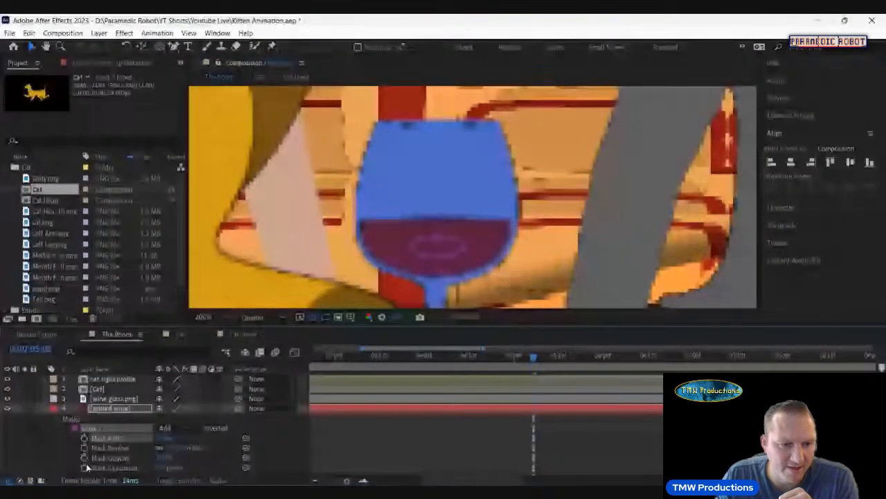
left_click(84, 439)
left_click(84, 467)
key("comma")
key("comma")
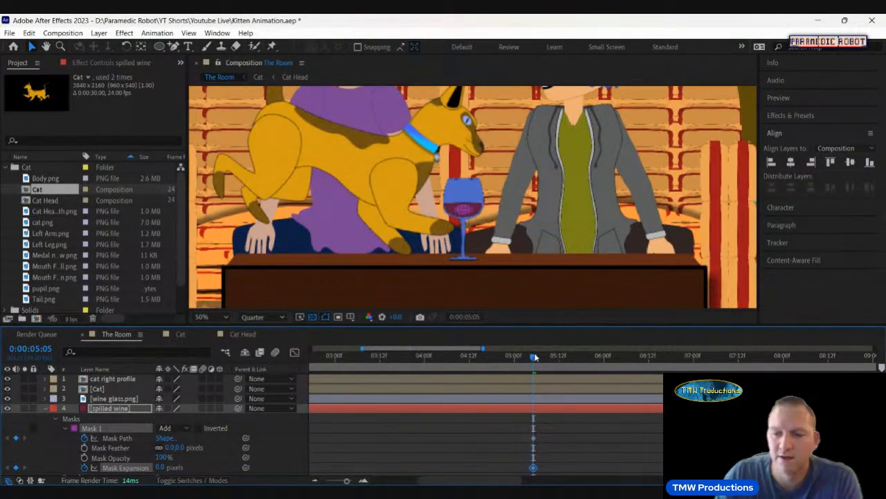
Examine the glass's fall frame by frame from 5:03 to 5:21 to find where the wine should land
key("Page_Down")
key("Page_Down")
key("Page_Down")
key("Page_Down")
key("Page_Down")
key("Page_Down")
key("Page_Down")
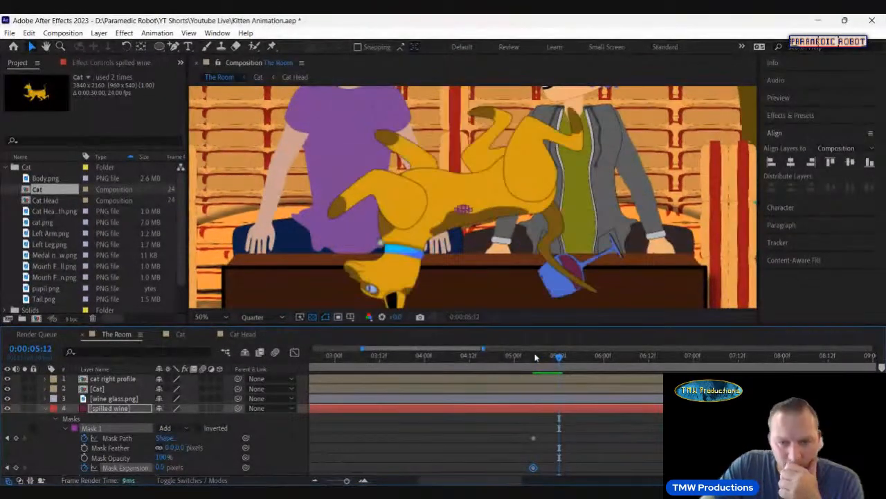
key("Page_Down")
key("Page_Down")
key("Page_Down")
key("Page_Down")
key("Page_Down")
key("Page_Down")
key("Page_Down")
key("Page_Down")
key("Page_Down")
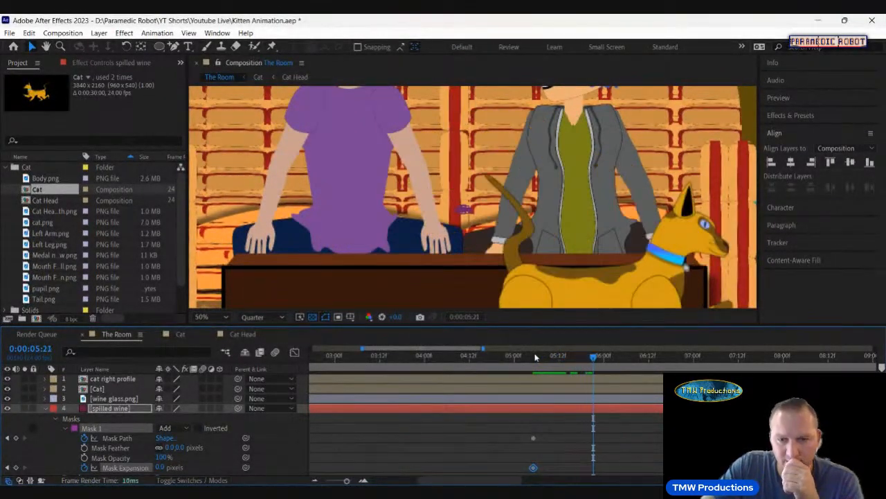
key("Page_Down")
key("Page_Down")
key("Page_Up")
key("Page_Up")
key("Page_Up")
key("Page_Up")
key("Page_Up")
key("Page_Up")
key("Page_Up")
key("Page_Up")
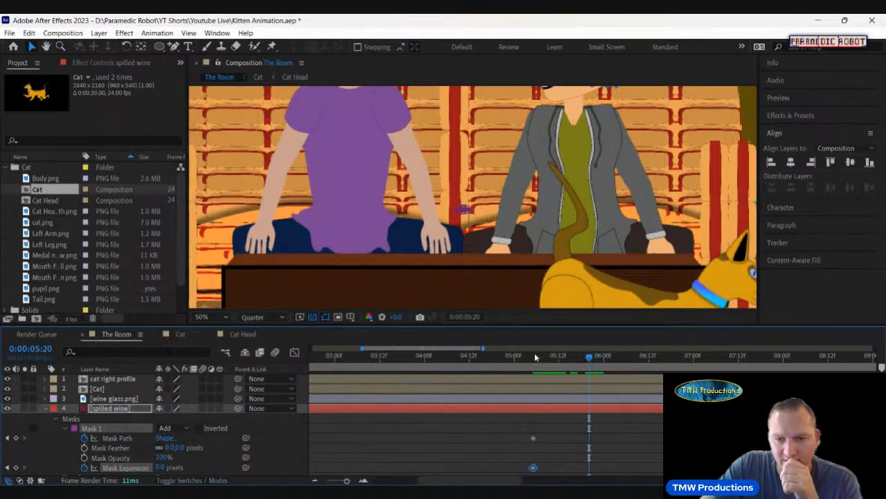
key("Page_Down")
key("Page_Down")
key("Page_Down")
key("Page_Down")
key("Page_Down")
key("Page_Down")
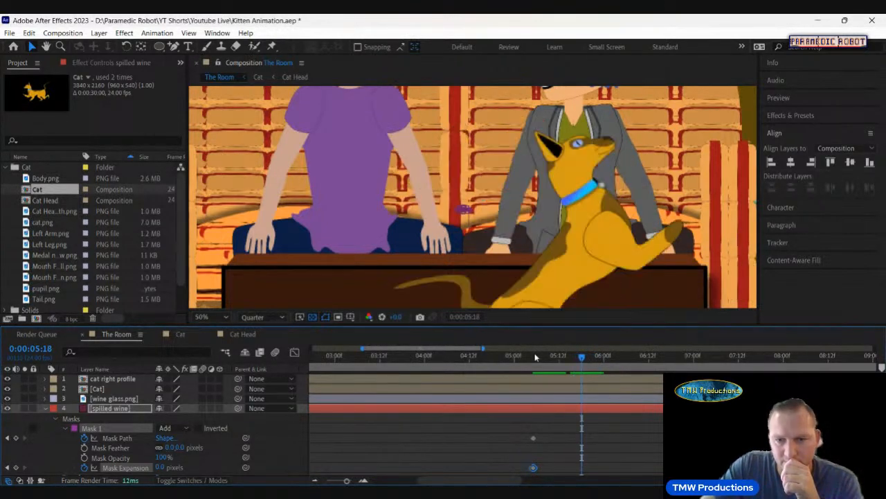
key("Page_Up")
key("Page_Up")
key("Page_Up")
key("Page_Up")
key("Page_Up")
key("Page_Up")
key("Page_Up")
key("Page_Up")
key("Page_Up")
key("Page_Up")
key("Page_Up")
key("Page_Up")
key("Page_Up")
key("Page_Up")
key("Page_Up")
key("Page_Up")
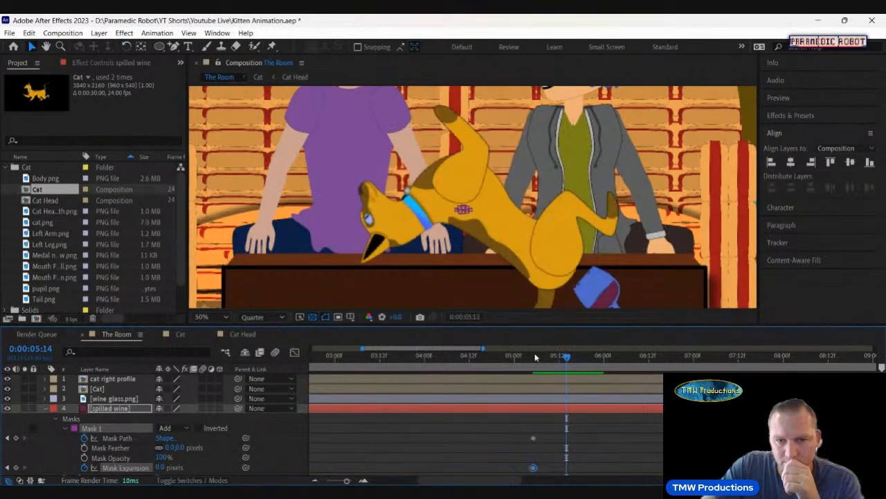
key("Page_Up")
key("Page_Up")
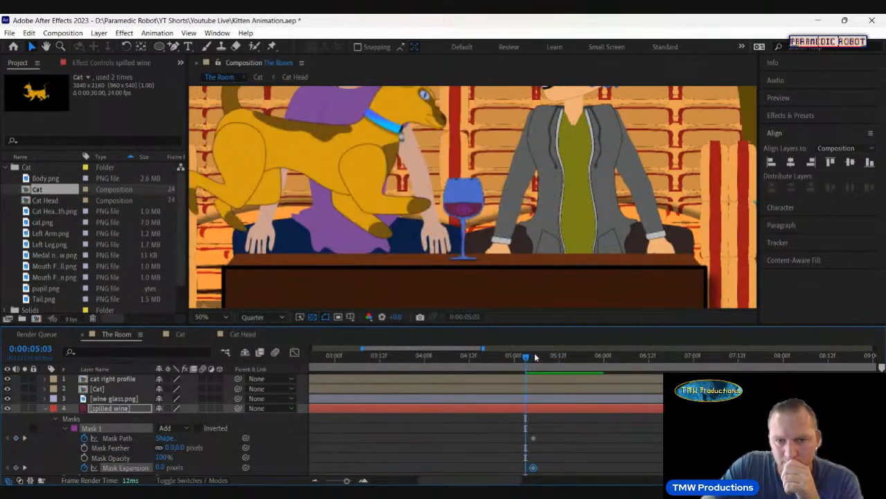
key("Page_Down")
key("Page_Down")
key("Page_Down")
key("Page_Down")
key("Page_Down")
key("Page_Down")
key("Page_Down")
key("Page_Down")
key("Page_Down")
key("Page_Down")
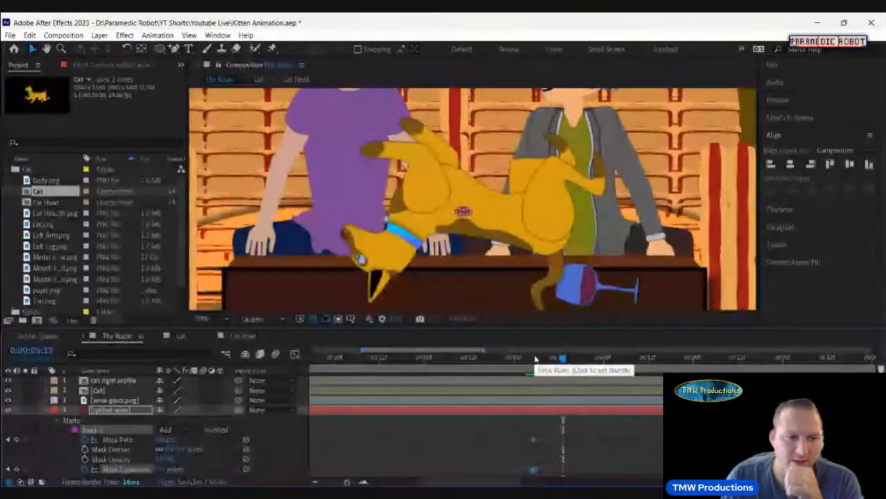
Hide the cat right profile layer and move the spilled wine mask onto the tabletop beside the glass at 5:13
left_click(9, 380)
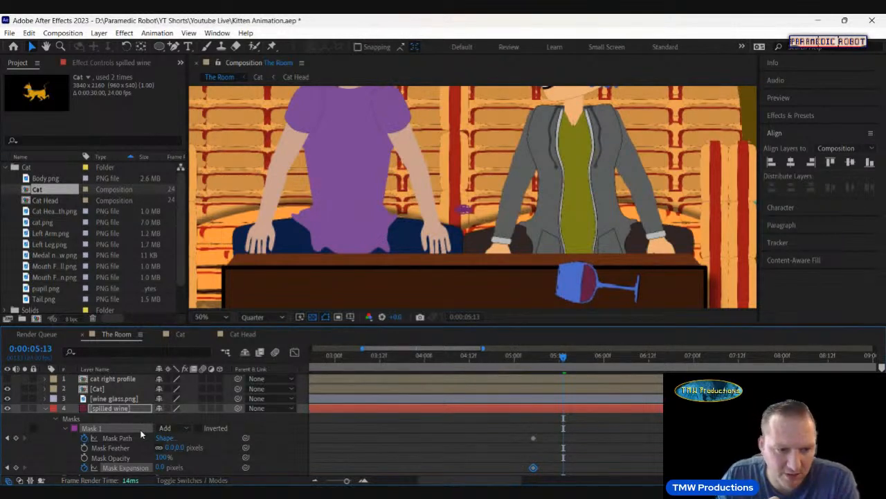
scroll(489, 224, "up", 2)
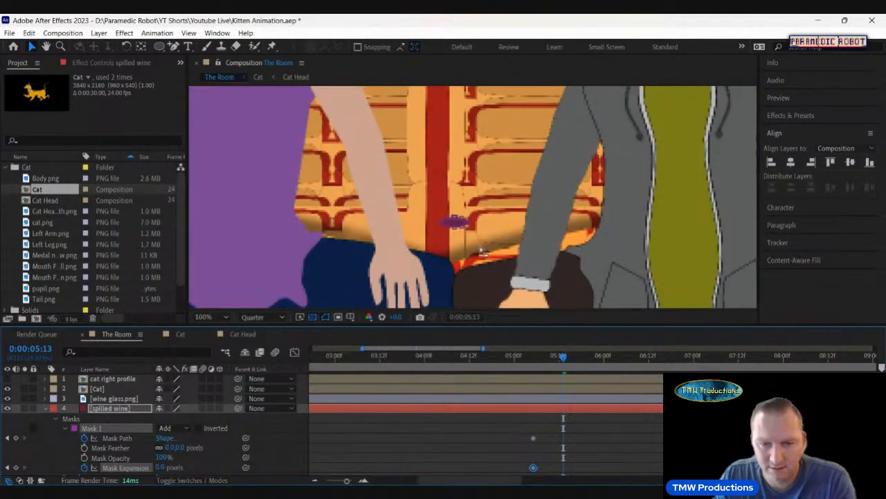
left_click_drag(481, 250, 437, 201)
key("v")
left_click(415, 178)
left_click_drag(420, 180, 543, 277)
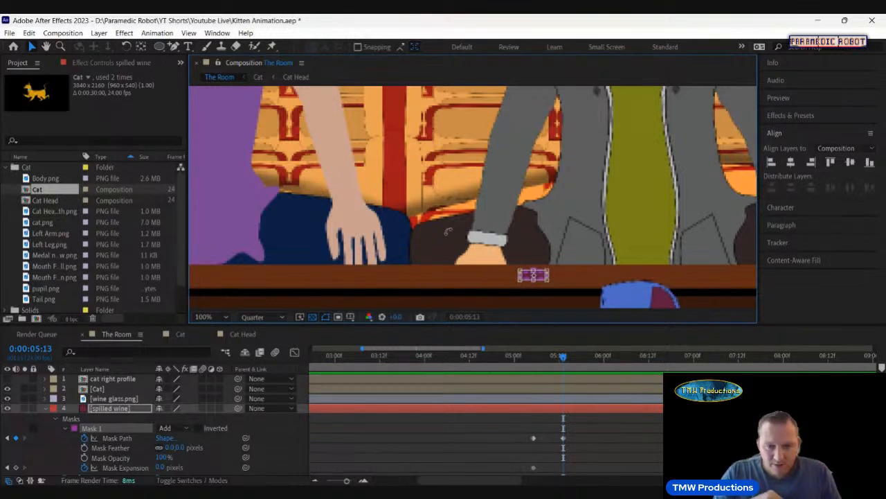
Reshape the spilled wine mask at 5:13 into a wider, irregular puddle with curved ends and a narrow middle
left_click(617, 427)
scroll(514, 295, "up", 1)
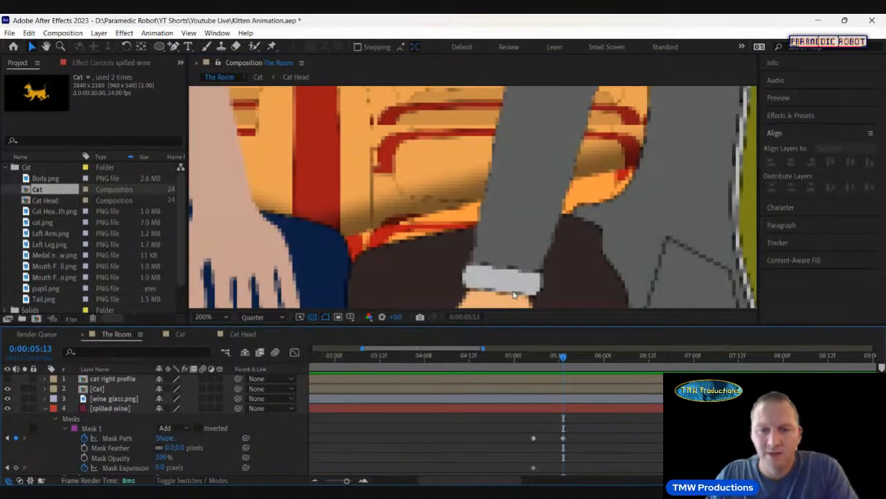
left_click_drag(514, 291, 424, 156)
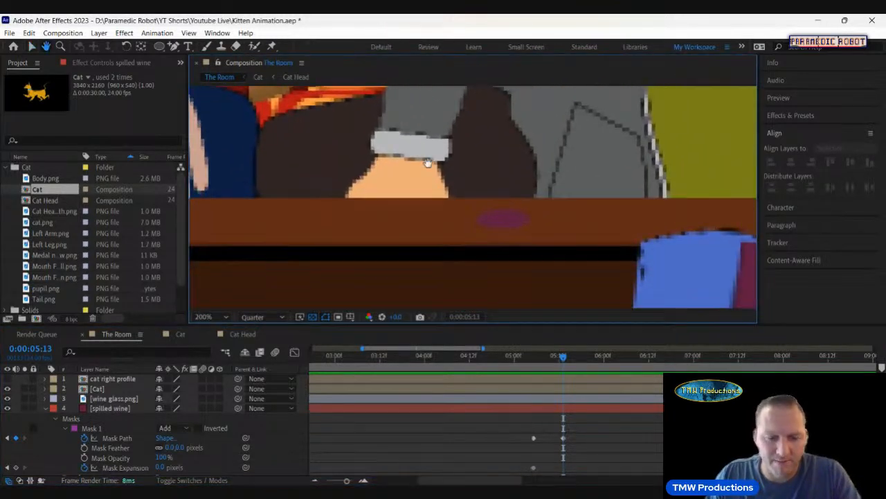
left_click(107, 428)
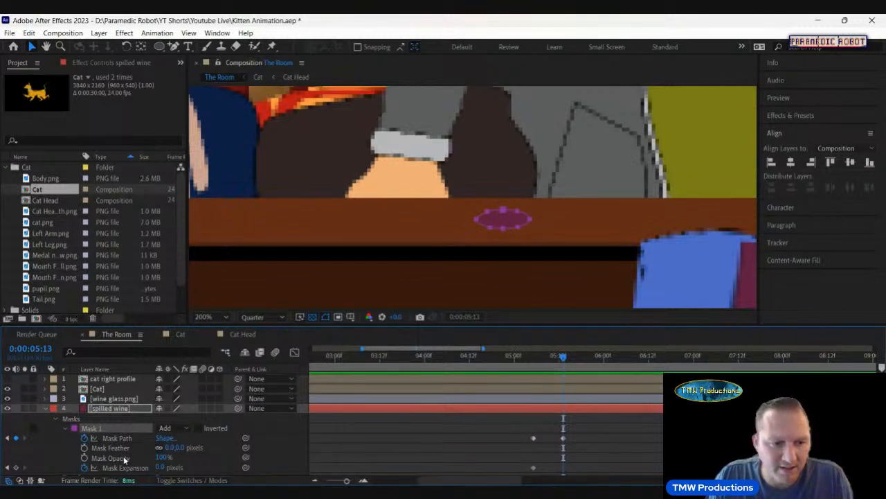
left_click_drag(530, 219, 469, 220)
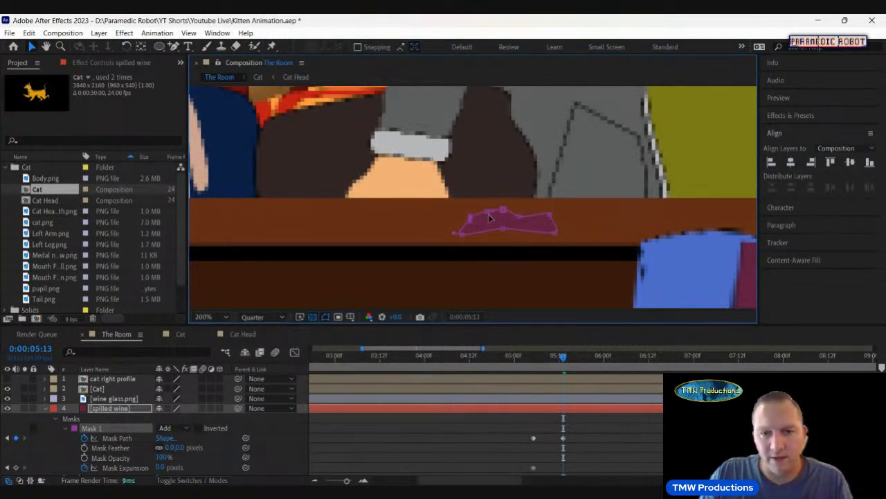
left_click_drag(487, 213, 451, 207)
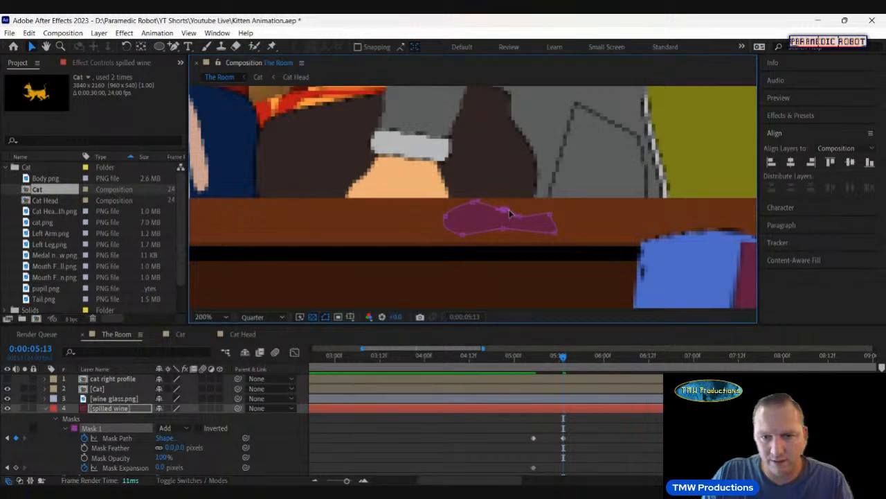
left_click_drag(524, 216, 501, 209)
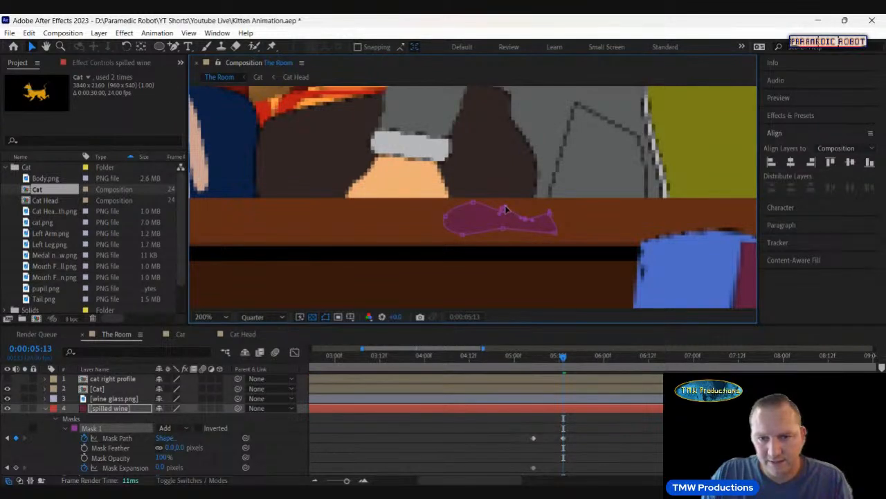
left_click(560, 214)
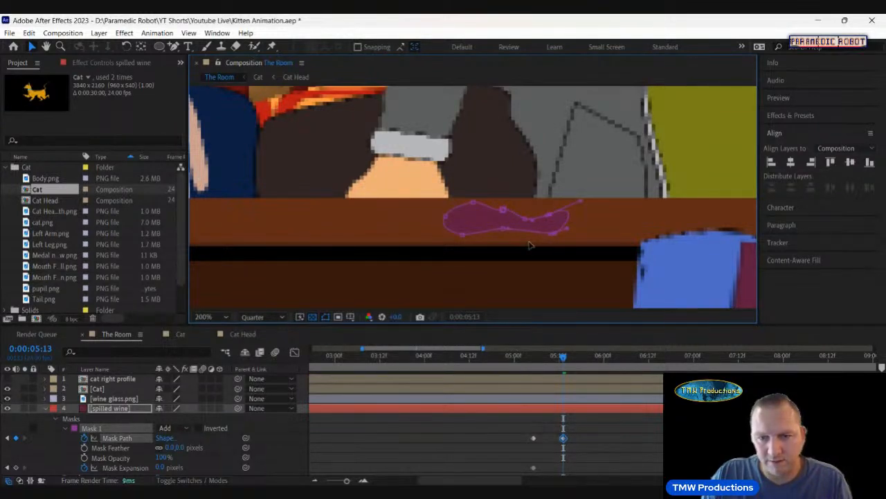
left_click_drag(581, 203, 569, 231)
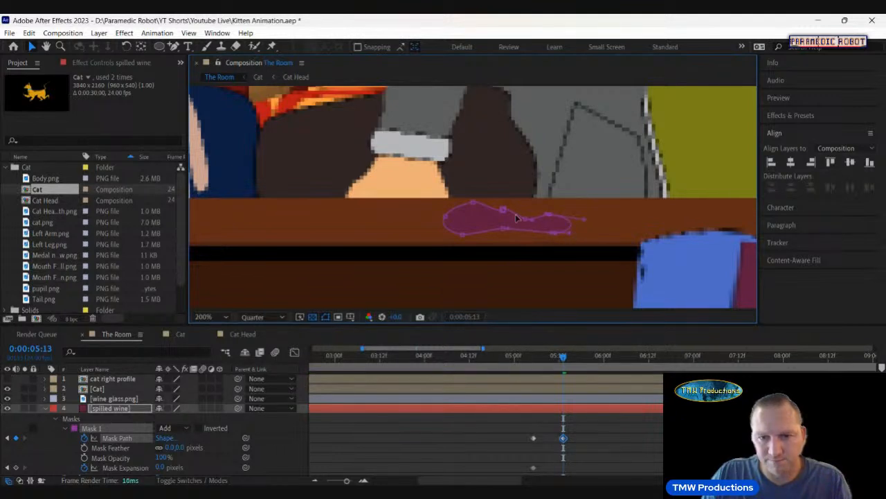
left_click_drag(504, 210, 508, 212)
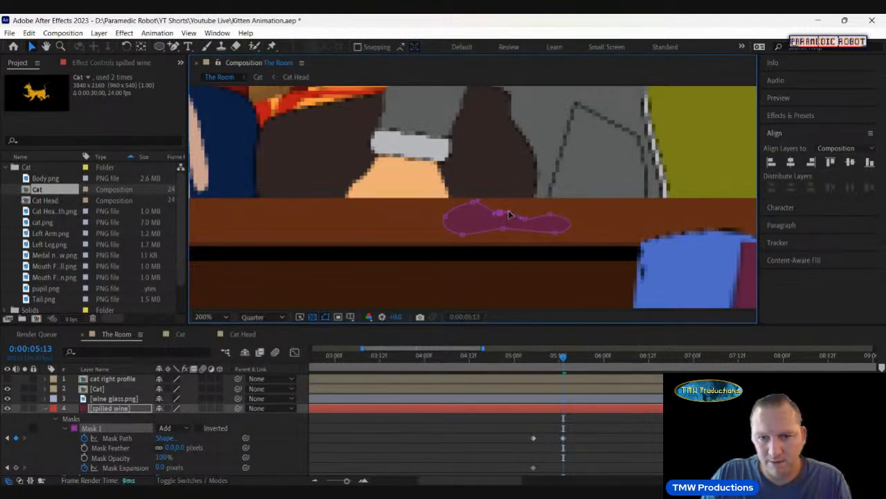
Preview the spill from 5:05 and check the wine's path against the tumbling glass frame by frame
left_click(585, 428)
left_click_drag(525, 359, 536, 361)
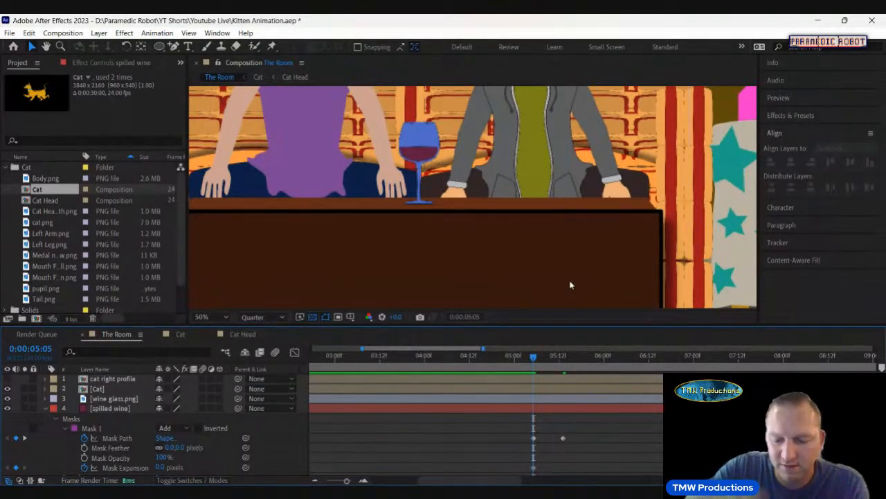
key("space")
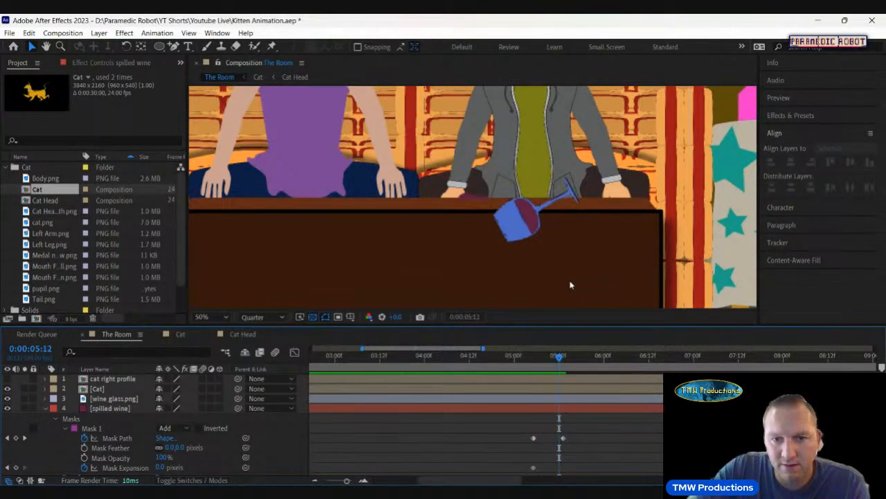
key("Page_Up")
key("Page_Up")
key("Page_Up")
key("Page_Up")
key("Page_Up")
key("Page_Up")
key("Page_Up")
key("Page_Up")
key("Page_Up")
key("Page_Up")
key("Page_Up")
key("Page_Up")
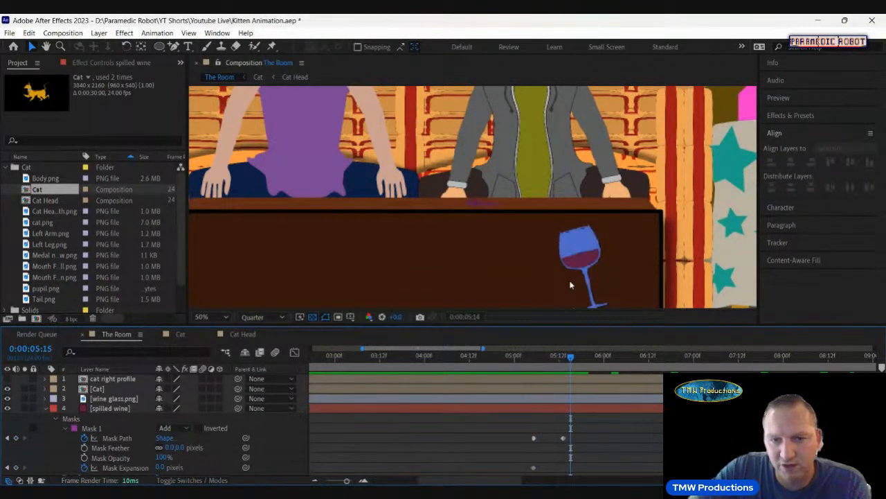
key("Page_Up")
key("Page_Up")
key("Page_Up")
key("Page_Down")
key("Page_Down")
key("Page_Down")
key("Page_Down")
key("Page_Down")
key("Page_Down")
key("Page_Down")
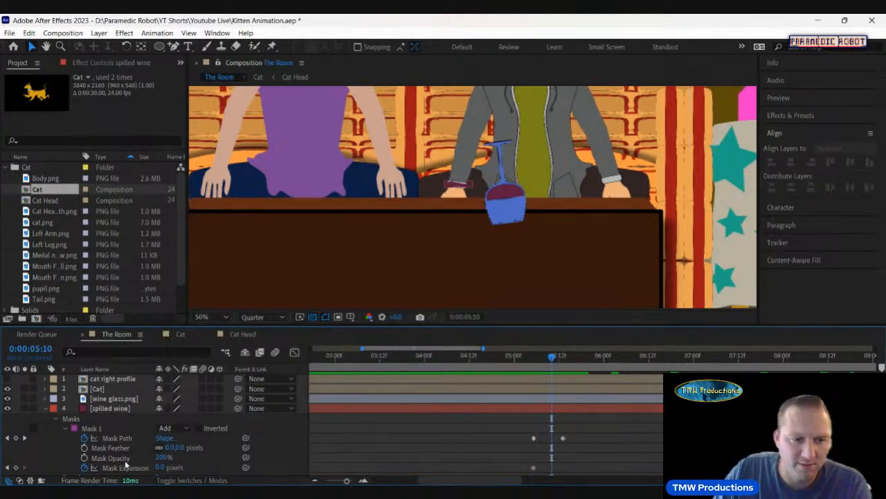
Raise the spilled wine mask at 5:10 over the grey jacket's sleeve, and review the motion from 5:05
left_click(109, 430)
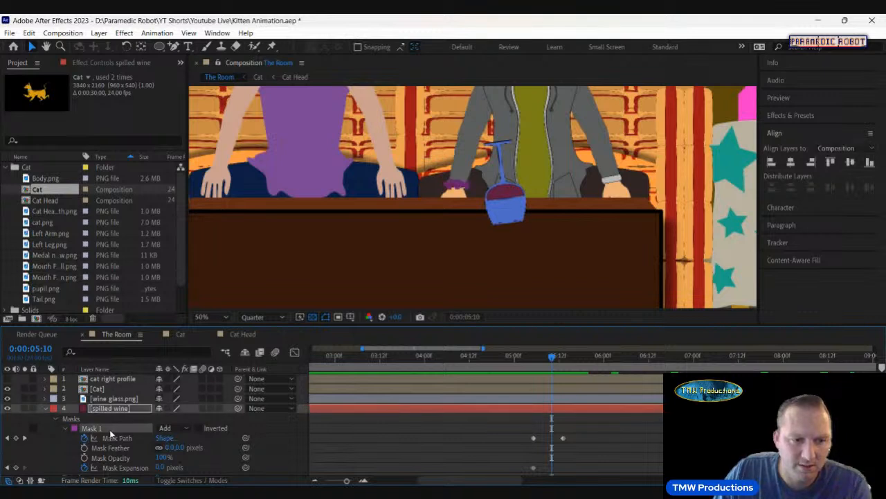
left_click(470, 186)
left_click_drag(470, 186, 481, 162)
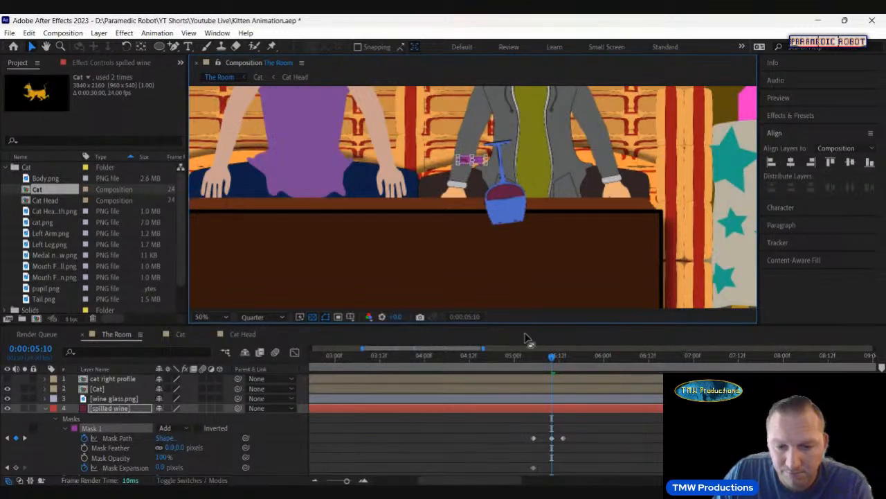
left_click(533, 367)
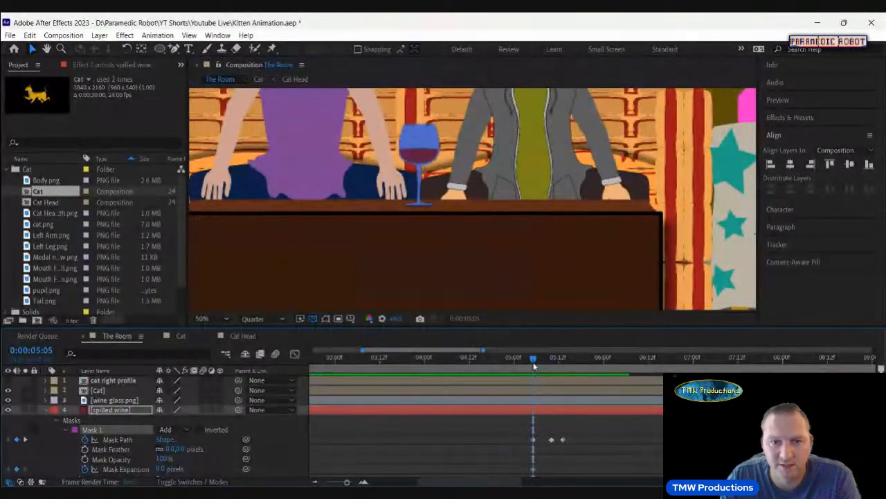
left_click_drag(534, 364, 552, 360)
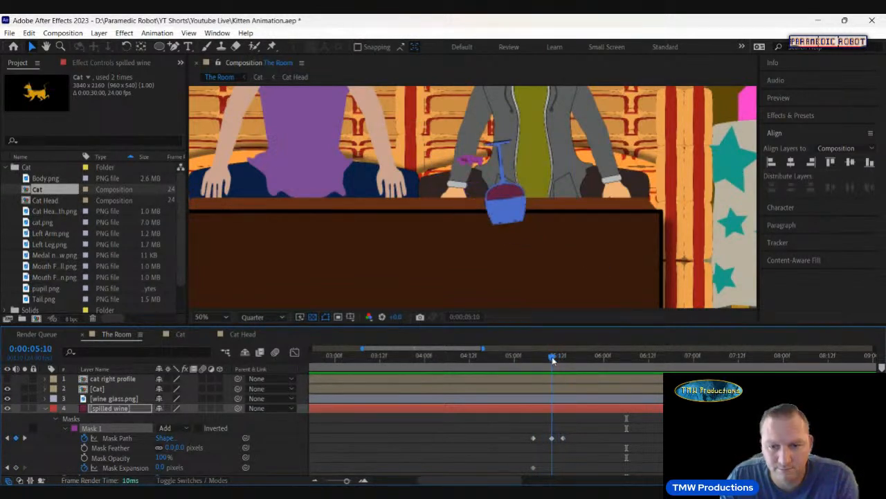
Move the spilled wine mask at 5:10 beside the upturned glass's stem, tilt it clockwise, and check the motion to 5:13
left_click(469, 160)
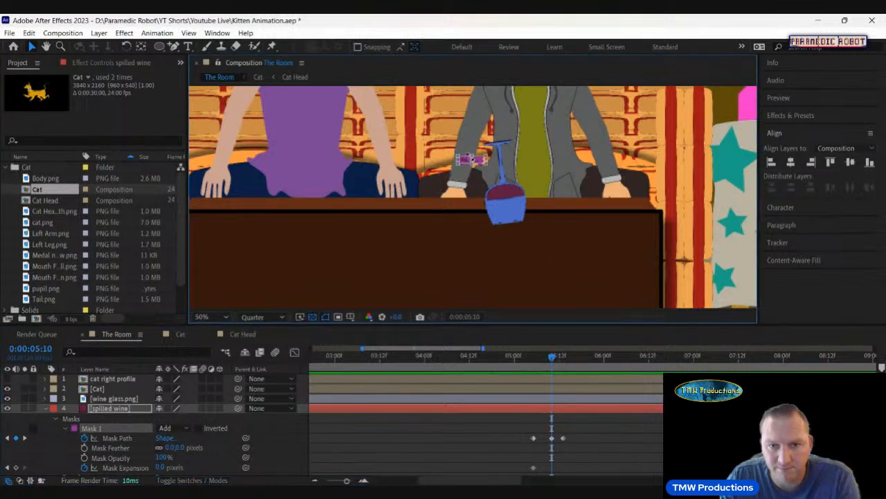
left_click_drag(470, 160, 536, 174)
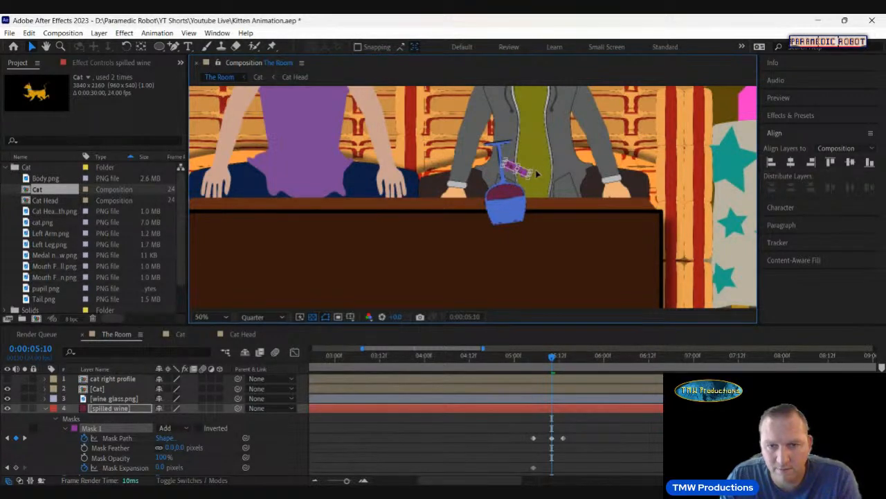
left_click_drag(555, 356, 562, 357)
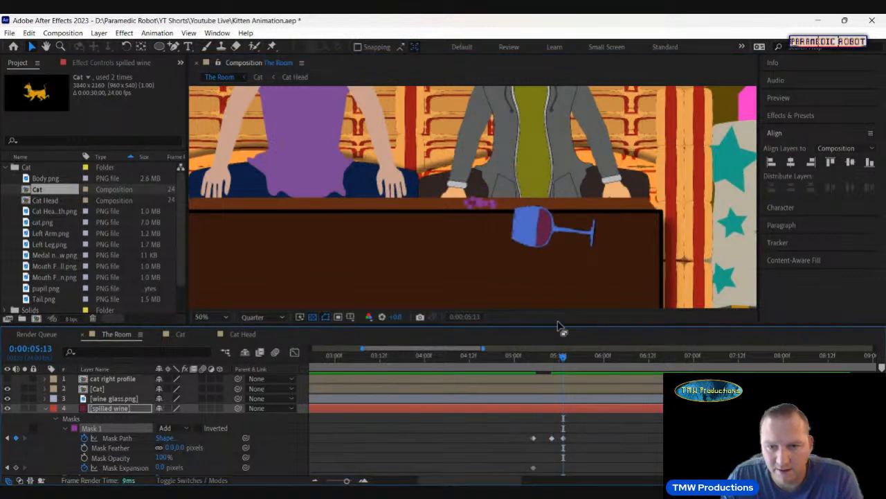
Move the spilled wine mask at 5:13 onto the tabletop above the falling glass, and stretch it wider toward the table's end at 5:19
left_click_drag(494, 207, 564, 207)
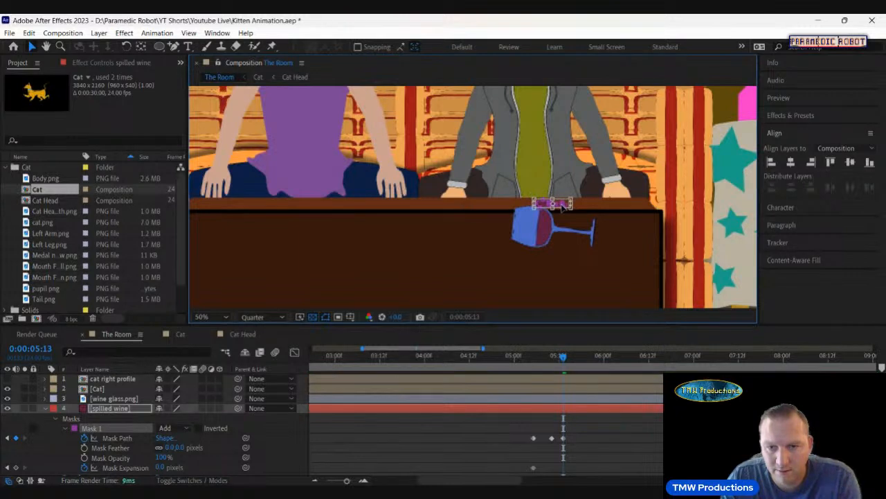
left_click_drag(568, 358, 588, 359)
left_click(568, 203)
left_click_drag(570, 204, 621, 207)
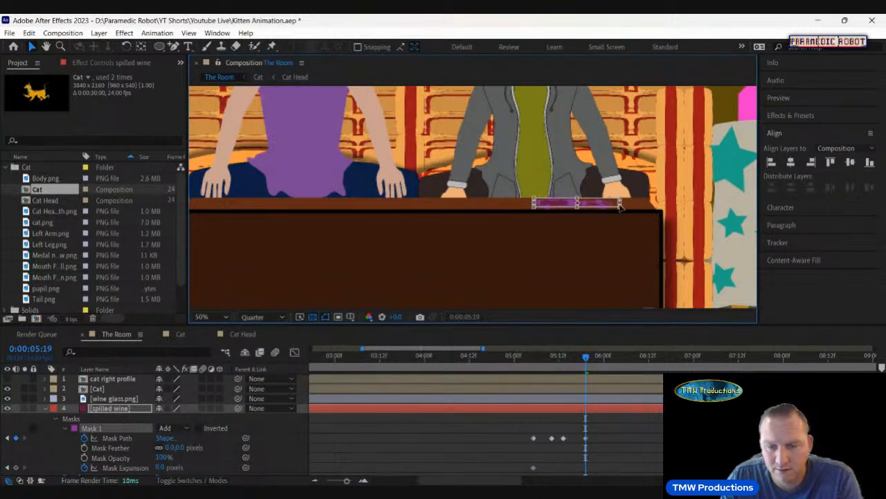
Preview the wine spill from 5:05 with the mask deselected
left_click(602, 455)
left_click(533, 359)
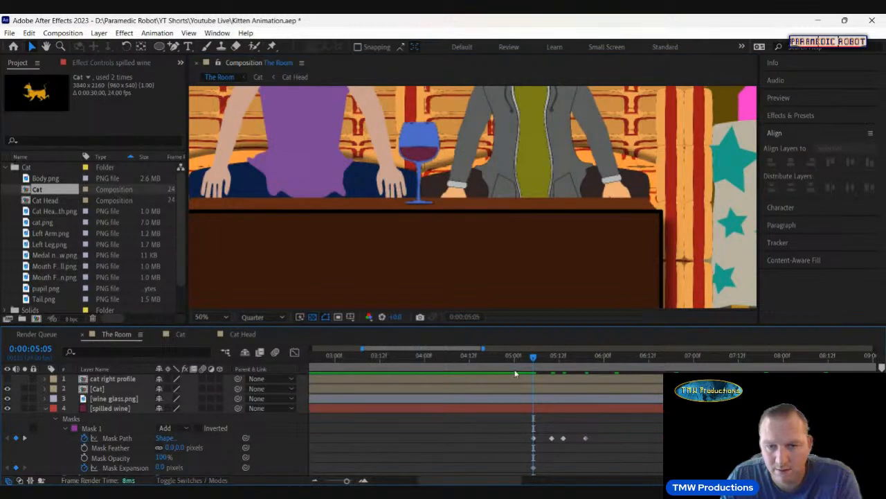
key("space")
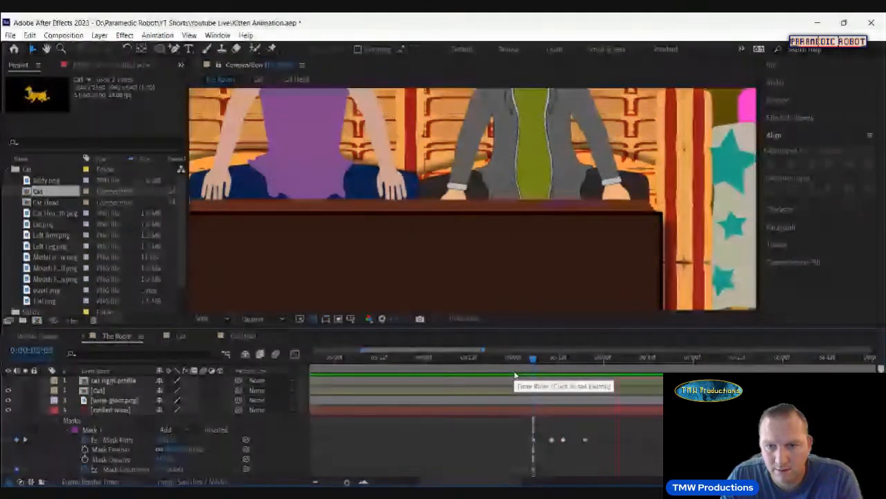
key("space")
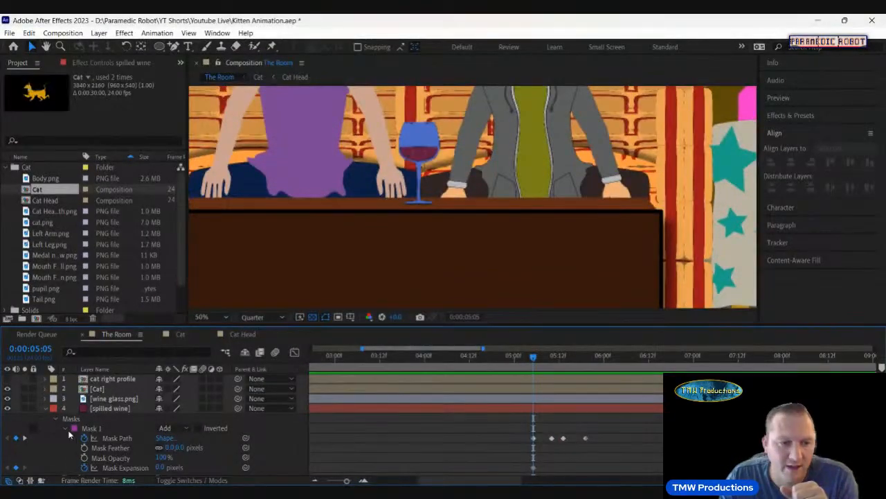
Collapse the spilled wine layer's properties and create a 3840 × 2160 px solid above it in yellow, E9D75E
left_click(45, 410)
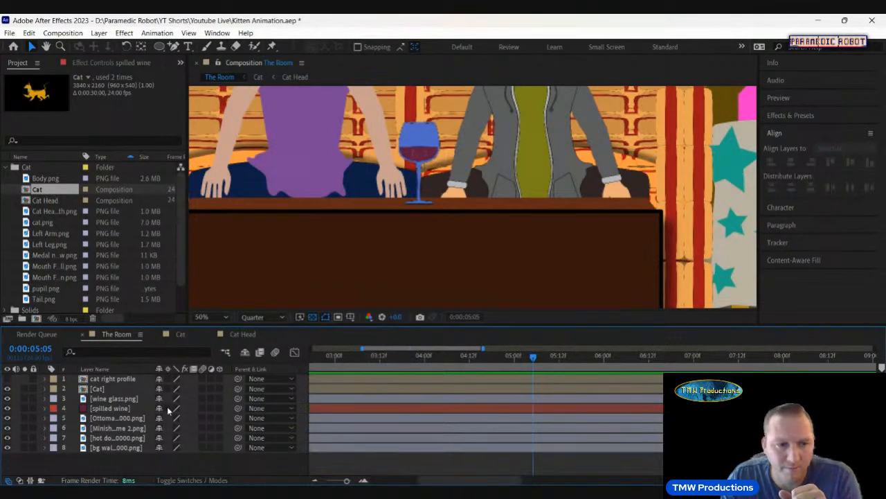
left_click(119, 407)
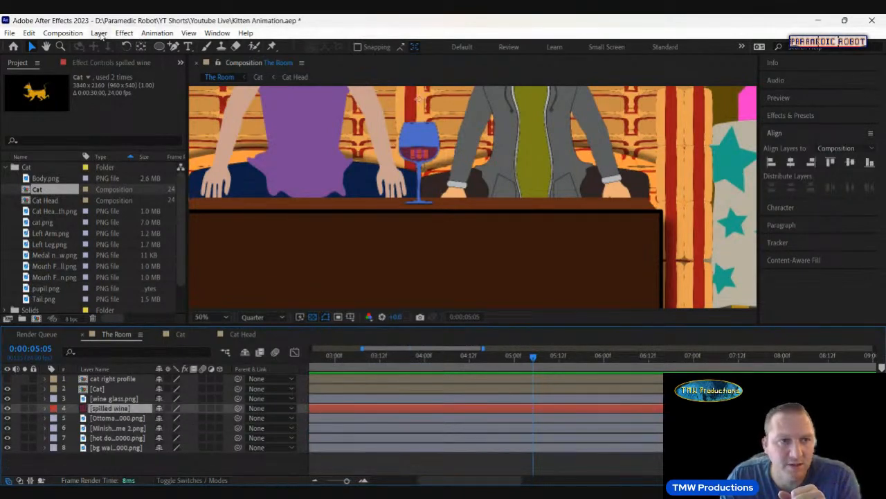
left_click(99, 32)
mouse_move(114, 46)
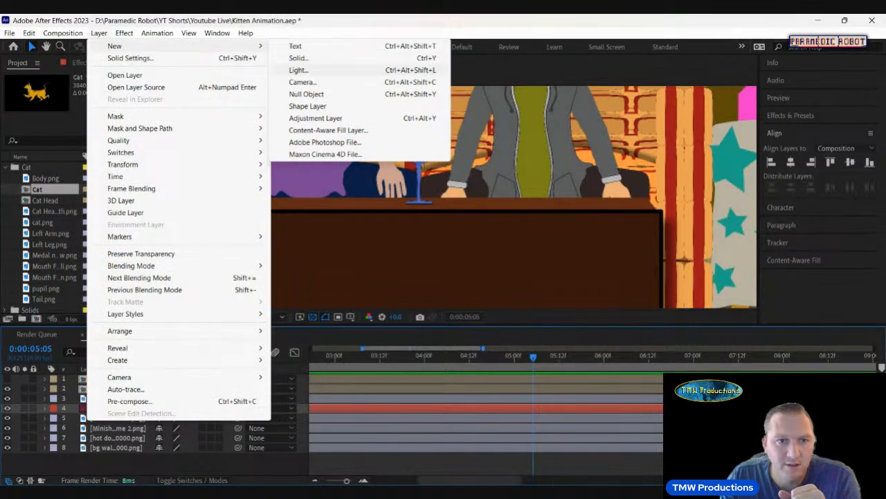
left_click(298, 59)
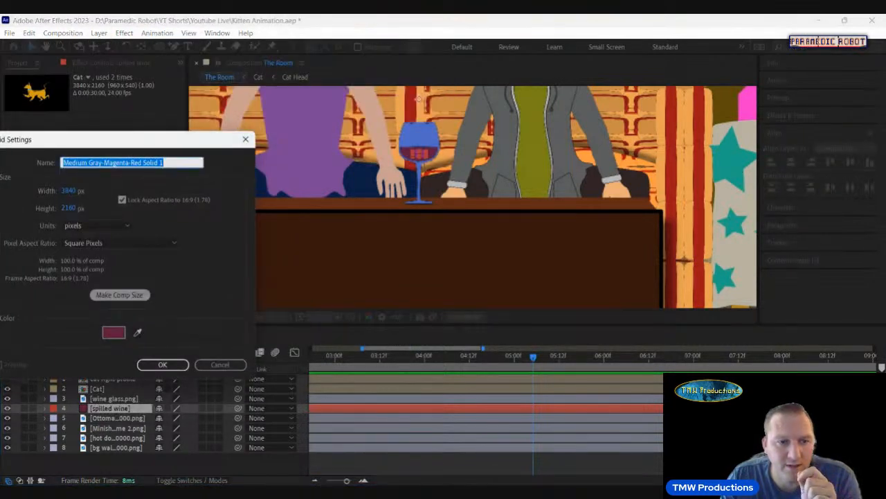
left_click(114, 332)
left_click_drag(263, 358, 263, 379)
left_click_drag(196, 266, 190, 265)
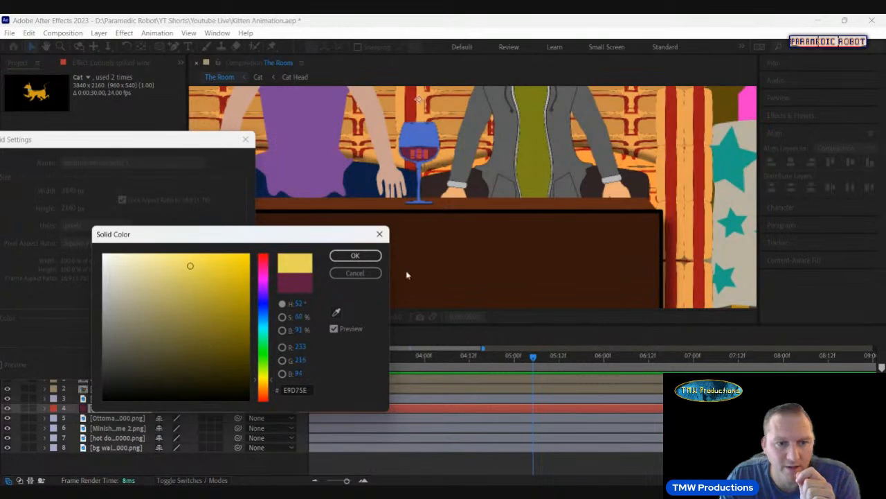
left_click(370, 256)
left_click(165, 364)
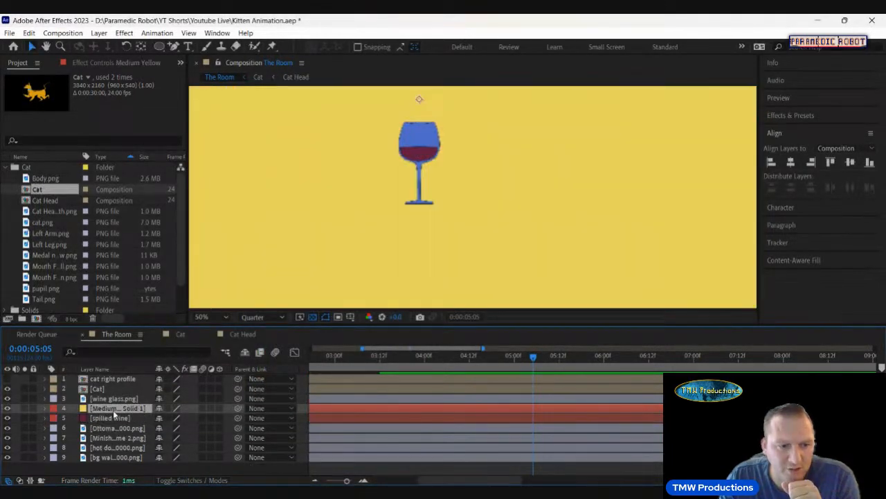
Move the yellow solid below the spilled wine layer and set the Ottoman layer as its track matte
key("ctrl+bracketleft")
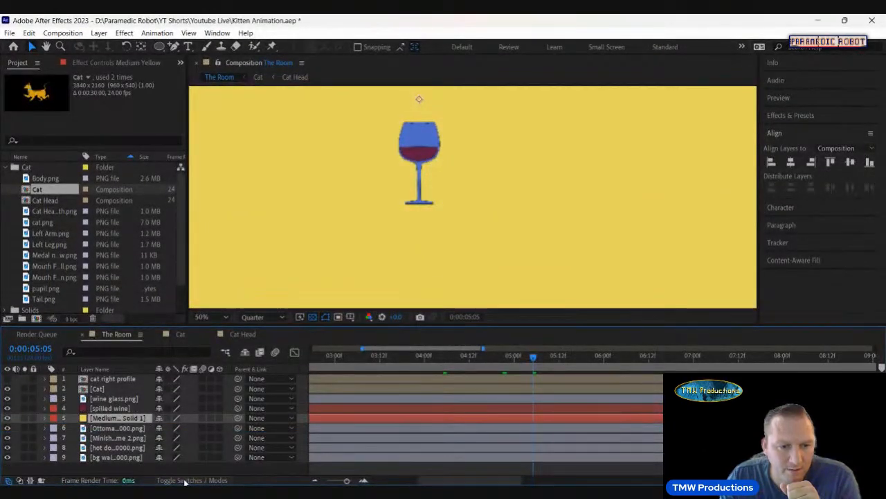
left_click(186, 481)
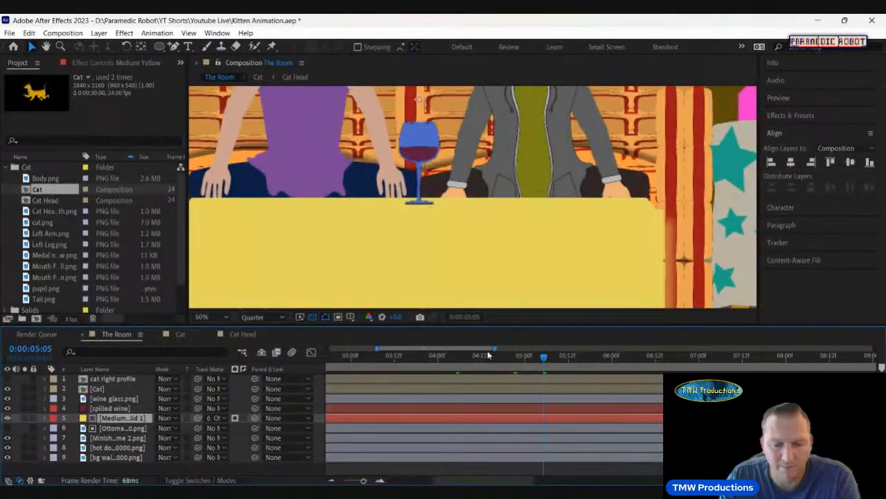
Preview the yellow table and the wine spill from 5:00 with the whole composition in view
key("comma")
key("comma")
key("comma")
left_click(525, 359)
key("space")
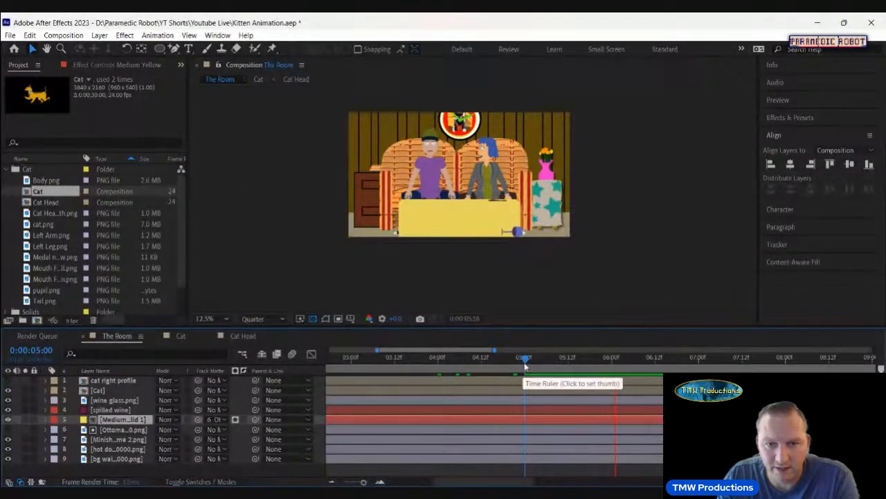
key("space")
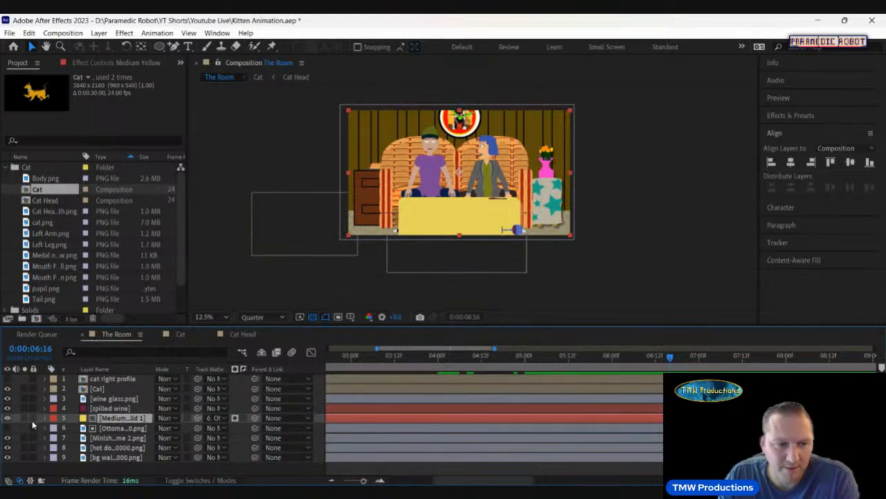
Hide the yellow solid and show the Ottoman layer, and preview the animation from the beginning with the brown table
left_click(8, 418)
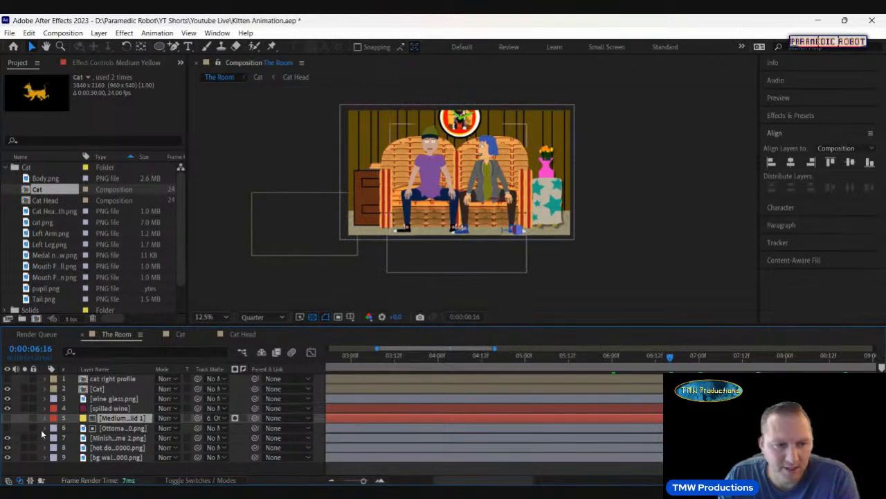
left_click(7, 428)
left_click_drag(363, 480, 343, 480)
left_click_drag(340, 361, 313, 361)
key("space")
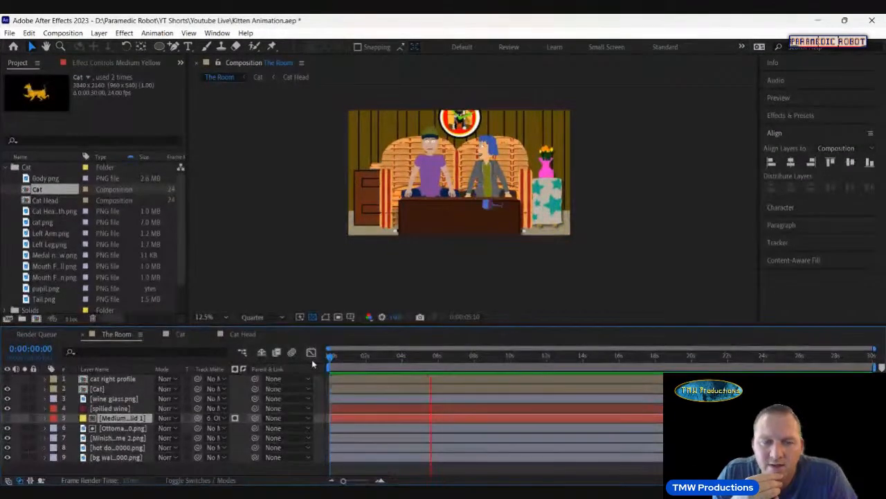
key("space")
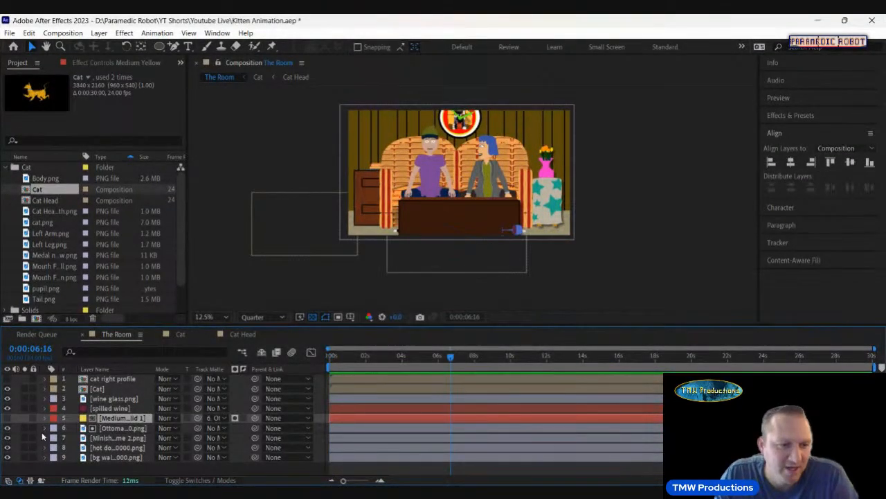
Make the cat right profile layer visible and preview the full animation from 0:00
left_click(7, 379)
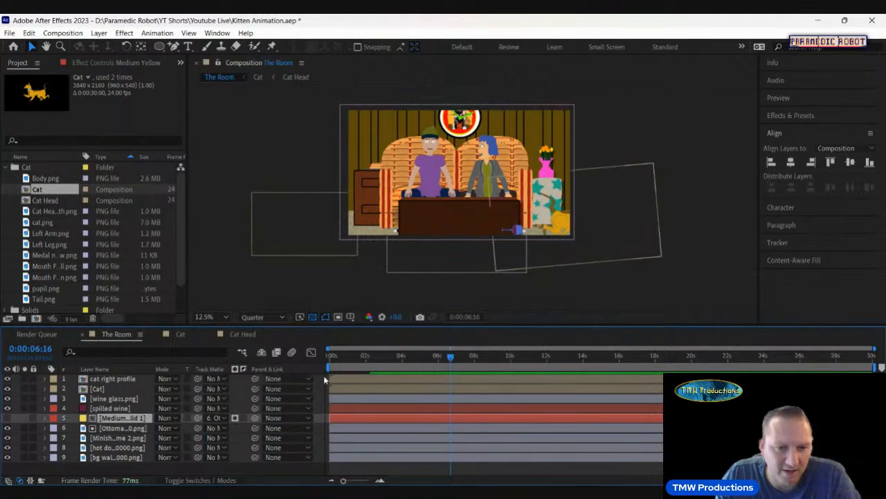
left_click_drag(347, 362, 321, 361)
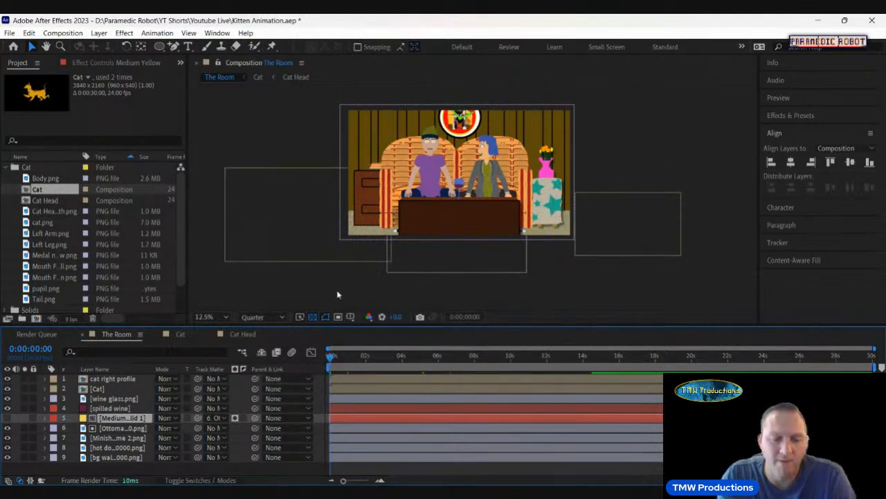
key("space")
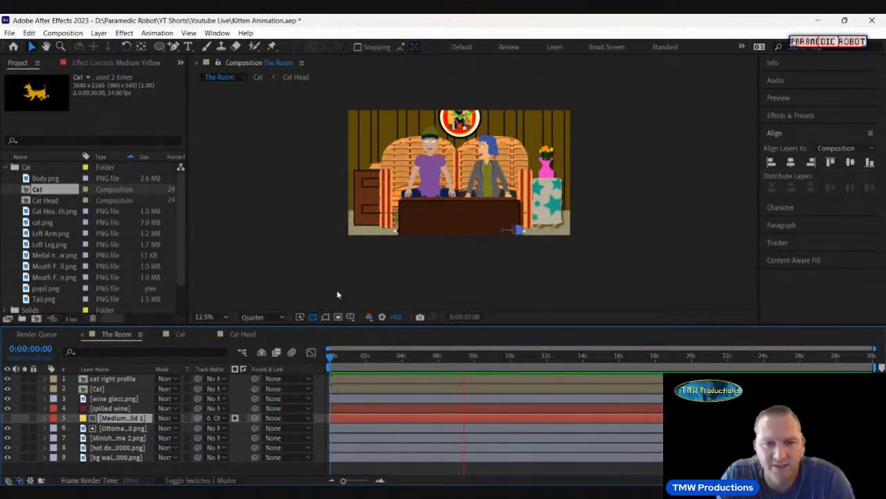
key("space")
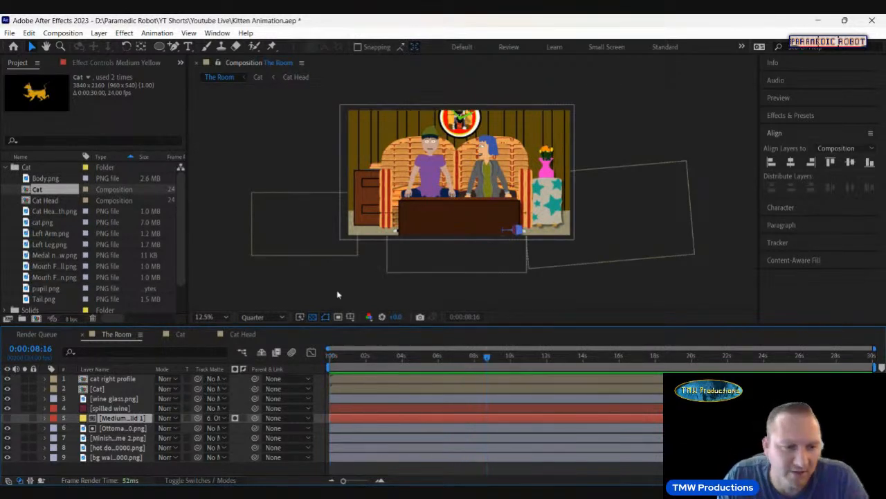
Show the yellow solid again and check the cat over the table at 5:09
left_click(7, 419)
left_click(427, 356)
Preview the cat's leap and the spill from 3:04, and save the project
left_click(387, 356)
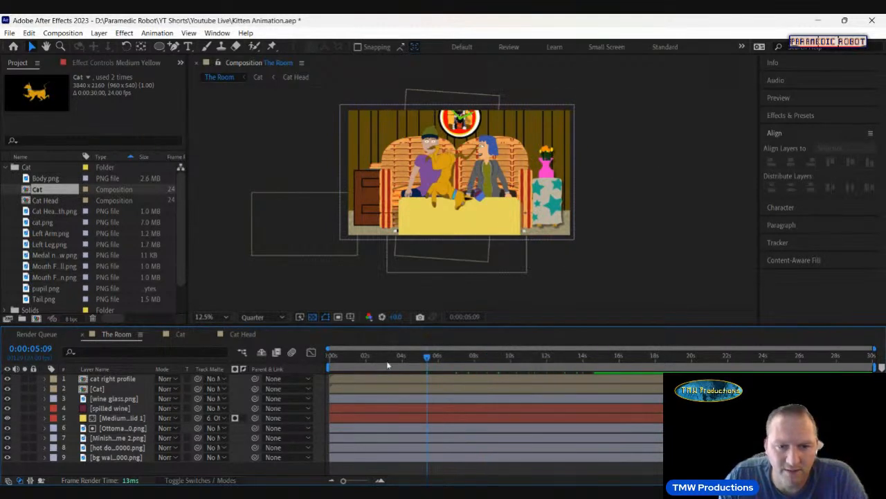
key("space")
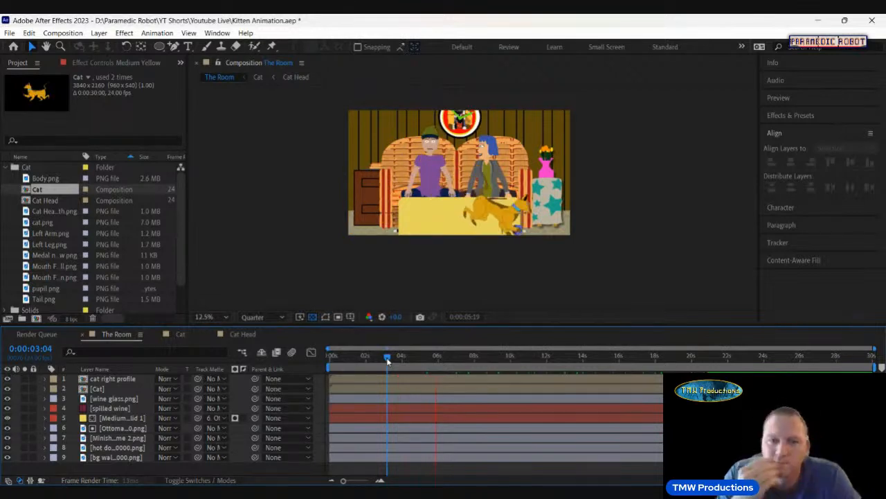
key("space")
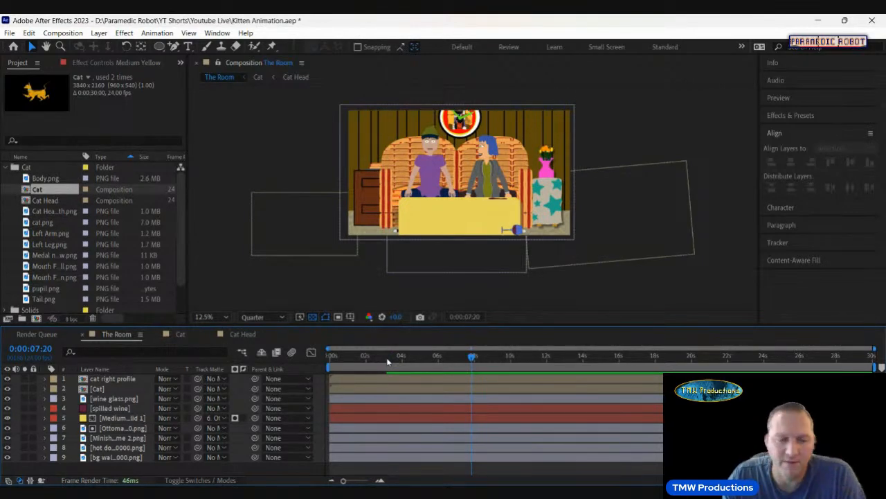
key("ctrl+s")
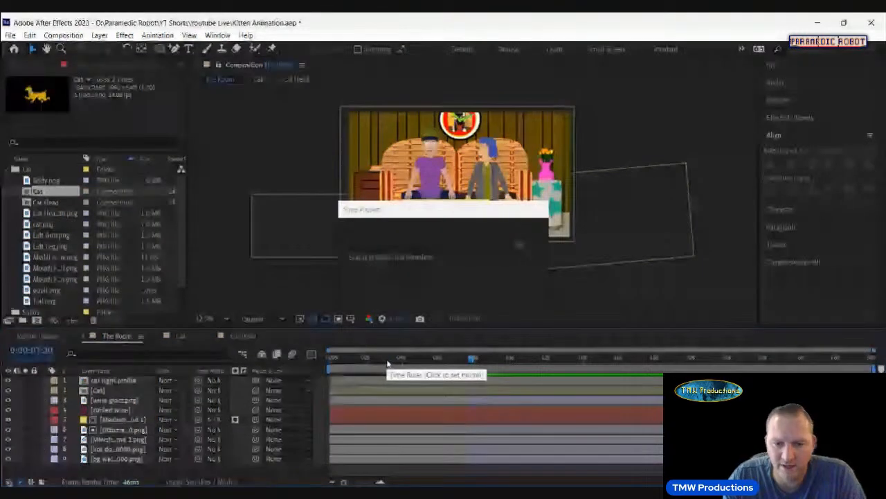